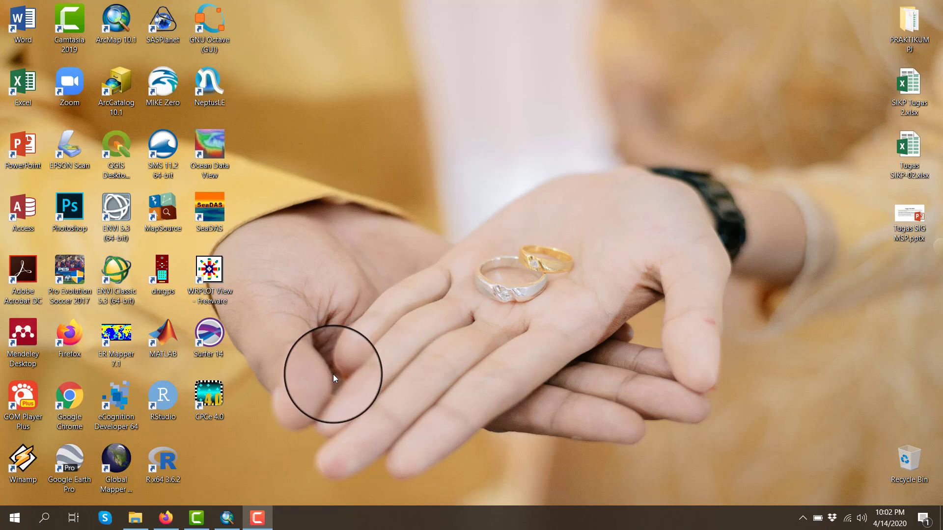
- Switch to ArcMap and save the untitled map document as LAYOUT DASAR in the PETA folder
{"action": "left_click", "coordinate": [227, 518]}
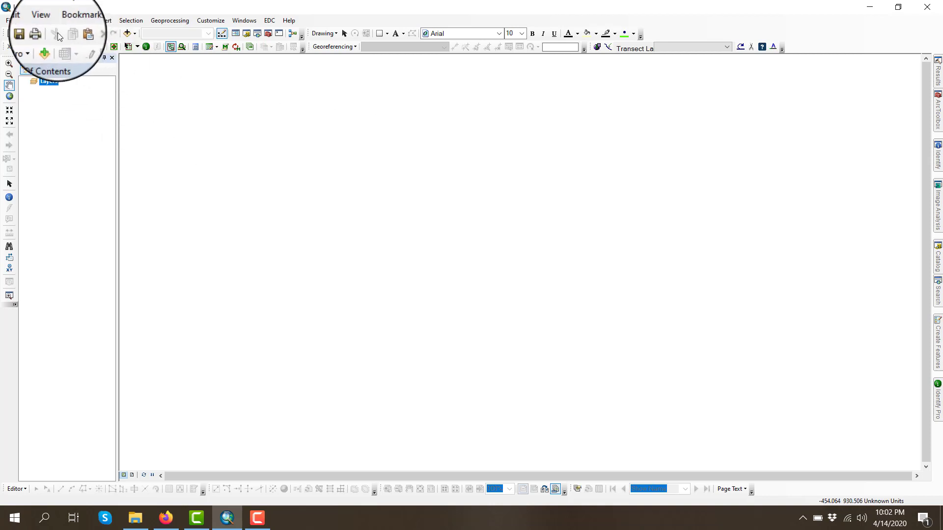
{"action": "left_click", "coordinate": [32, 33]}
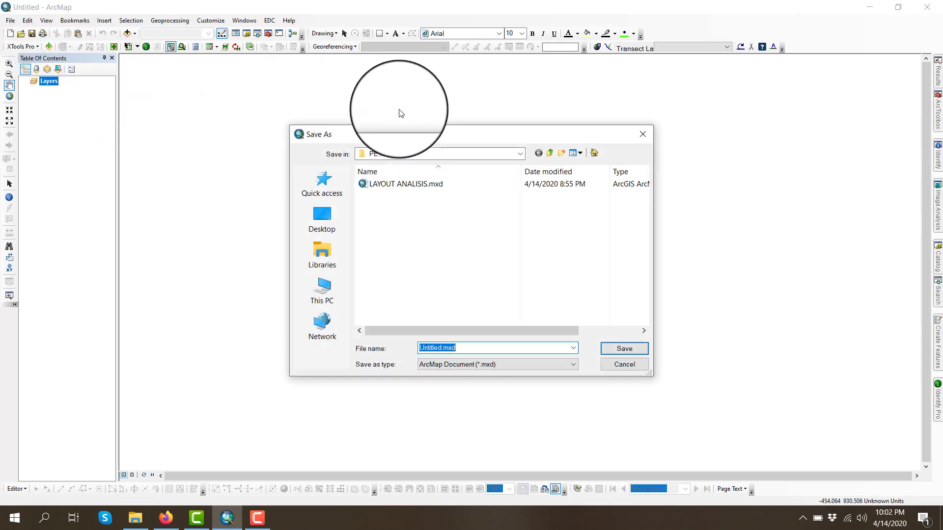
{"action": "left_click", "coordinate": [489, 152]}
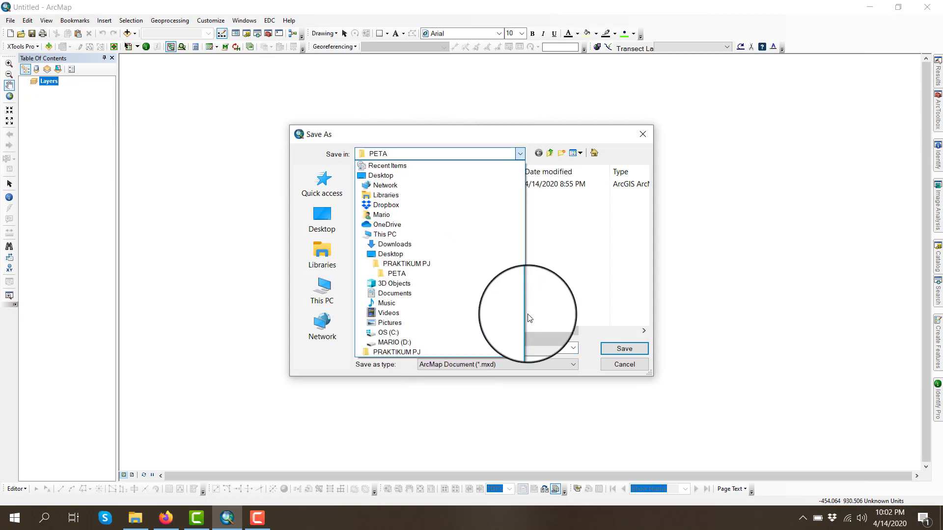
{"action": "left_click", "coordinate": [516, 275]}
{"action": "left_click", "coordinate": [520, 153]}
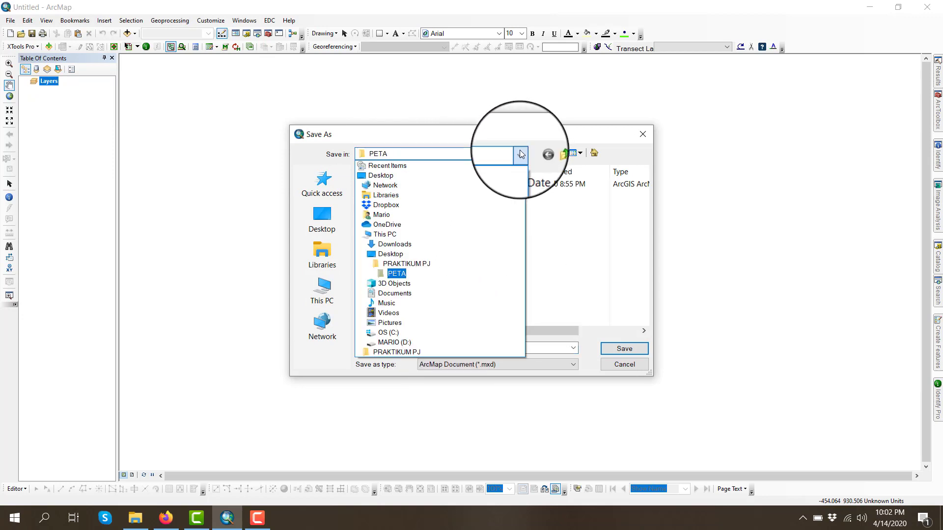
{"action": "left_click", "coordinate": [495, 350]}
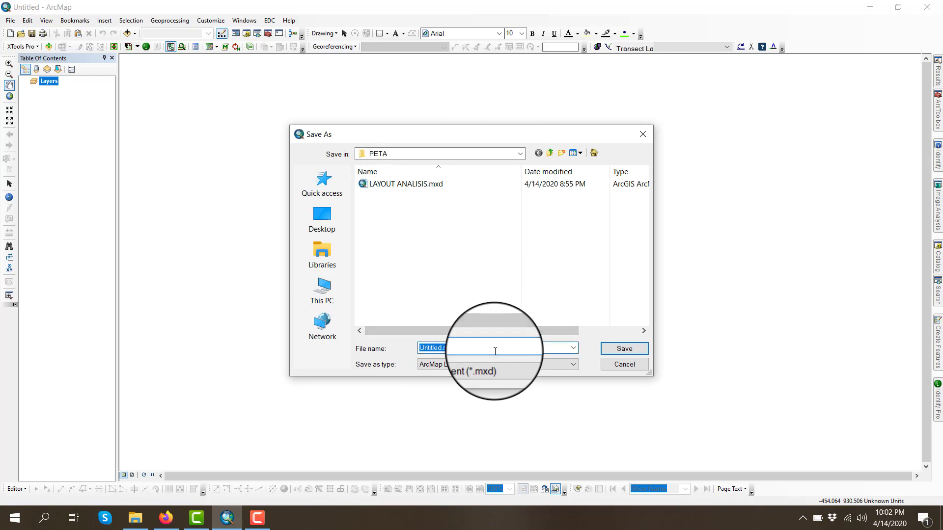
{"action": "type", "text": "LAYOUT"}
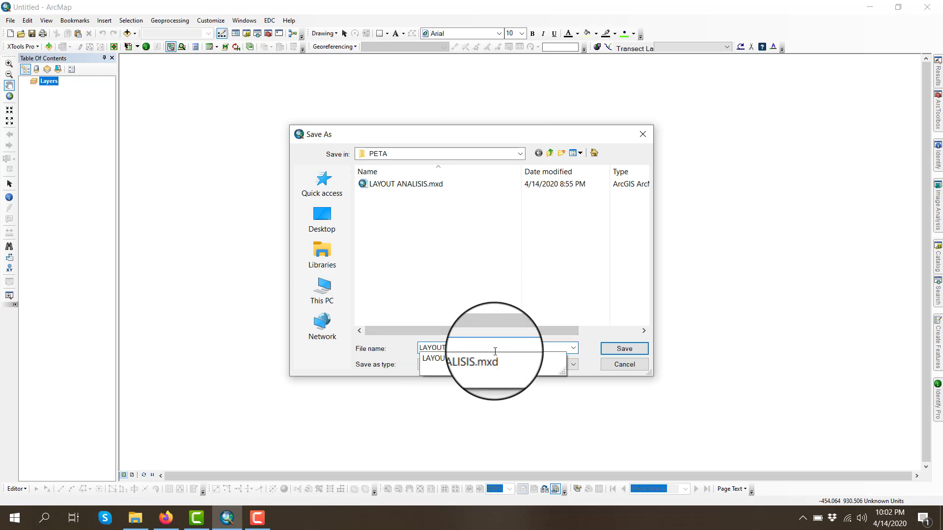
{"action": "type", "text": " ADMIN"}
{"action": "key", "text": "Return"}
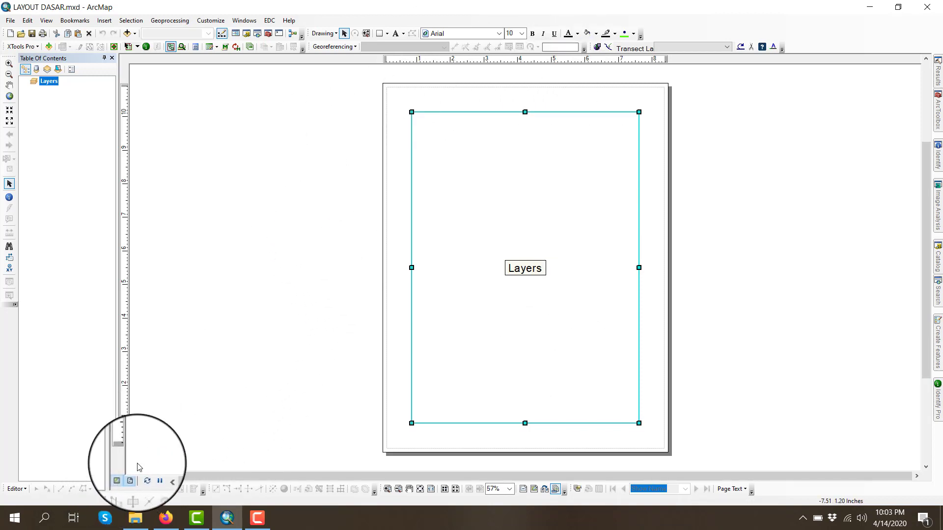
- View the empty document in data view, return to layout view and deselect the data frame
{"action": "left_click", "coordinate": [124, 475]}
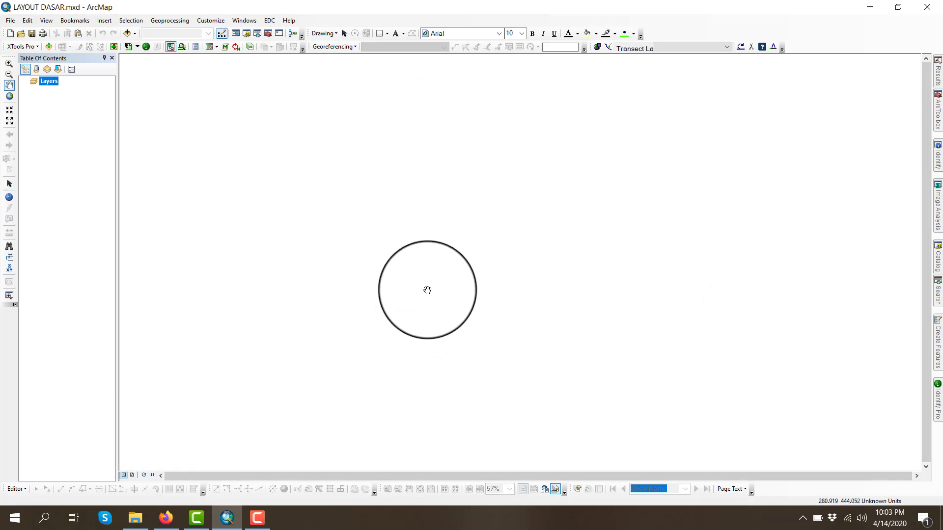
{"action": "left_click", "coordinate": [132, 475]}
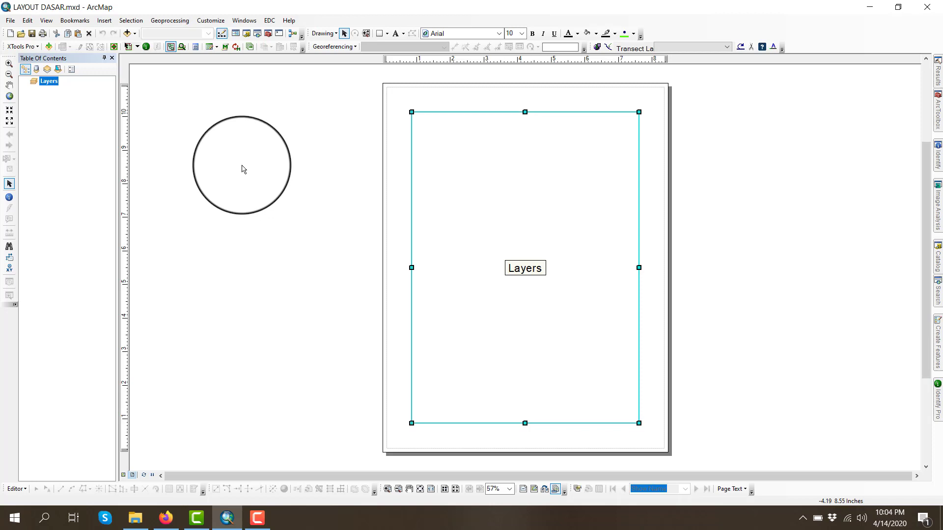
{"action": "left_click_drag", "start_coordinate": [290, 145], "coordinate": [236, 216]}
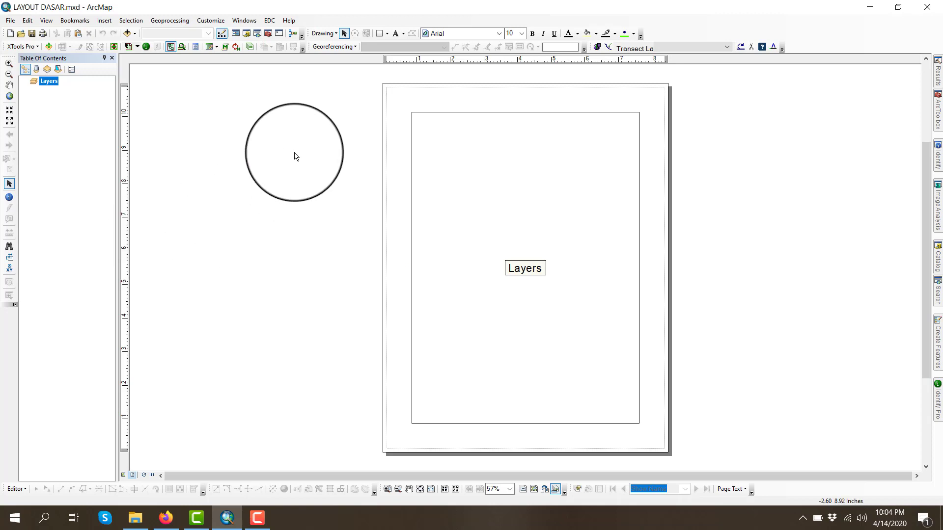
{"action": "right_click", "coordinate": [295, 156]}
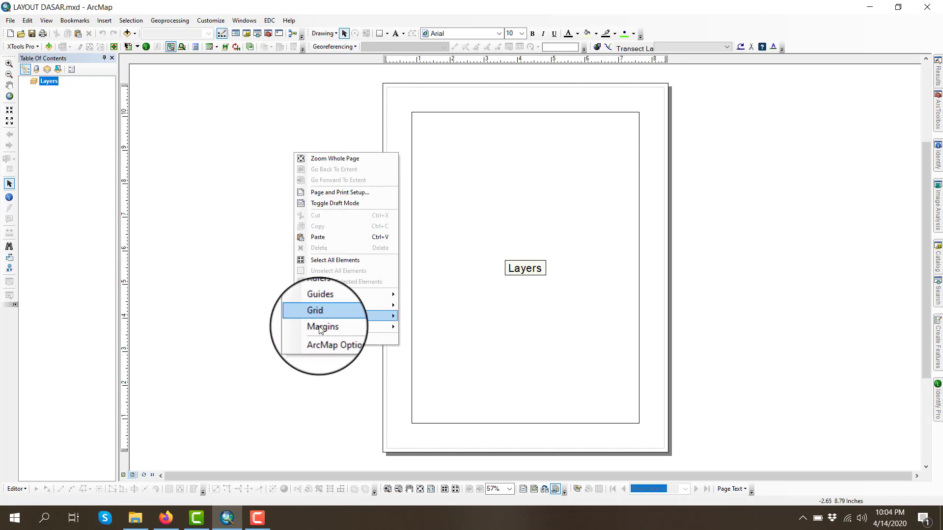
{"action": "left_click", "coordinate": [319, 343]}
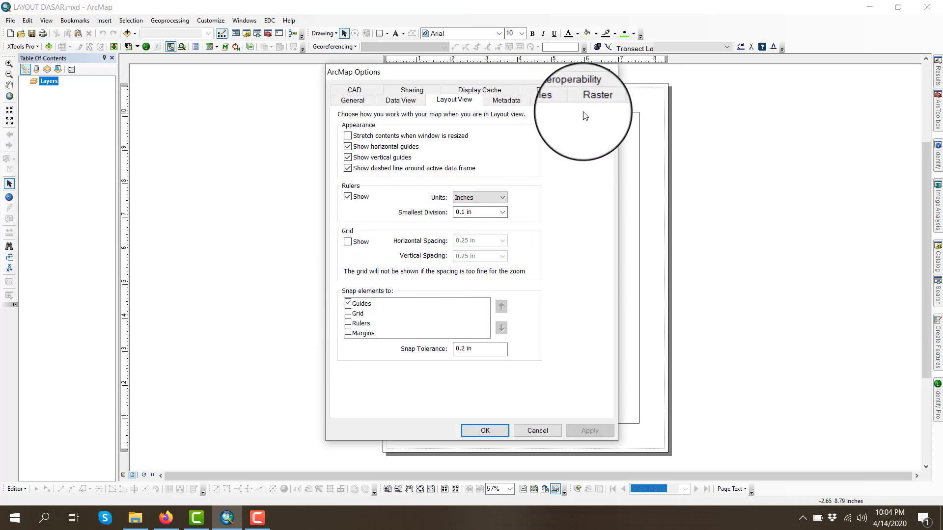
{"action": "left_click", "coordinate": [607, 78]}
- In the page and print setup, stop using the printer paper settings and set the page width and height units to centimeters
{"action": "right_click", "coordinate": [204, 191]}
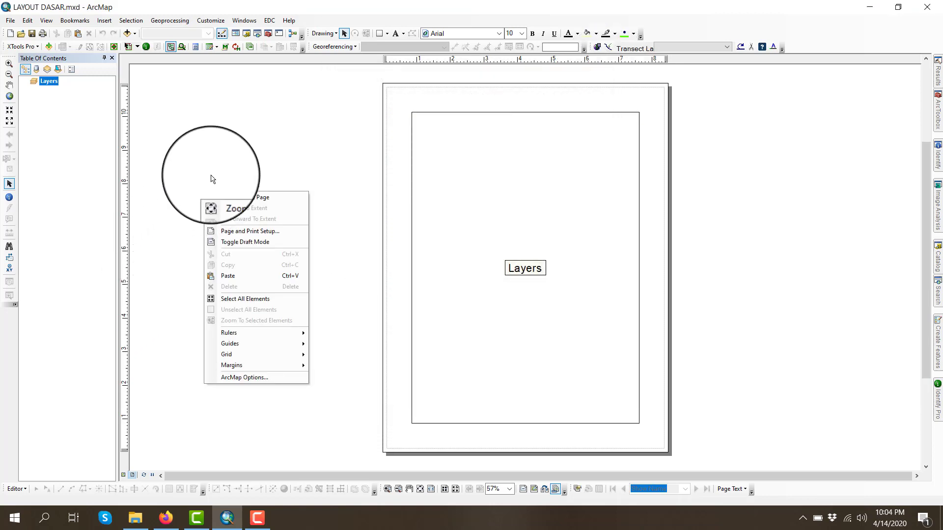
{"action": "left_click", "coordinate": [237, 231]}
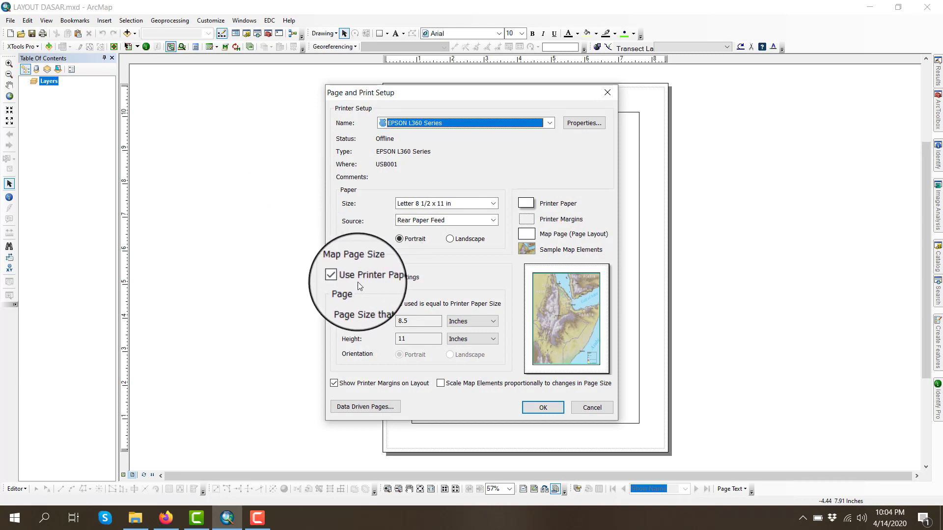
{"action": "left_click", "coordinate": [340, 278]}
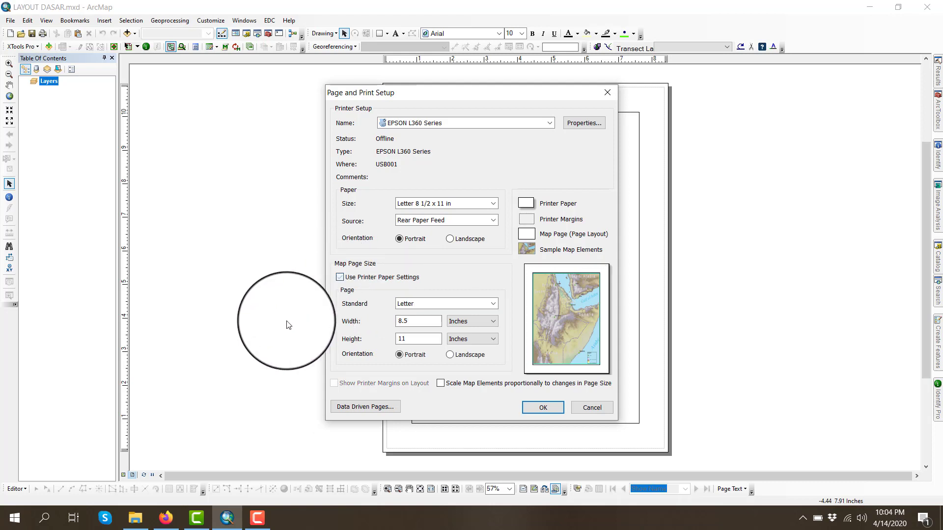
{"action": "left_click", "coordinate": [465, 322]}
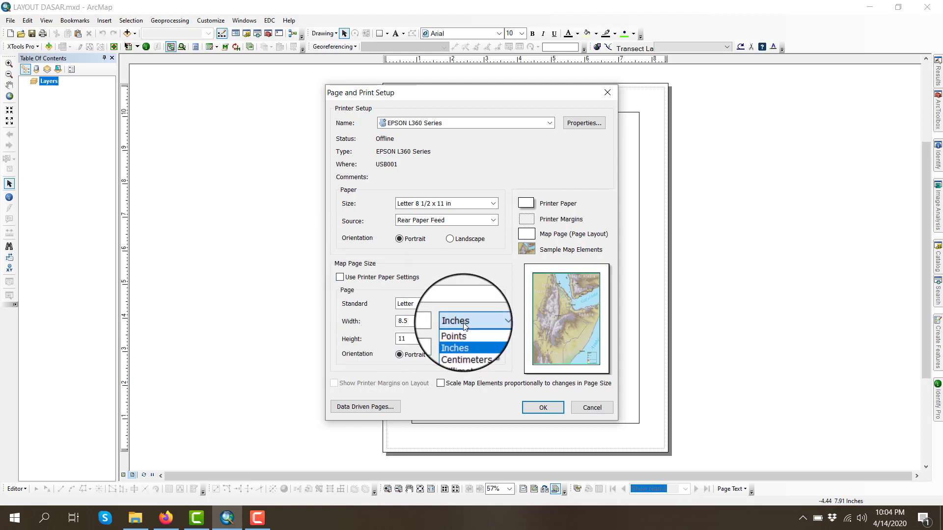
{"action": "left_click", "coordinate": [461, 346]}
{"action": "left_click", "coordinate": [471, 339]}
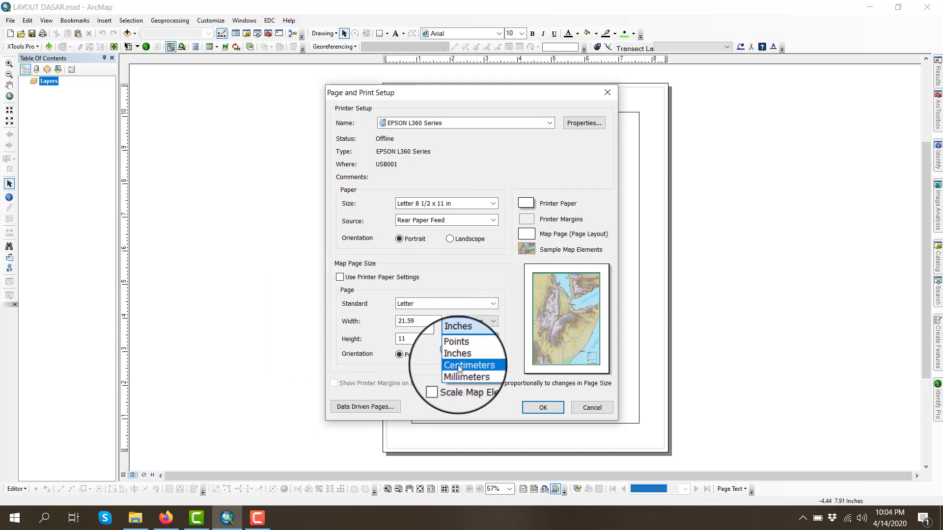
{"action": "left_click", "coordinate": [460, 368]}
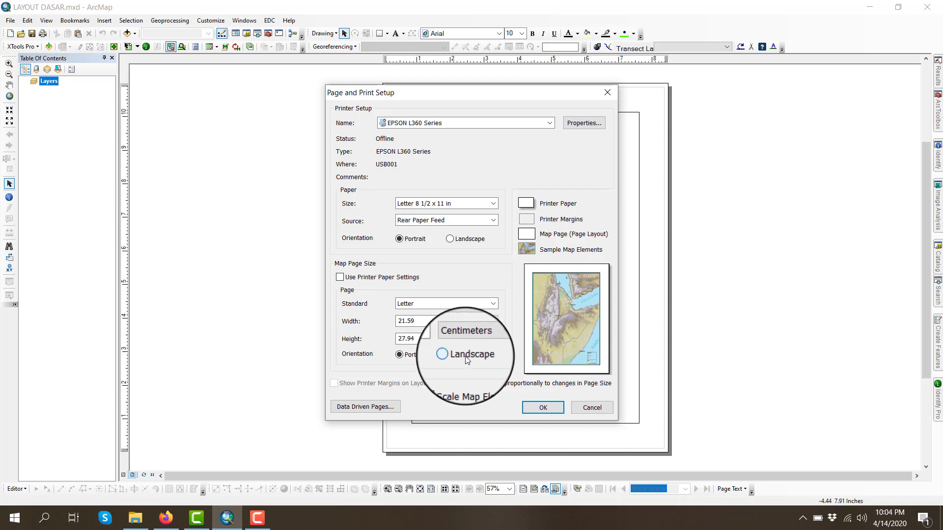
- Set the map page to landscape with map elements scaled proportionally to page size changes, and apply the setup
{"action": "left_click", "coordinate": [467, 360]}
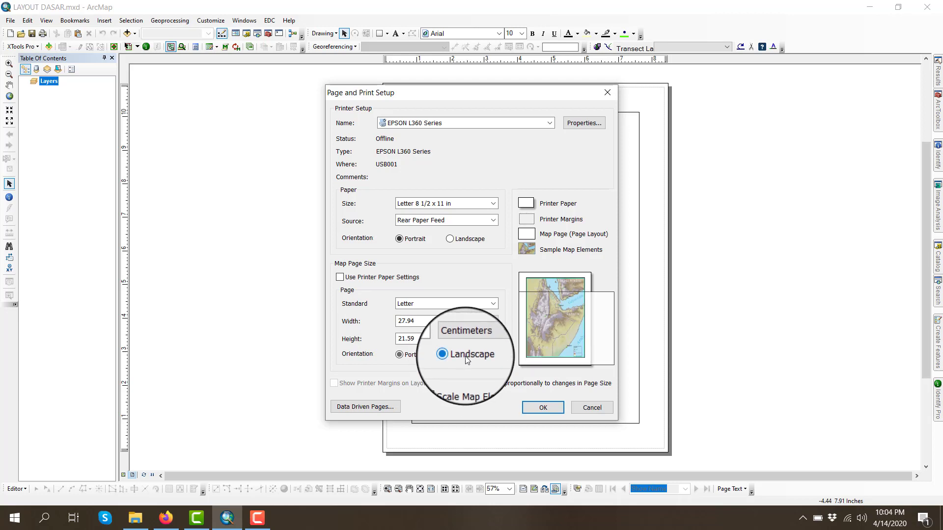
{"action": "left_click", "coordinate": [458, 389]}
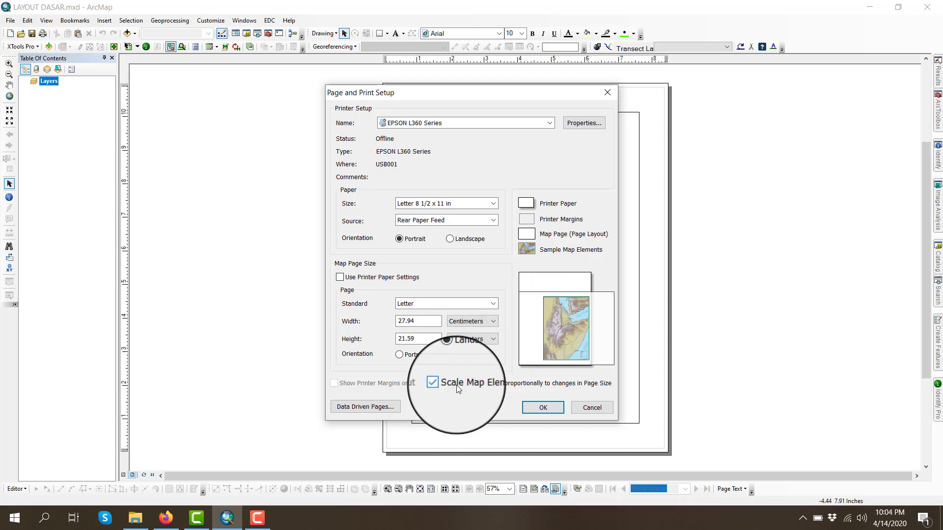
{"action": "left_click", "coordinate": [559, 408]}
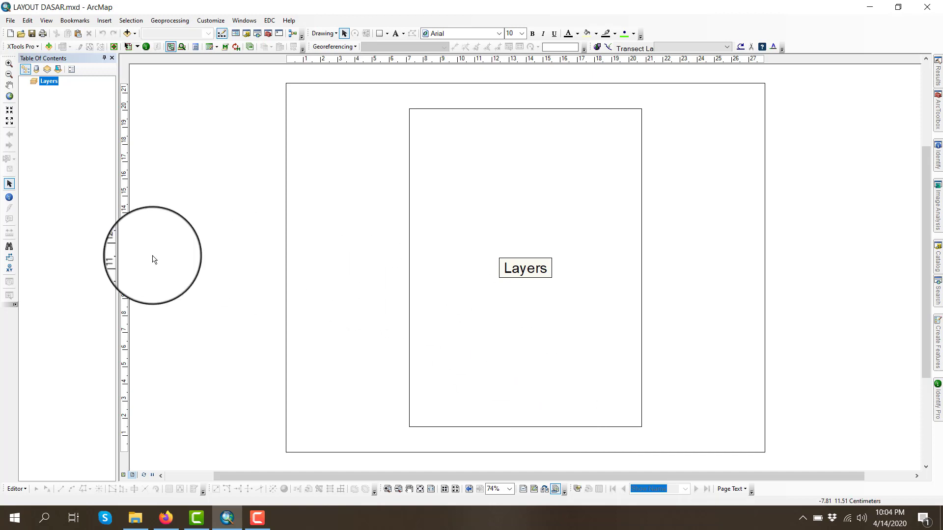
- Change the map page's standard size to A3 in the page and print setup
{"action": "right_click", "coordinate": [200, 134]}
{"action": "left_click", "coordinate": [212, 172]}
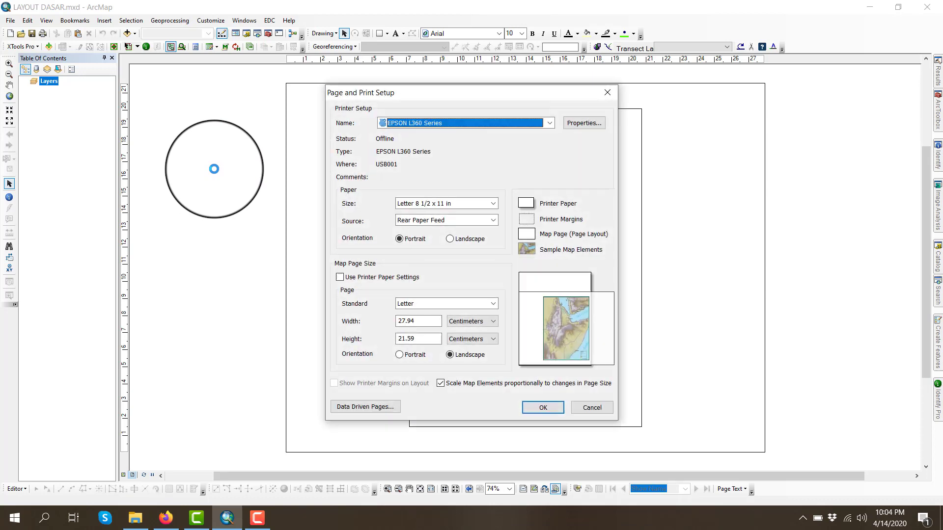
{"action": "left_click", "coordinate": [402, 302]}
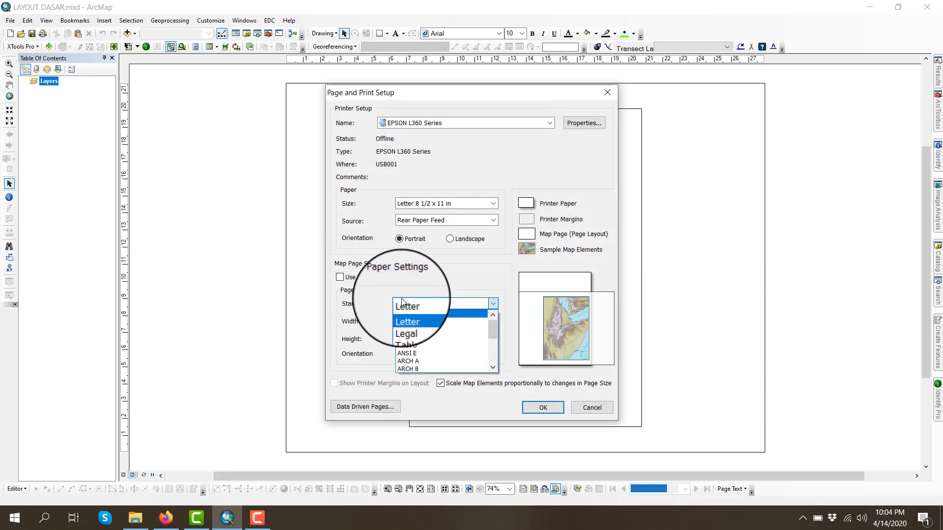
{"action": "scroll", "coordinate": [410, 334], "scroll_direction": "down", "scroll_amount": 2}
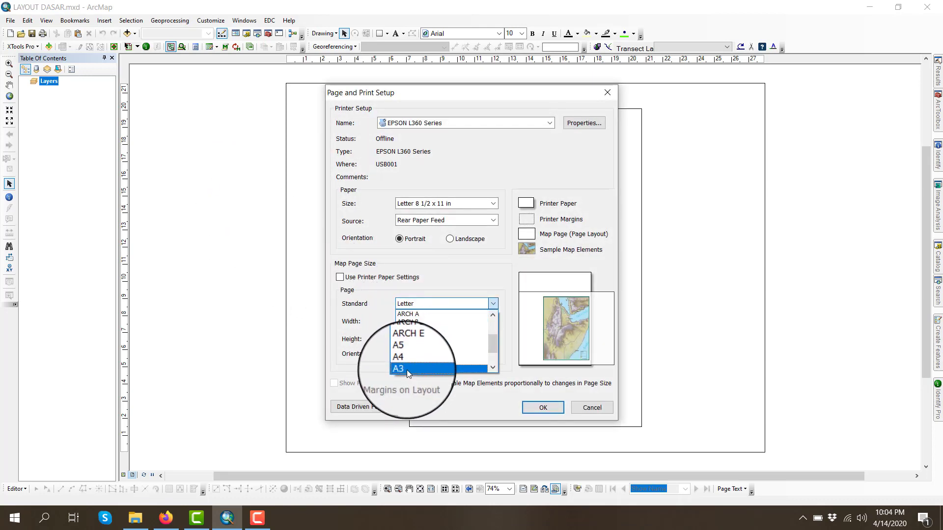
{"action": "left_click", "coordinate": [407, 369]}
{"action": "left_click", "coordinate": [543, 407]}
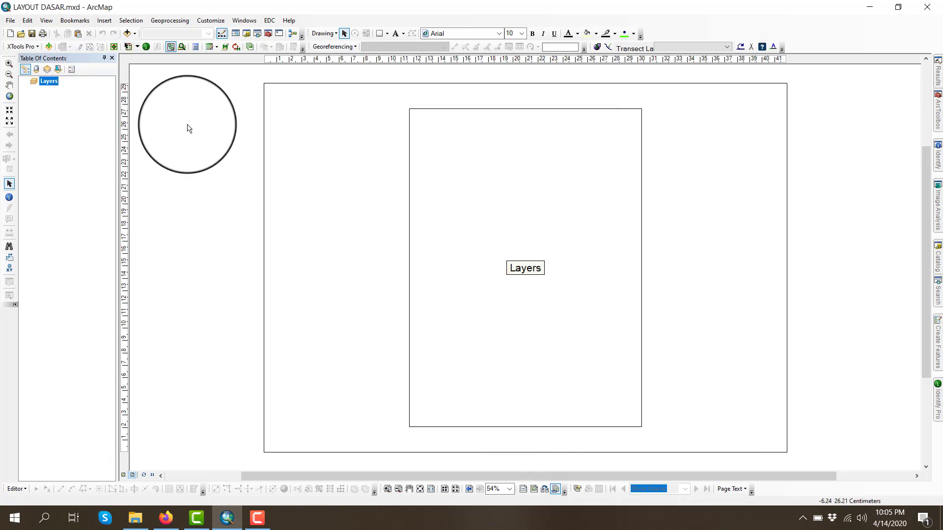
- In the layout view options, show the grid and set its horizontal and vertical spacing to 0.1 cm
{"action": "right_click", "coordinate": [202, 110]}
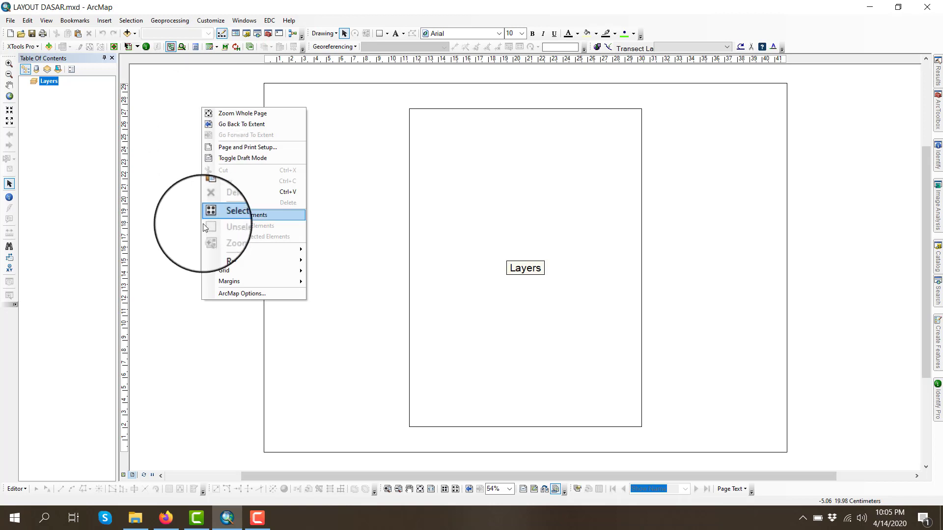
{"action": "left_click", "coordinate": [238, 294]}
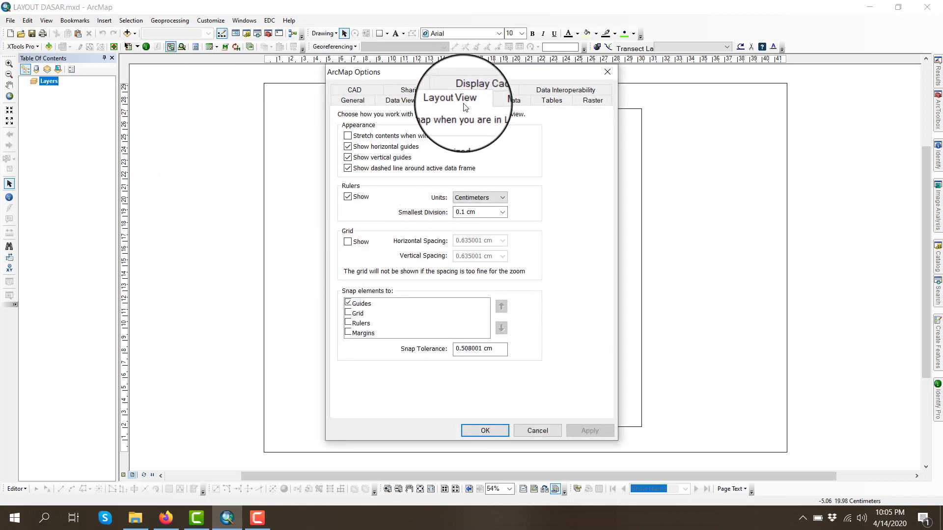
{"action": "left_click", "coordinate": [348, 242]}
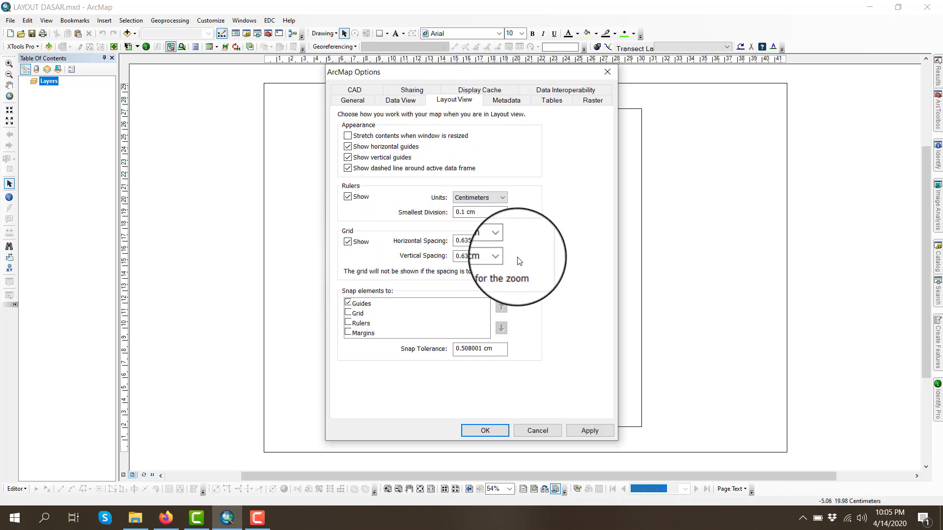
{"action": "left_click", "coordinate": [484, 248]}
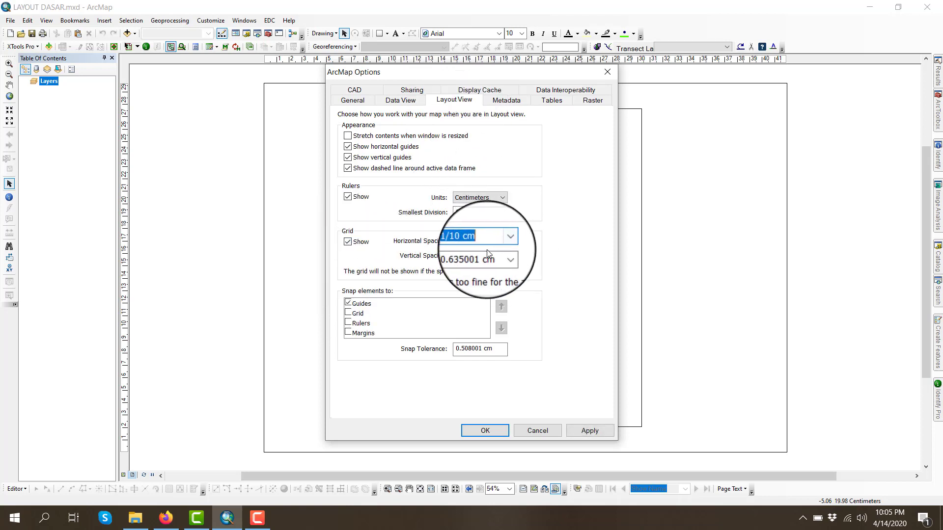
{"action": "left_click", "coordinate": [502, 255]}
{"action": "left_click", "coordinate": [490, 264]}
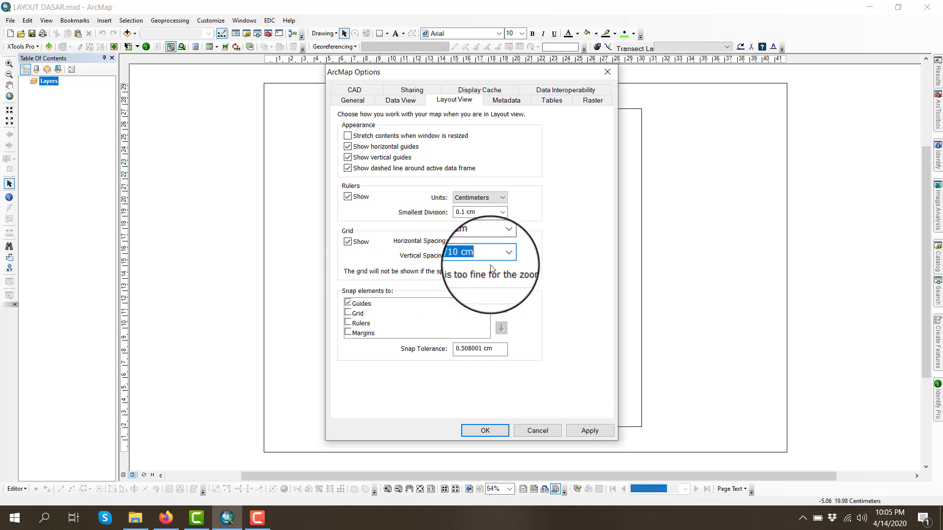
{"action": "left_click", "coordinate": [479, 240]}
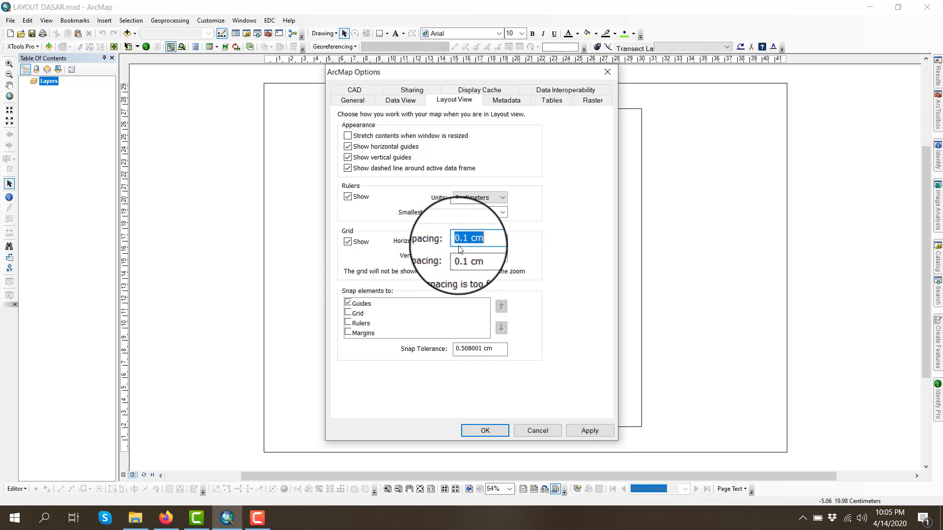
- Enable snapping of layout elements to the grid, rulers and margins, and apply the options
{"action": "left_click", "coordinate": [348, 312]}
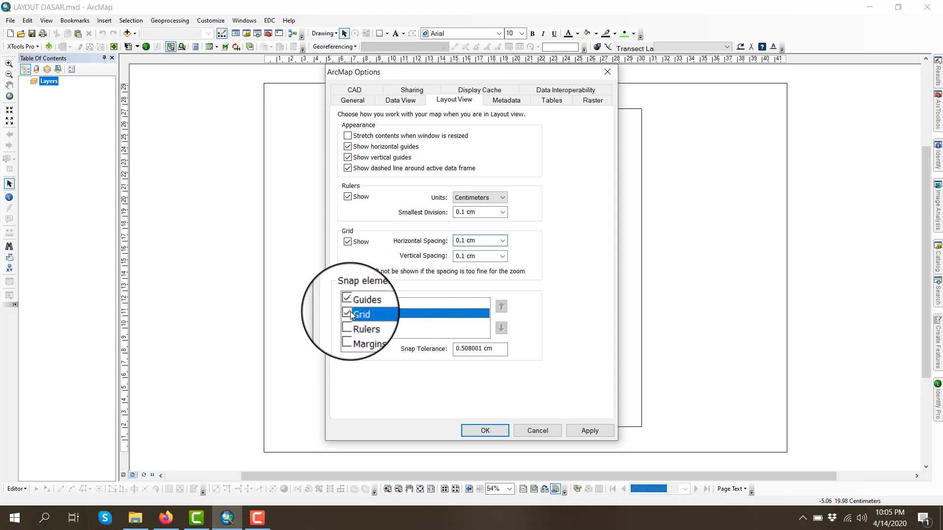
{"action": "left_click", "coordinate": [348, 323]}
{"action": "left_click", "coordinate": [349, 333]}
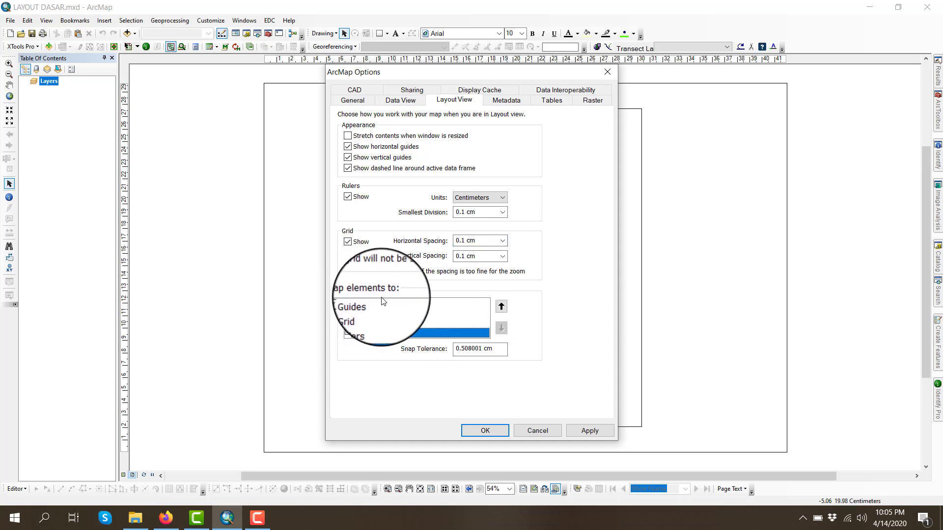
{"action": "left_click", "coordinate": [479, 430]}
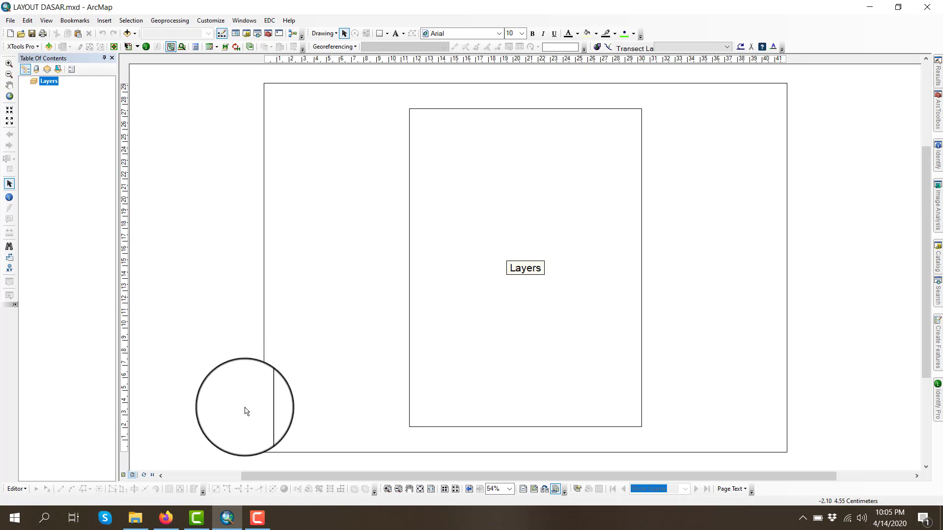
{"action": "left_click", "coordinate": [387, 490]}
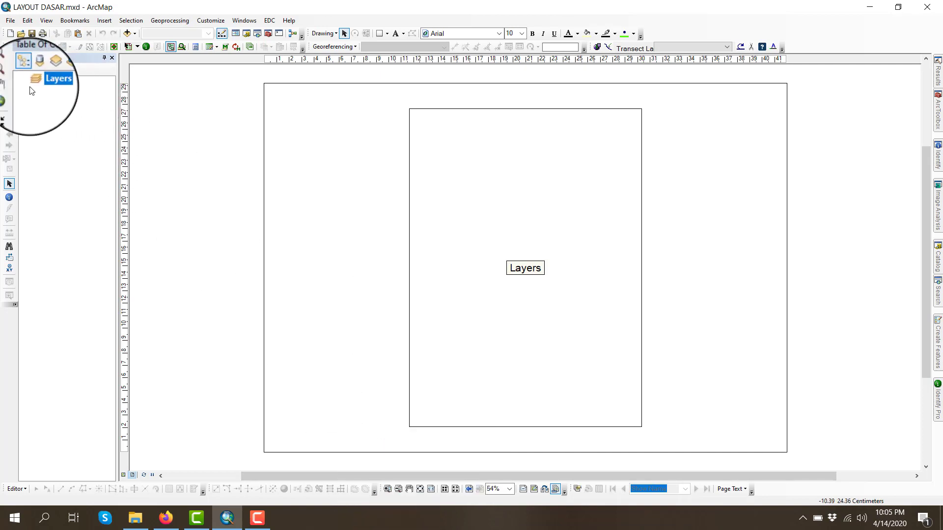
- Examine the grid dots at the page's upper-left corner up close, and return to the whole page
{"action": "left_click", "coordinate": [9, 64]}
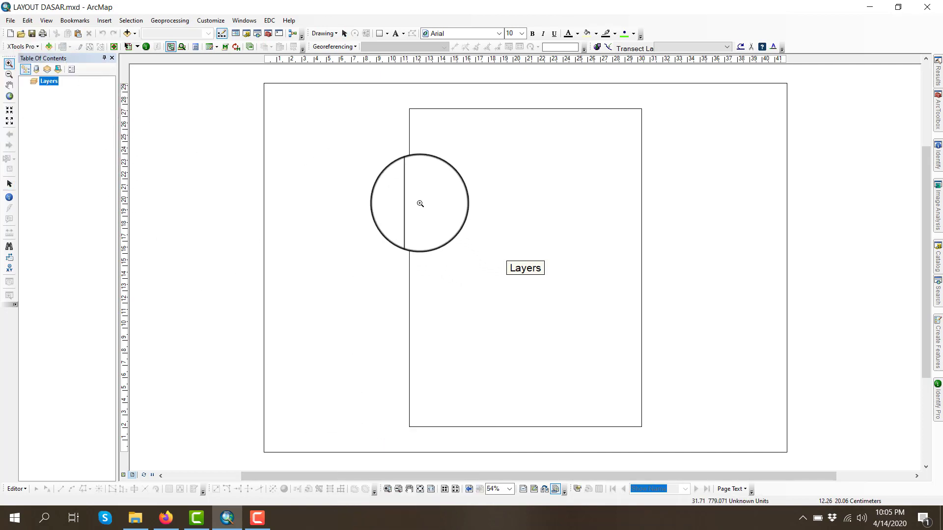
{"action": "left_click_drag", "start_coordinate": [418, 203], "coordinate": [509, 343]}
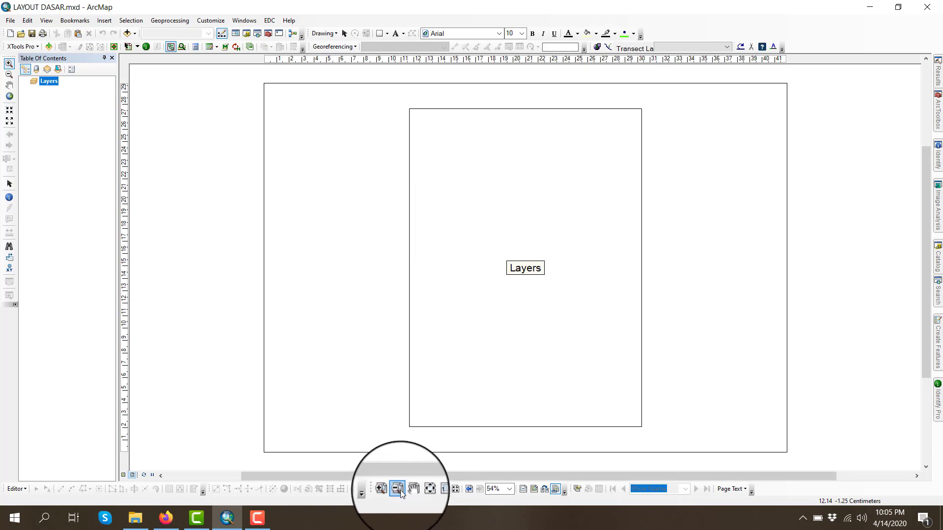
{"action": "left_click", "coordinate": [388, 490]}
{"action": "left_click_drag", "start_coordinate": [250, 78], "coordinate": [432, 242]}
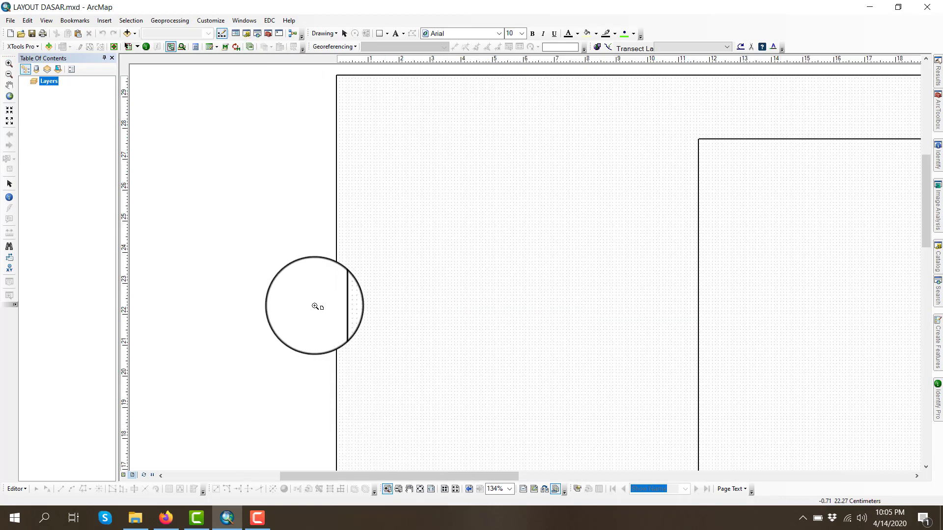
{"action": "left_click", "coordinate": [388, 489]}
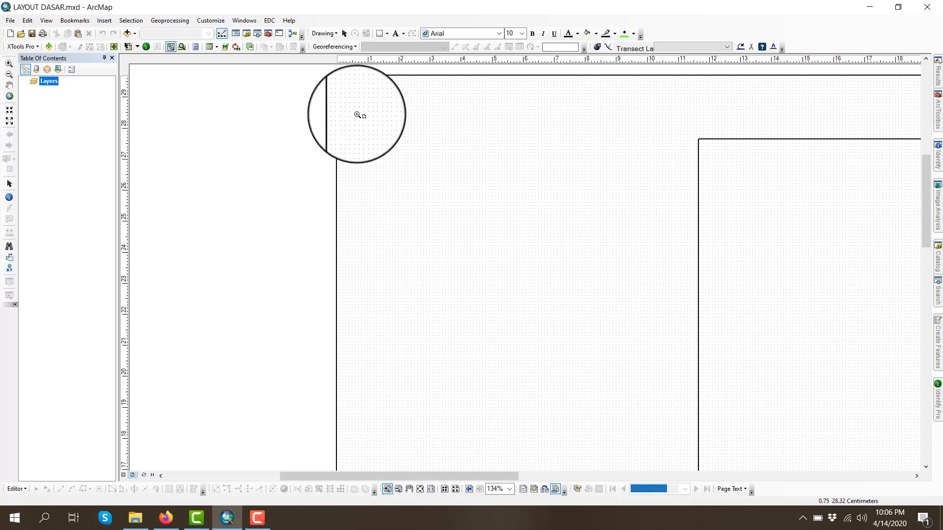
{"action": "left_click_drag", "start_coordinate": [680, 187], "coordinate": [688, 192]}
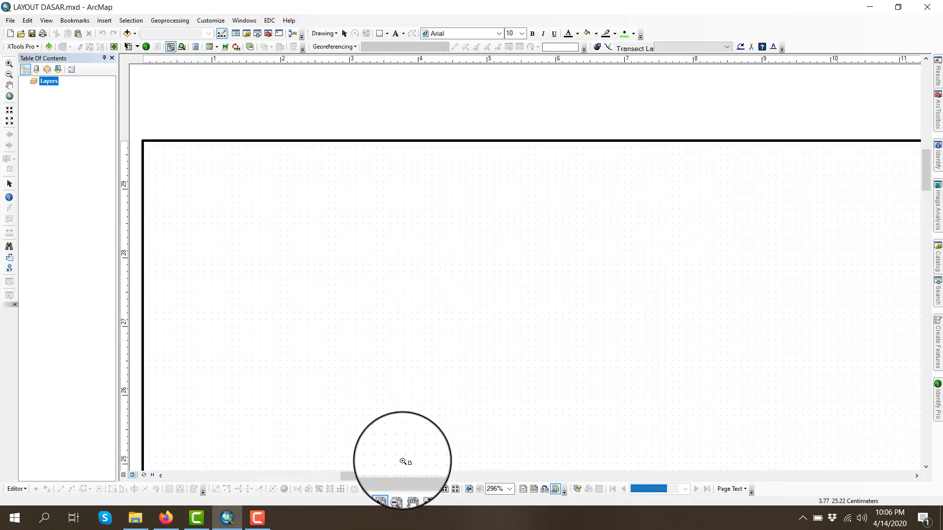
{"action": "left_click", "coordinate": [420, 489]}
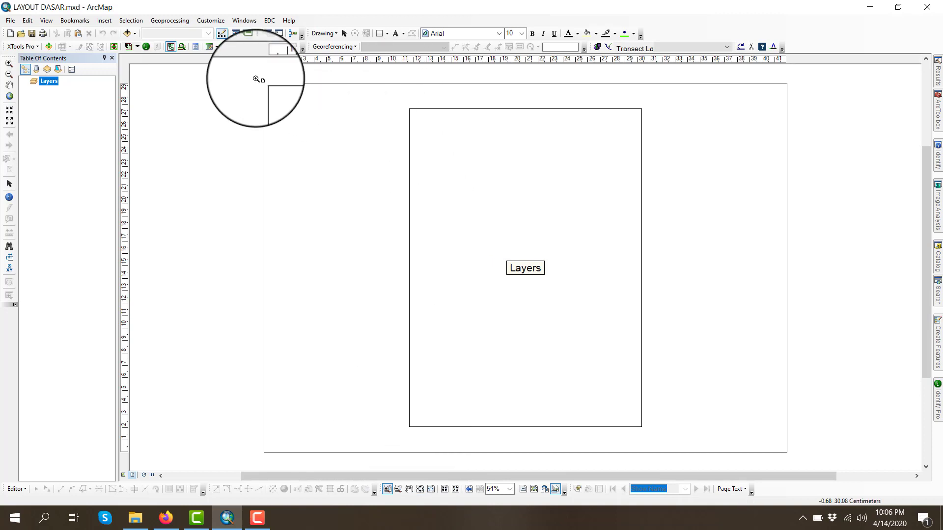
- Place a vertical guide at 1 cm on the horizontal ruler, along the page's left edge
{"action": "left_click_drag", "start_coordinate": [242, 69], "coordinate": [284, 94]}
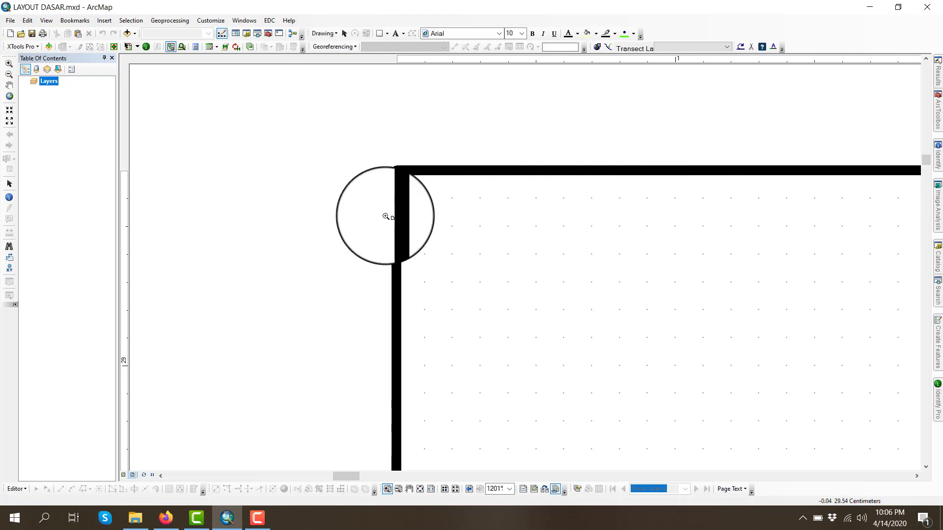
{"action": "left_click", "coordinate": [344, 34]}
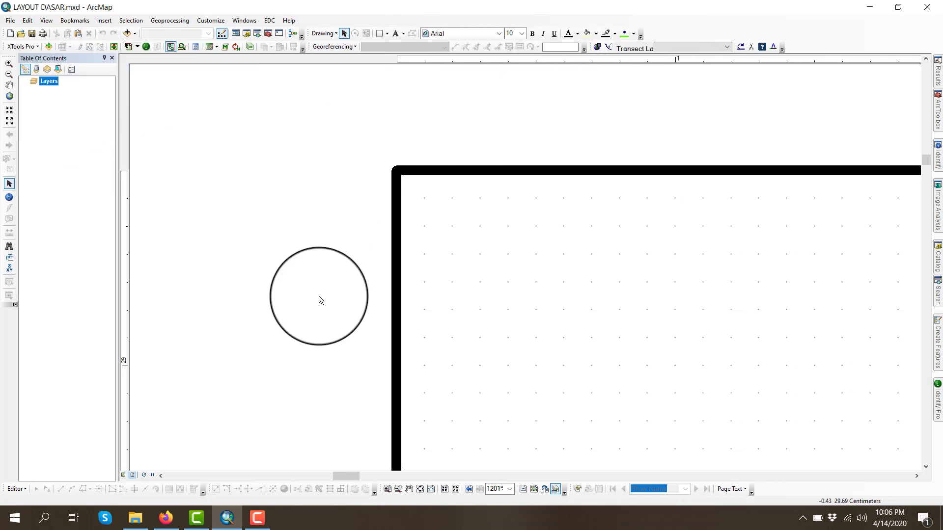
{"action": "left_click", "coordinate": [387, 489]}
{"action": "left_click_drag", "start_coordinate": [337, 73], "coordinate": [859, 269]}
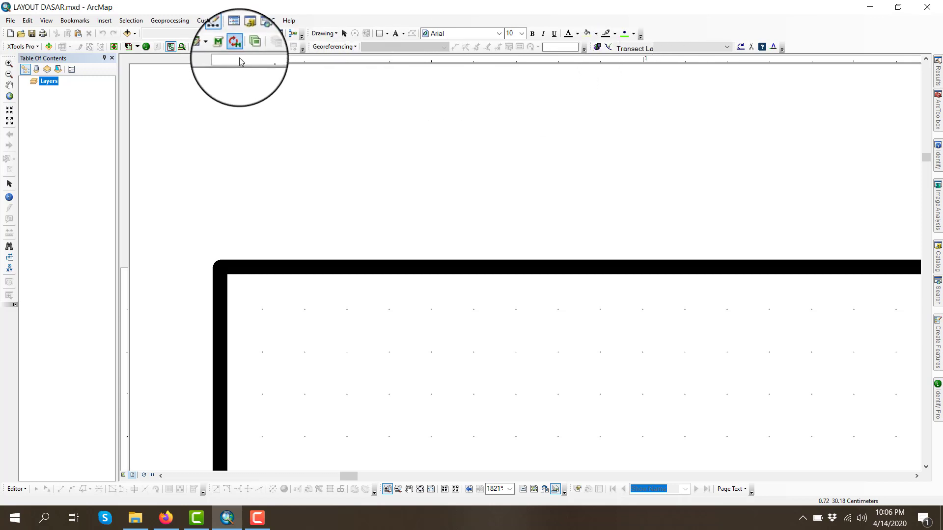
{"action": "left_click", "coordinate": [344, 33]}
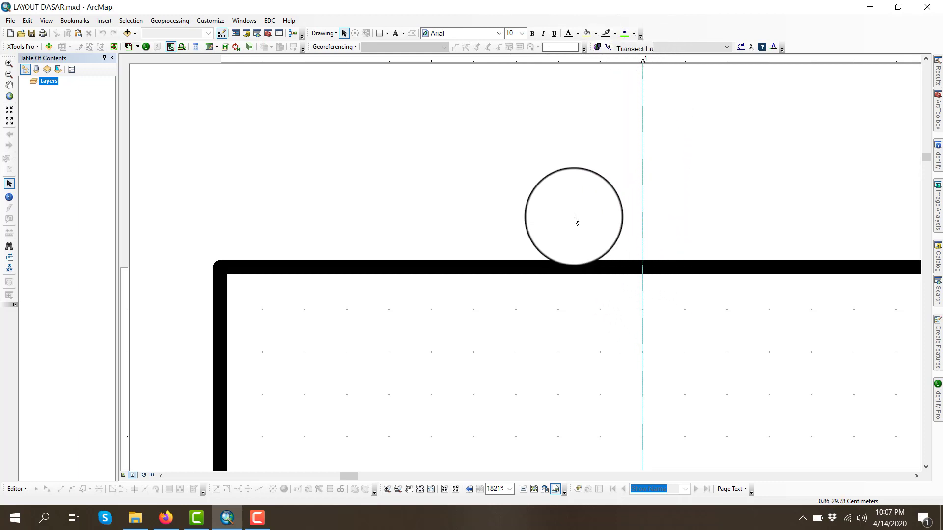
{"action": "left_click", "coordinate": [418, 489]}
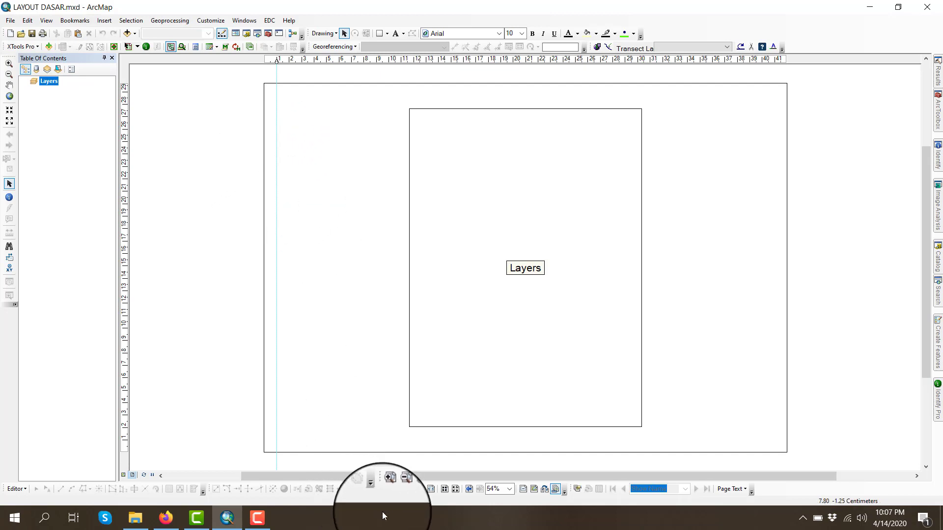
- Place a horizontal guide 1 cm below the page's top edge, at 28.7 cm on the vertical ruler
{"action": "left_click", "coordinate": [387, 489]}
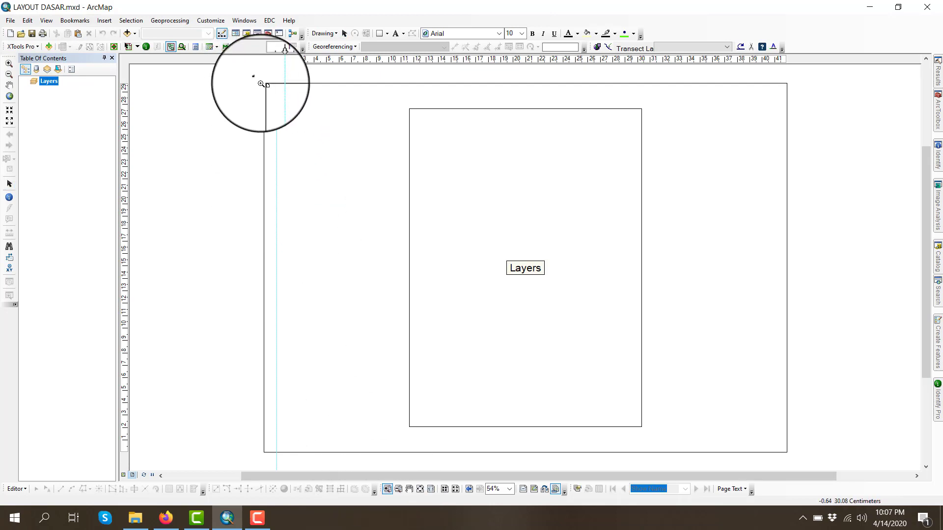
{"action": "left_click_drag", "start_coordinate": [250, 78], "coordinate": [293, 112]}
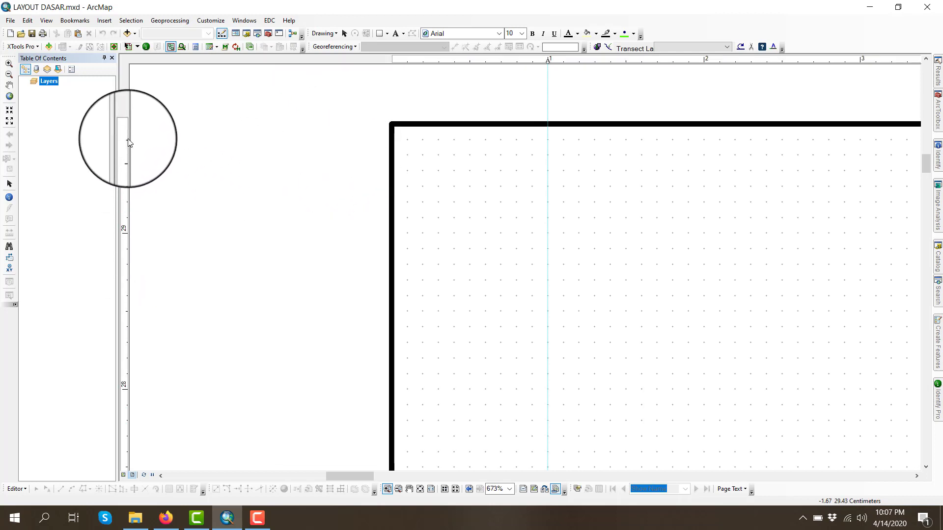
{"action": "left_click", "coordinate": [344, 33]}
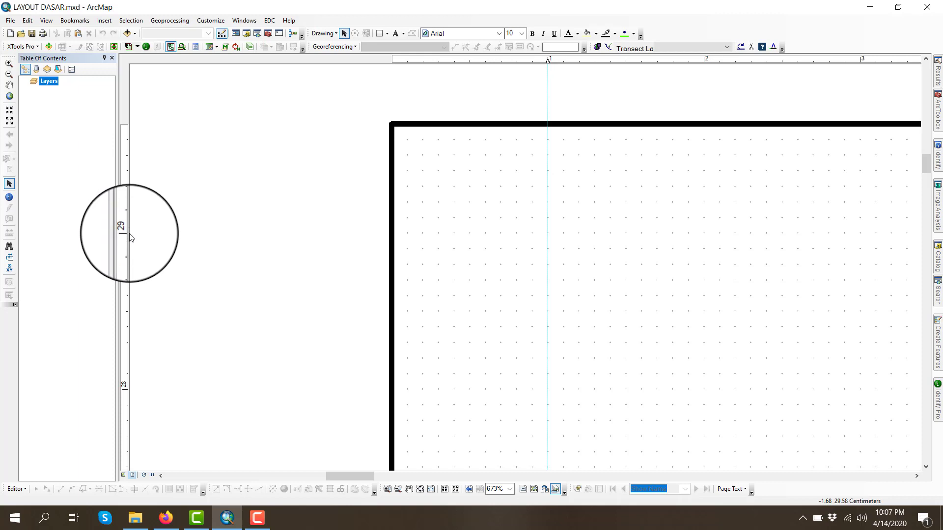
{"action": "left_click", "coordinate": [126, 280]}
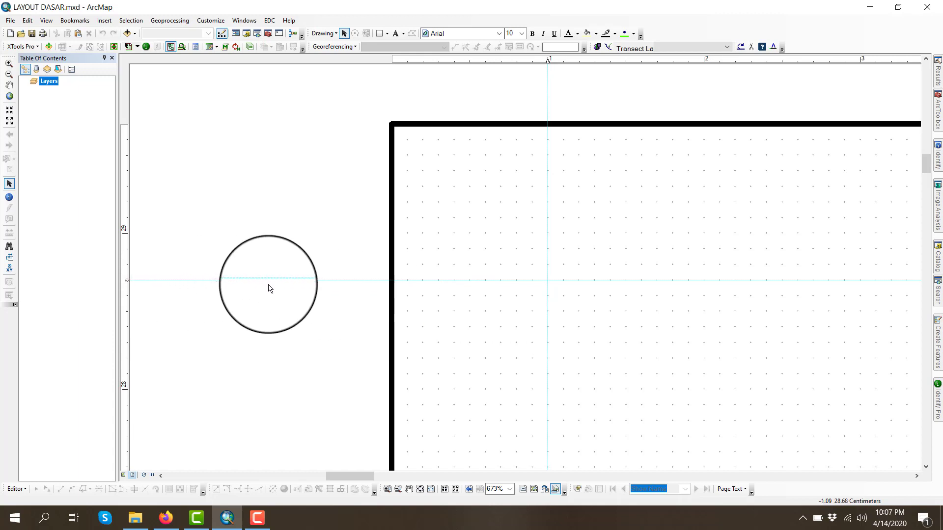
{"action": "left_click", "coordinate": [419, 488]}
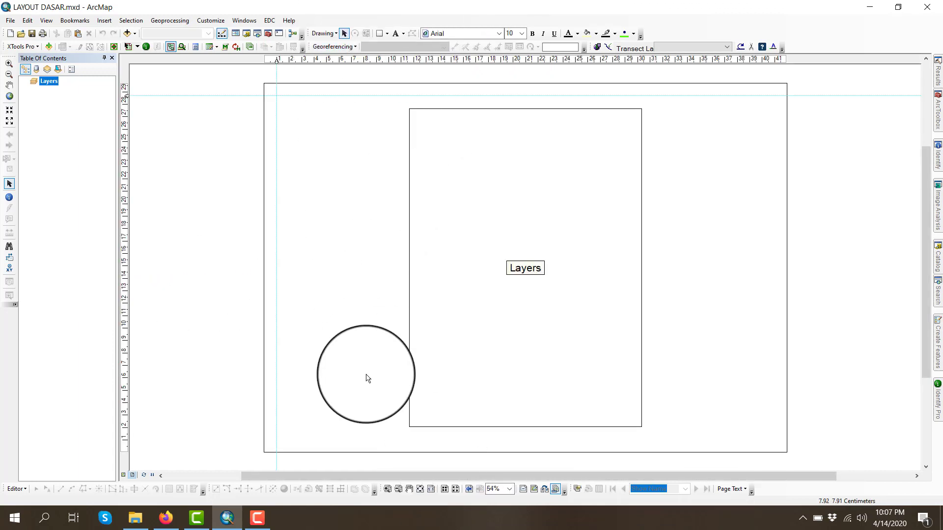
- Place a horizontal guide at 1 cm on the vertical ruler, along the page's bottom edge
{"action": "left_click", "coordinate": [388, 488]}
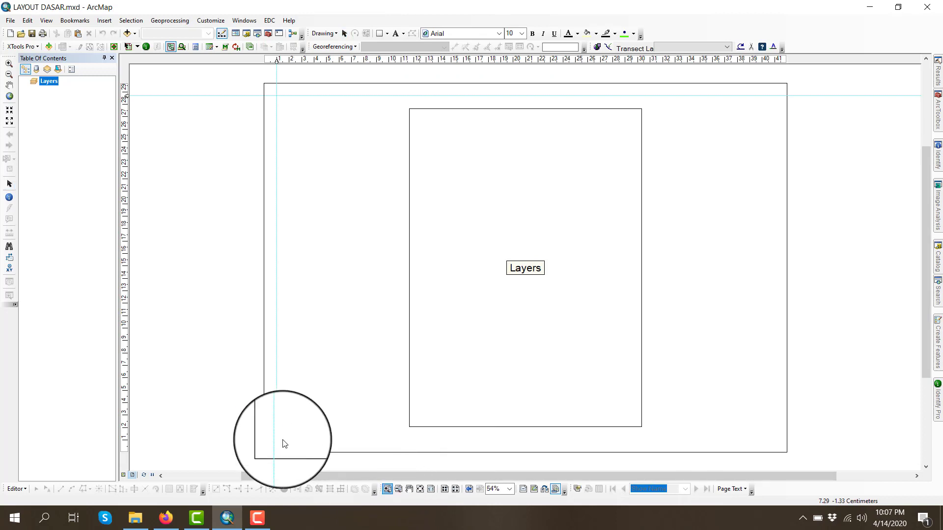
{"action": "left_click_drag", "start_coordinate": [254, 422], "coordinate": [295, 464]}
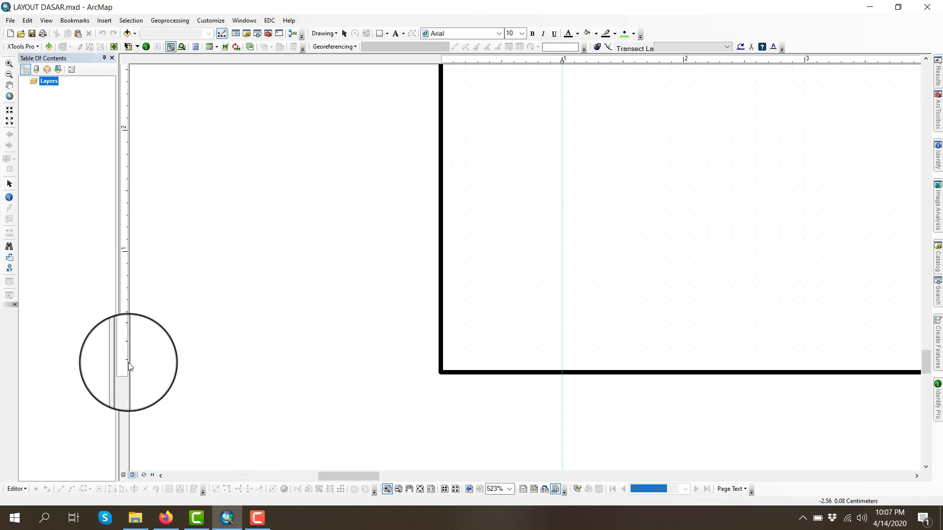
{"action": "left_click", "coordinate": [344, 33]}
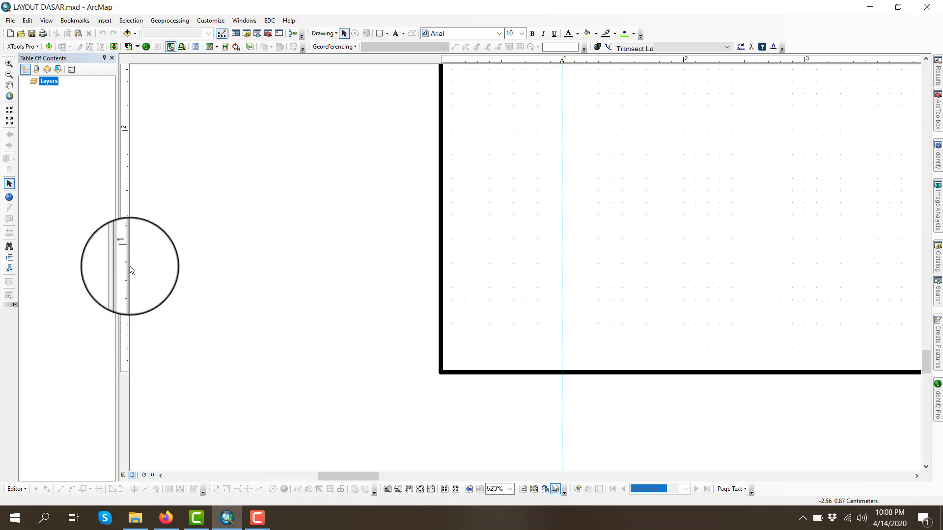
{"action": "left_click", "coordinate": [126, 251]}
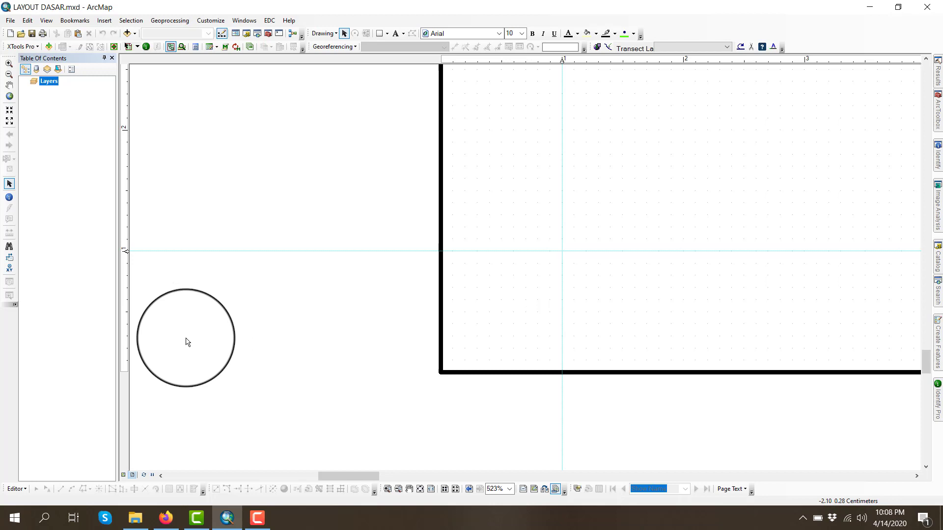
{"action": "left_click", "coordinate": [420, 489]}
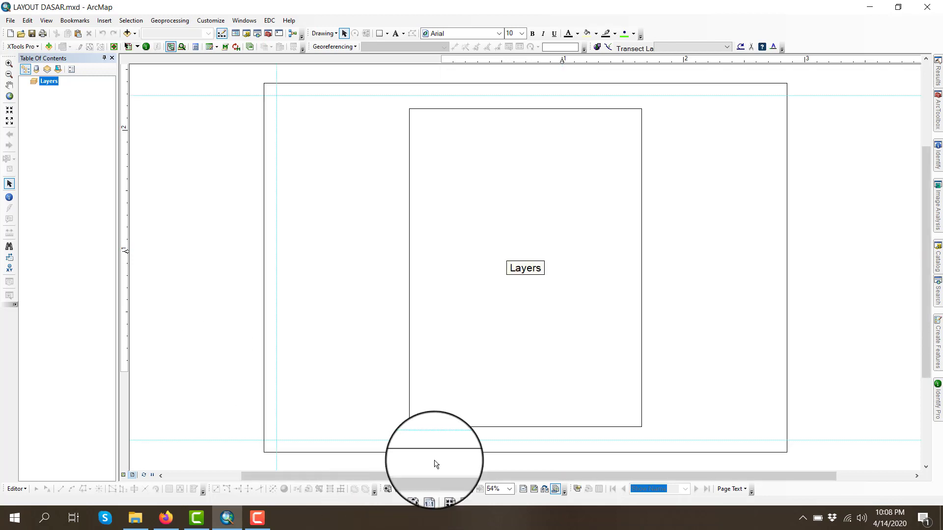
- Place a vertical guide at 41 cm on the horizontal ruler, along the page's right edge
{"action": "left_click", "coordinate": [388, 489]}
{"action": "left_click_drag", "start_coordinate": [768, 80], "coordinate": [800, 116]}
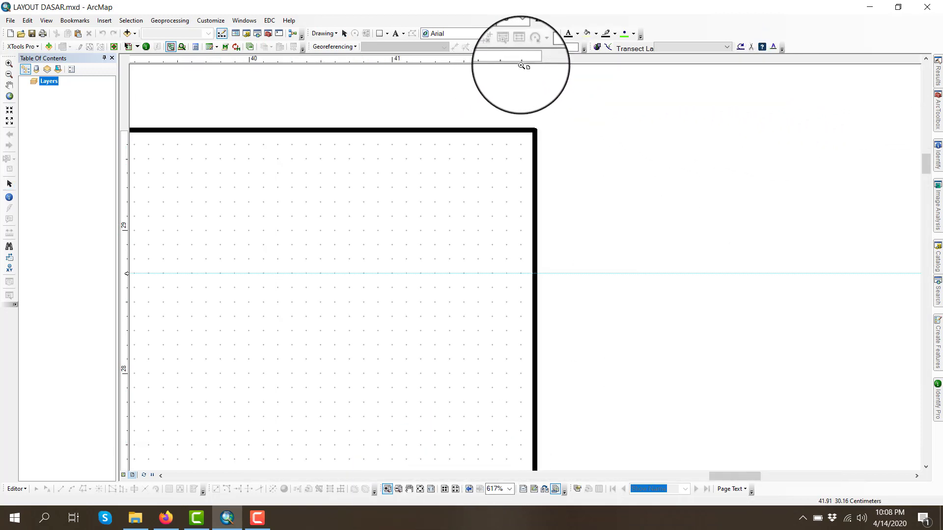
{"action": "left_click", "coordinate": [344, 34]}
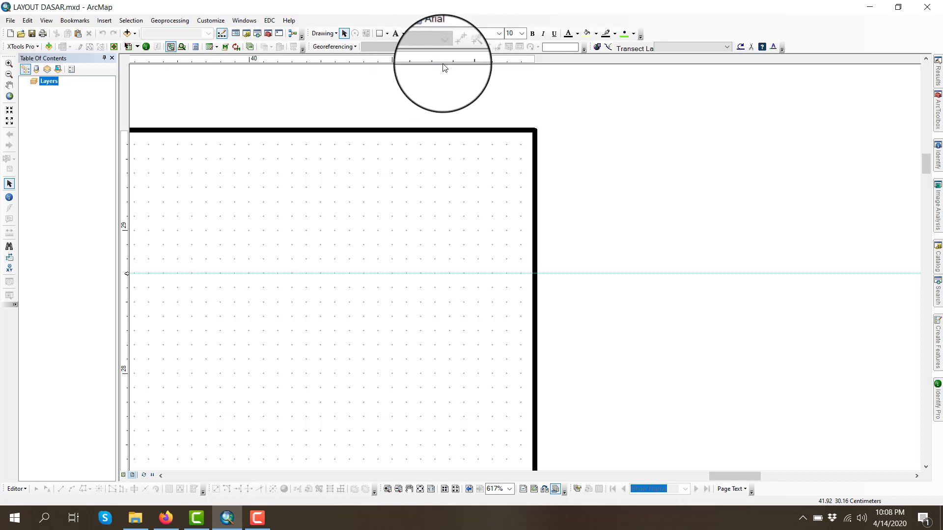
{"action": "left_click", "coordinate": [393, 60]}
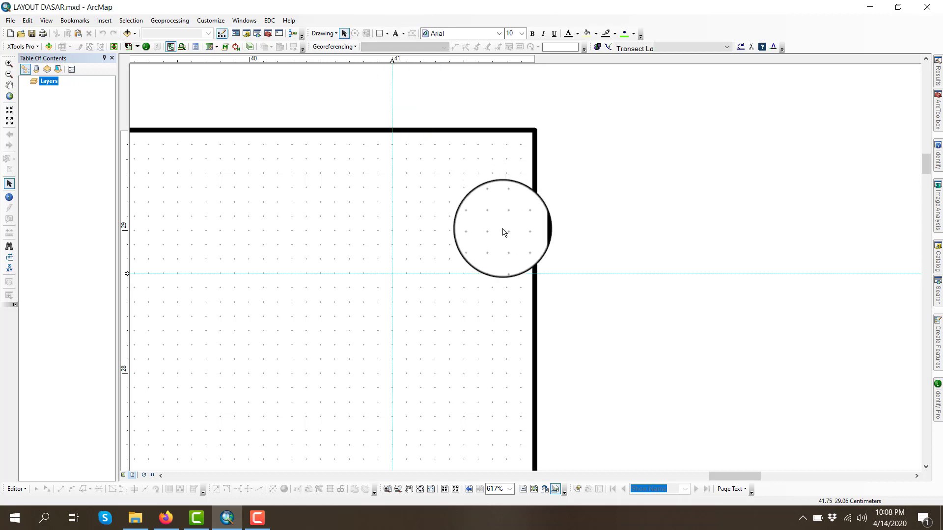
{"action": "left_click", "coordinate": [420, 489]}
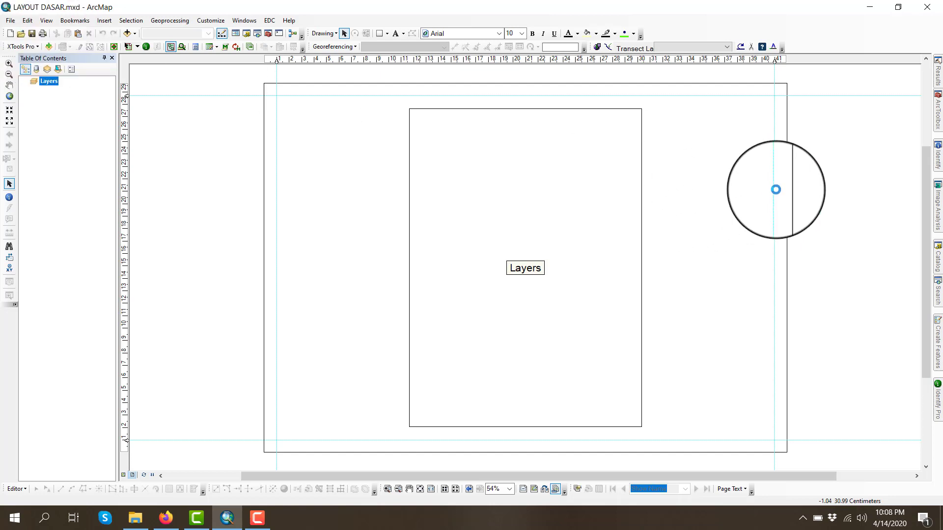
- Draw a rectangle about 4.4 cm wide and 6.1 cm high in the page's upper-left area, outside the data frame
{"action": "left_click", "coordinate": [381, 33]}
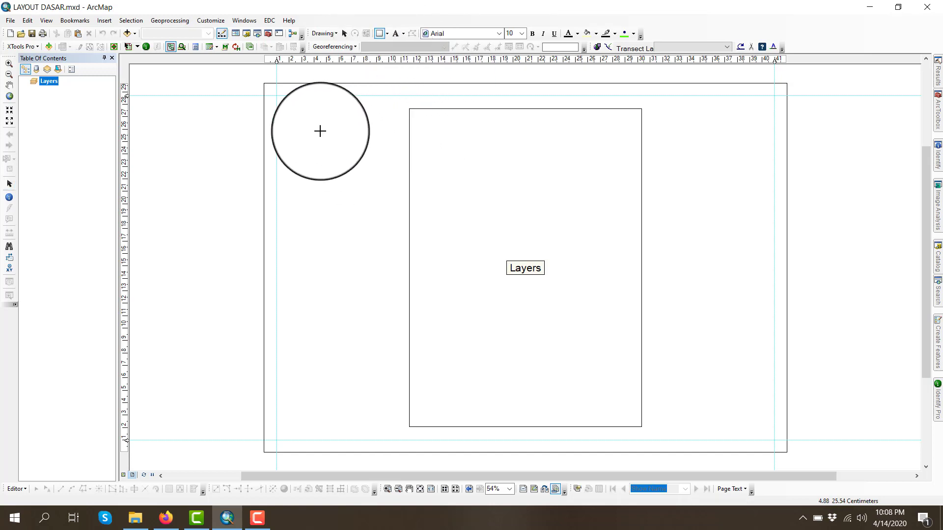
{"action": "left_click_drag", "start_coordinate": [312, 138], "coordinate": [366, 213]}
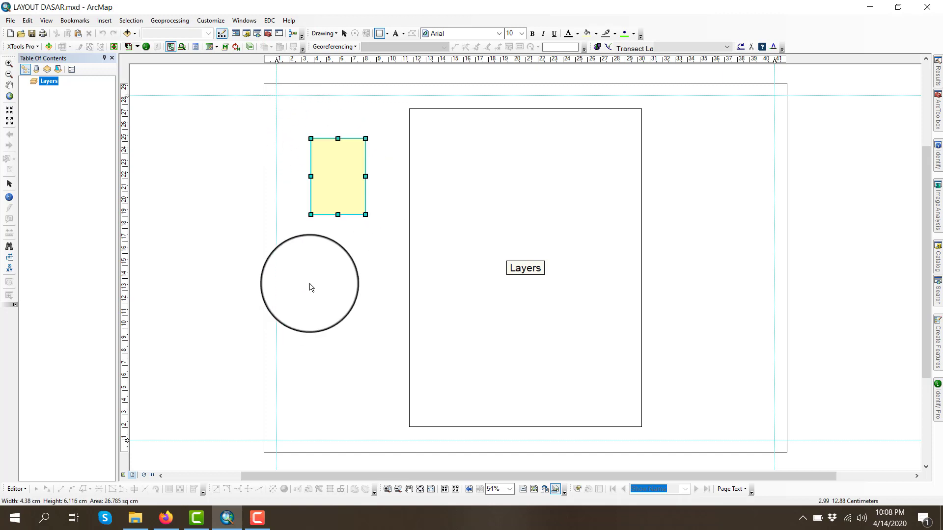
{"action": "left_click_drag", "start_coordinate": [312, 287], "coordinate": [355, 168]}
- Give the rectangle no fill color and a black outline in its symbol properties, and apply the changes
{"action": "right_click", "coordinate": [353, 168]}
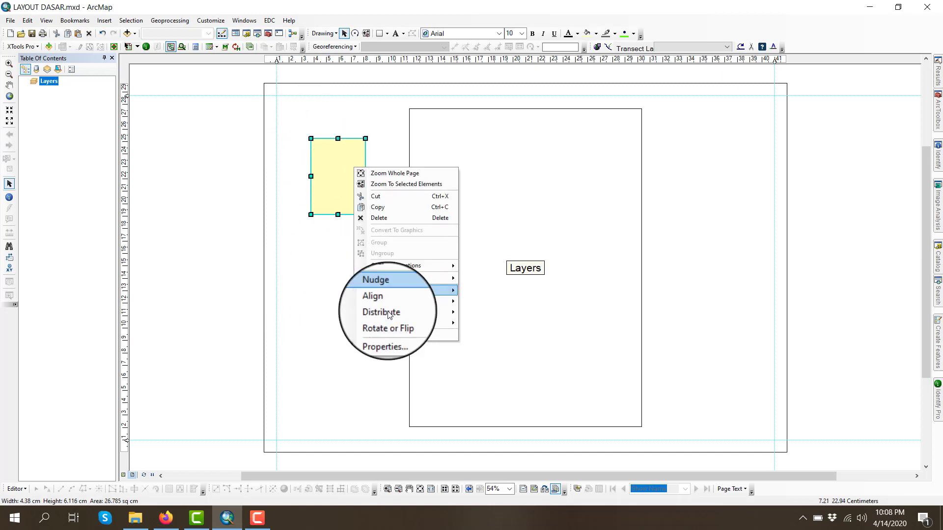
{"action": "left_click", "coordinate": [384, 336]}
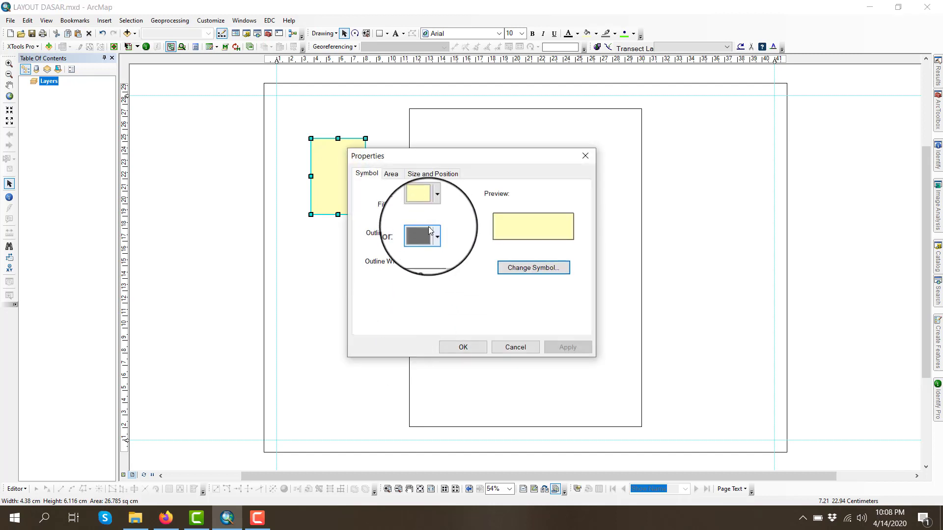
{"action": "left_click", "coordinate": [424, 202]}
{"action": "left_click", "coordinate": [429, 220]}
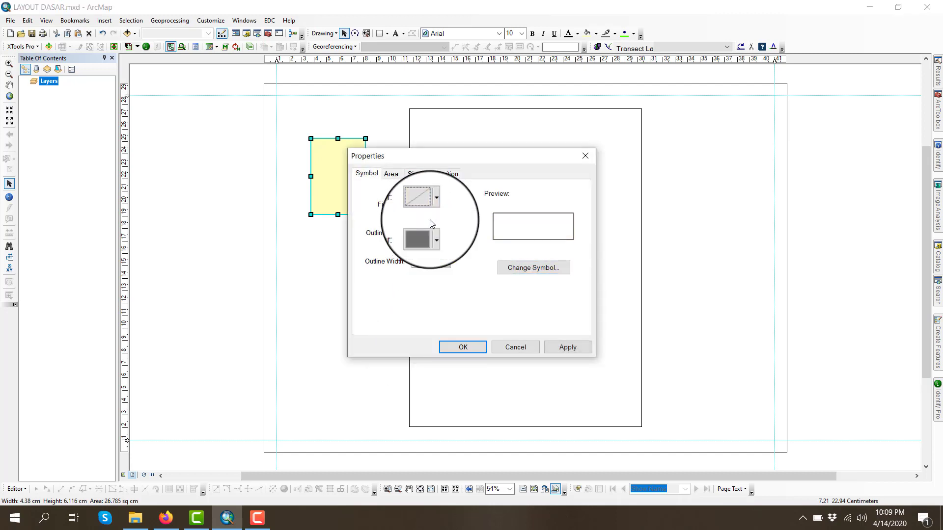
{"action": "left_click", "coordinate": [425, 237]}
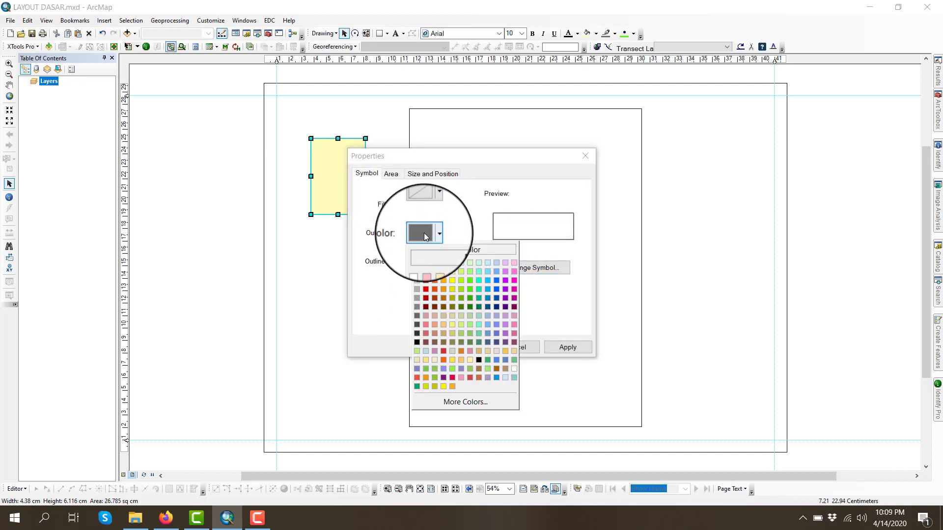
{"action": "left_click", "coordinate": [416, 342]}
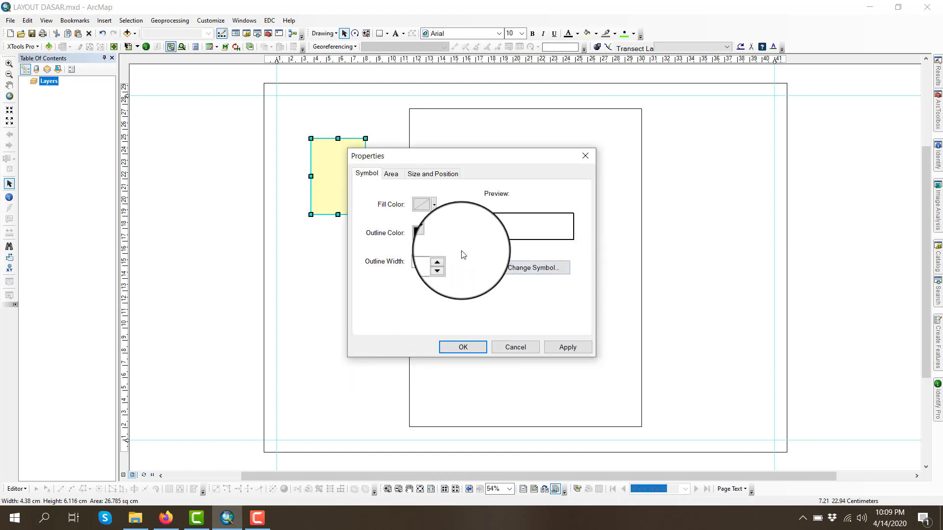
{"action": "left_click", "coordinate": [458, 350]}
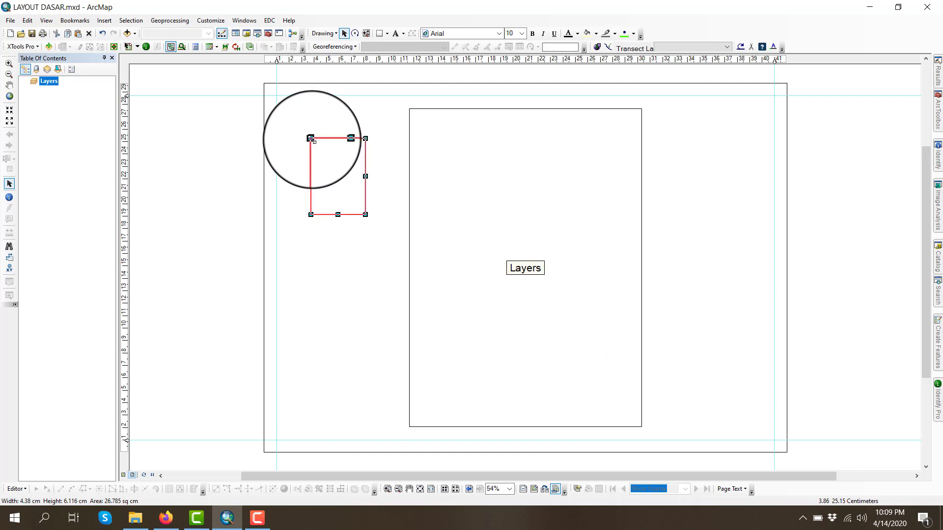
- Stretch the rectangle's upper-left and lower-right corners to the guide intersections so it forms a border inside the page
{"action": "left_click_drag", "start_coordinate": [310, 138], "coordinate": [280, 105]}
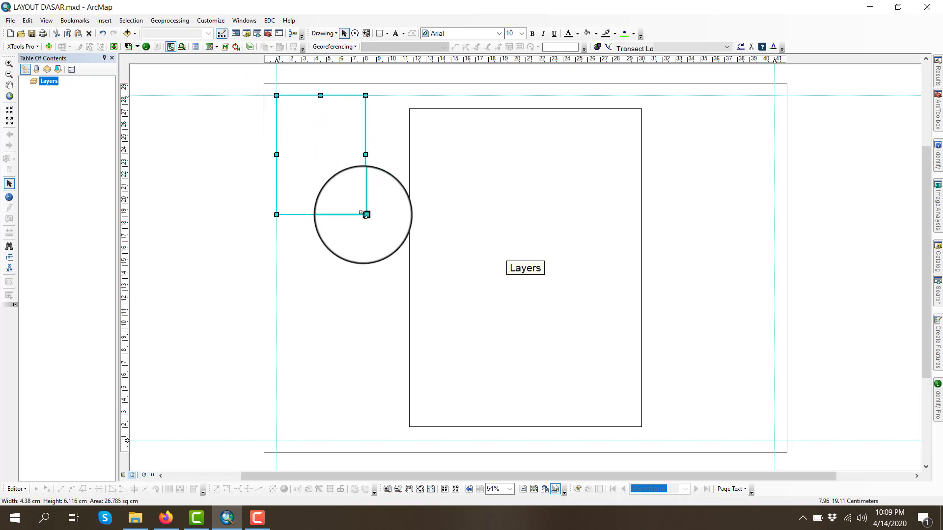
{"action": "left_click_drag", "start_coordinate": [366, 215], "coordinate": [774, 440]}
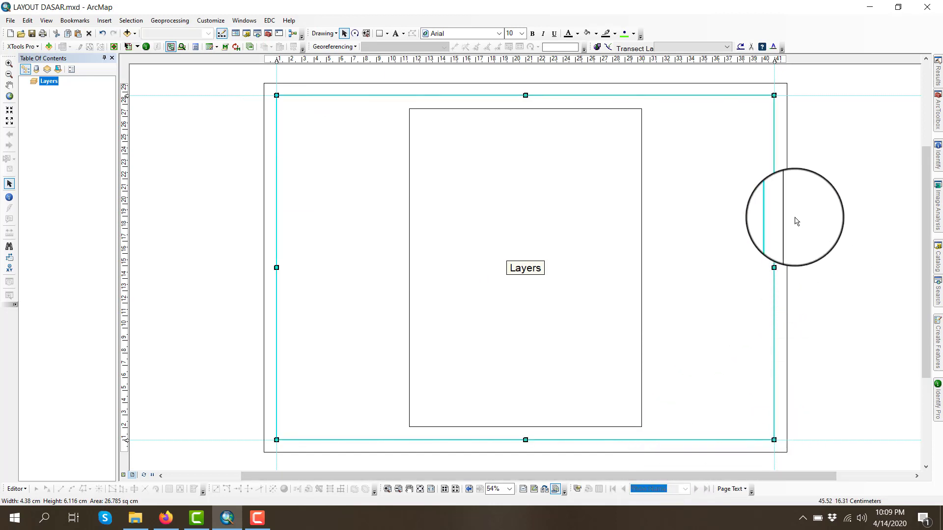
- Place a vertical guide at 40.5 cm on the horizontal ruler, just inside the border's right edge
{"action": "left_click", "coordinate": [795, 218]}
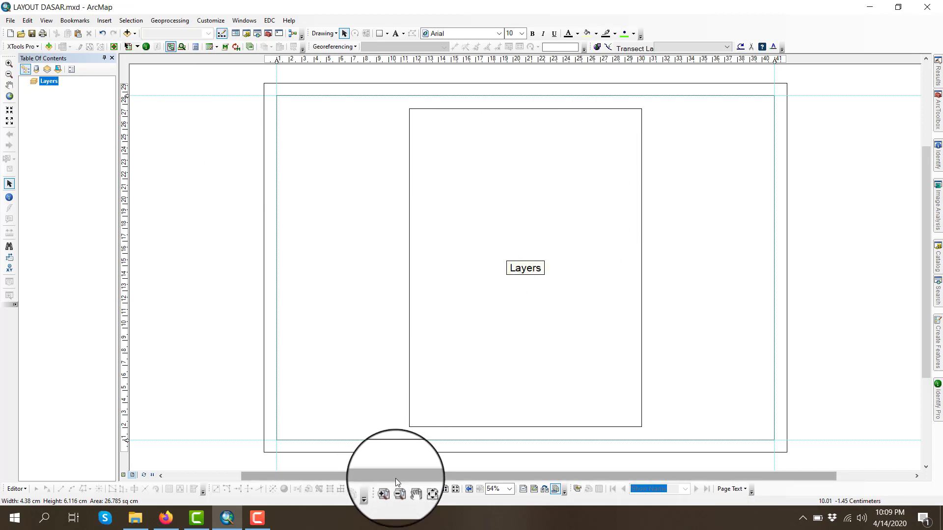
{"action": "left_click", "coordinate": [387, 490]}
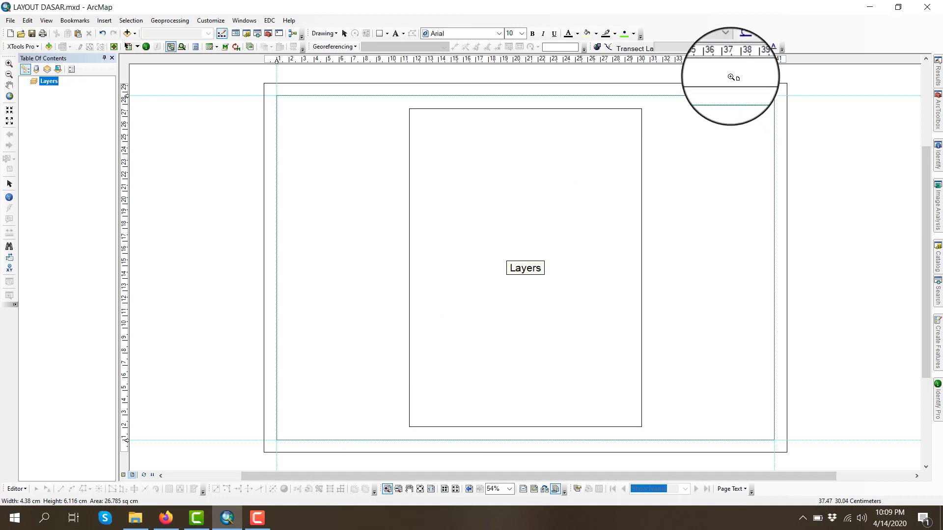
{"action": "left_click_drag", "start_coordinate": [728, 74], "coordinate": [833, 164]}
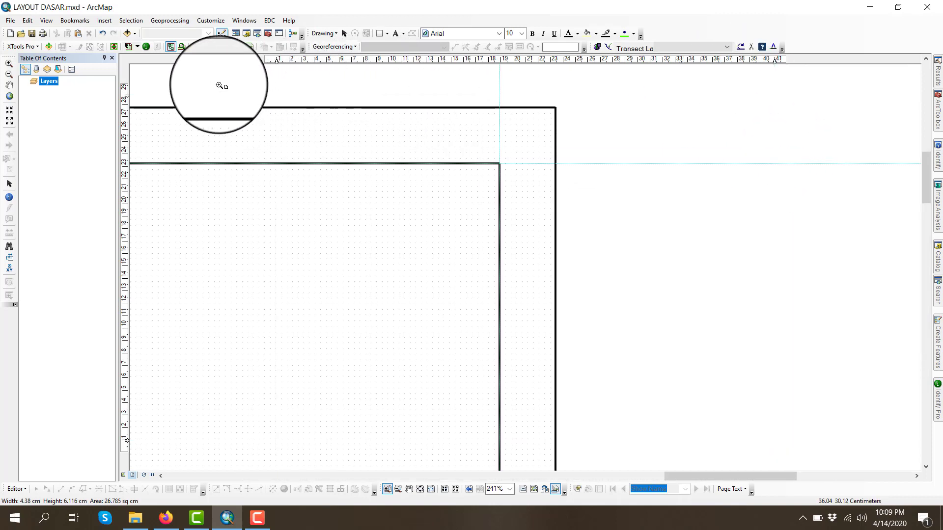
{"action": "left_click_drag", "start_coordinate": [262, 283], "coordinate": [619, 324]}
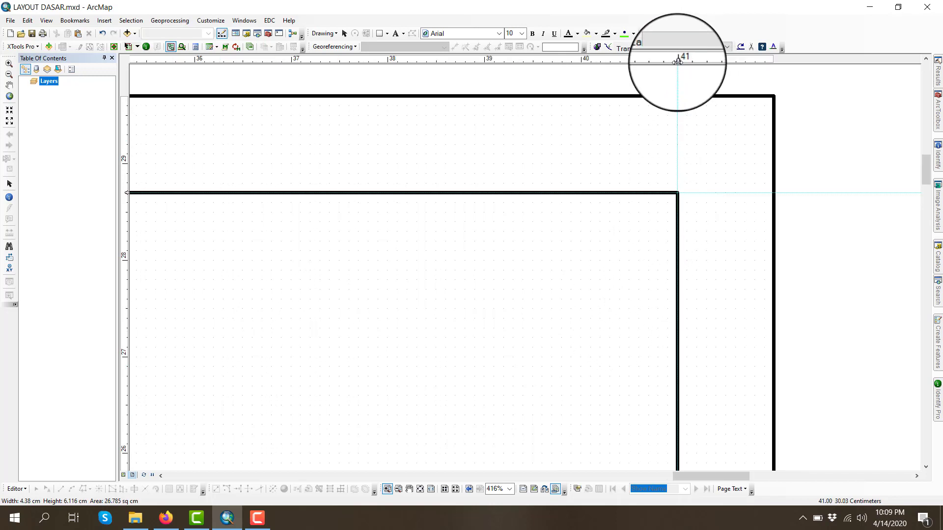
{"action": "left_click", "coordinate": [344, 33]}
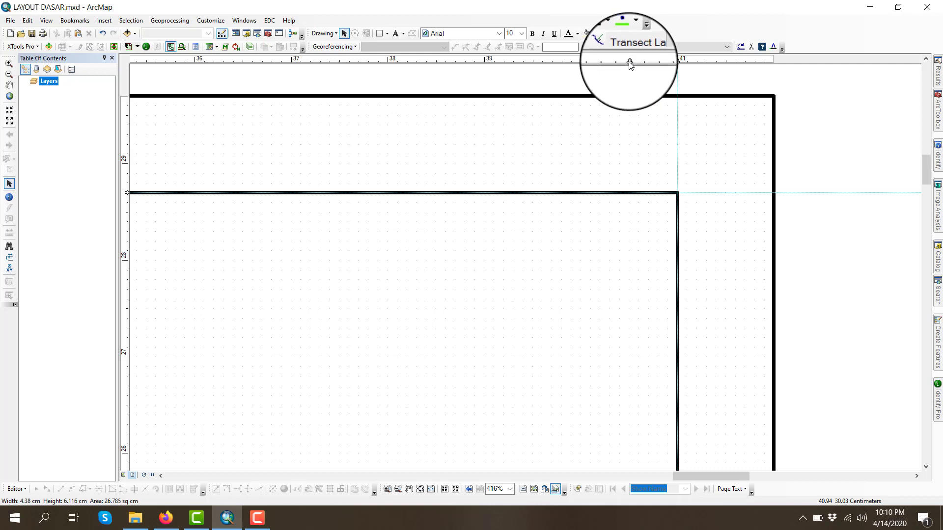
{"action": "left_click", "coordinate": [630, 61]}
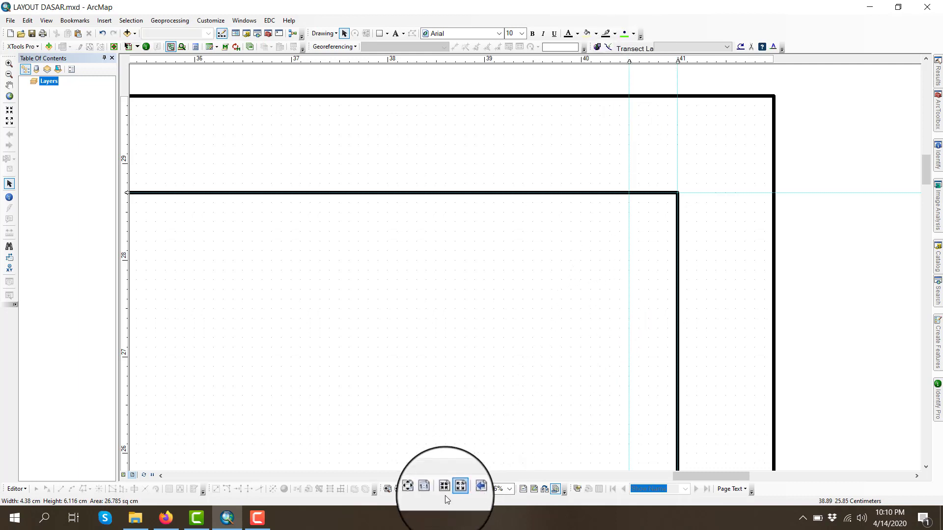
{"action": "left_click", "coordinate": [420, 488]}
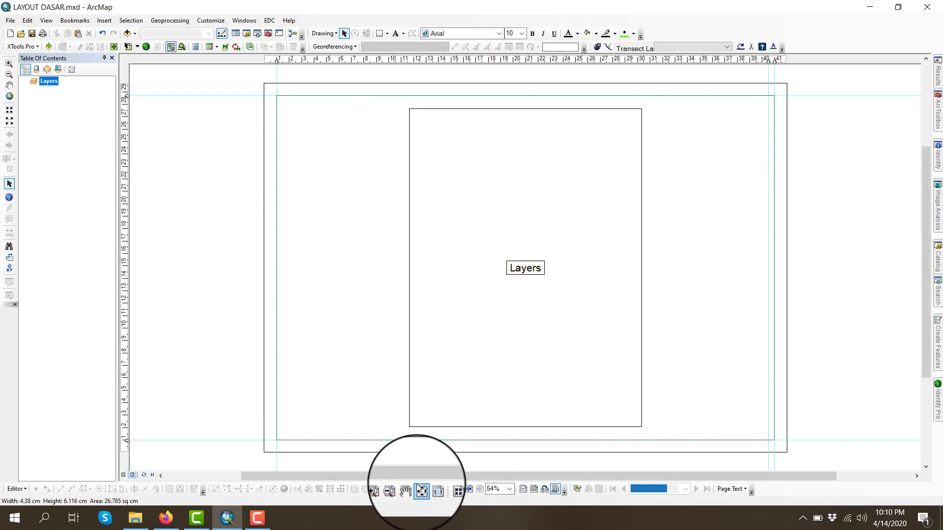
- Place a vertical guide at about 1.7 cm and a horizontal guide at about 28.1 cm, inside the border's upper-left corner
{"action": "left_click", "coordinate": [388, 489]}
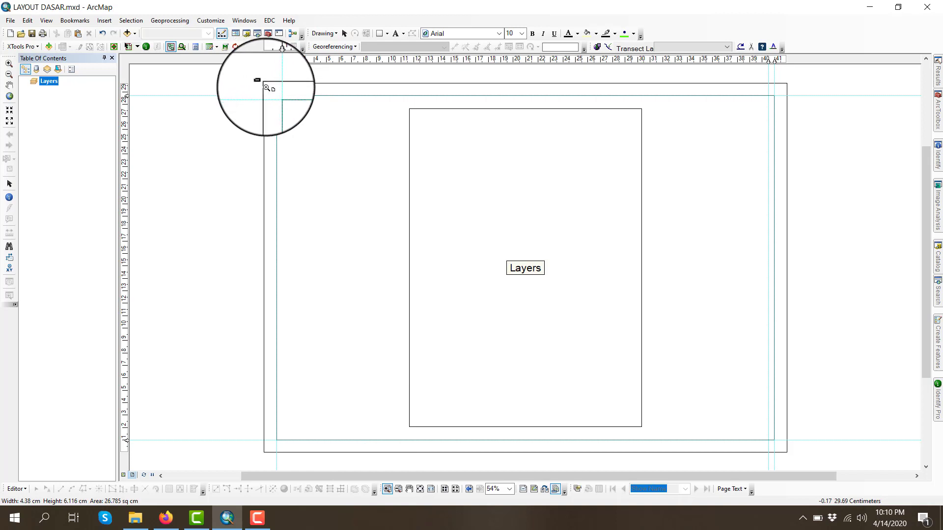
{"action": "left_click_drag", "start_coordinate": [304, 125], "coordinate": [305, 125]}
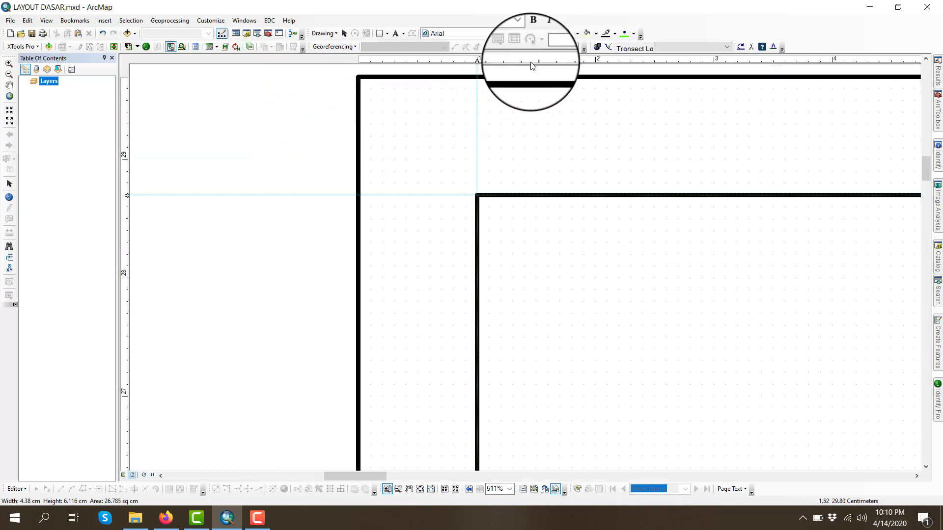
{"action": "left_click", "coordinate": [344, 33]}
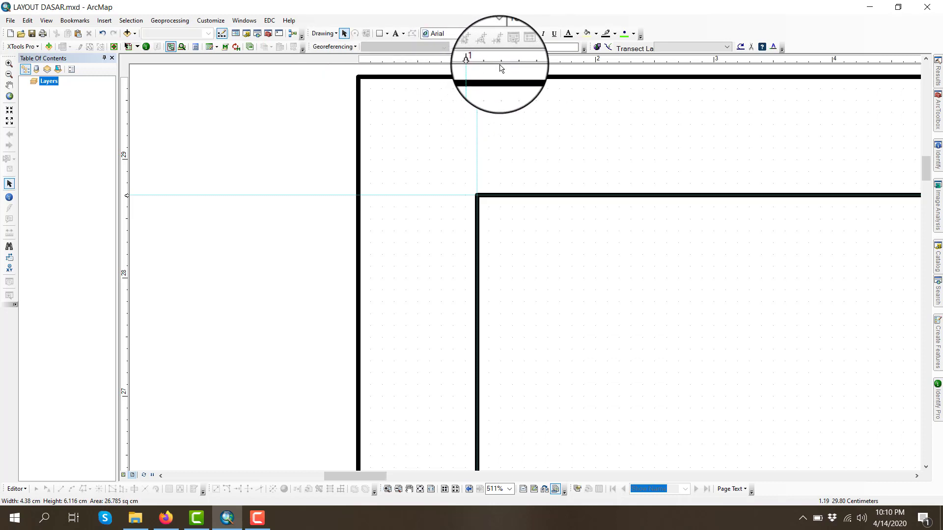
{"action": "left_click", "coordinate": [560, 61]}
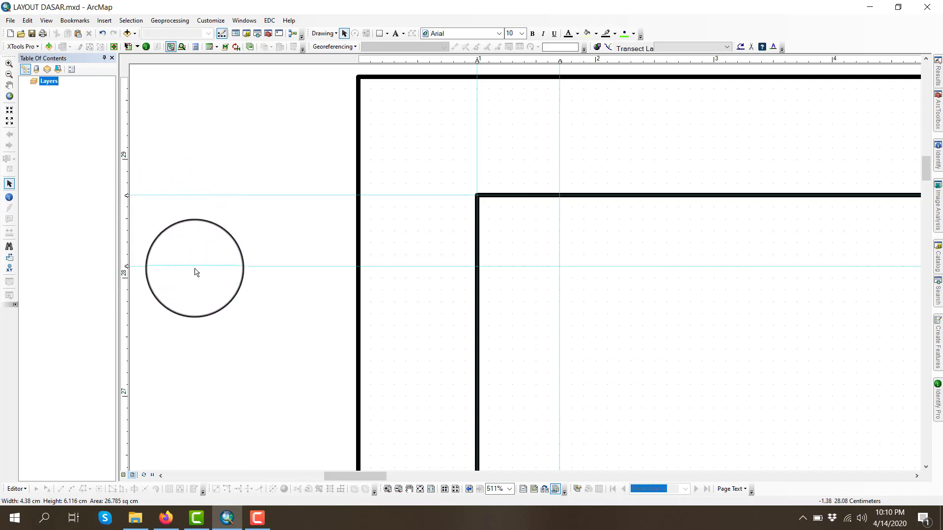
{"action": "left_click_drag", "start_coordinate": [243, 254], "coordinate": [565, 275]}
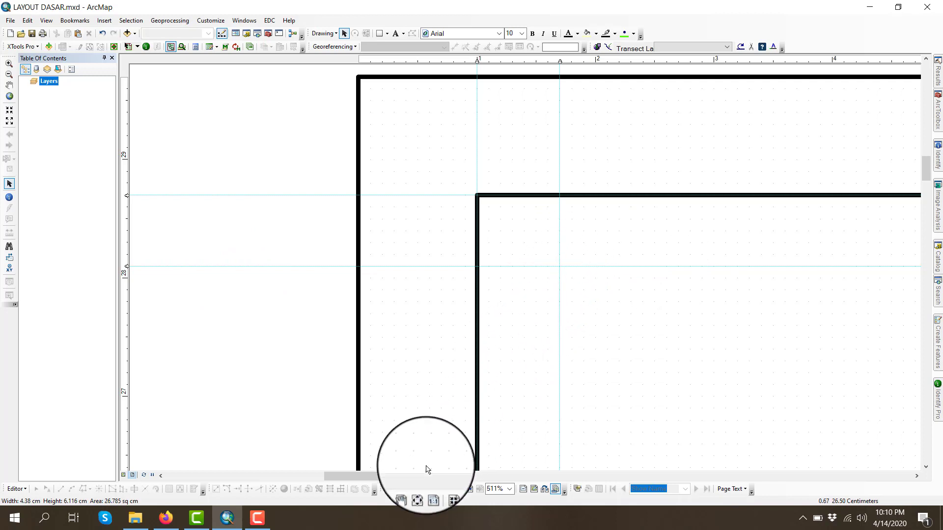
{"action": "left_click", "coordinate": [420, 489]}
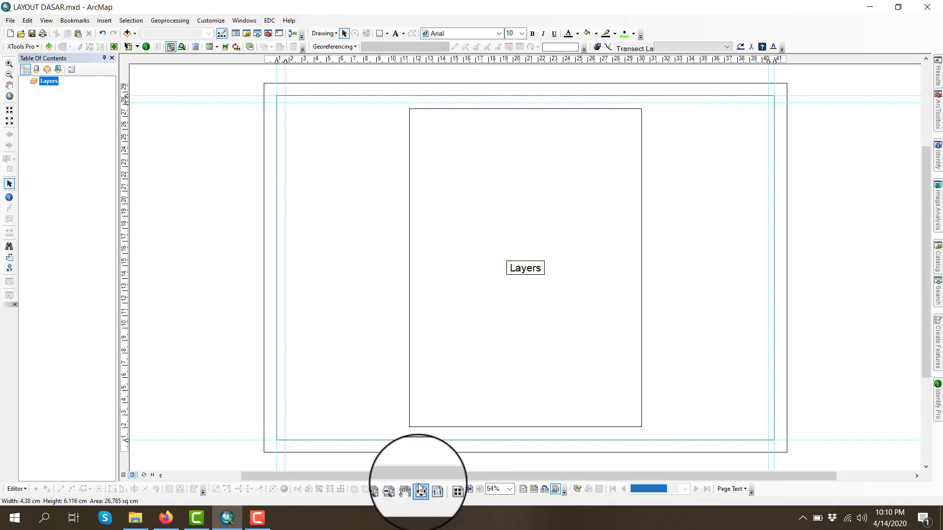
- Place a horizontal guide at about 1.6 cm on the vertical ruler, just above the border's lower edge, and save the map document
{"action": "left_click", "coordinate": [387, 489]}
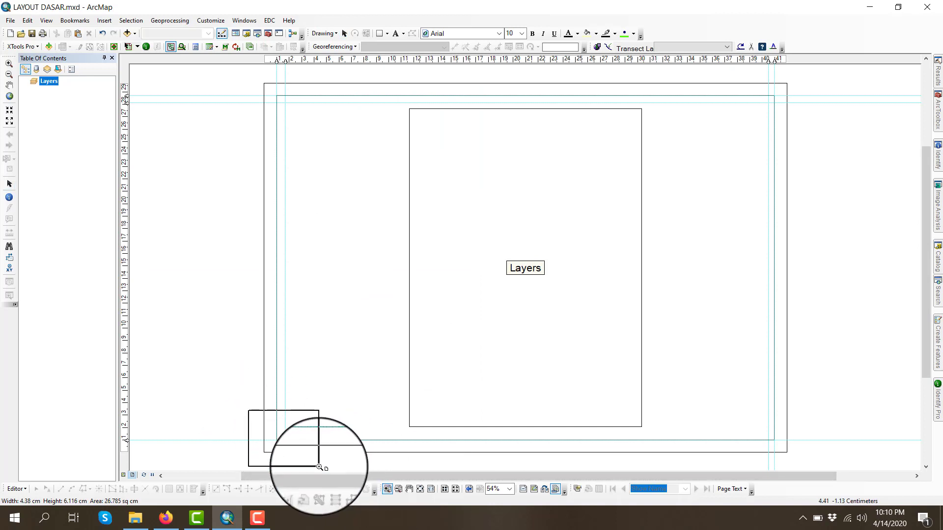
{"action": "left_click_drag", "start_coordinate": [319, 467], "coordinate": [320, 465]}
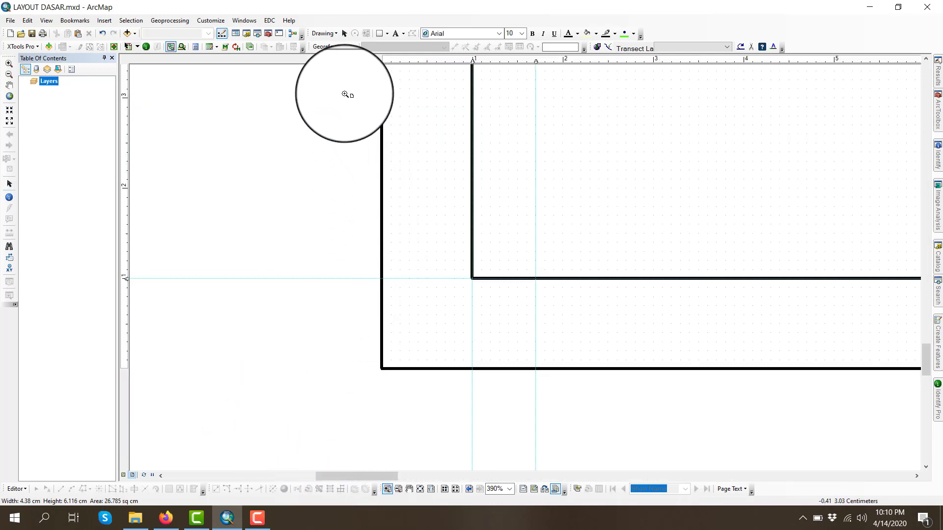
{"action": "left_click_drag", "start_coordinate": [345, 93], "coordinate": [627, 479]}
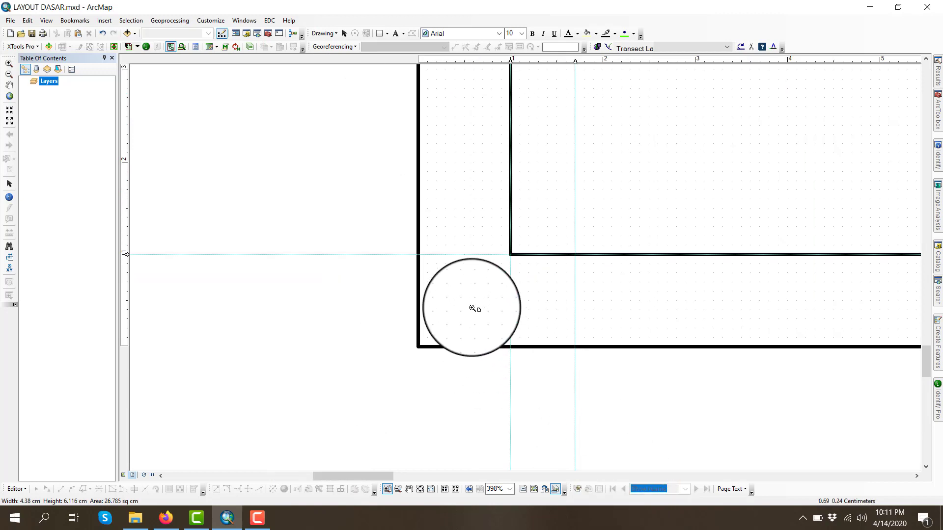
{"action": "left_click", "coordinate": [344, 33]}
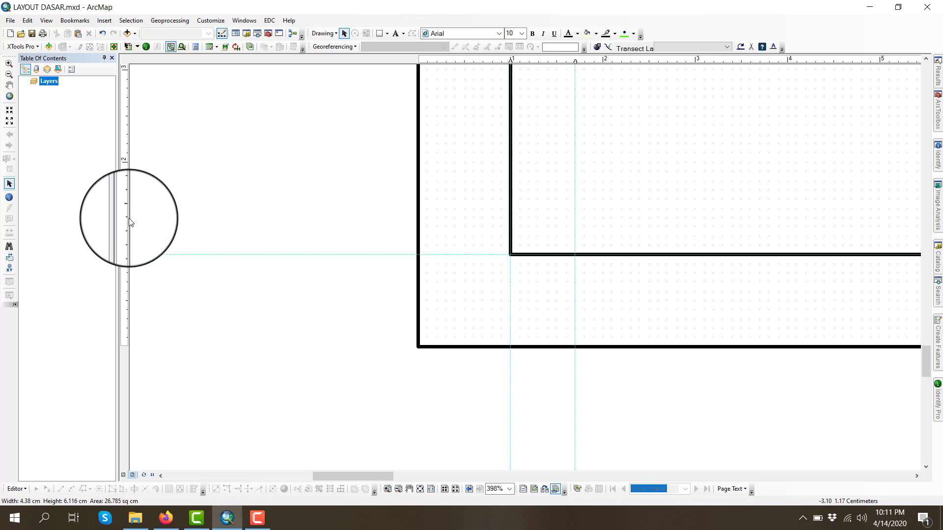
{"action": "left_click", "coordinate": [126, 198]}
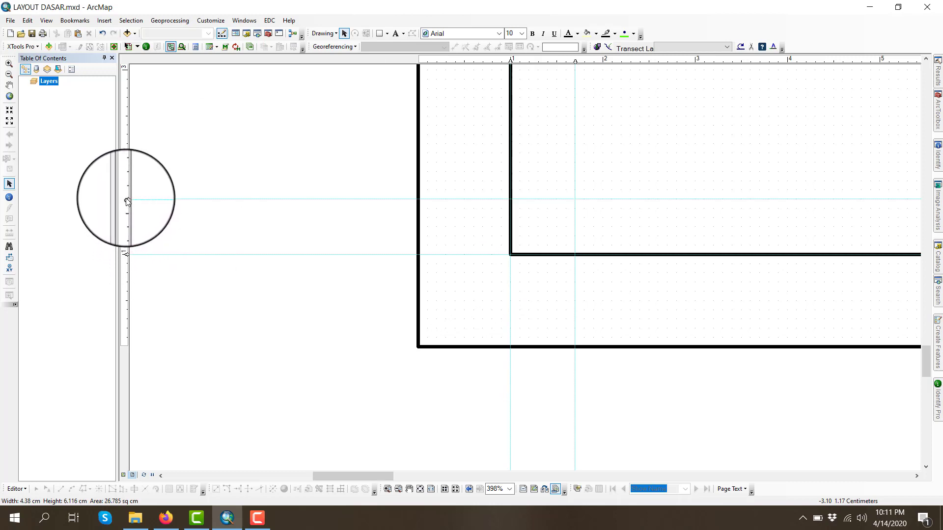
{"action": "left_click", "coordinate": [421, 488]}
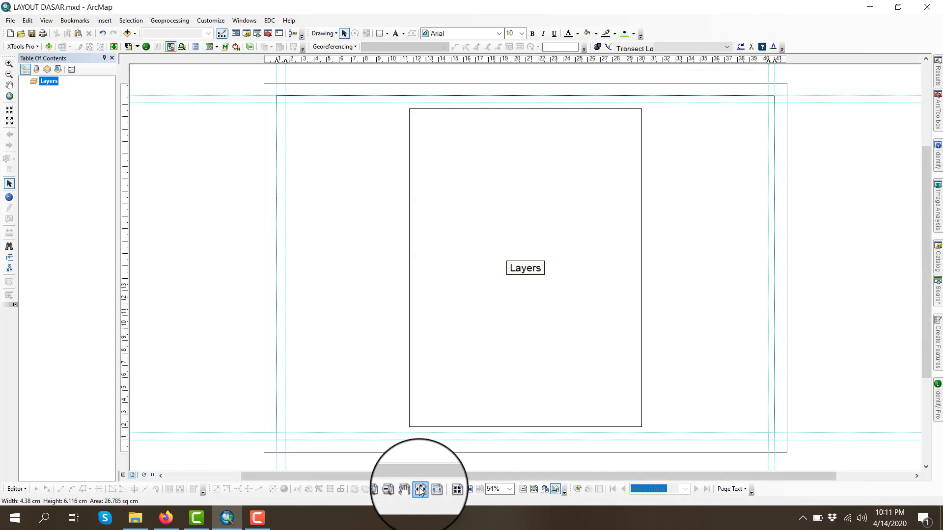
{"action": "left_click", "coordinate": [29, 36]}
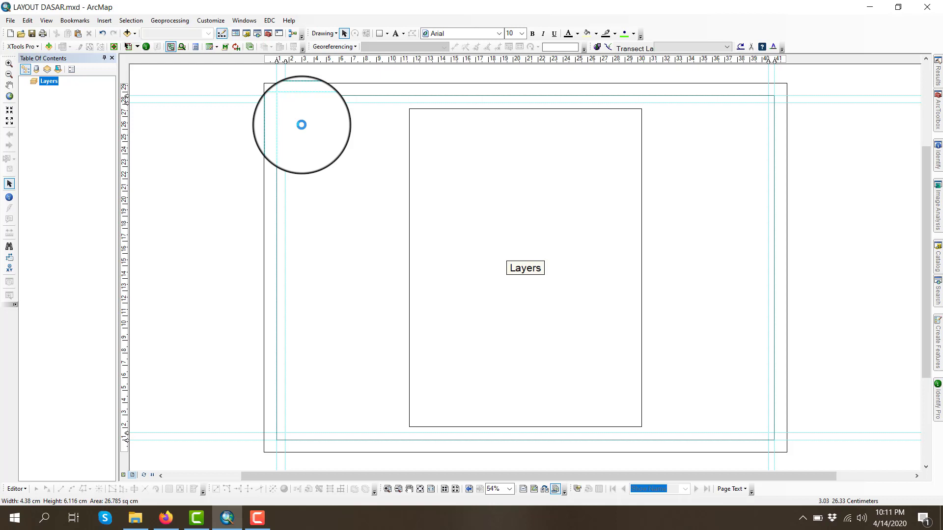
- Draw a rectangle about 3.5 cm wide and 2.6 cm high near the border's upper-right corner, beside the data frame
{"action": "left_click", "coordinate": [287, 160]}
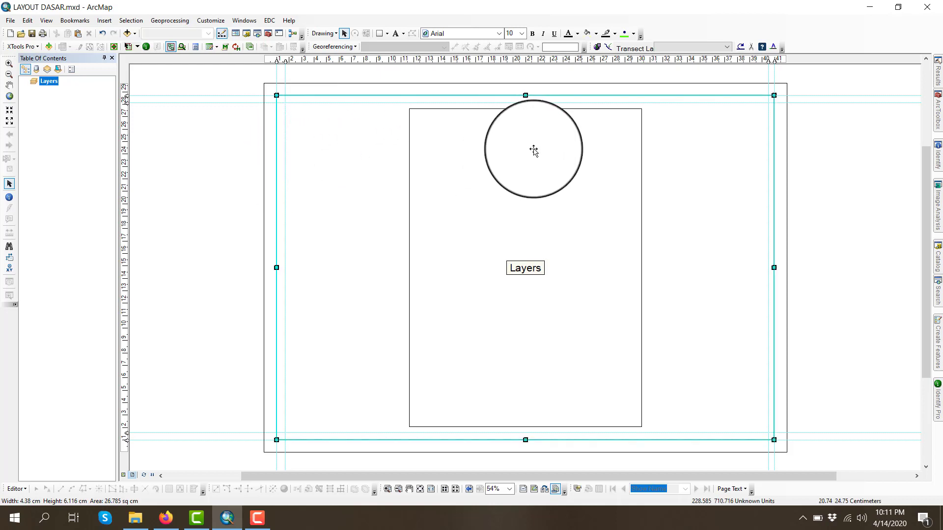
{"action": "left_click", "coordinate": [781, 181]}
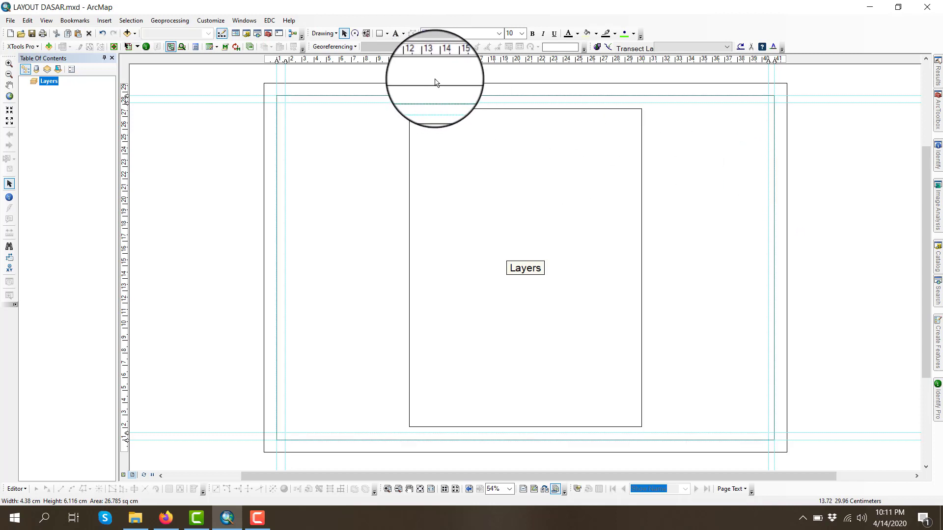
{"action": "left_click", "coordinate": [376, 37]}
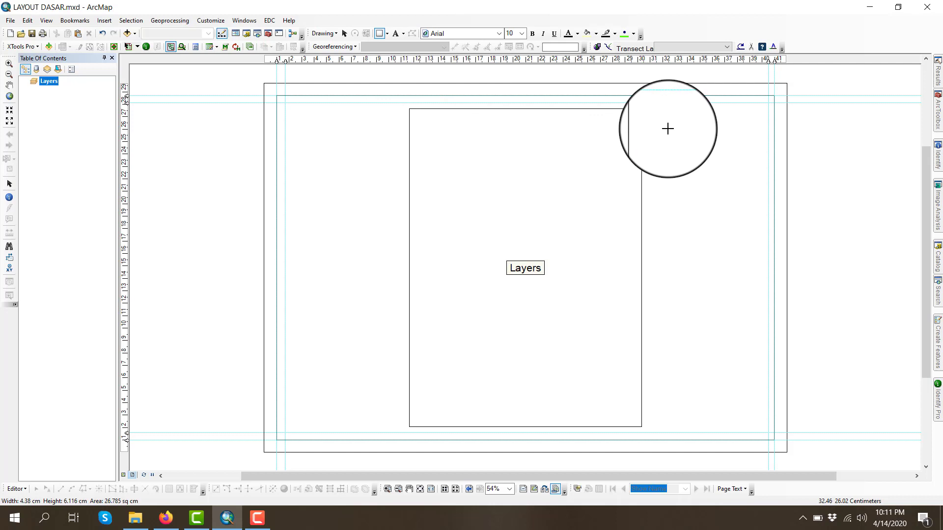
{"action": "left_click_drag", "start_coordinate": [667, 128], "coordinate": [712, 162]}
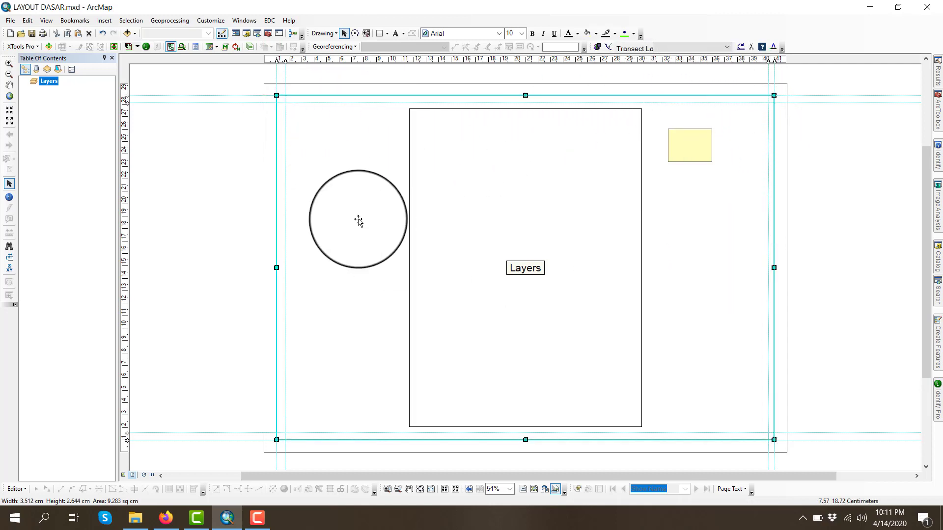
- Send the border rectangle to the back of the drawing order and deselect it
{"action": "right_click", "coordinate": [358, 221]}
{"action": "mouse_move", "coordinate": [405, 334]}
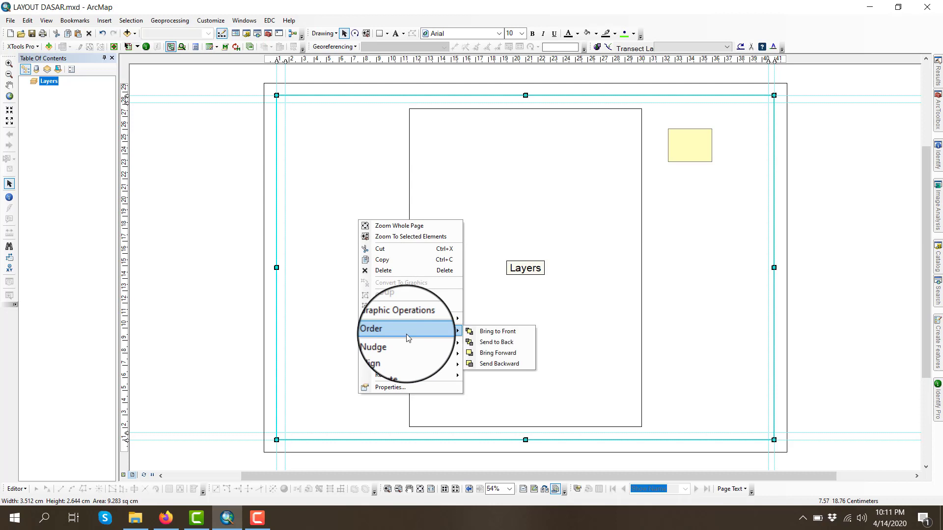
{"action": "left_click", "coordinate": [497, 341]}
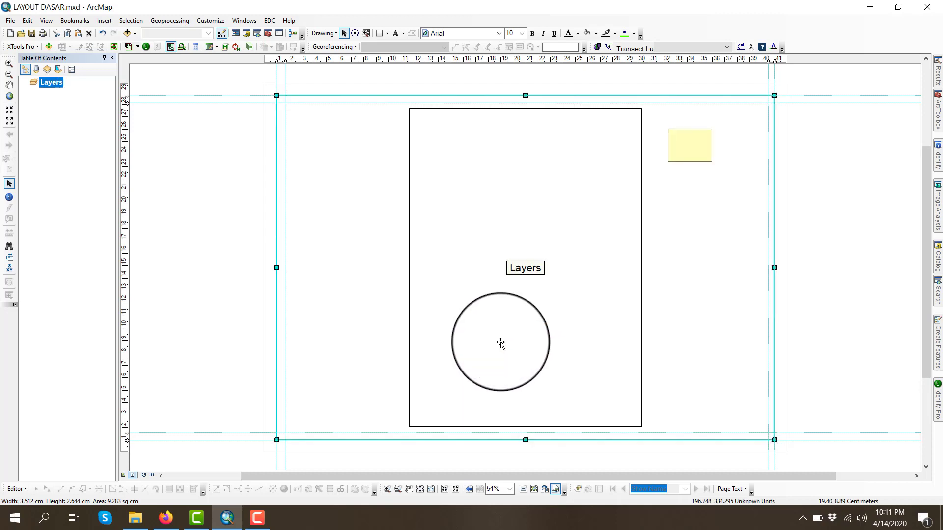
{"action": "left_click", "coordinate": [187, 163]}
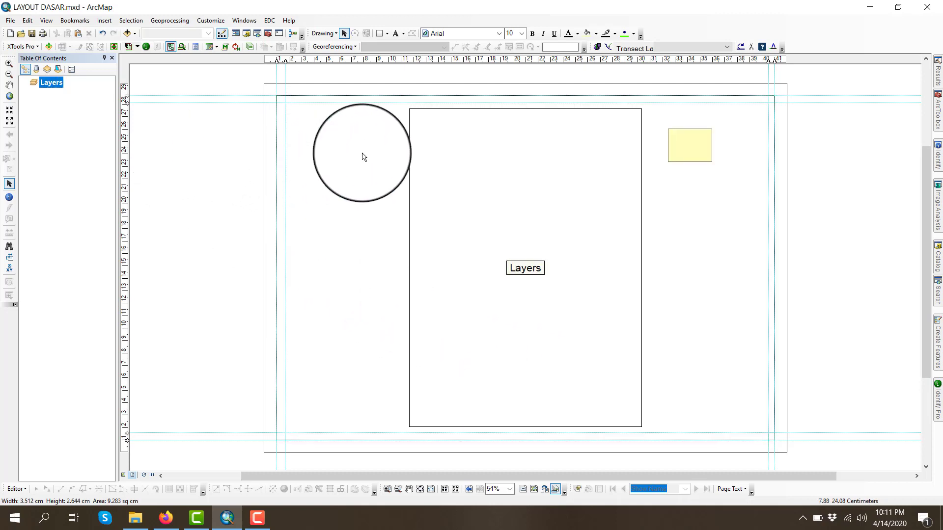
- Check how the border rectangle and the data frame get selected by picking them in turn and clearing the selection
{"action": "left_click_drag", "start_coordinate": [205, 164], "coordinate": [344, 168]}
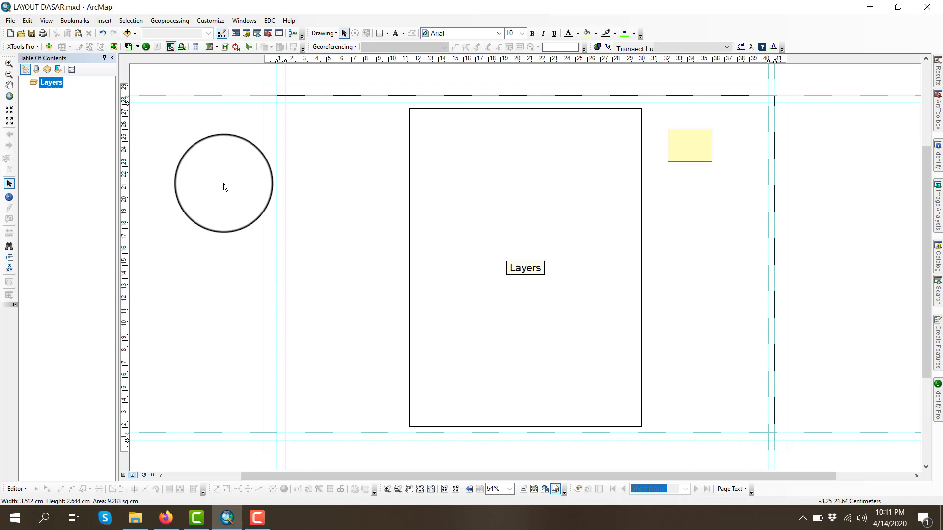
{"action": "left_click_drag", "start_coordinate": [225, 187], "coordinate": [448, 188]}
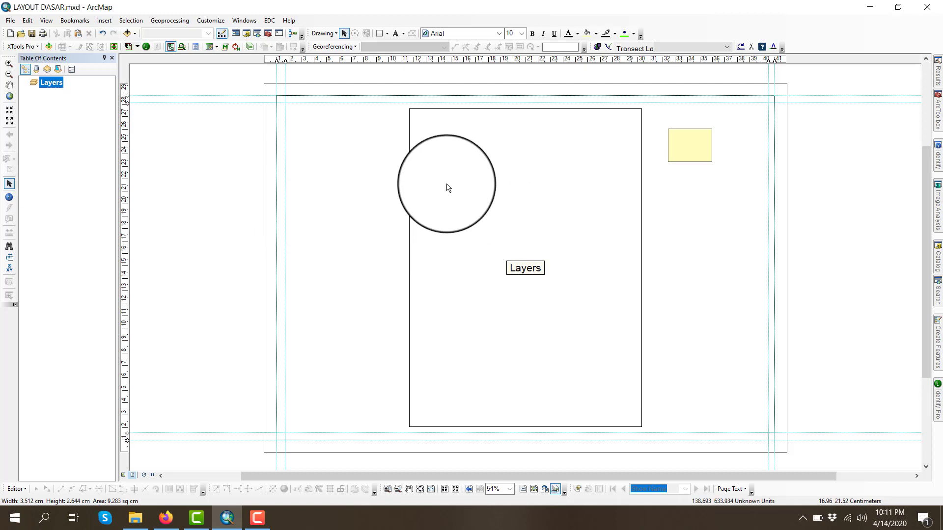
{"action": "left_click_drag", "start_coordinate": [361, 178], "coordinate": [365, 171]}
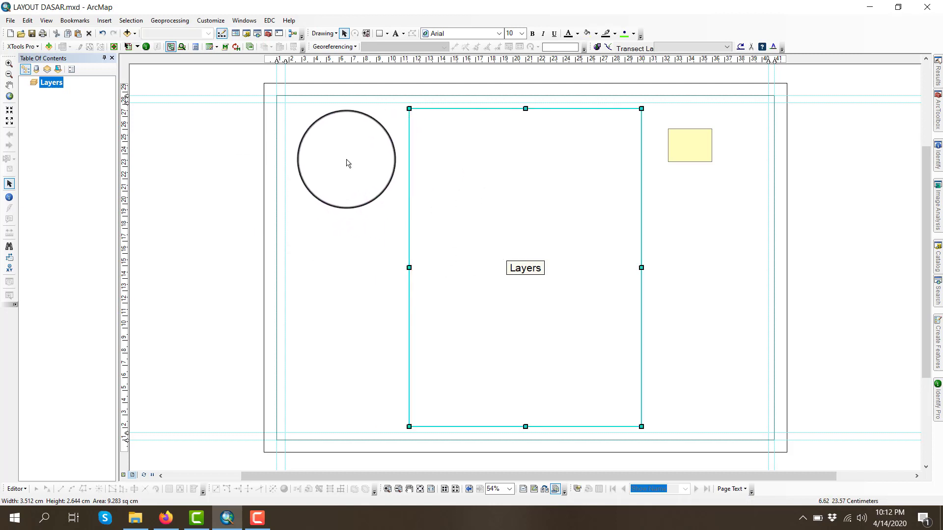
{"action": "left_click", "coordinate": [325, 116]}
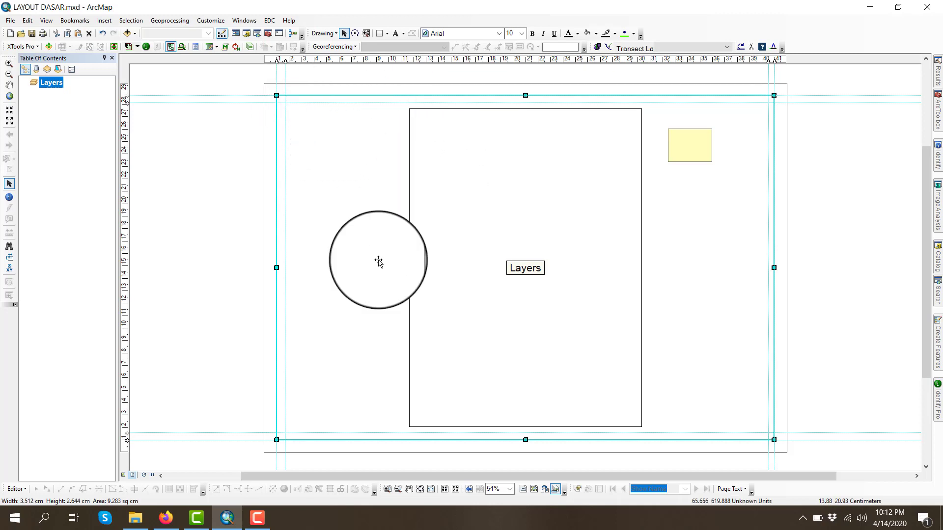
{"action": "left_click", "coordinate": [224, 171]}
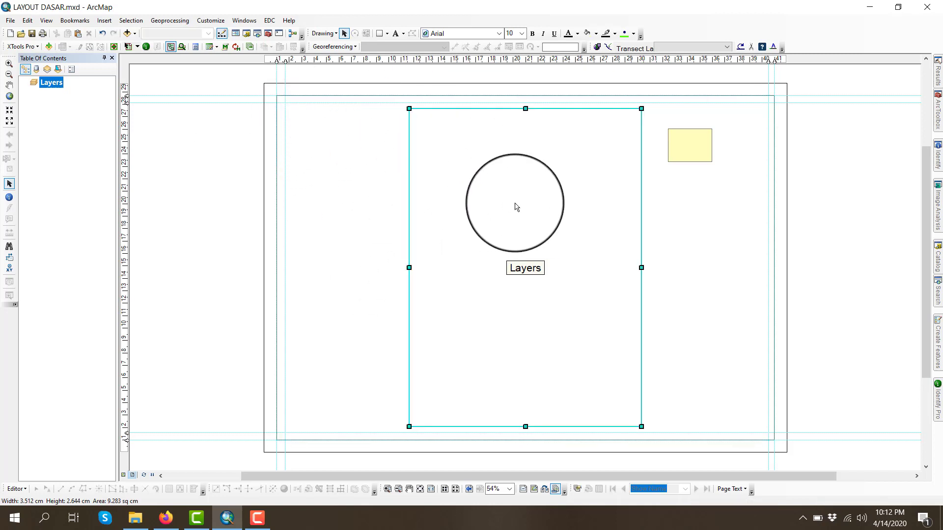
{"action": "left_click", "coordinate": [302, 141]}
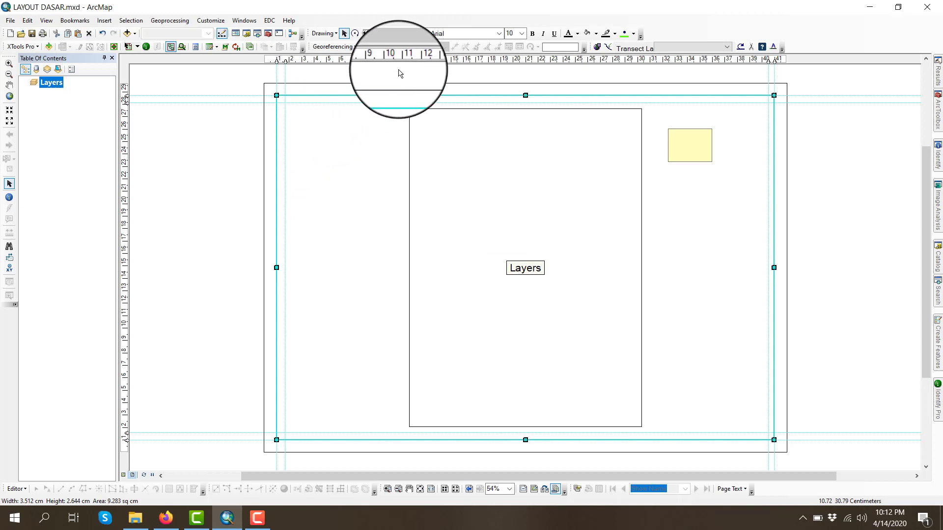
{"action": "left_click", "coordinate": [476, 134]}
{"action": "left_click", "coordinate": [350, 135]}
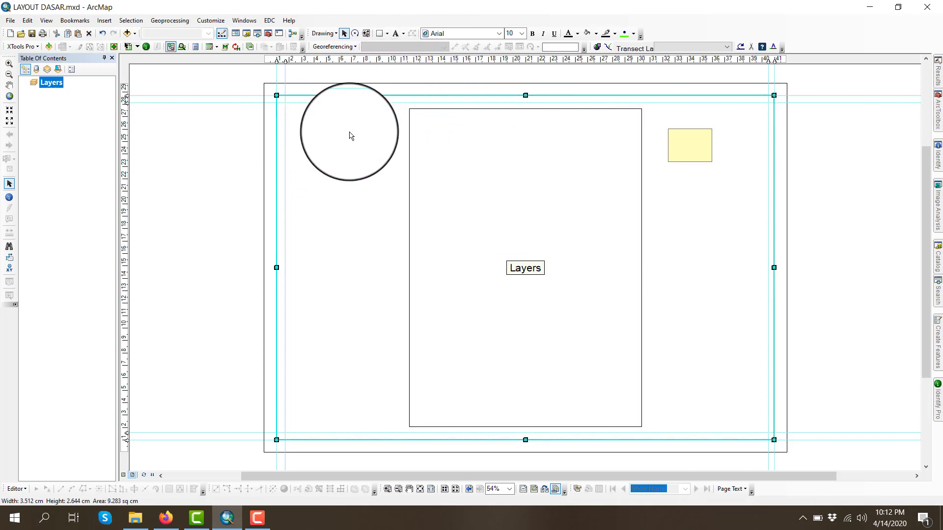
{"action": "left_click", "coordinate": [198, 148]}
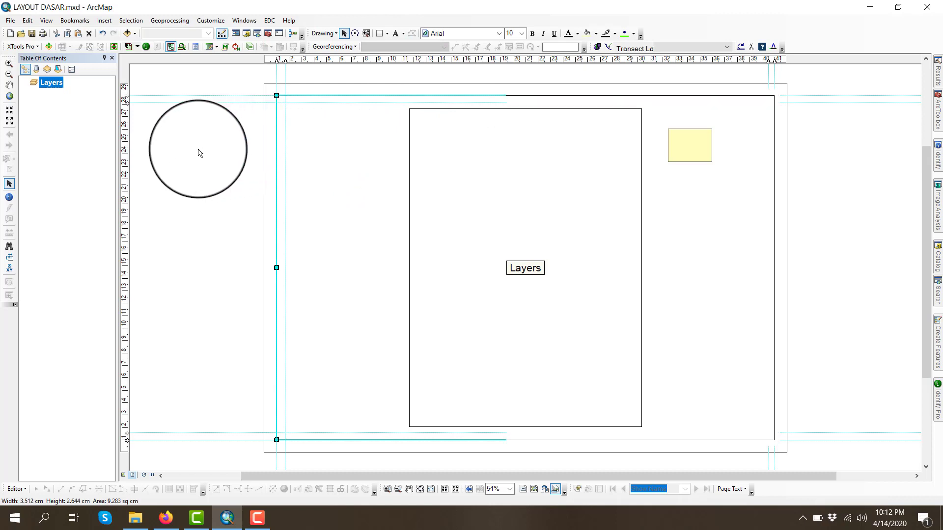
- Save the map document and give the small upper-right rectangle no fill colour and a black outline
{"action": "left_click", "coordinate": [32, 35]}
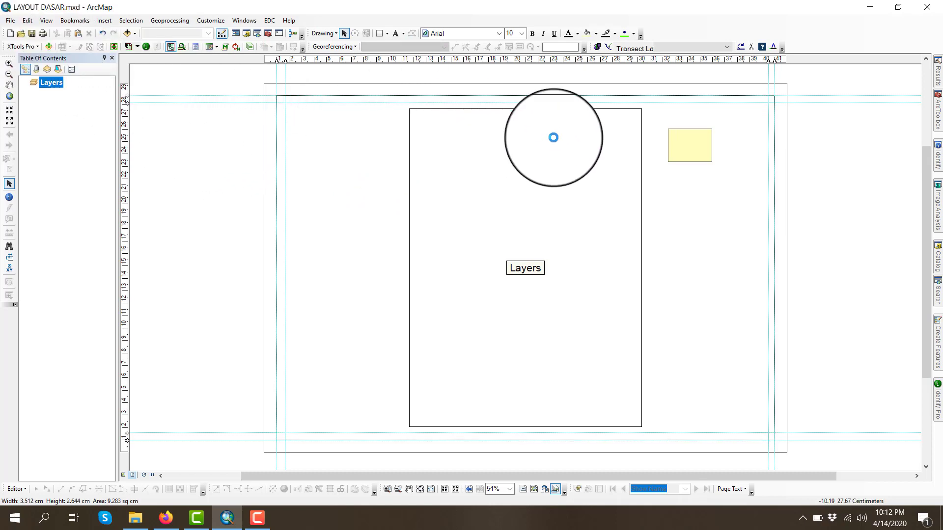
{"action": "left_click", "coordinate": [693, 147]}
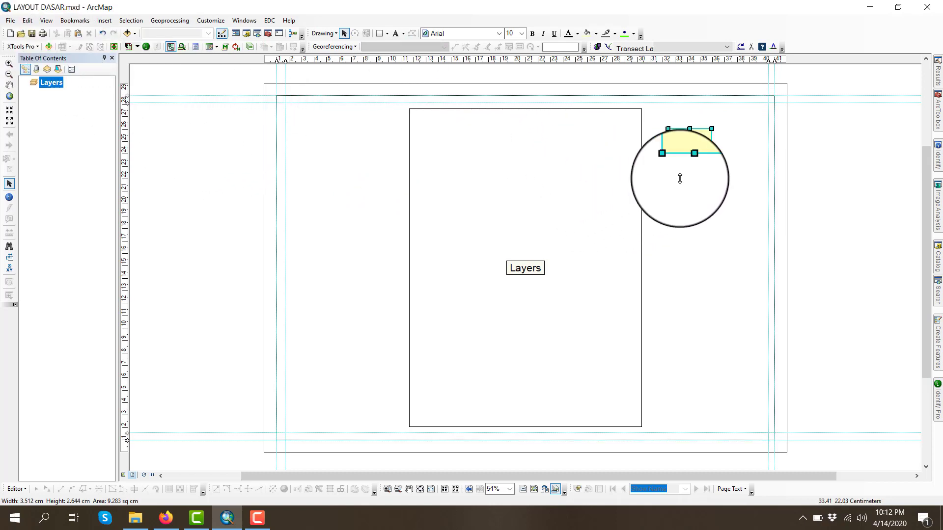
{"action": "right_click", "coordinate": [694, 145]}
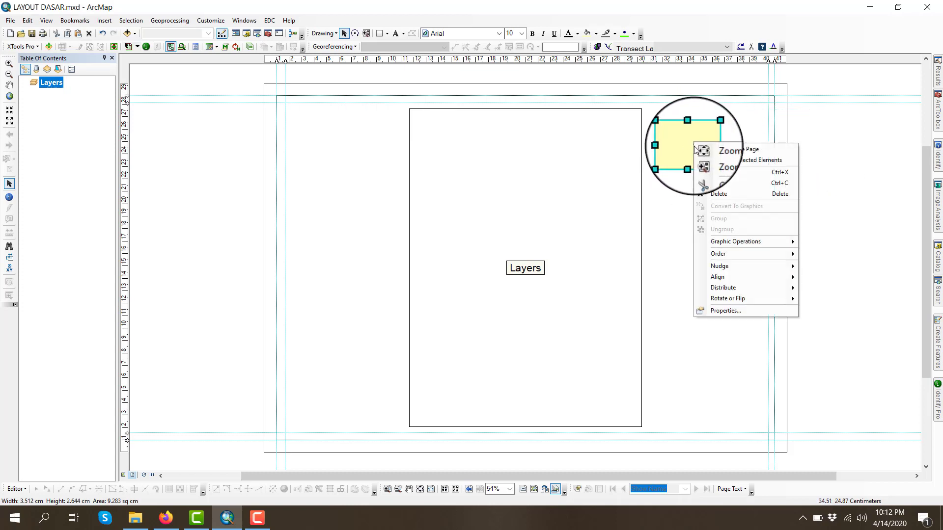
{"action": "left_click", "coordinate": [717, 310]}
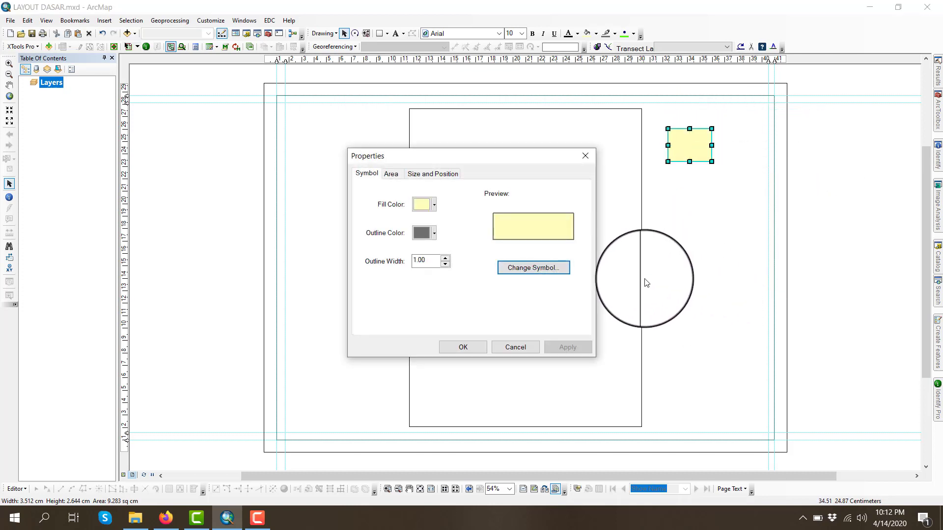
{"action": "left_click", "coordinate": [418, 205]}
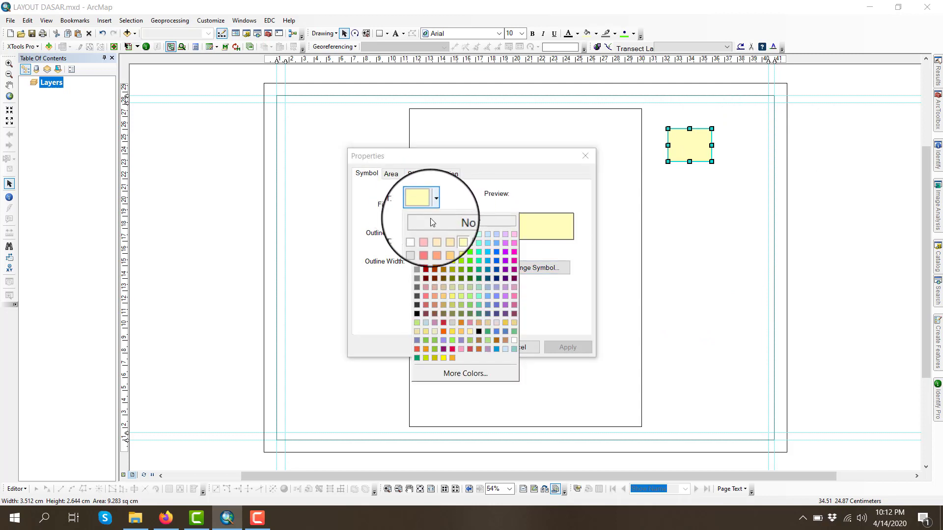
{"action": "left_click", "coordinate": [433, 220]}
{"action": "left_click", "coordinate": [427, 234]}
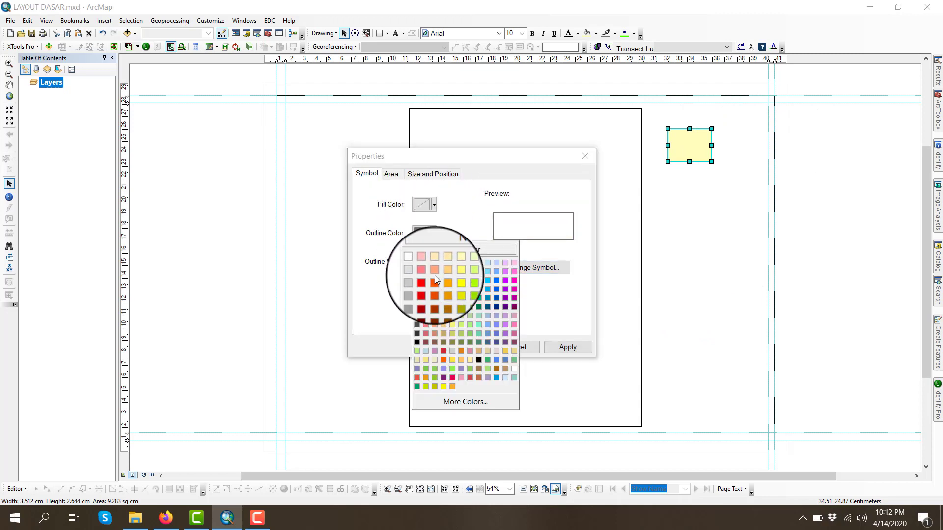
{"action": "left_click", "coordinate": [417, 338]}
{"action": "left_click", "coordinate": [455, 352]}
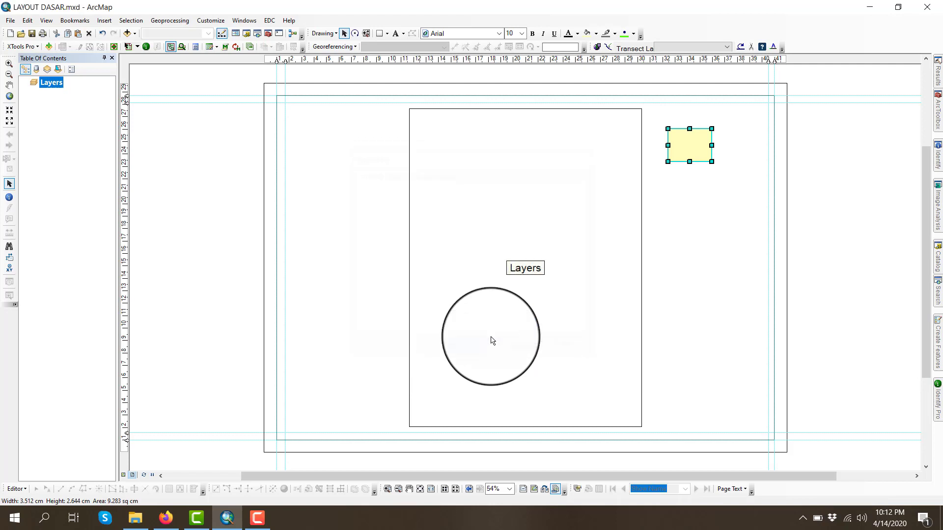
- Set the small rectangle's size to 6.8 cm wide and 2 cm high
{"action": "right_click", "coordinate": [695, 145]}
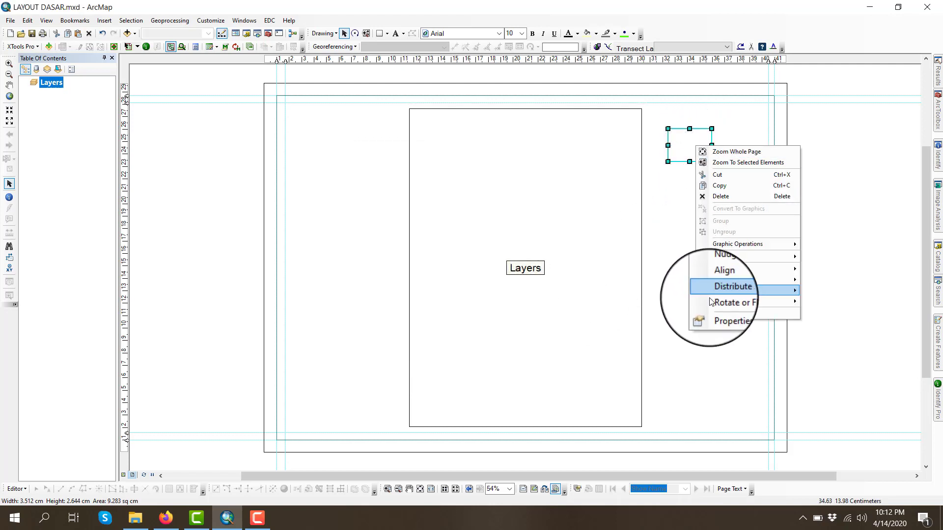
{"action": "left_click", "coordinate": [705, 313]}
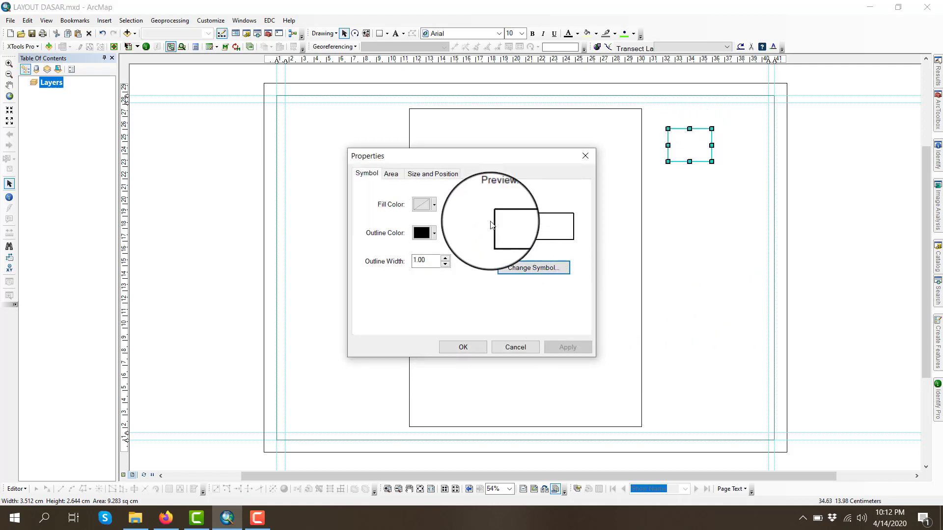
{"action": "left_click", "coordinate": [433, 174]}
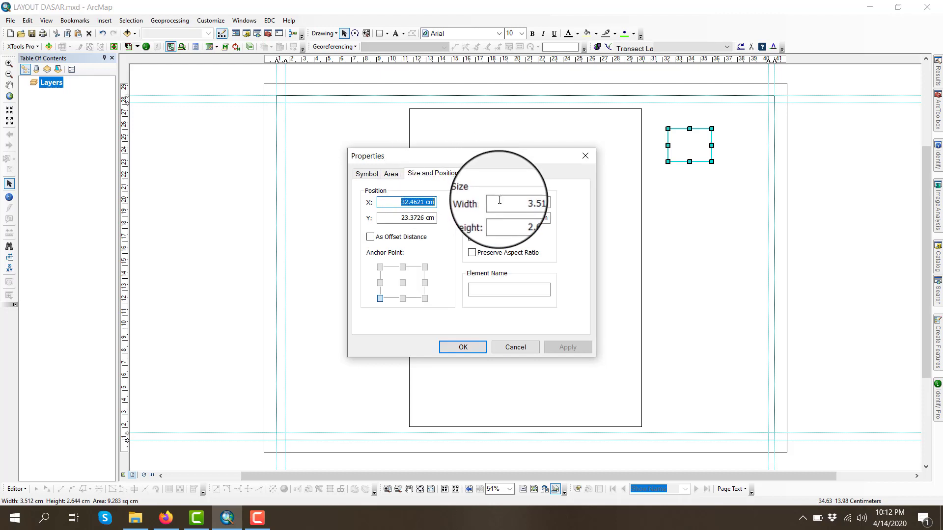
{"action": "left_click_drag", "start_coordinate": [499, 201], "coordinate": [553, 203]}
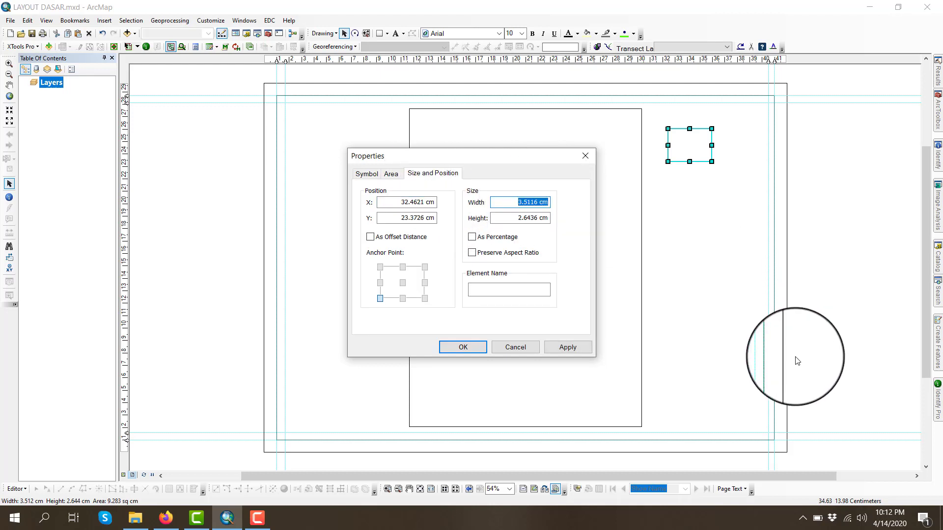
{"action": "type", "text": "6.8"}
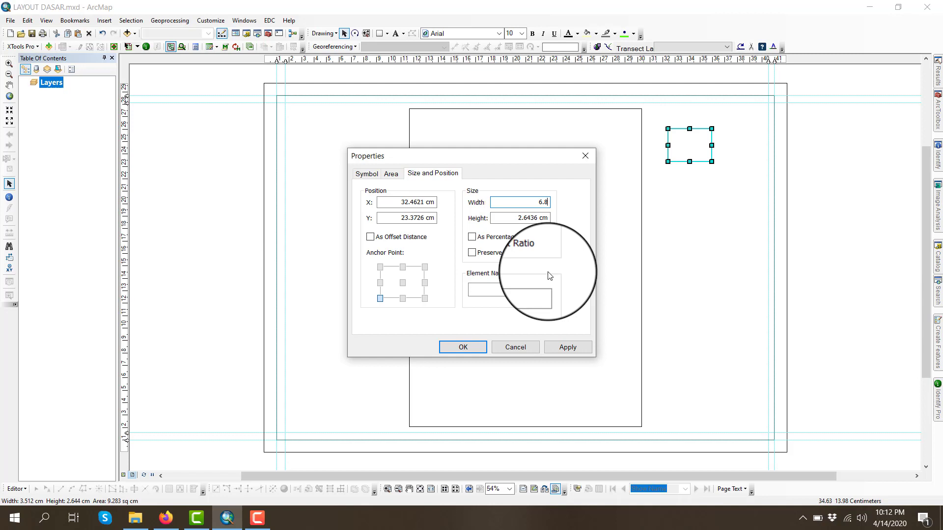
{"action": "key", "text": "Tab"}
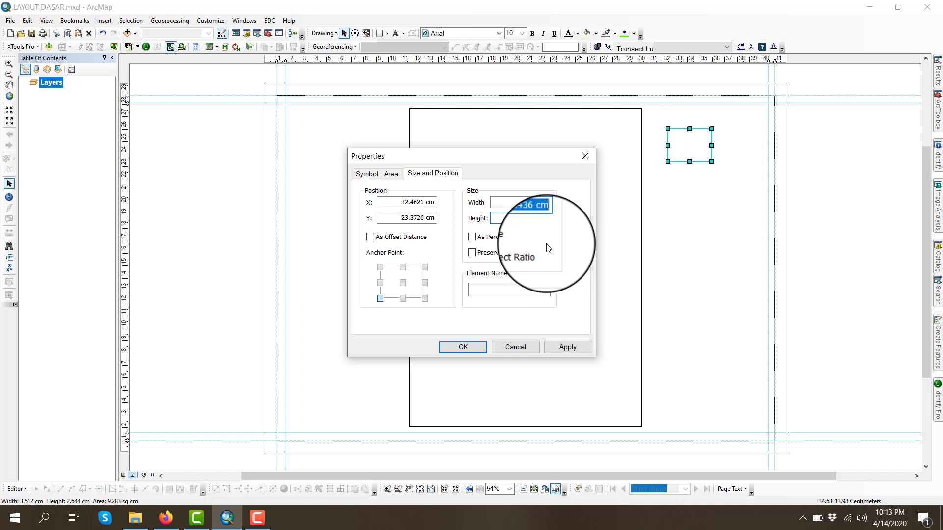
{"action": "key", "text": "Tab"}
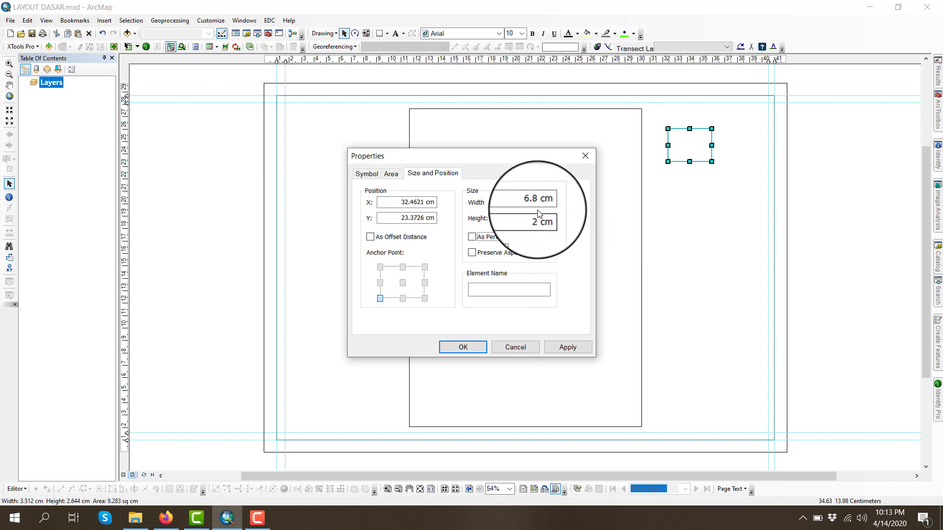
{"action": "left_click", "coordinate": [476, 349]}
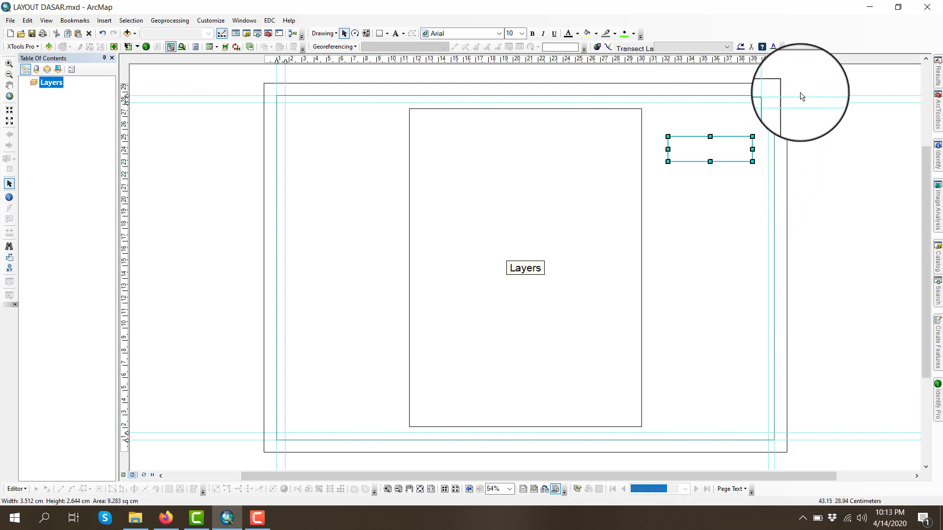
- Move the small rectangle so its upper-right corner sits on the intersection of the inner margin guides at the border's upper-right corner
{"action": "left_click", "coordinate": [406, 490]}
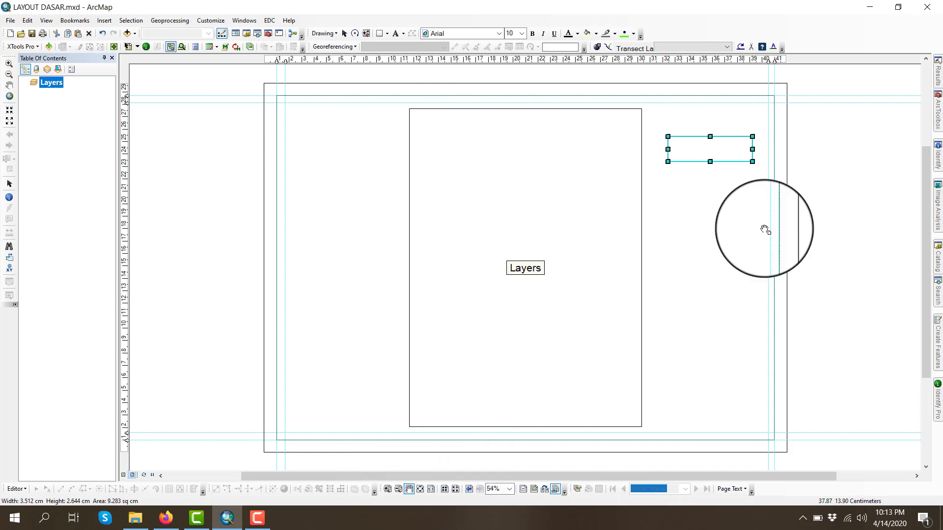
{"action": "left_click_drag", "start_coordinate": [767, 109], "coordinate": [695, 152]}
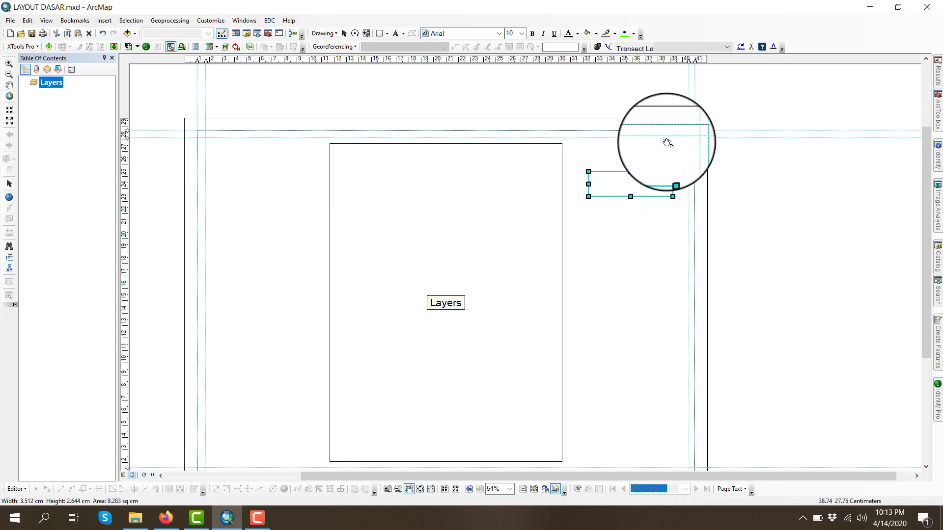
{"action": "scroll", "coordinate": [671, 138], "scroll_direction": "up", "scroll_amount": 3}
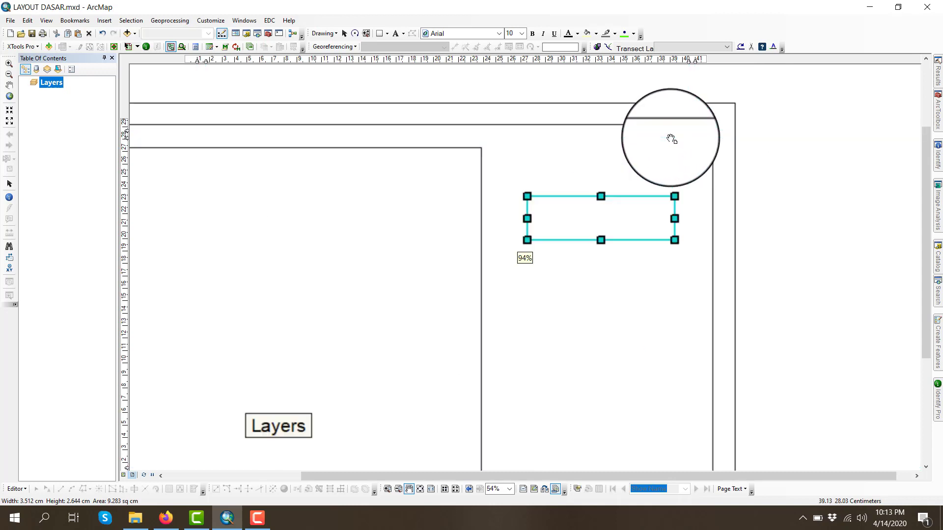
{"action": "scroll", "coordinate": [670, 138], "scroll_direction": "down", "scroll_amount": 3}
{"action": "scroll", "coordinate": [670, 137], "scroll_direction": "up", "scroll_amount": 5}
{"action": "scroll", "coordinate": [670, 138], "scroll_direction": "up", "scroll_amount": 3}
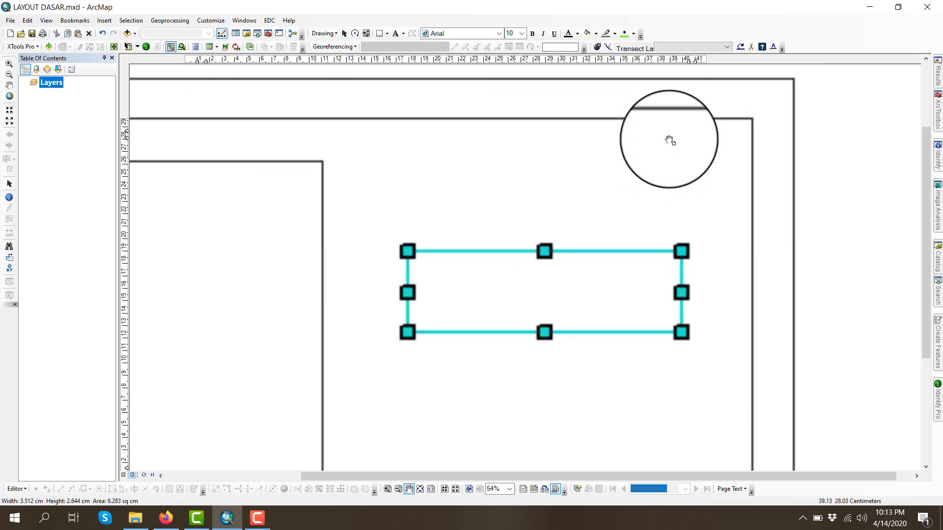
{"action": "scroll", "coordinate": [666, 138], "scroll_direction": "down", "scroll_amount": 1}
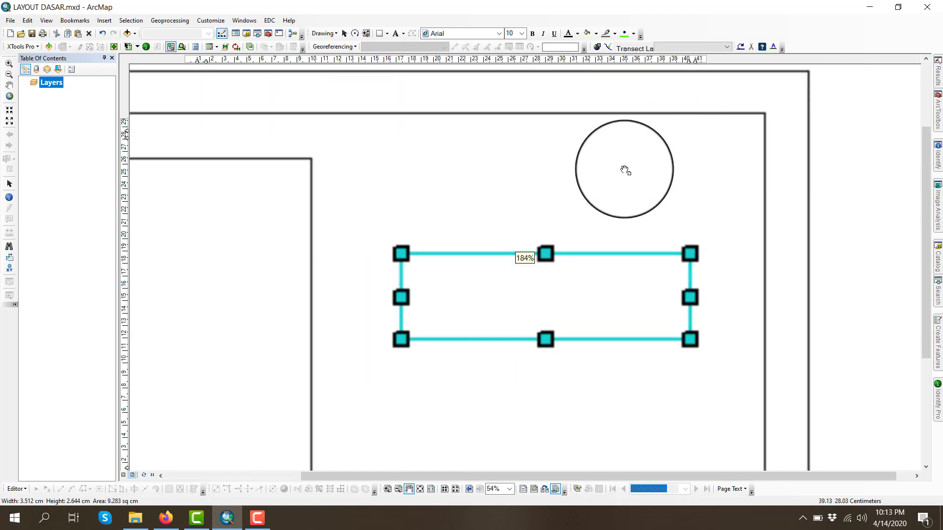
{"action": "left_click", "coordinate": [420, 489]}
{"action": "scroll", "coordinate": [780, 88], "scroll_direction": "up", "scroll_amount": 12}
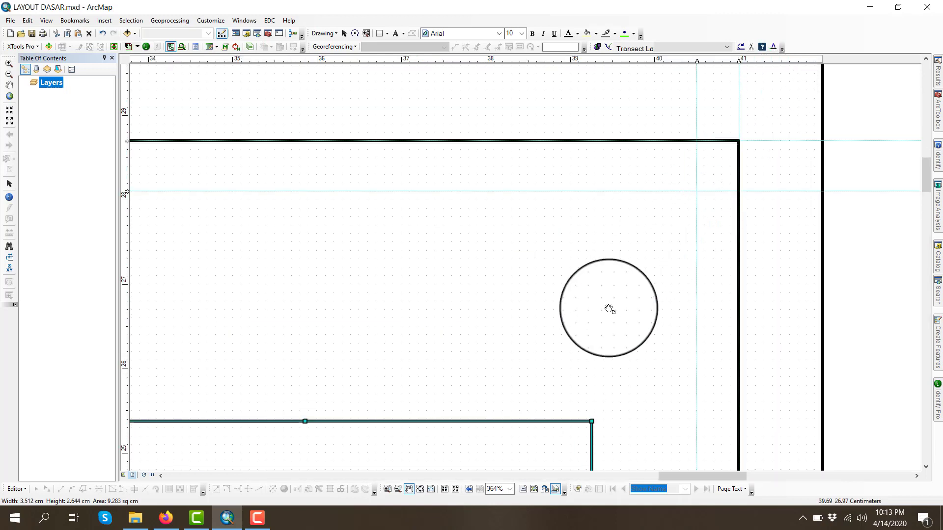
{"action": "left_click_drag", "start_coordinate": [591, 336], "coordinate": [756, 61]}
{"action": "left_click_drag", "start_coordinate": [681, 165], "coordinate": [479, 330]}
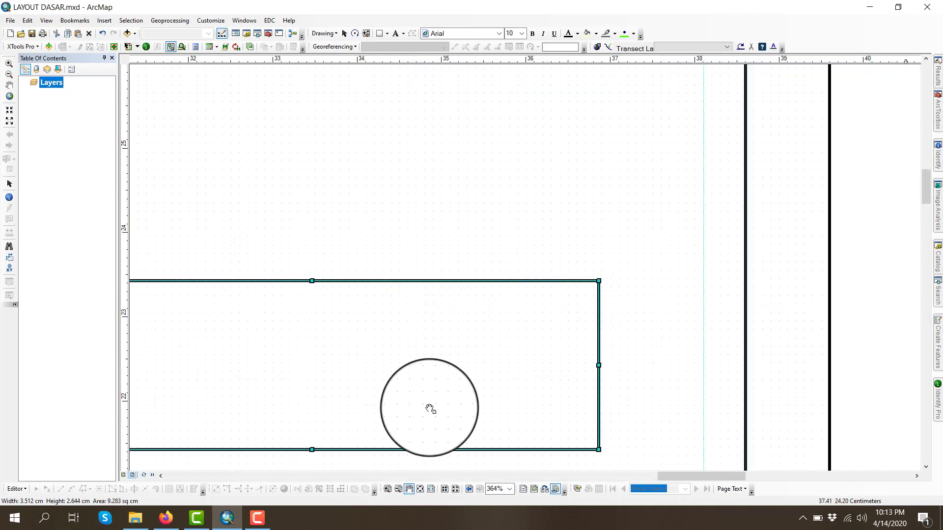
{"action": "left_click_drag", "start_coordinate": [606, 104], "coordinate": [624, 251]}
{"action": "left_click_drag", "start_coordinate": [583, 303], "coordinate": [606, 224]}
{"action": "scroll", "coordinate": [606, 224], "scroll_direction": "down", "scroll_amount": 1}
{"action": "scroll", "coordinate": [607, 225], "scroll_direction": "up", "scroll_amount": 4}
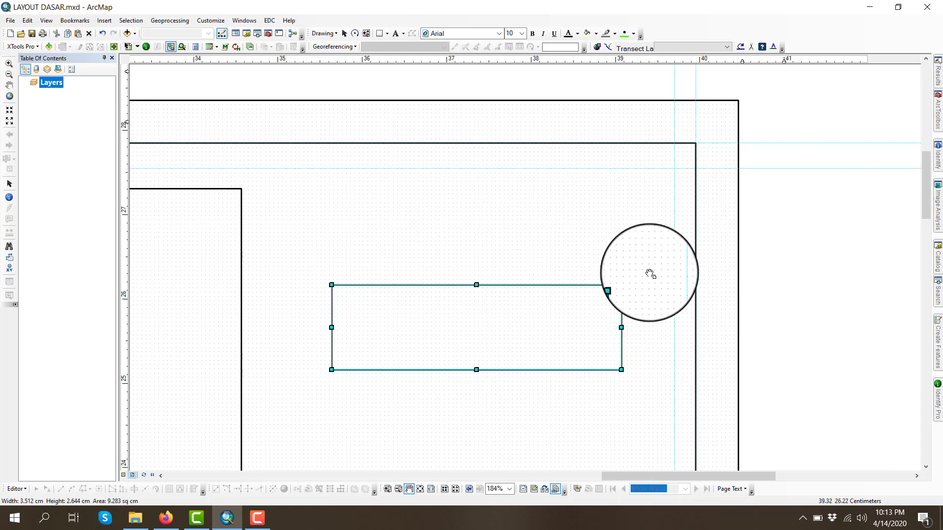
{"action": "left_click_drag", "start_coordinate": [648, 274], "coordinate": [622, 242]}
{"action": "scroll", "coordinate": [643, 161], "scroll_direction": "down", "scroll_amount": 1}
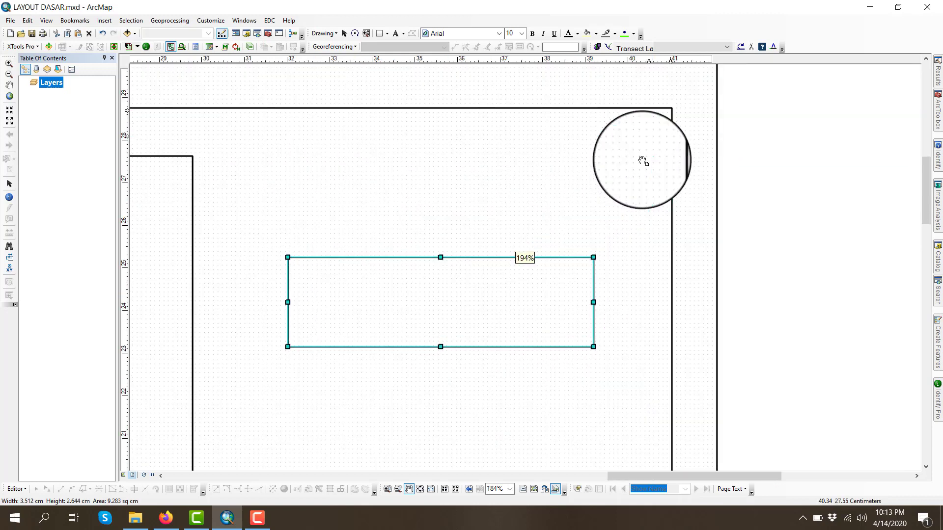
{"action": "left_click", "coordinate": [345, 34]}
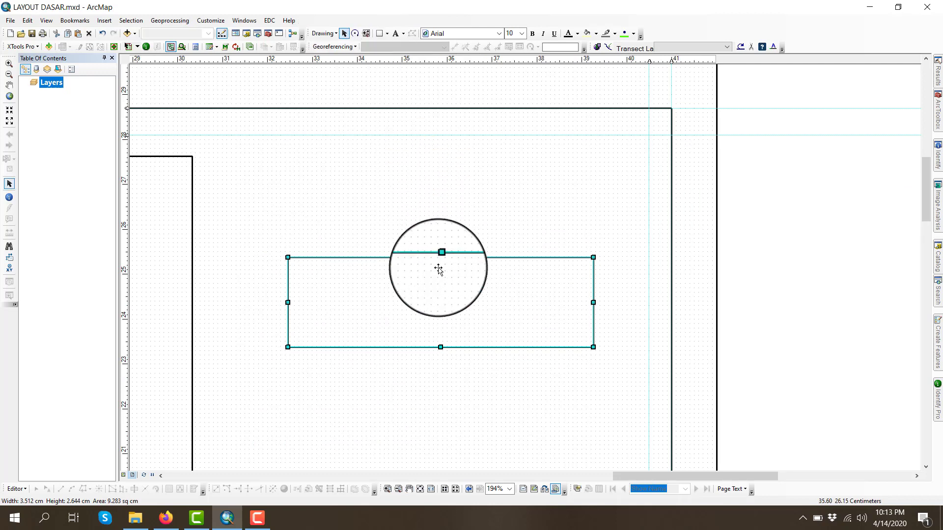
{"action": "left_click_drag", "start_coordinate": [436, 288], "coordinate": [475, 183]}
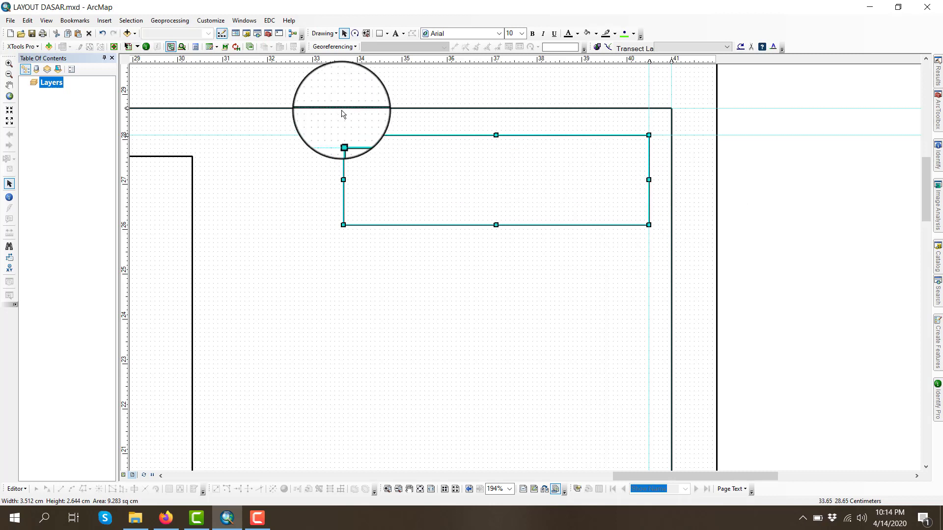
- Place a vertical guide along the small rectangle's left edge, at about 33.7 cm on the horizontal ruler, and deselect the rectangle
{"action": "left_click", "coordinate": [410, 490]}
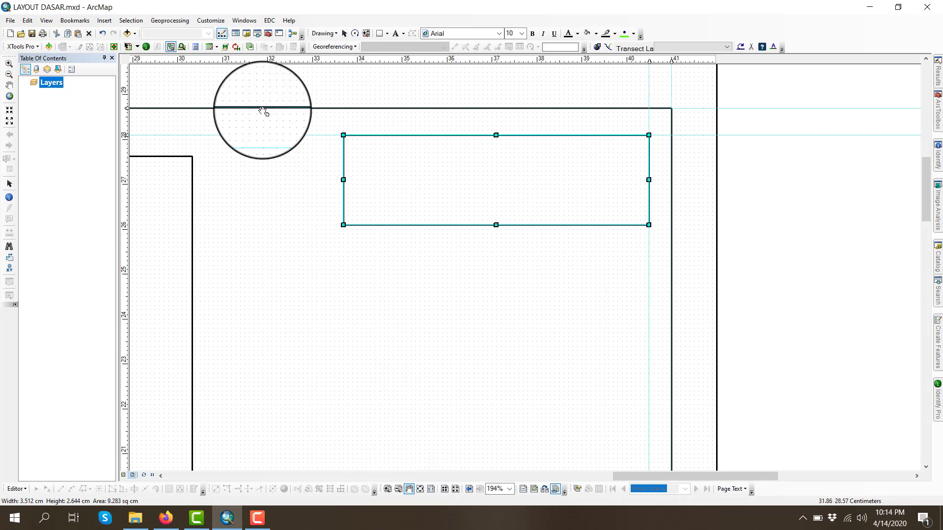
{"action": "scroll", "coordinate": [325, 106], "scroll_direction": "up", "scroll_amount": 5}
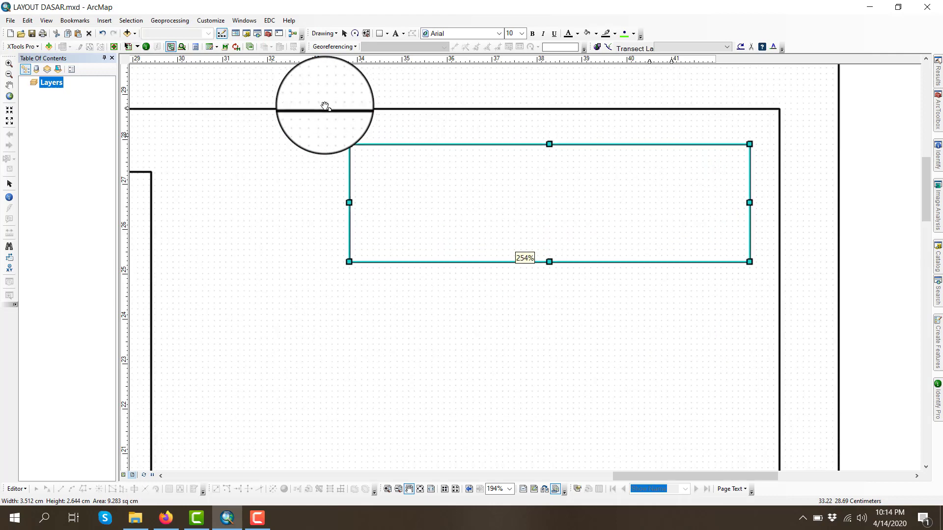
{"action": "scroll", "coordinate": [325, 106], "scroll_direction": "up", "scroll_amount": 3}
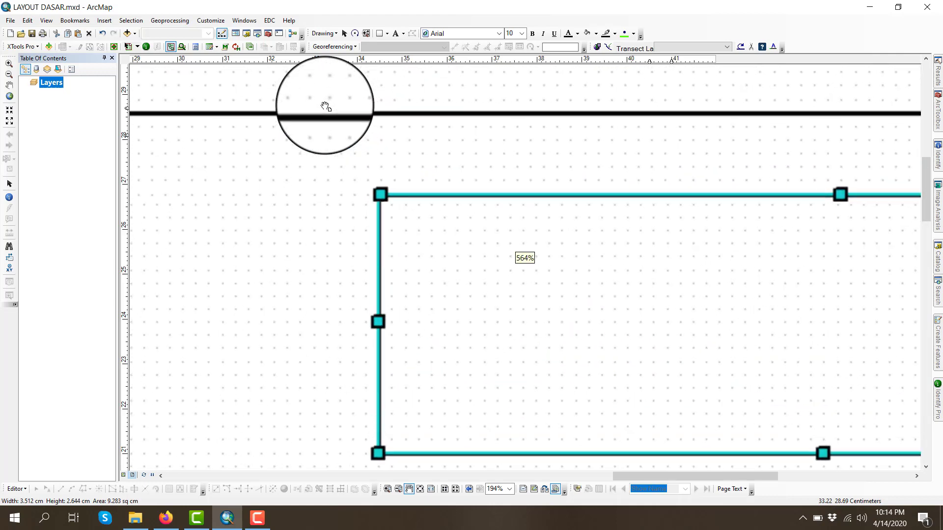
{"action": "left_click_drag", "start_coordinate": [435, 269], "coordinate": [455, 211]}
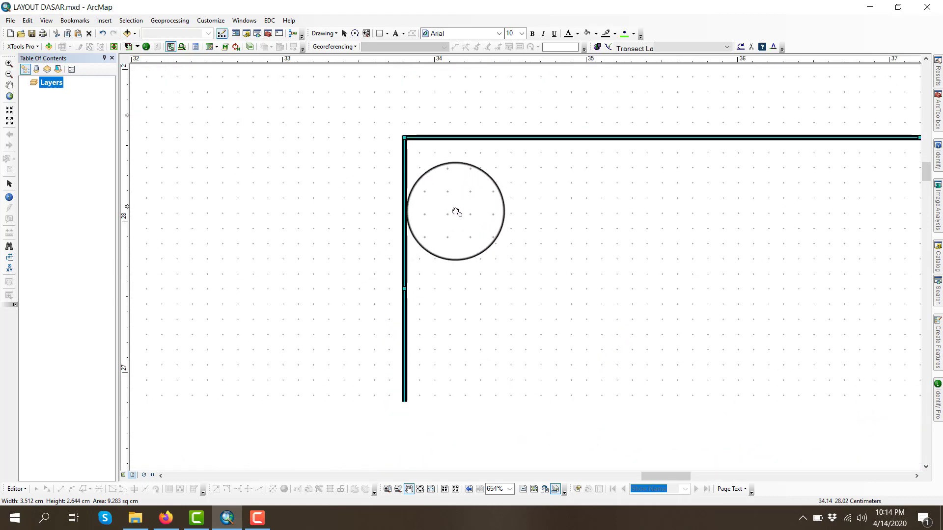
{"action": "left_click", "coordinate": [345, 34]}
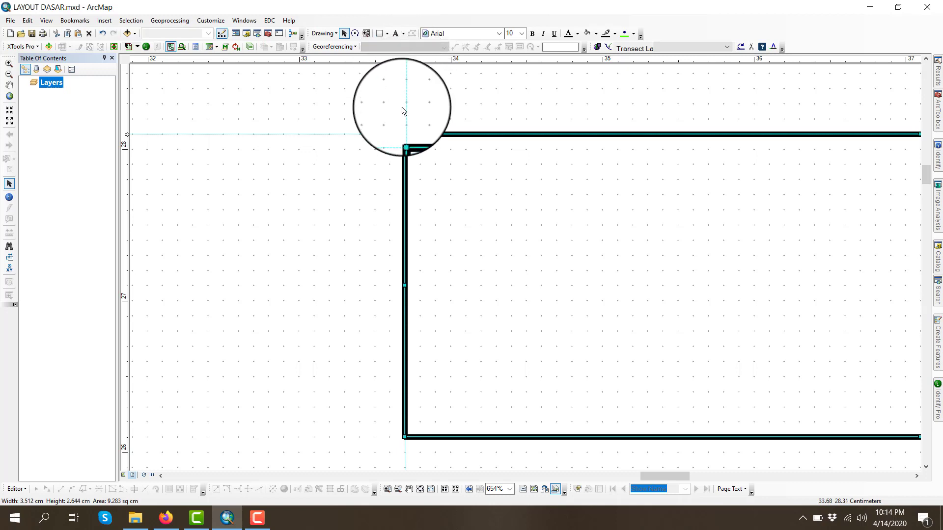
{"action": "left_click", "coordinate": [397, 284]}
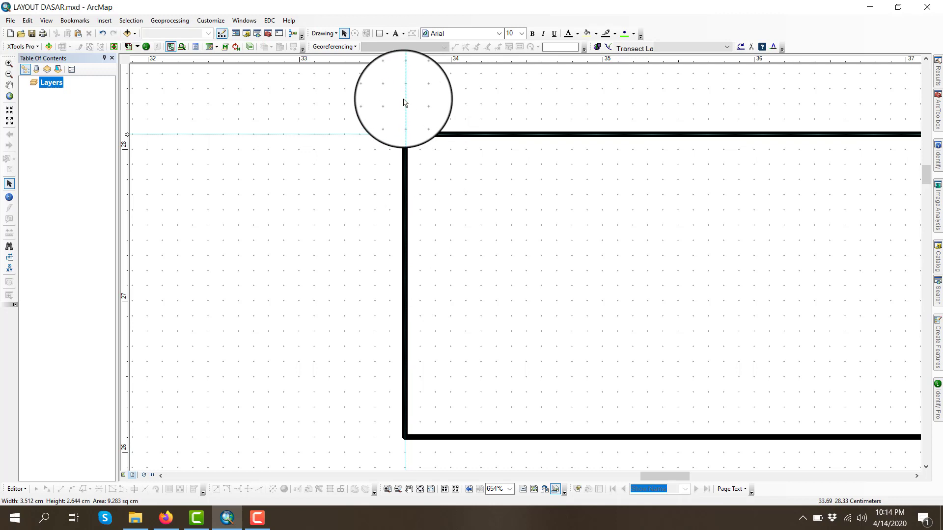
- Place a vertical guide at about 33.4 cm on the horizontal ruler, just outside the small rectangle's left edge
{"action": "left_click", "coordinate": [419, 488]}
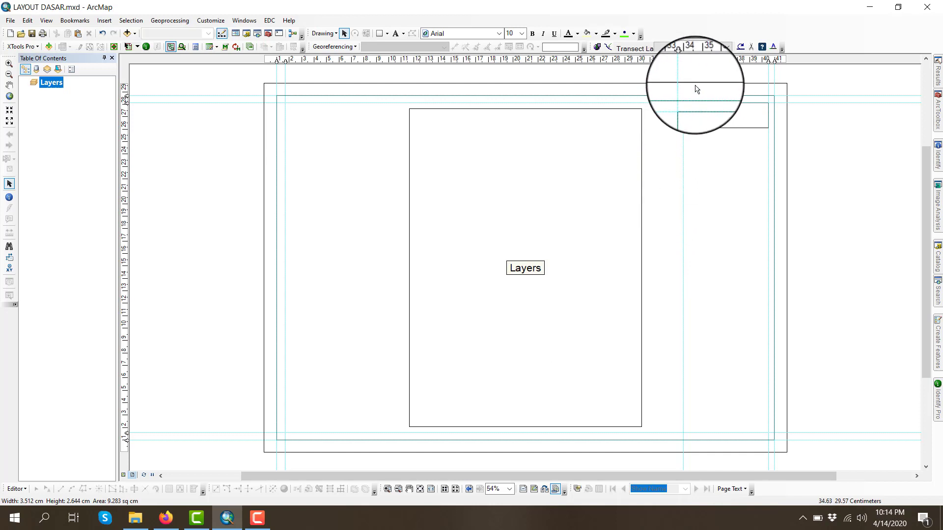
{"action": "scroll", "coordinate": [696, 89], "scroll_direction": "down", "scroll_amount": 3}
{"action": "scroll", "coordinate": [696, 89], "scroll_direction": "down", "scroll_amount": 5}
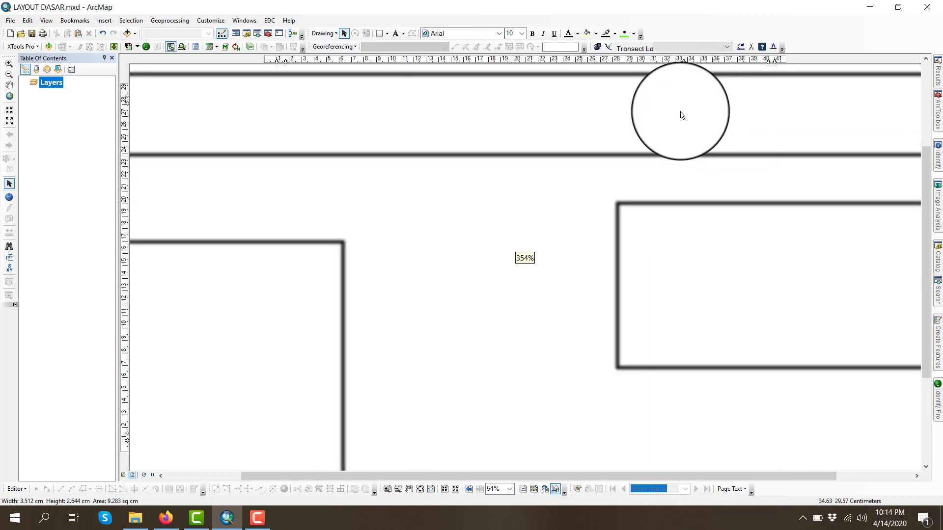
{"action": "scroll", "coordinate": [620, 164], "scroll_direction": "down", "scroll_amount": 2}
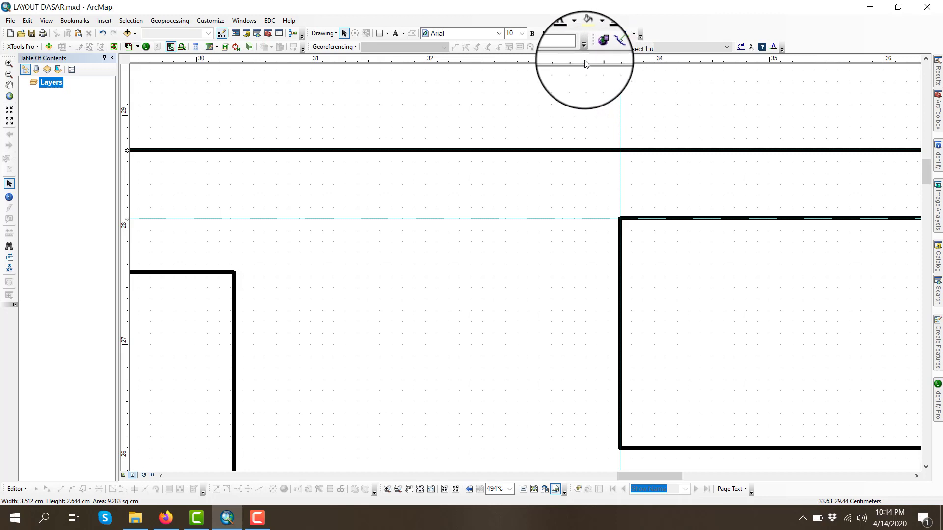
{"action": "left_click", "coordinate": [422, 489]}
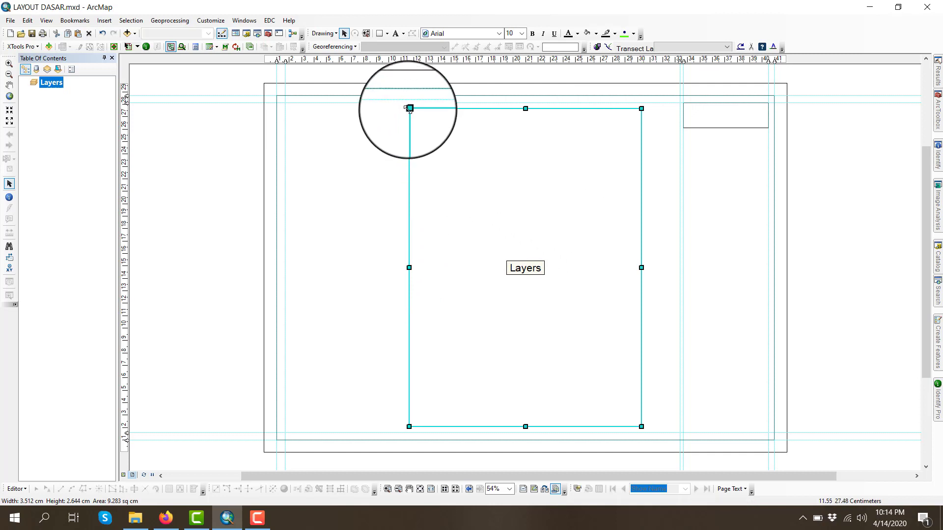
- Resize the Layers data frame to fill the area between the inner margin guides and the 33.4 cm vertical guide
{"action": "left_click_drag", "start_coordinate": [409, 109], "coordinate": [284, 103]}
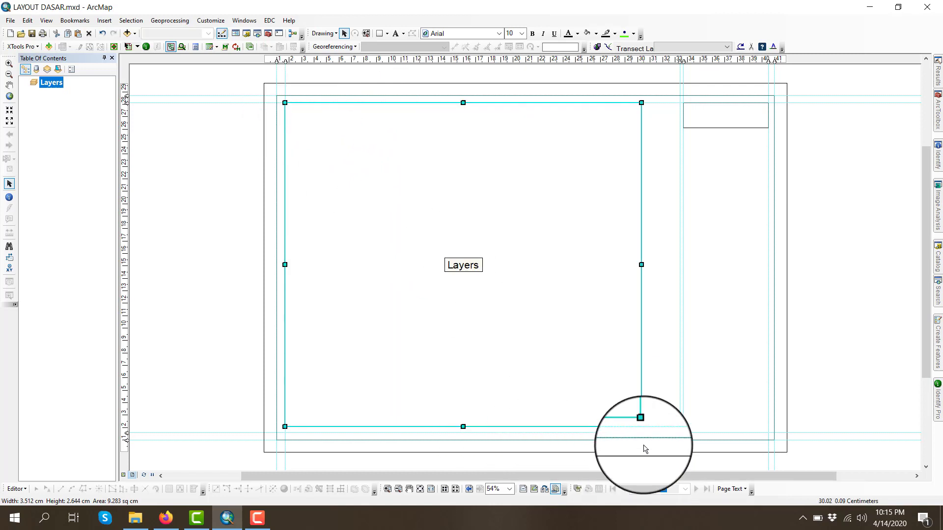
{"action": "left_click_drag", "start_coordinate": [641, 427], "coordinate": [676, 437]}
{"action": "scroll", "coordinate": [694, 311], "scroll_direction": "up", "scroll_amount": 5}
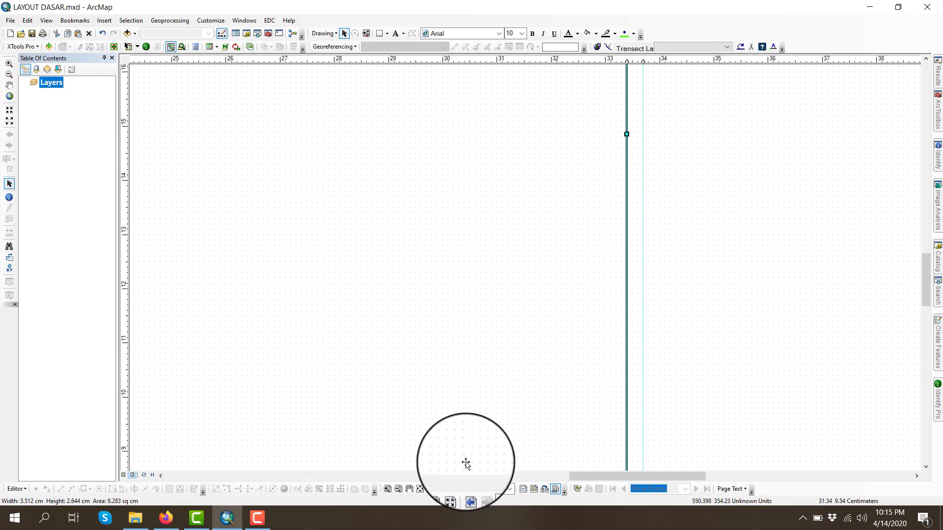
{"action": "left_click", "coordinate": [419, 489]}
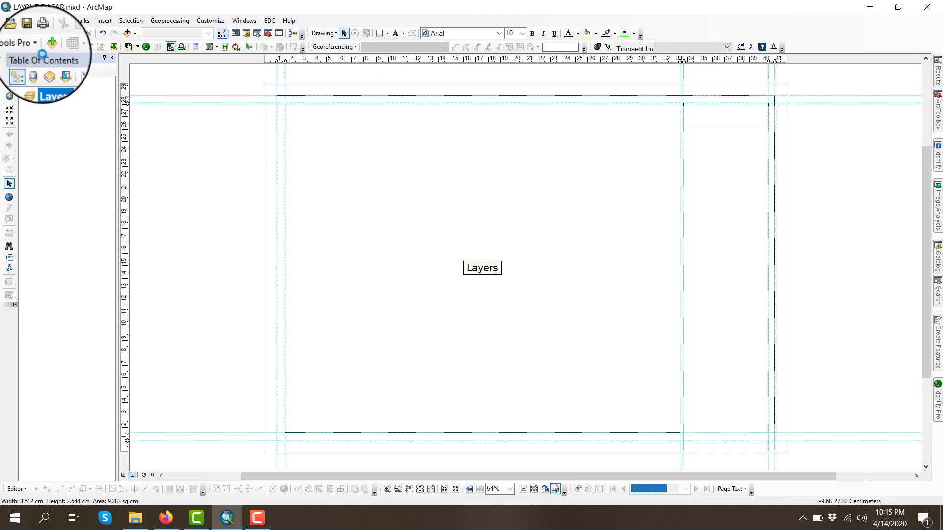
- Place horizontal guides at about 26.1 cm along the small rectangle's bottom edge and about 26 cm just below it, and save the map document
{"action": "left_click", "coordinate": [409, 489]}
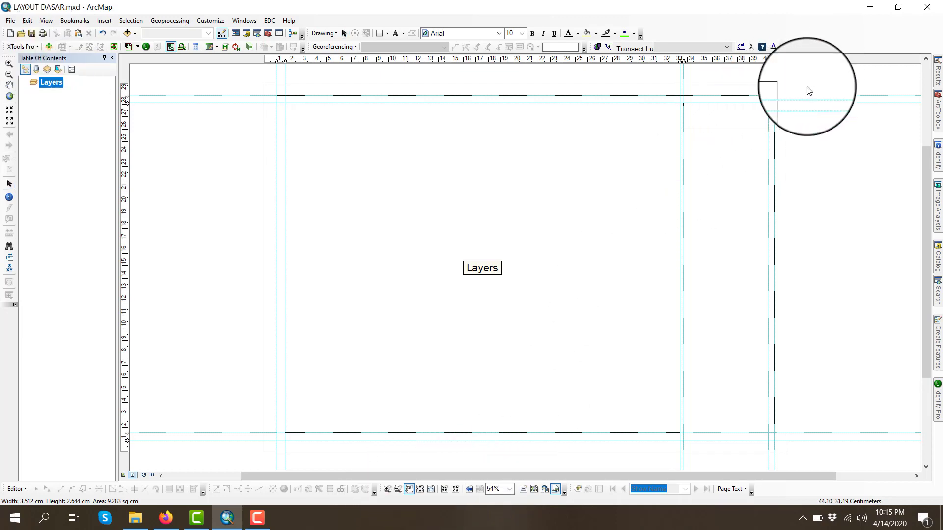
{"action": "scroll", "coordinate": [646, 267], "scroll_direction": "down", "scroll_amount": 4}
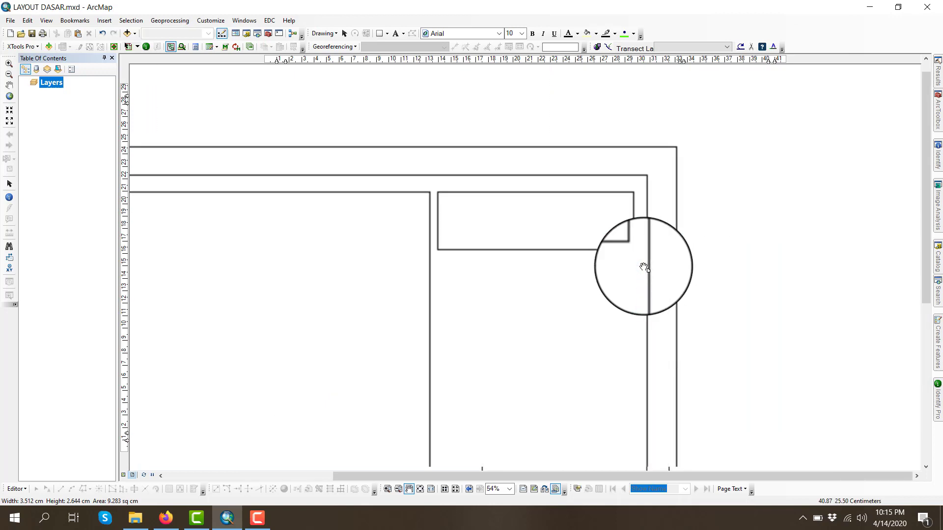
{"action": "scroll", "coordinate": [644, 267], "scroll_direction": "down", "scroll_amount": 5}
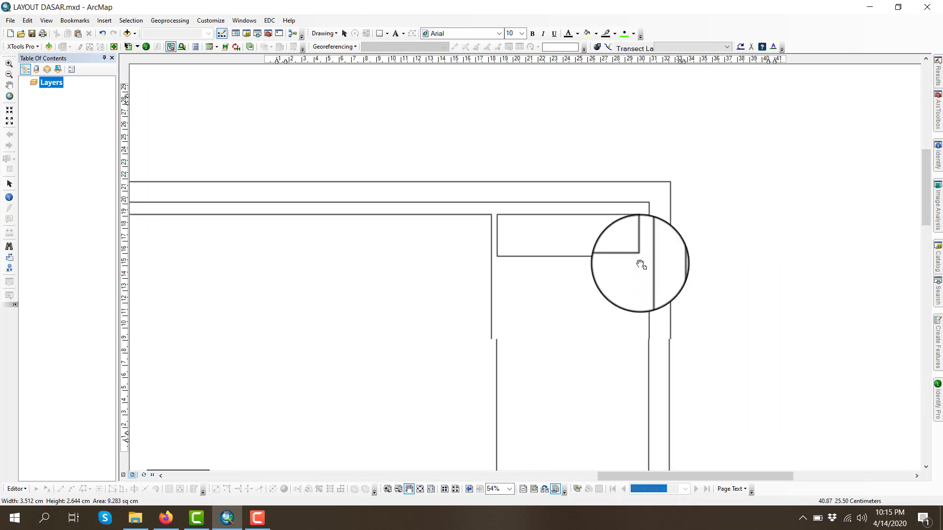
{"action": "scroll", "coordinate": [640, 262], "scroll_direction": "down", "scroll_amount": 5}
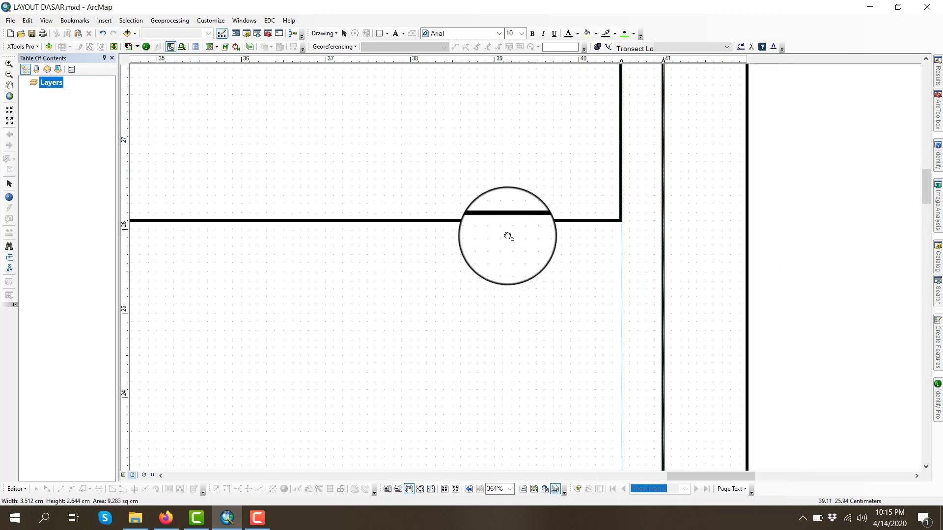
{"action": "left_click_drag", "start_coordinate": [508, 237], "coordinate": [753, 372]}
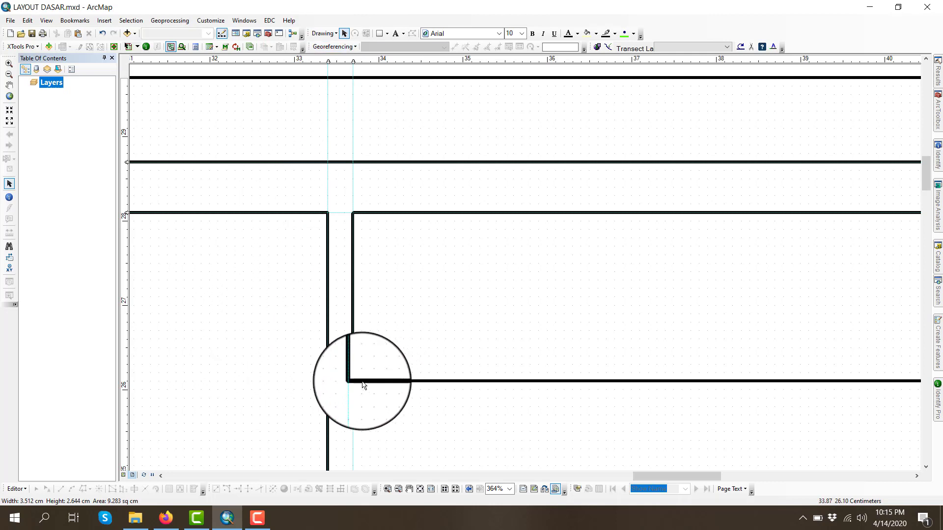
{"action": "left_click", "coordinate": [127, 381]}
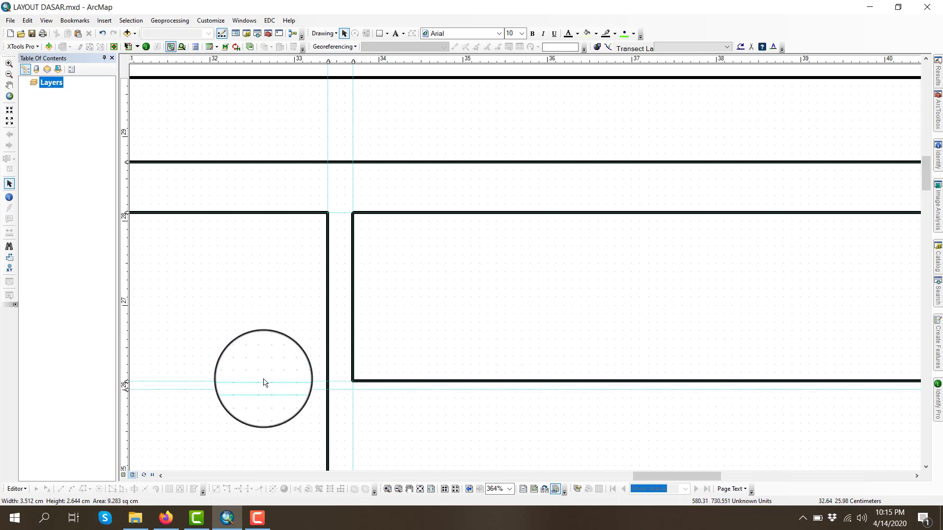
{"action": "scroll", "coordinate": [236, 217], "scroll_direction": "up", "scroll_amount": 1}
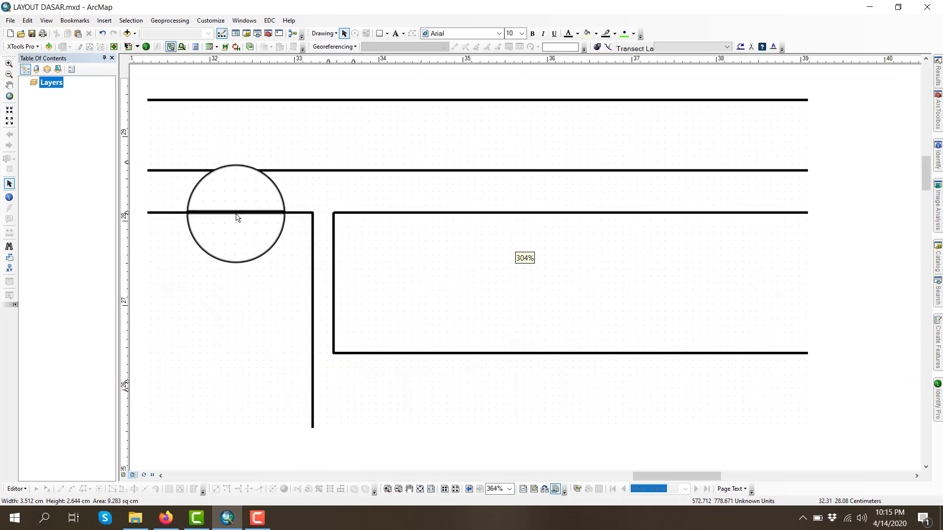
{"action": "scroll", "coordinate": [236, 217], "scroll_direction": "up", "scroll_amount": 1}
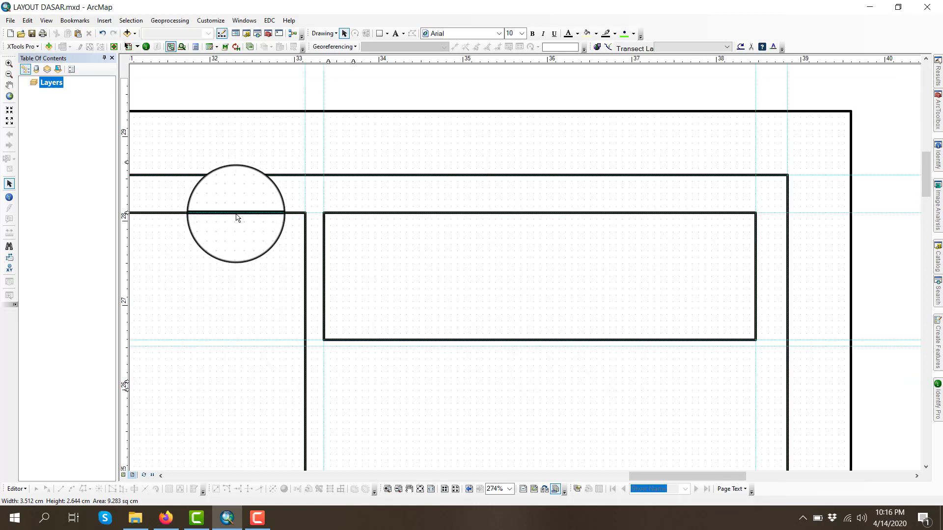
{"action": "left_click", "coordinate": [32, 35]}
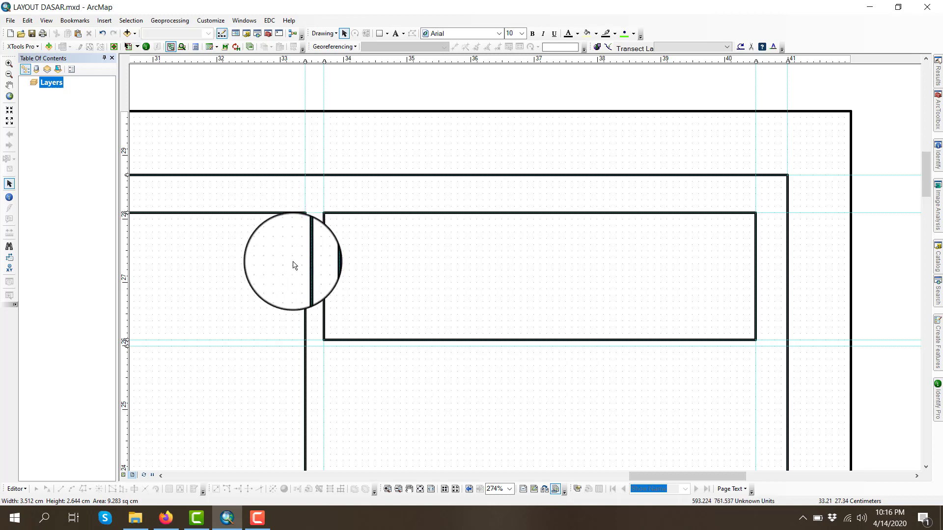
- Duplicate the small rectangle and align the copy directly beneath the original, with its top edge on the 26 cm horizontal guide
{"action": "scroll", "coordinate": [287, 260], "scroll_direction": "down", "scroll_amount": 1}
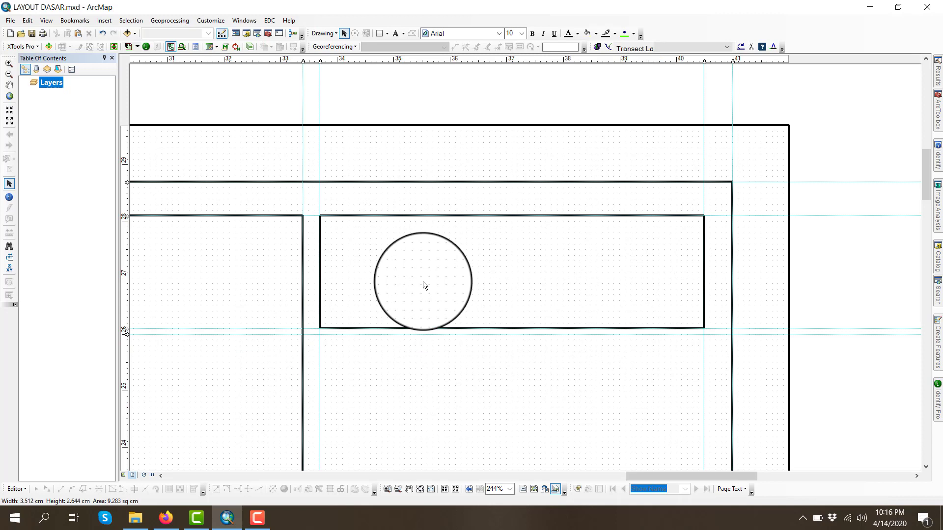
{"action": "left_click", "coordinate": [424, 285]}
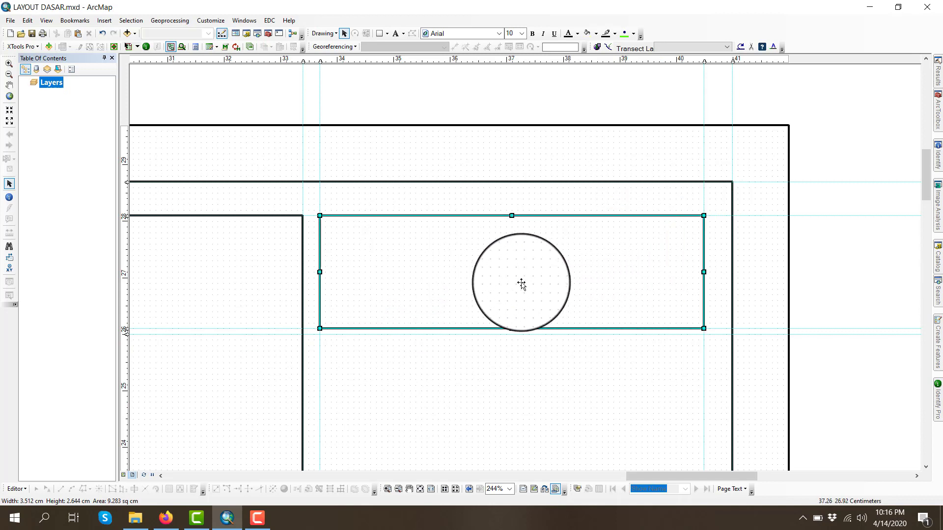
{"action": "key", "text": "ctrl+v"}
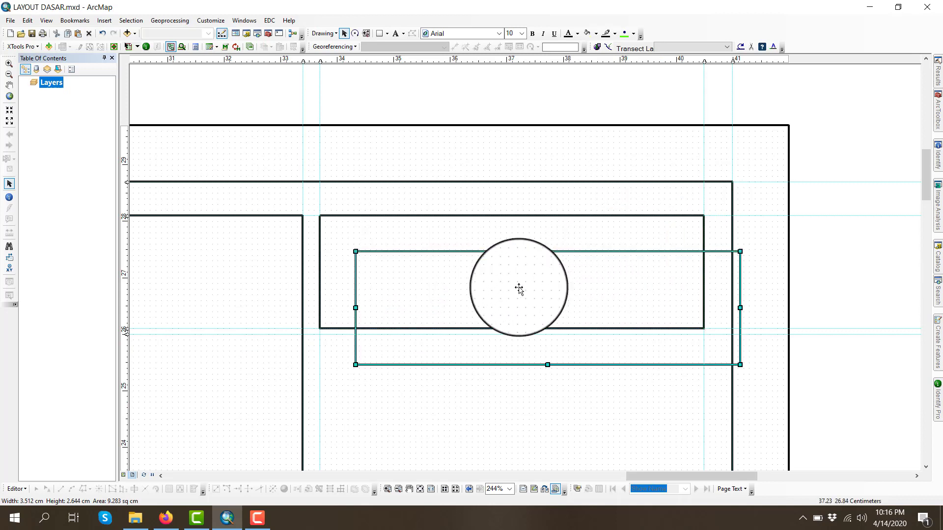
{"action": "left_click_drag", "start_coordinate": [496, 276], "coordinate": [573, 400]}
{"action": "left_click_drag", "start_coordinate": [495, 417], "coordinate": [395, 391]}
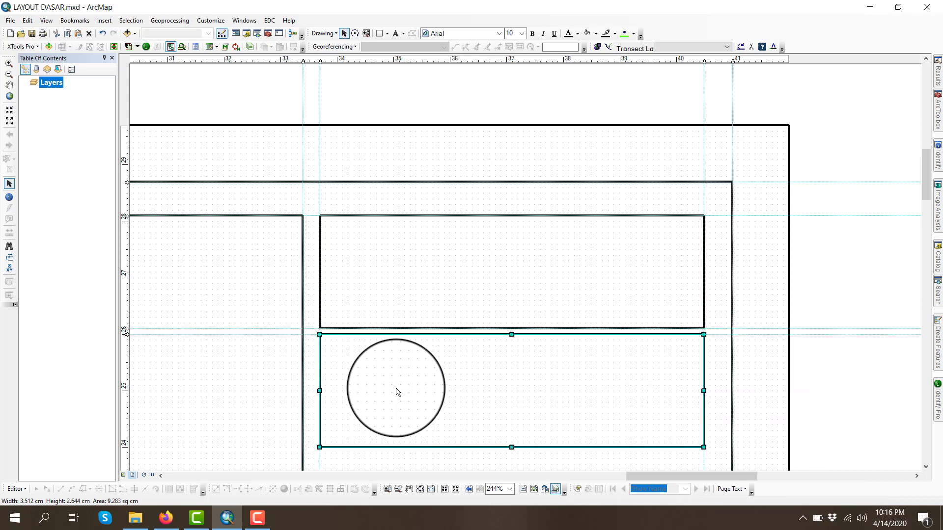
- Set the copied rectangle's height to 3.5 cm
{"action": "left_click", "coordinate": [407, 490]}
{"action": "left_click_drag", "start_coordinate": [493, 357], "coordinate": [523, 113]}
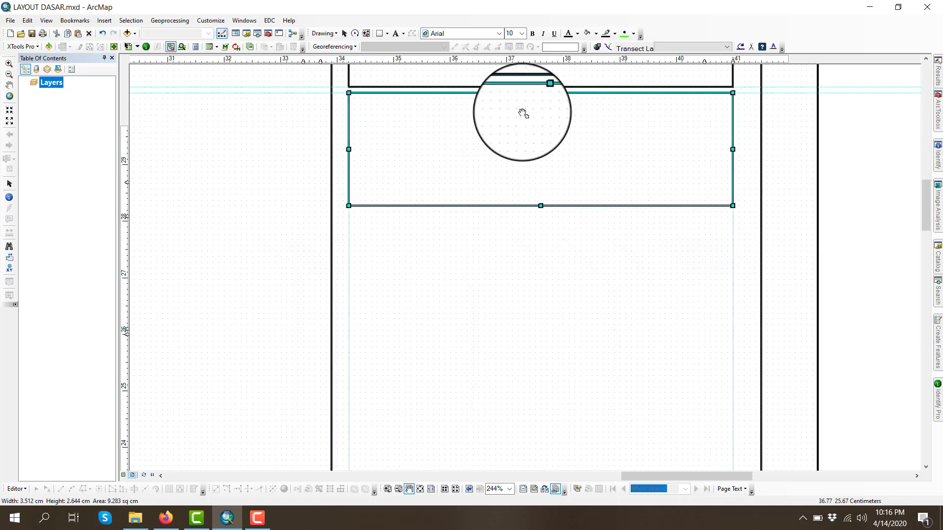
{"action": "left_click", "coordinate": [344, 33]}
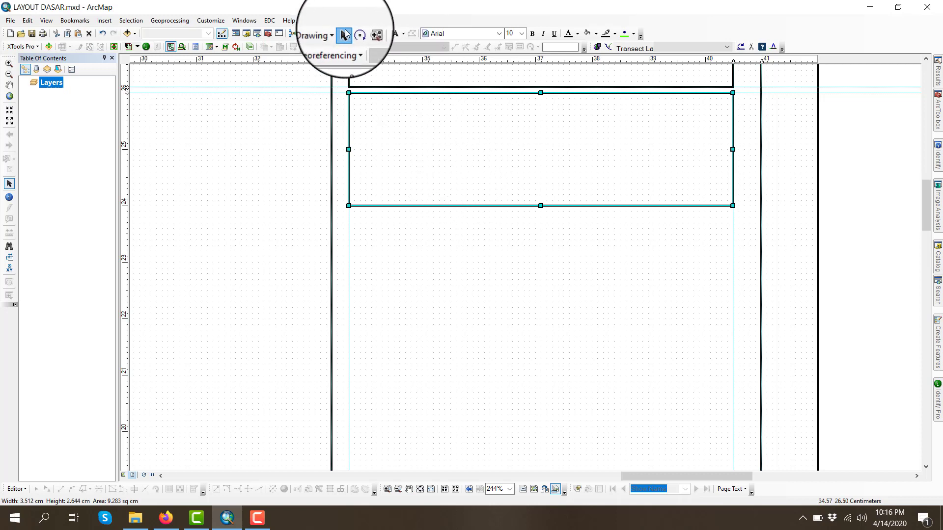
{"action": "right_click", "coordinate": [415, 167]}
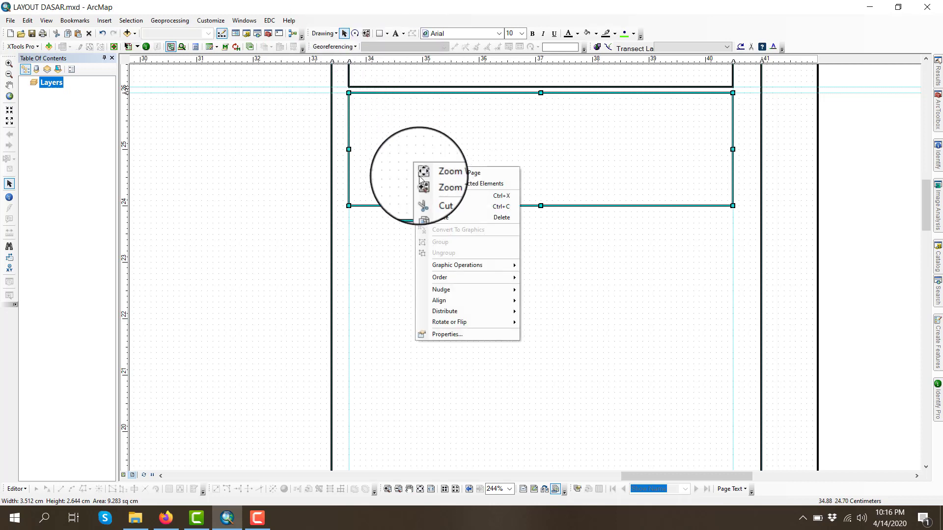
{"action": "left_click", "coordinate": [448, 335]}
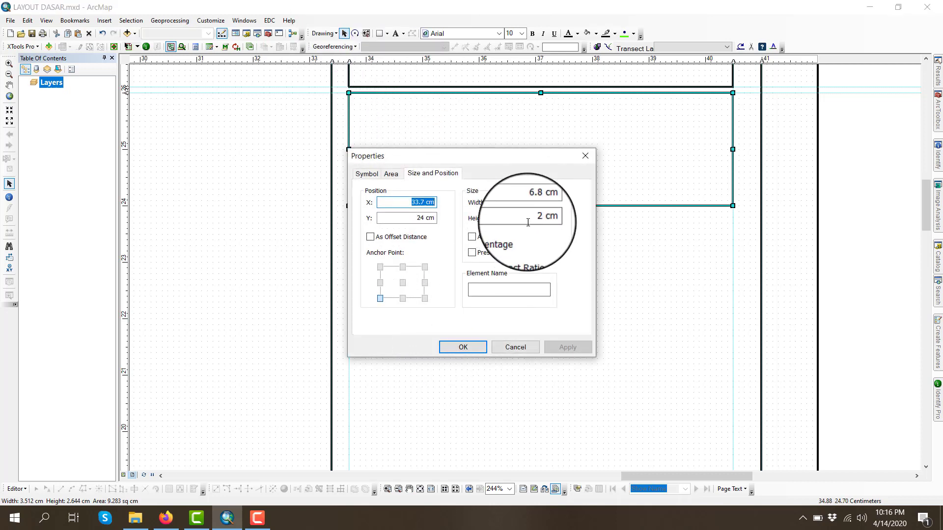
{"action": "left_click", "coordinate": [536, 221]}
{"action": "left_click_drag", "start_coordinate": [536, 220], "coordinate": [568, 219]}
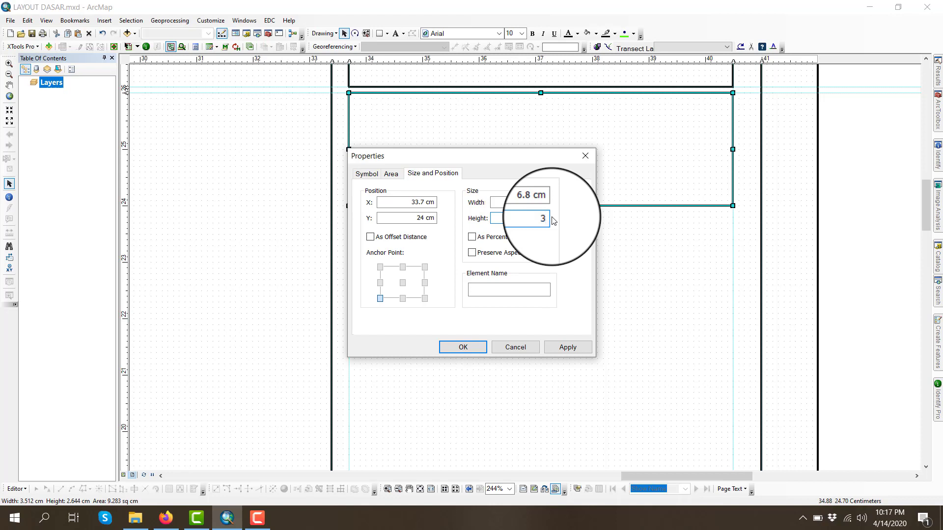
{"action": "left_click", "coordinate": [463, 347]}
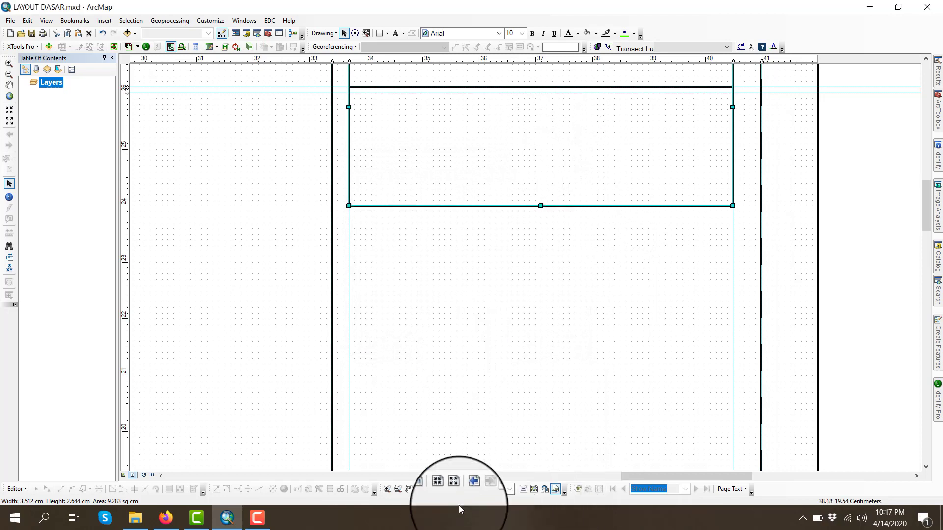
- Move the taller rectangle down so its top edge sits on the 26 cm guide, aligned with the rectangle above
{"action": "left_click", "coordinate": [409, 489]}
{"action": "left_click_drag", "start_coordinate": [485, 231], "coordinate": [466, 343]}
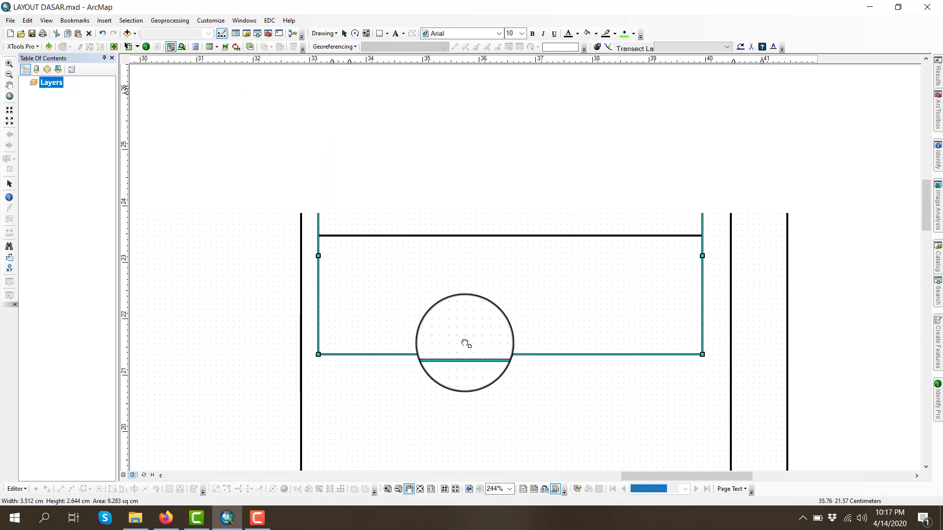
{"action": "left_click", "coordinate": [346, 33]}
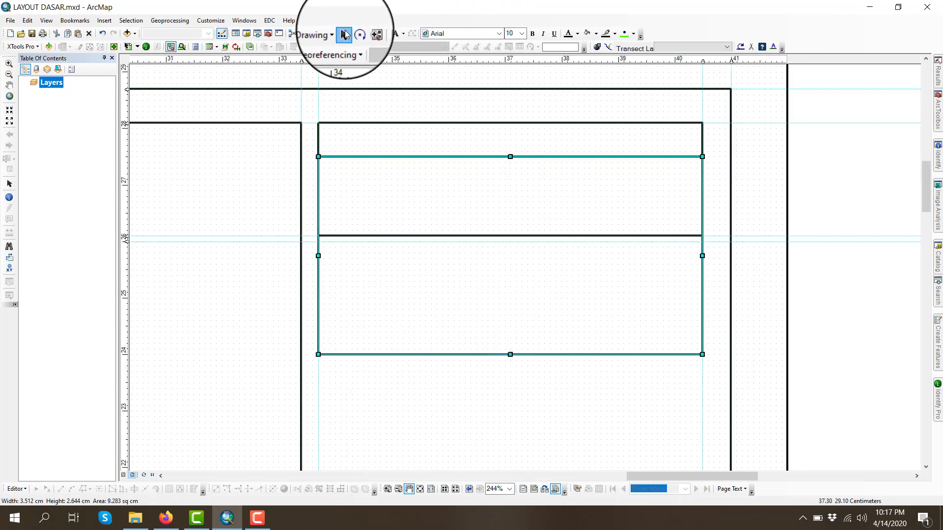
{"action": "left_click_drag", "start_coordinate": [430, 186], "coordinate": [410, 324]}
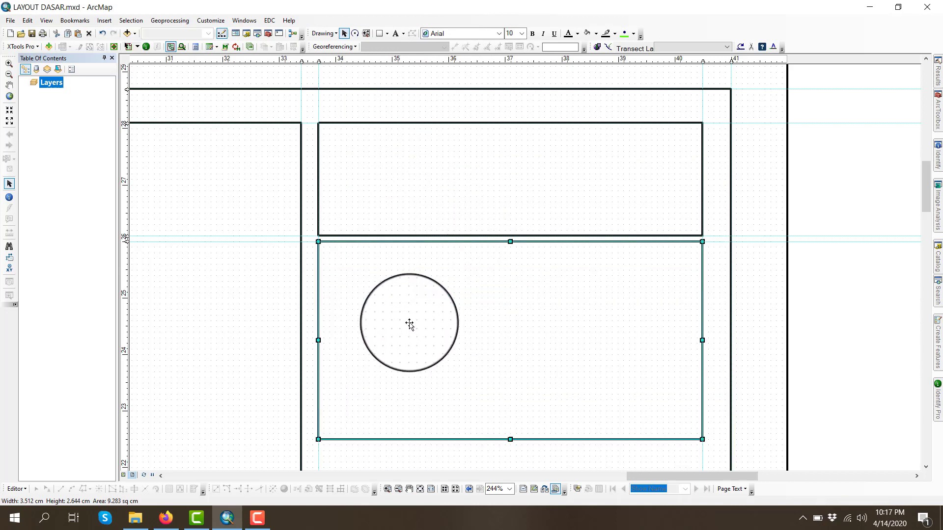
- Place a horizontal guide at about 22.5 cm along the bottom edge of the 3.5 cm high rectangle
{"action": "left_click", "coordinate": [408, 489]}
{"action": "left_click_drag", "start_coordinate": [441, 396], "coordinate": [467, 210]}
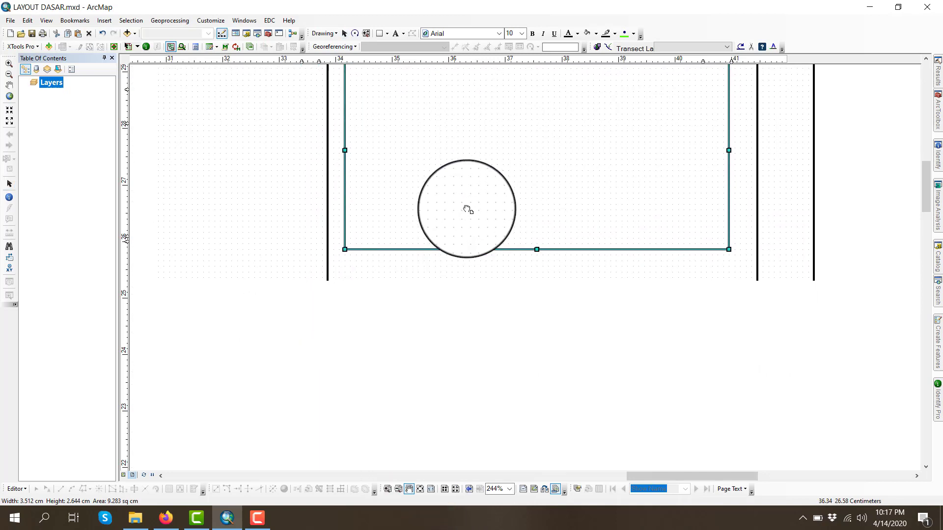
{"action": "left_click", "coordinate": [345, 33]}
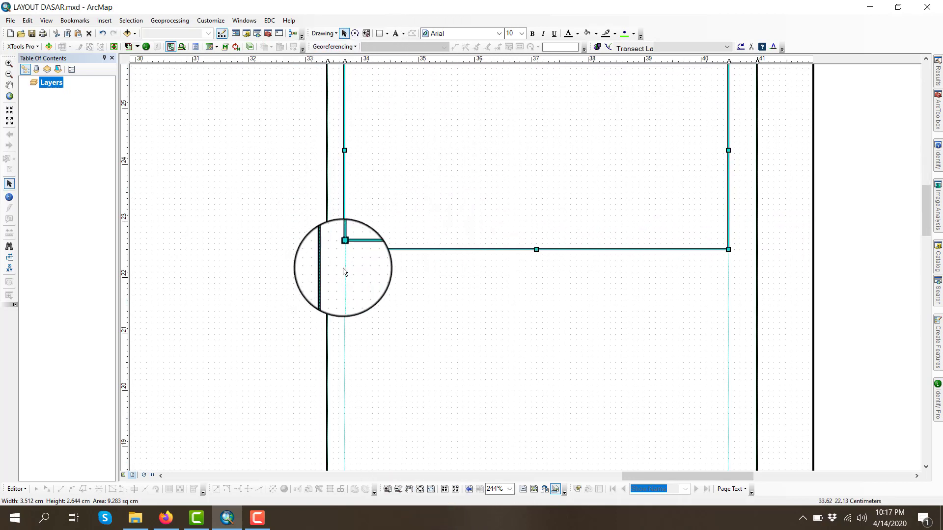
{"action": "scroll", "coordinate": [342, 253], "scroll_direction": "up", "scroll_amount": 1}
{"action": "scroll", "coordinate": [343, 251], "scroll_direction": "up", "scroll_amount": 3}
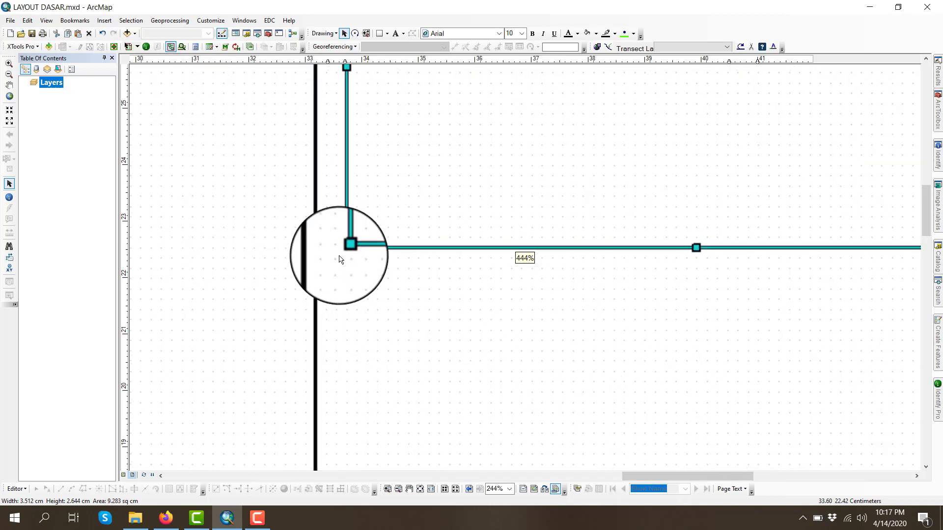
{"action": "left_click", "coordinate": [126, 248]}
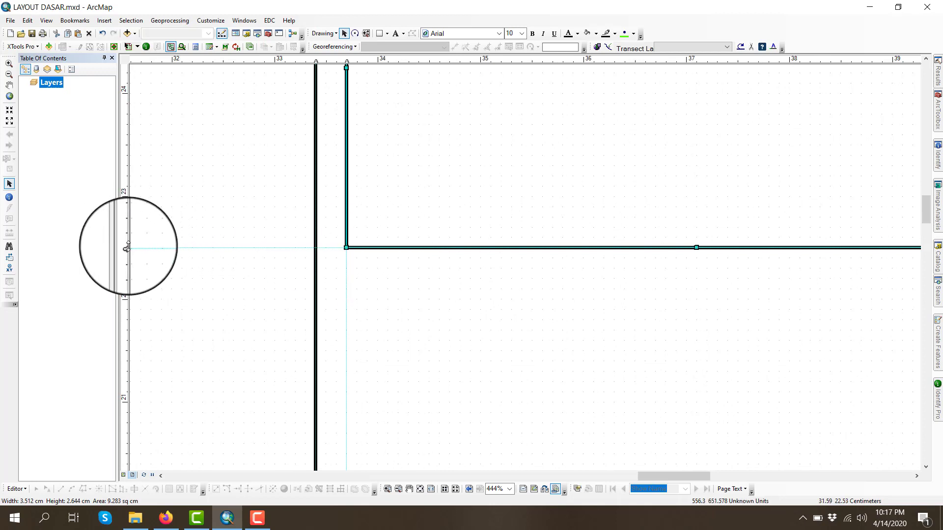
{"action": "left_click", "coordinate": [126, 238]}
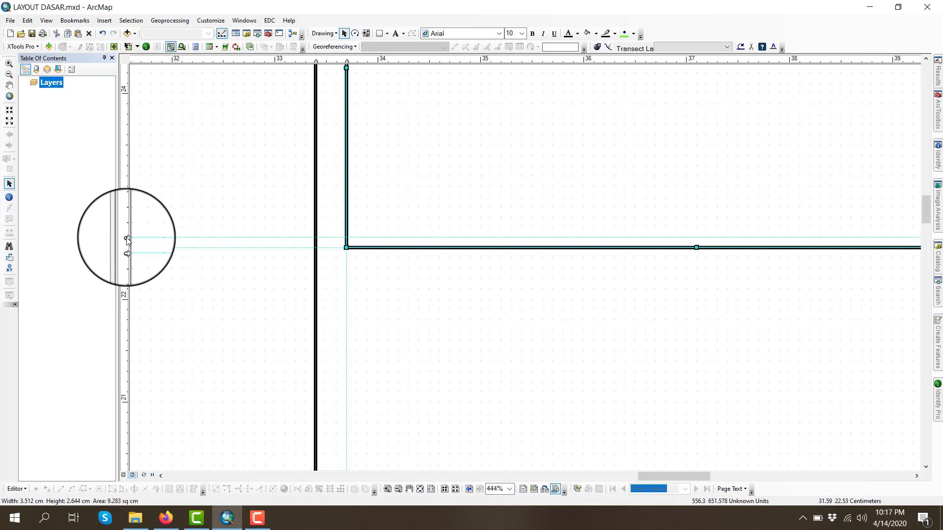
{"action": "mouse_move", "coordinate": [126, 237]}
{"action": "left_mouse_down"}
{"action": "mouse_move", "coordinate": [126, 247]}
{"action": "mouse_move", "coordinate": [124, 238]}
{"action": "left_mouse_up"}
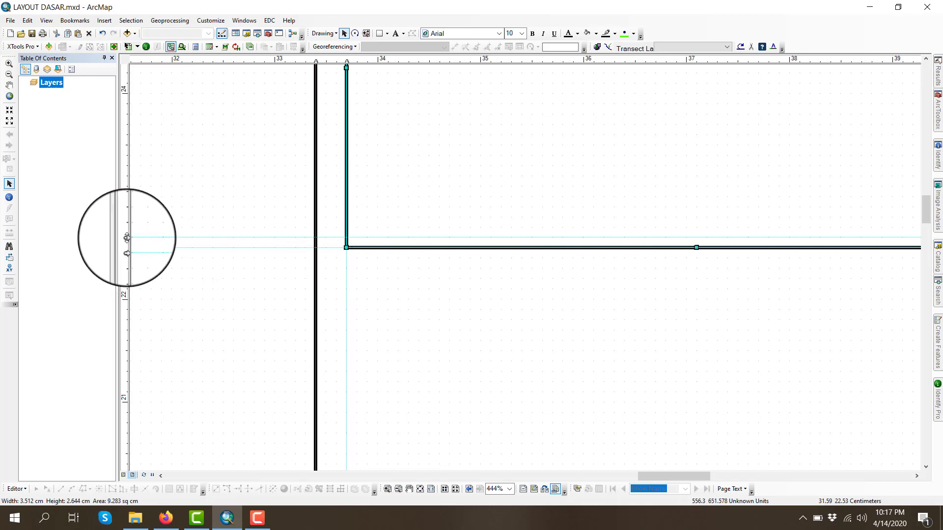
{"action": "right_click", "coordinate": [126, 238]}
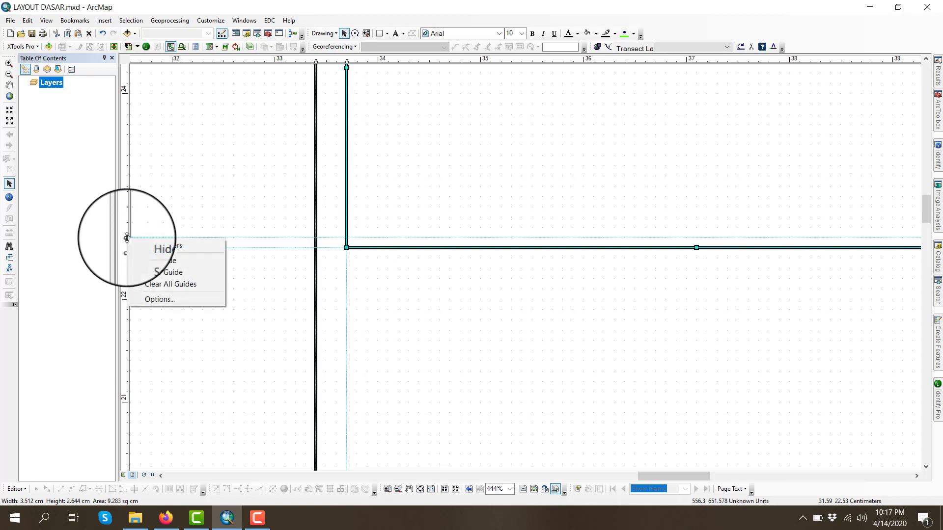
{"action": "left_click", "coordinate": [151, 273]}
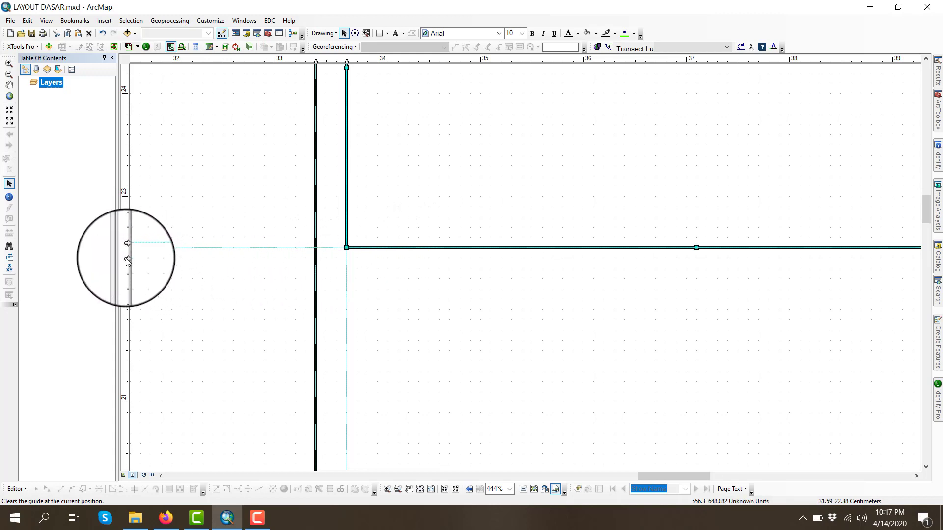
- Place a horizontal guide at about 22.4 cm, just below the bottom edge of the 3.5 cm high rectangle
{"action": "left_click", "coordinate": [126, 258]}
{"action": "left_click", "coordinate": [420, 488]}
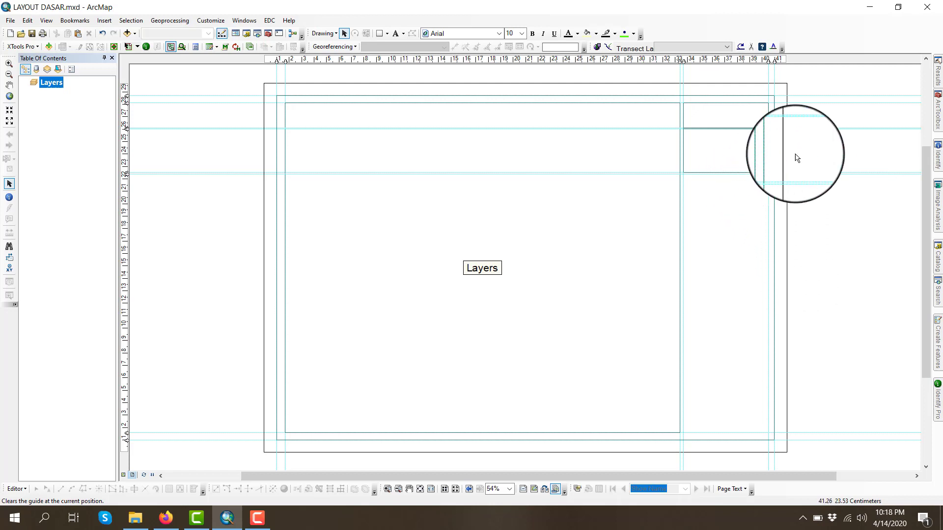
- Duplicate the 3.5 cm high rectangle, move the copy below the original and set its height to 1 cm
{"action": "scroll", "coordinate": [802, 152], "scroll_direction": "down", "scroll_amount": 2}
{"action": "scroll", "coordinate": [804, 153], "scroll_direction": "down", "scroll_amount": 1}
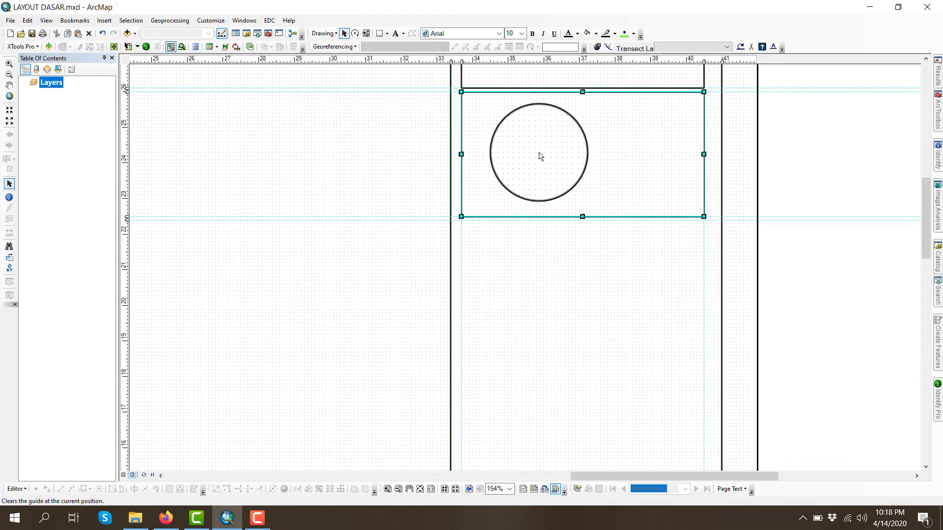
{"action": "left_click_drag", "start_coordinate": [539, 156], "coordinate": [638, 310]}
{"action": "right_click", "coordinate": [639, 310]}
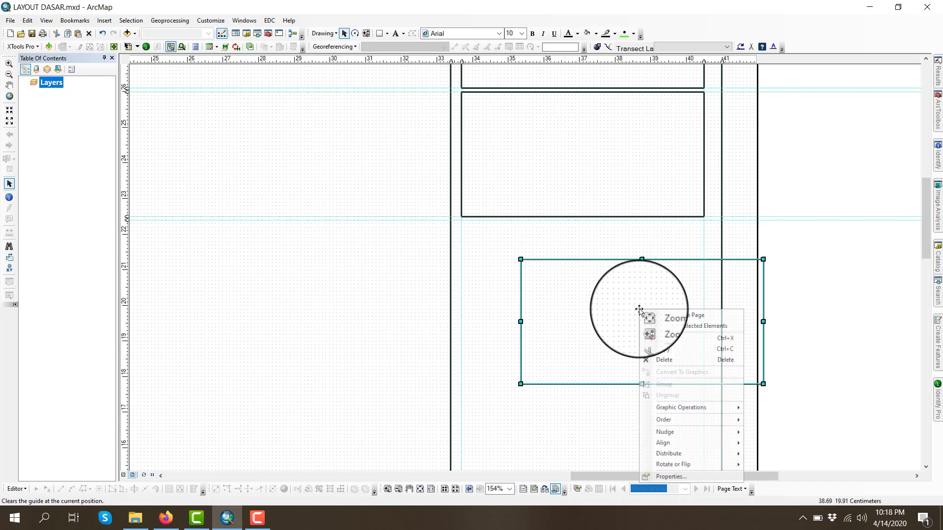
{"action": "left_click", "coordinate": [704, 475]}
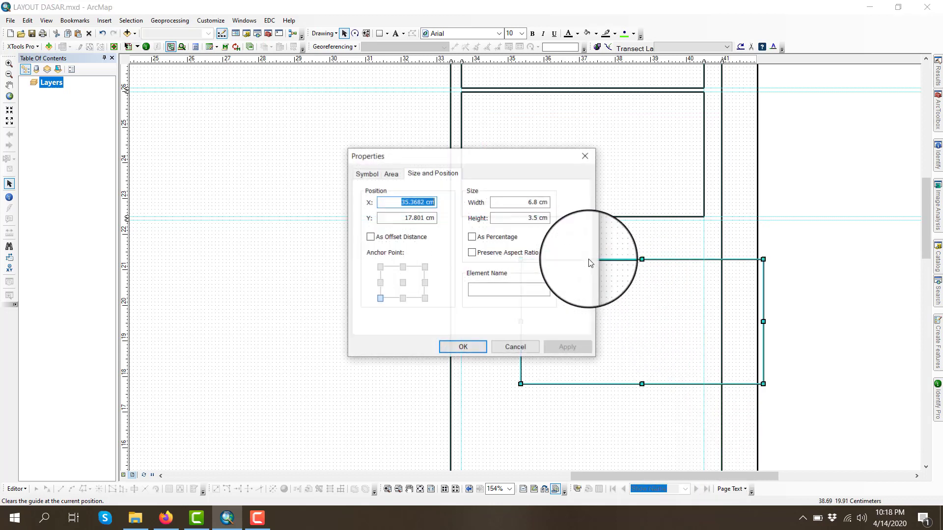
{"action": "left_click_drag", "start_coordinate": [505, 215], "coordinate": [572, 212]}
{"action": "type", "text": "1"}
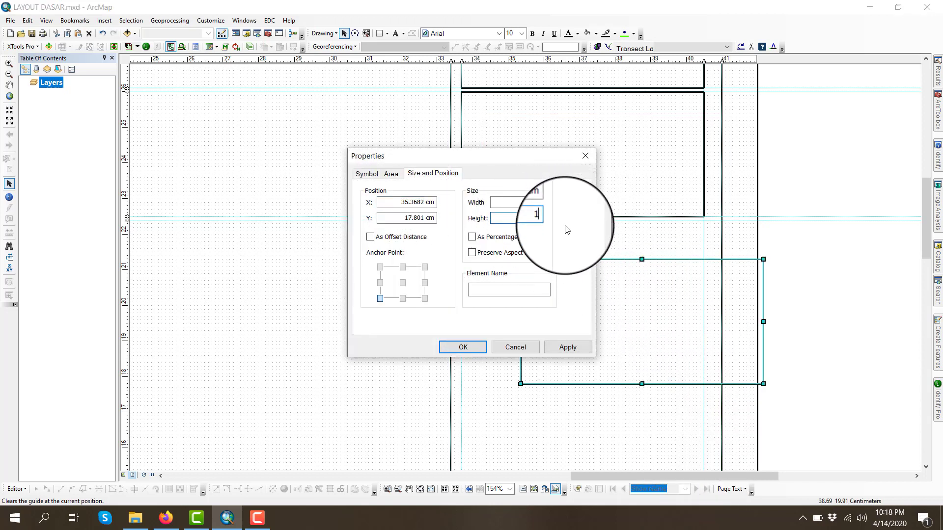
{"action": "left_click", "coordinate": [477, 350]}
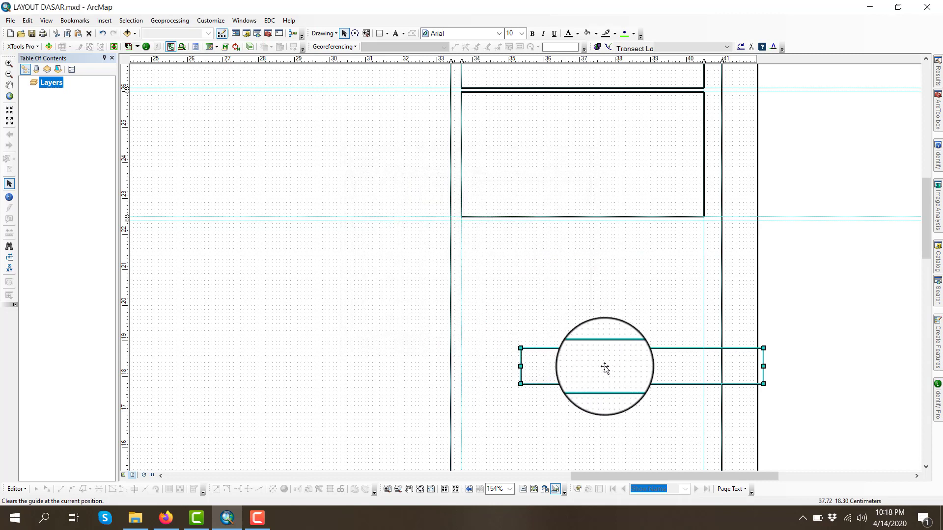
- Align the 1 cm high rectangle in the column under the 22.4 cm guide and add horizontal guides at about 21.4 and 21.3 cm
{"action": "left_click_drag", "start_coordinate": [605, 368], "coordinate": [559, 259]}
{"action": "scroll", "coordinate": [587, 251], "scroll_direction": "up", "scroll_amount": 2}
{"action": "scroll", "coordinate": [559, 255], "scroll_direction": "up", "scroll_amount": 3}
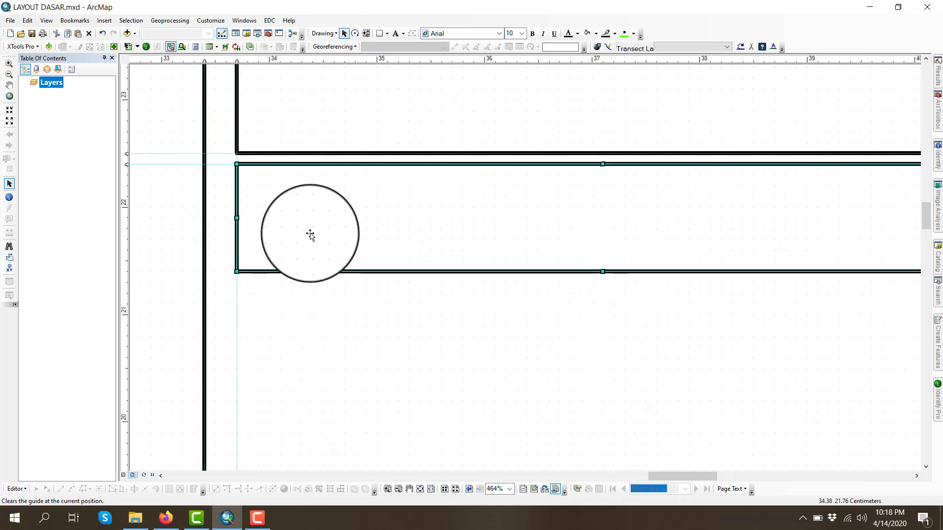
{"action": "scroll", "coordinate": [309, 234], "scroll_direction": "up", "scroll_amount": 1}
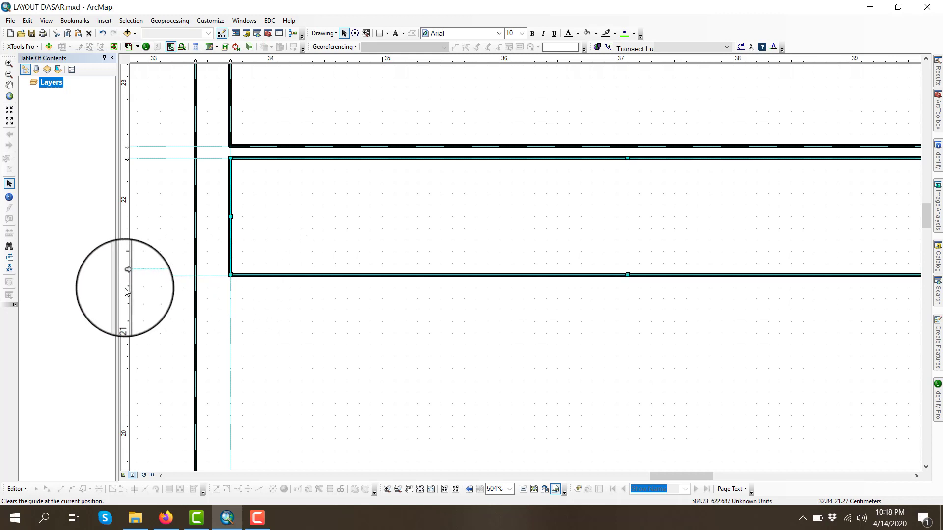
{"action": "left_click", "coordinate": [420, 488]}
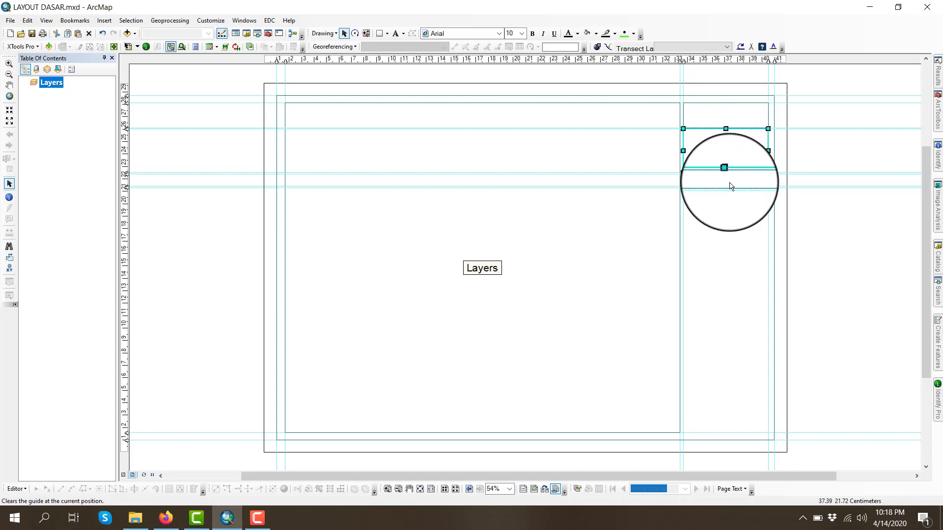
- Duplicate the 3.5 cm high rectangle again, place the copy lower in the column and set its height to 6.8 cm
{"action": "key", "text": "ctrl+v"}
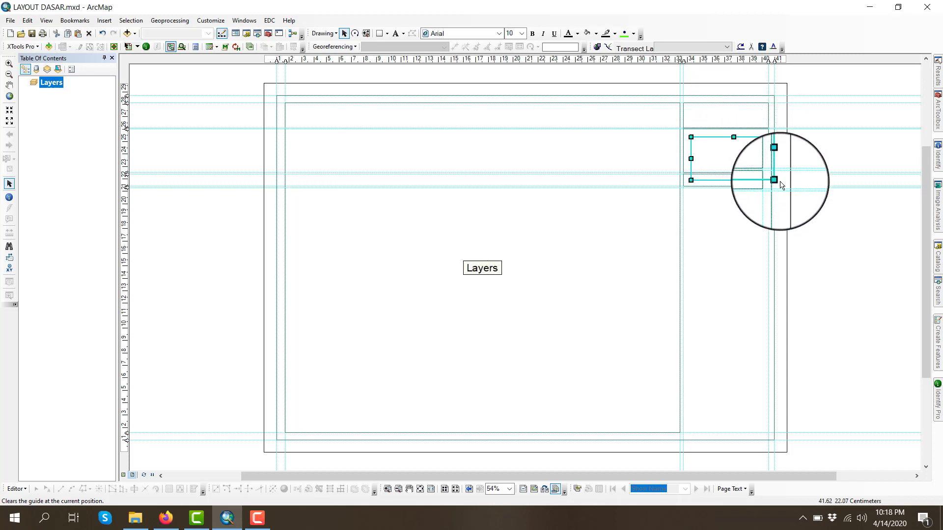
{"action": "left_click_drag", "start_coordinate": [735, 158], "coordinate": [729, 281]}
{"action": "scroll", "coordinate": [805, 270], "scroll_direction": "down", "scroll_amount": 5}
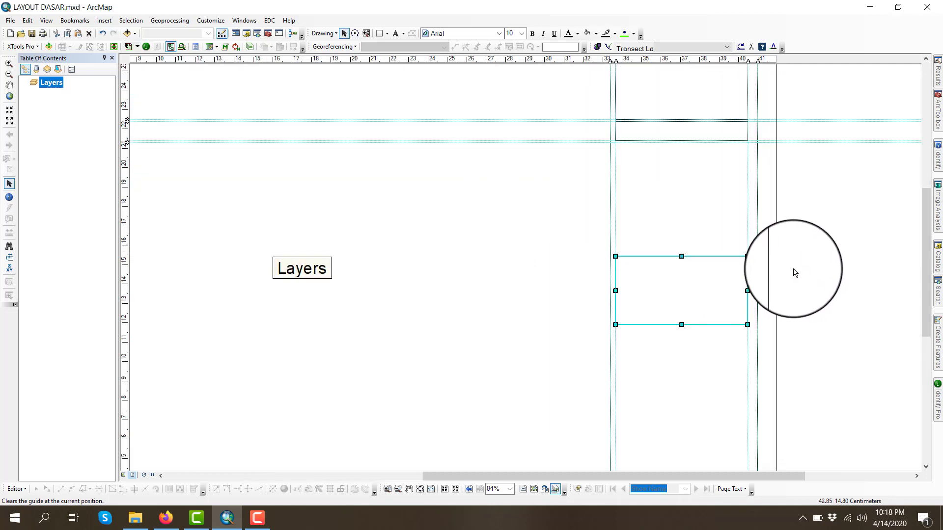
{"action": "right_click", "coordinate": [693, 302]}
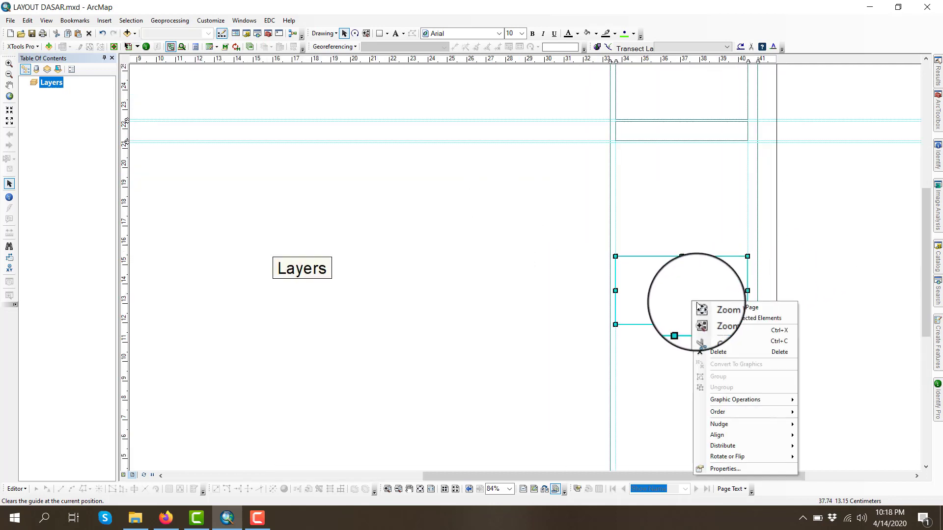
{"action": "left_click", "coordinate": [721, 469]}
{"action": "left_click_drag", "start_coordinate": [530, 218], "coordinate": [574, 214]}
{"action": "type", "text": "6.8"}
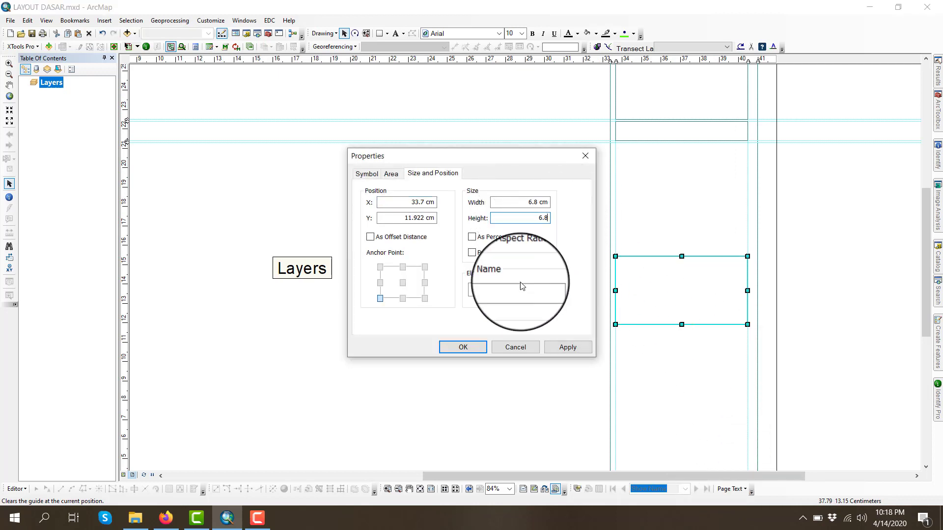
{"action": "left_click", "coordinate": [461, 348]}
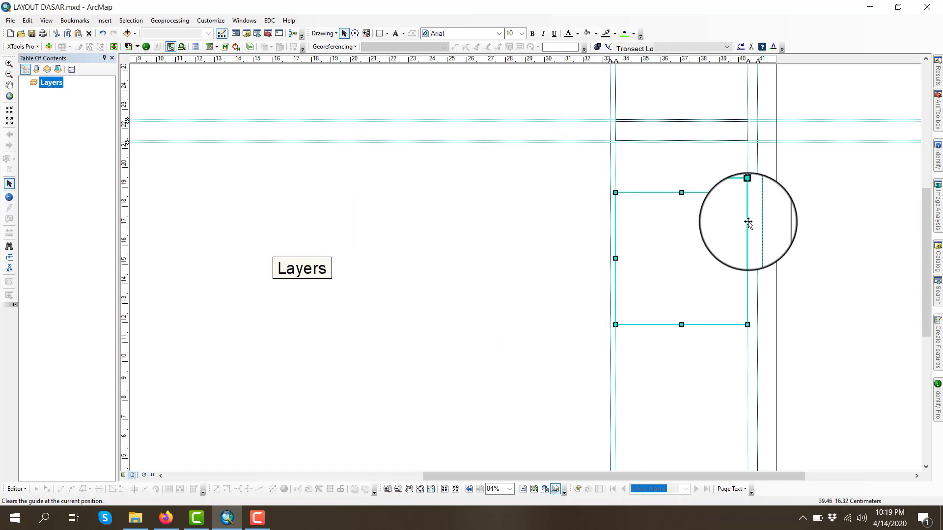
- Move the 6.8 cm square up so its top edge sits on the 21.3 cm guide, aligned with the boxes above
{"action": "scroll", "coordinate": [786, 142], "scroll_direction": "up", "scroll_amount": 4}
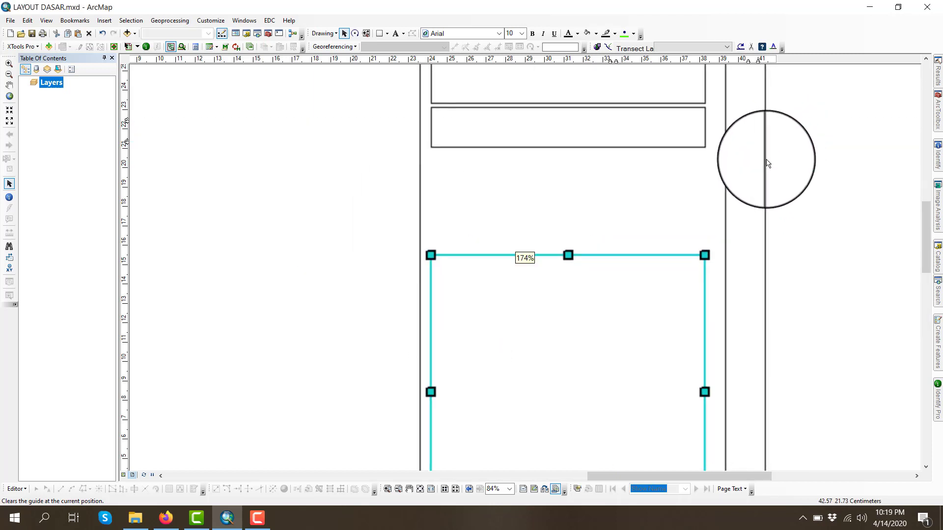
{"action": "scroll", "coordinate": [754, 166], "scroll_direction": "up", "scroll_amount": 1}
{"action": "scroll", "coordinate": [653, 191], "scroll_direction": "up", "scroll_amount": 1}
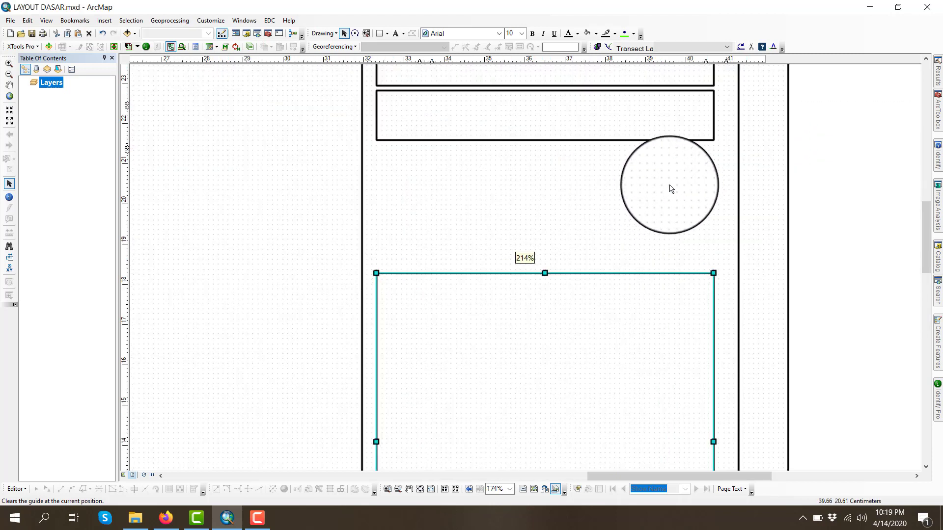
{"action": "left_click_drag", "start_coordinate": [671, 189], "coordinate": [549, 236]}
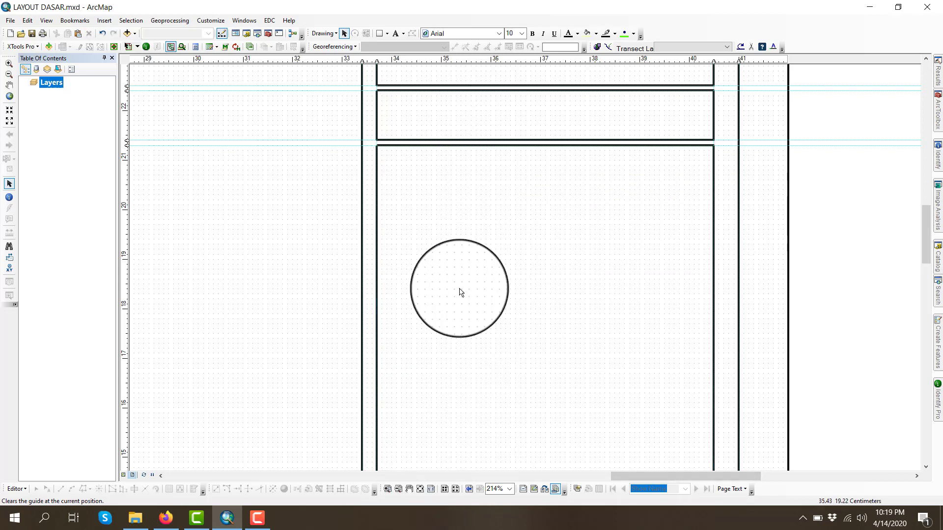
- Place horizontal guides at about 14.5 cm along the square's bottom edge and about 14.4 cm just below it
{"action": "left_click", "coordinate": [411, 488]}
{"action": "left_click_drag", "start_coordinate": [456, 408], "coordinate": [478, 164]}
{"action": "scroll", "coordinate": [769, 210], "scroll_direction": "down", "scroll_amount": 3}
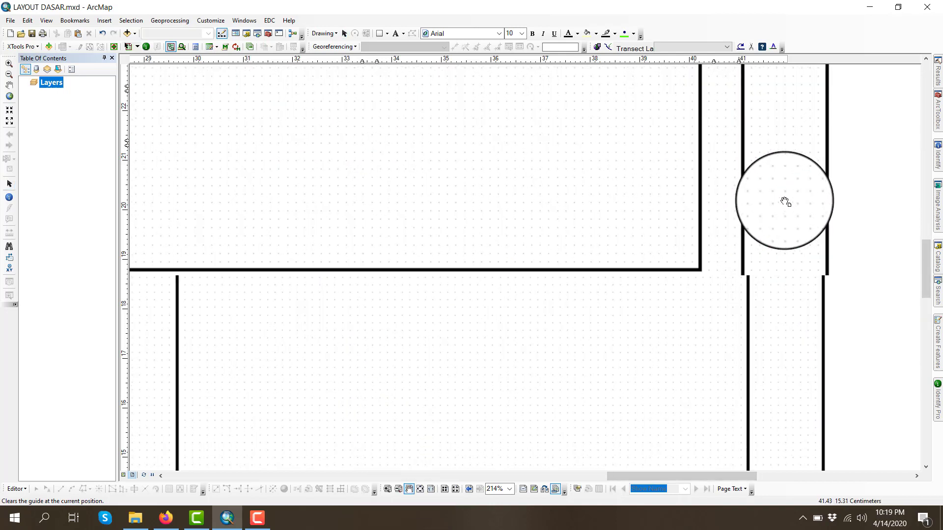
{"action": "left_click", "coordinate": [125, 272]}
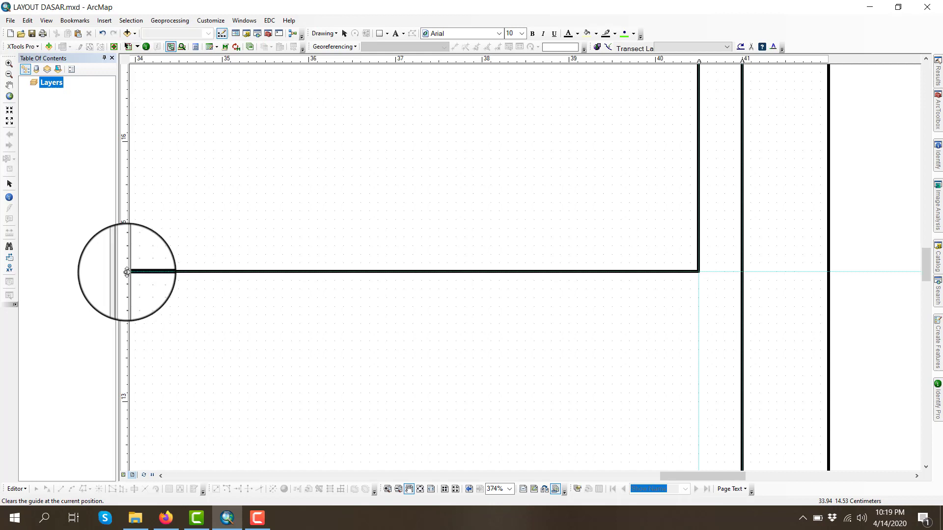
{"action": "left_click", "coordinate": [127, 280]}
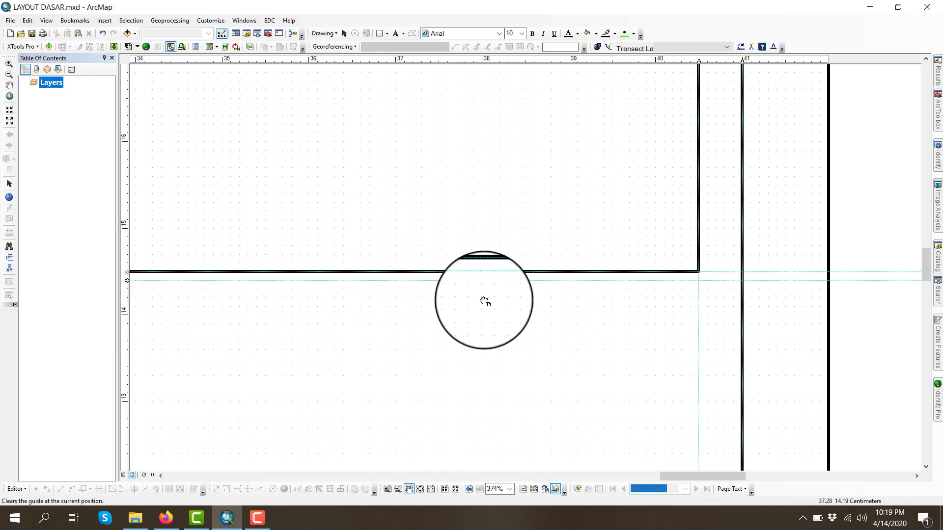
{"action": "left_click", "coordinate": [421, 489]}
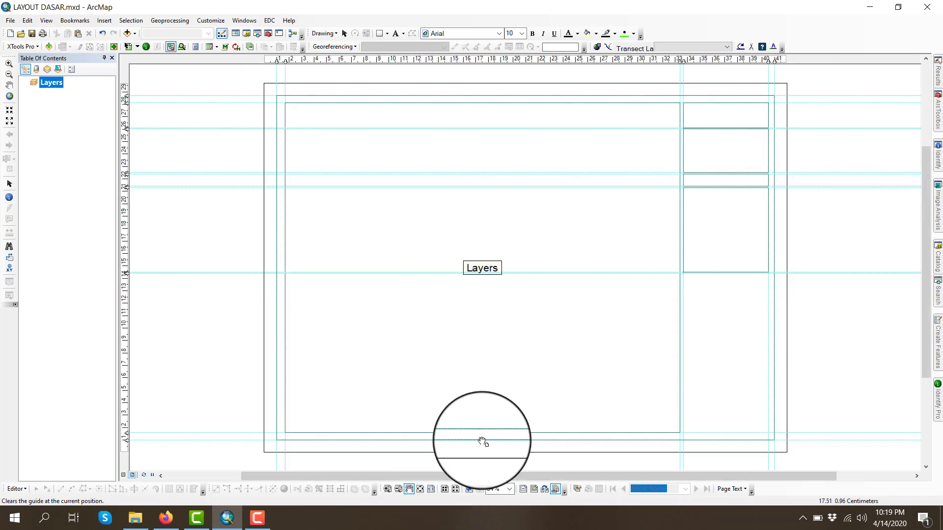
{"action": "left_click", "coordinate": [344, 34]}
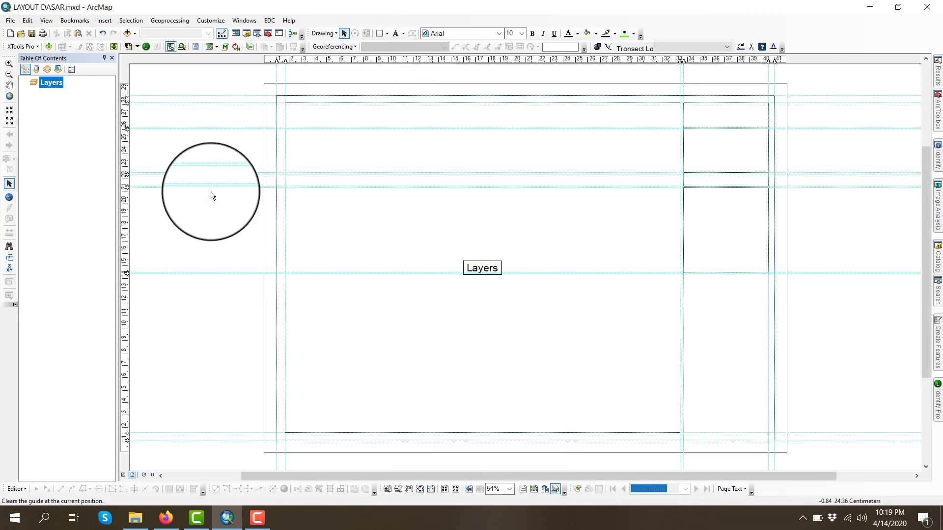
- Duplicate the 6.8 cm square, place the copy lower near the column and set its height to 2.5 cm
{"action": "left_click", "coordinate": [419, 489]}
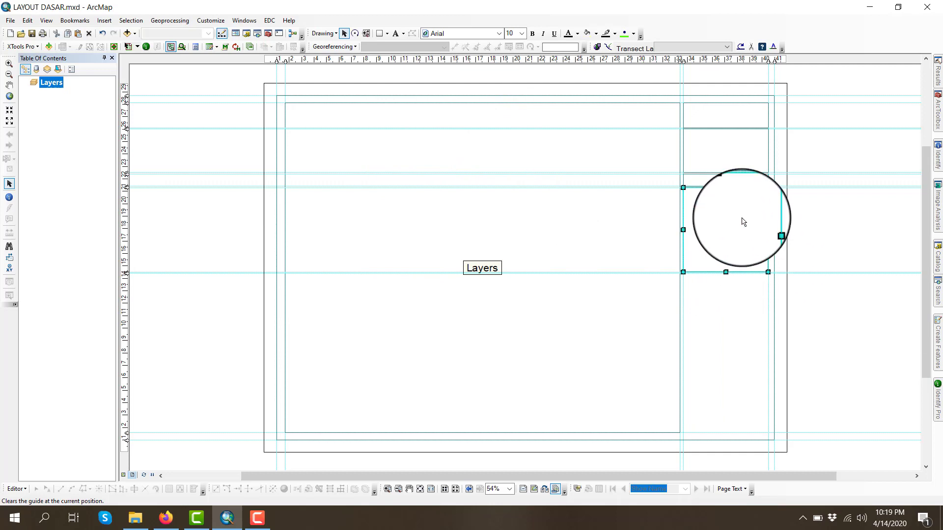
{"action": "key", "text": "ctrl+v"}
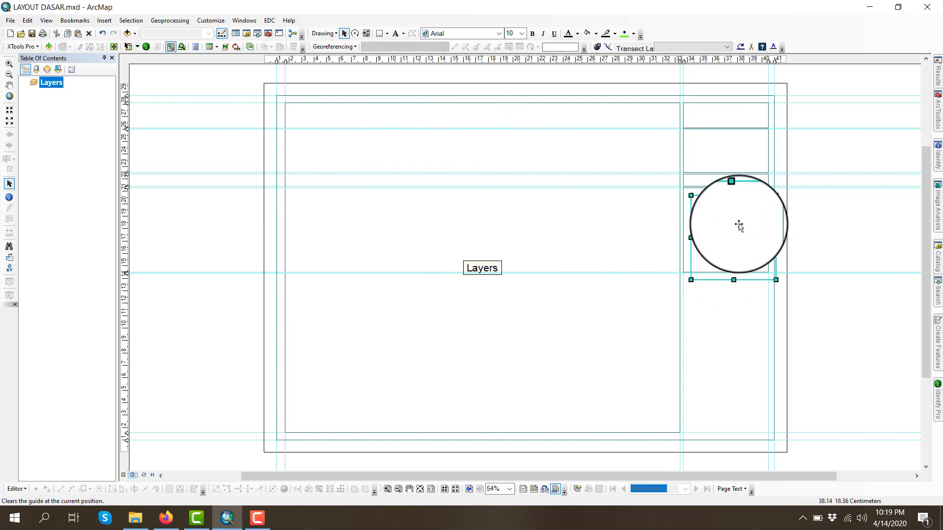
{"action": "left_click_drag", "start_coordinate": [740, 228], "coordinate": [770, 325]}
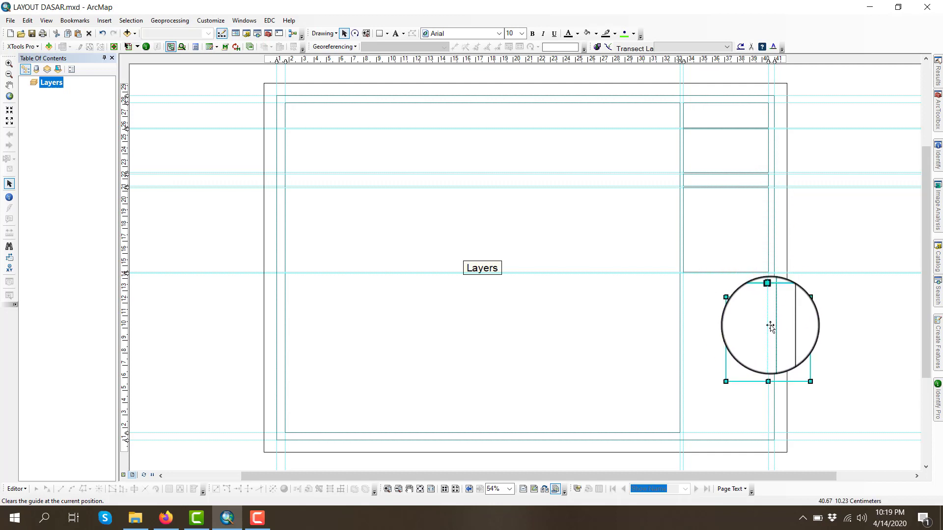
{"action": "right_click", "coordinate": [770, 326]}
{"action": "left_click", "coordinate": [816, 496]}
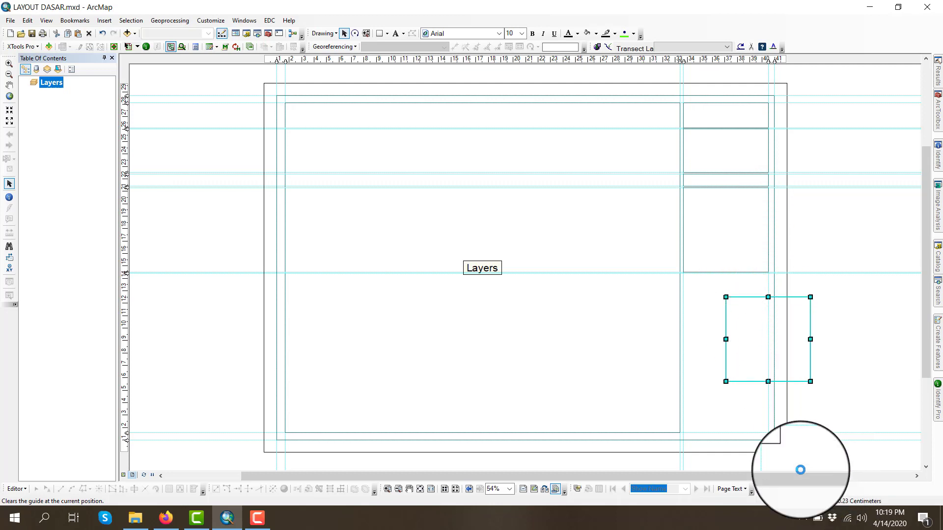
{"action": "left_click_drag", "start_coordinate": [526, 217], "coordinate": [552, 219]}
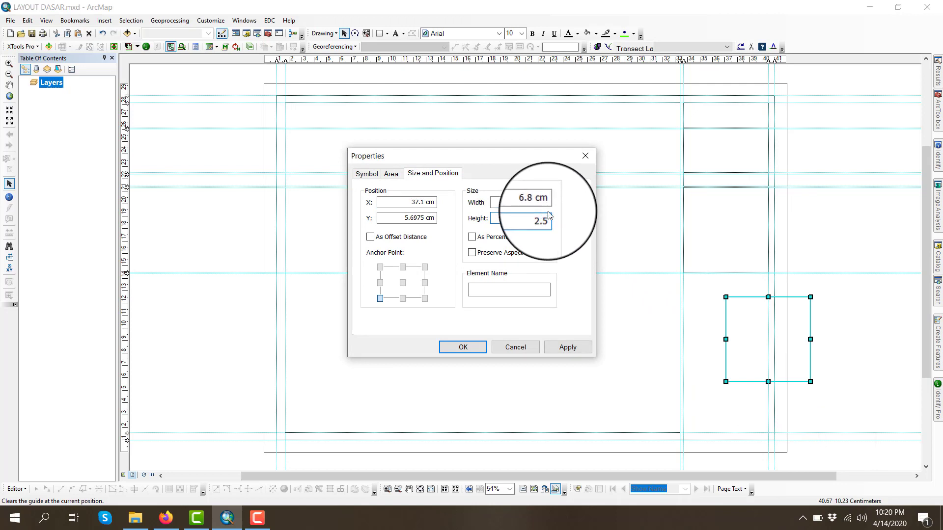
{"action": "left_click", "coordinate": [479, 347]}
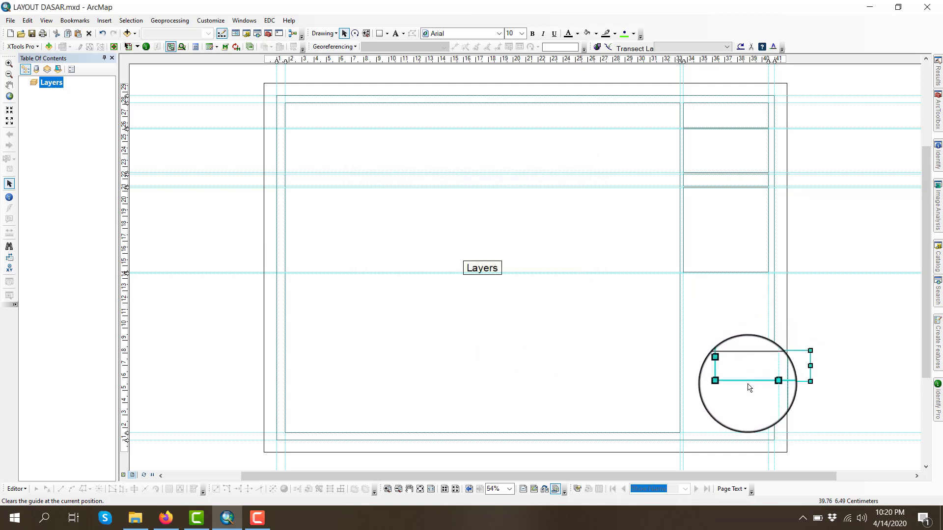
- Move the 2.5 cm high rectangle to the base of the column and add horizontal guides at about 4.1 and 4.2 cm
{"action": "scroll", "coordinate": [764, 448], "scroll_direction": "down", "scroll_amount": 5}
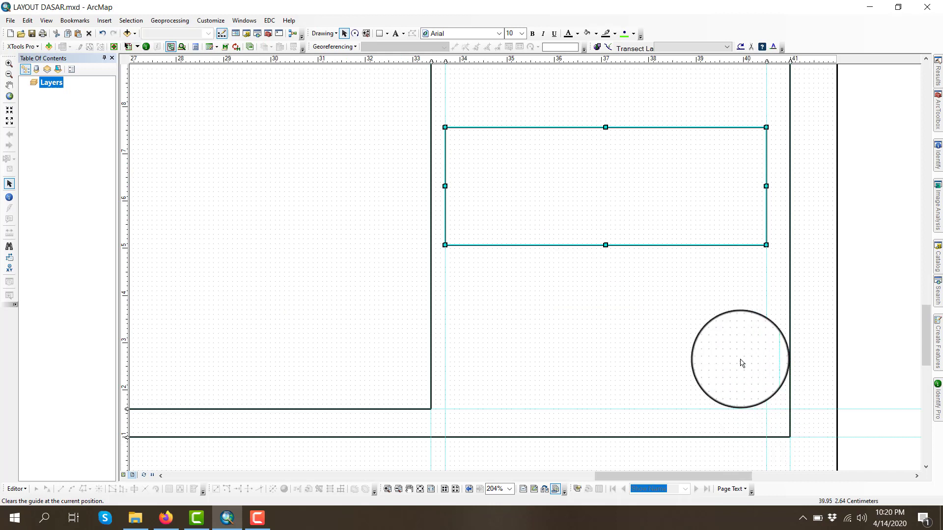
{"action": "left_click_drag", "start_coordinate": [675, 192], "coordinate": [687, 318]}
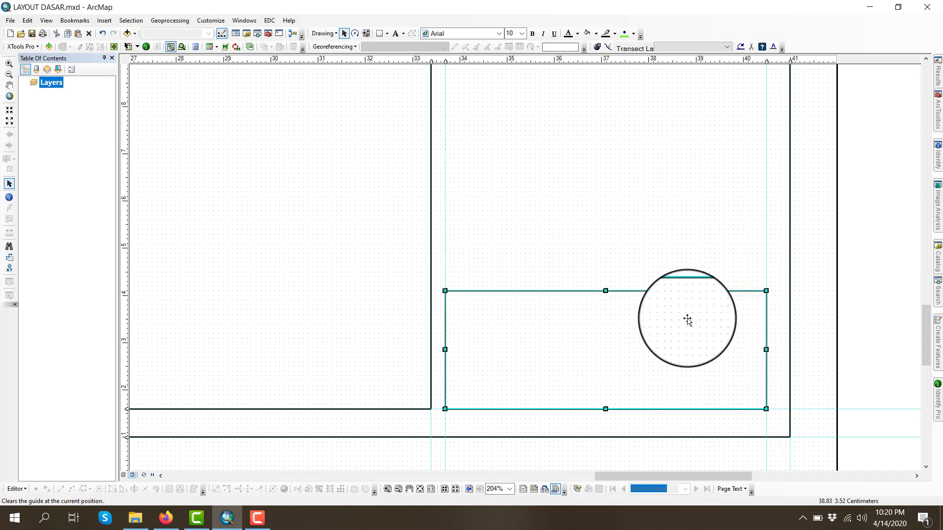
{"action": "scroll", "coordinate": [686, 318], "scroll_direction": "up", "scroll_amount": 10}
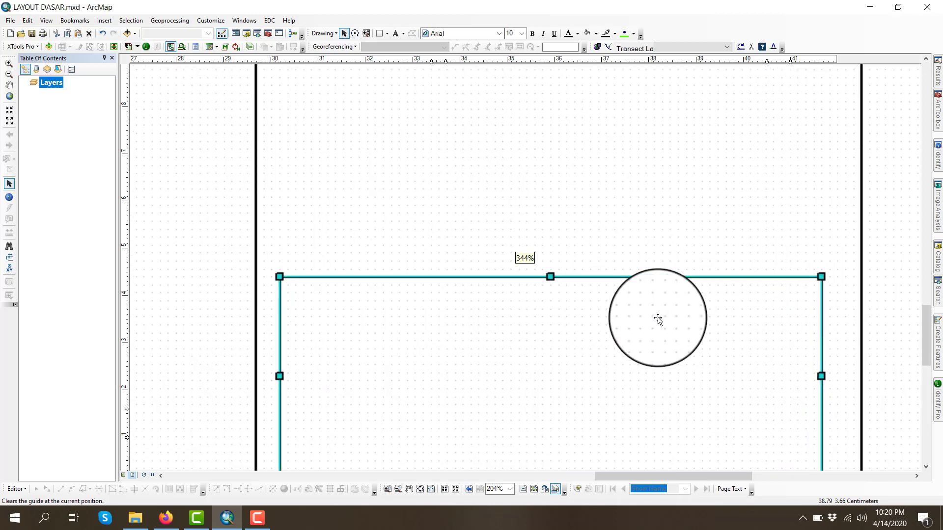
{"action": "left_click", "coordinate": [126, 277]}
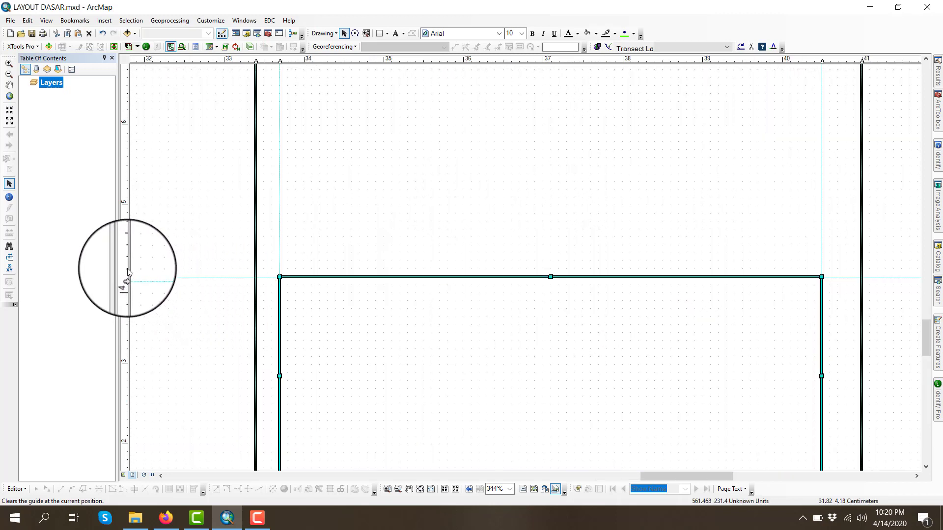
- Duplicate the 6.8 cm square and align the copy's top edge with the 14.4 cm guide in the column
{"action": "left_click", "coordinate": [420, 488]}
{"action": "left_click", "coordinate": [836, 315]}
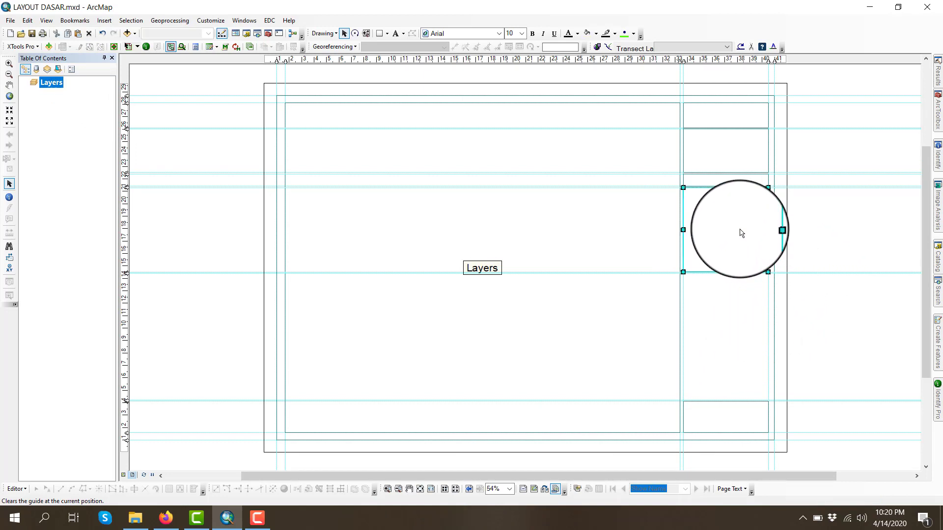
{"action": "left_click_drag", "start_coordinate": [741, 233], "coordinate": [731, 335]}
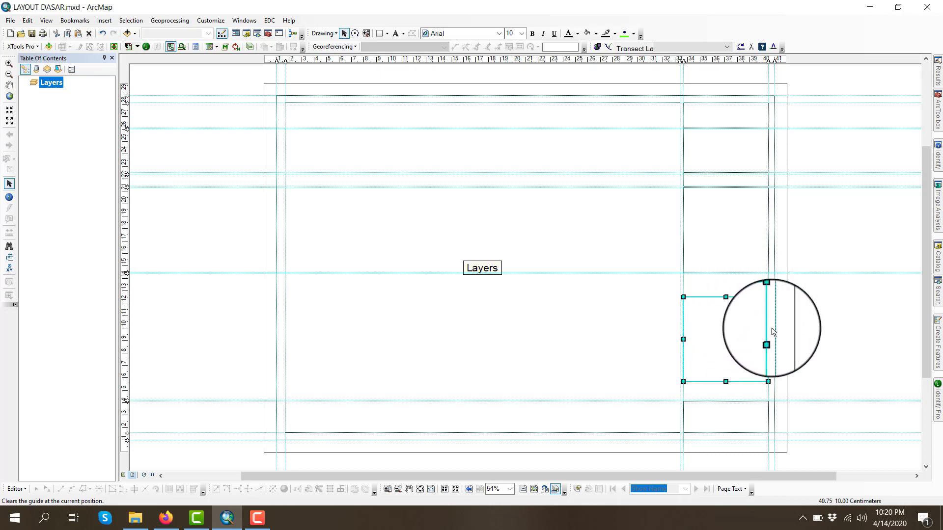
{"action": "scroll", "coordinate": [745, 328], "scroll_direction": "down", "scroll_amount": 5}
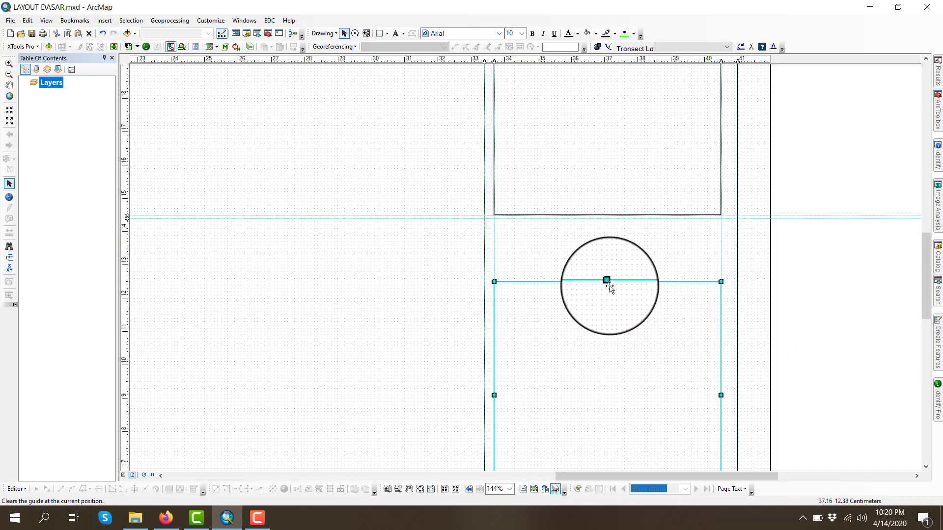
{"action": "scroll", "coordinate": [616, 273], "scroll_direction": "down", "scroll_amount": 3}
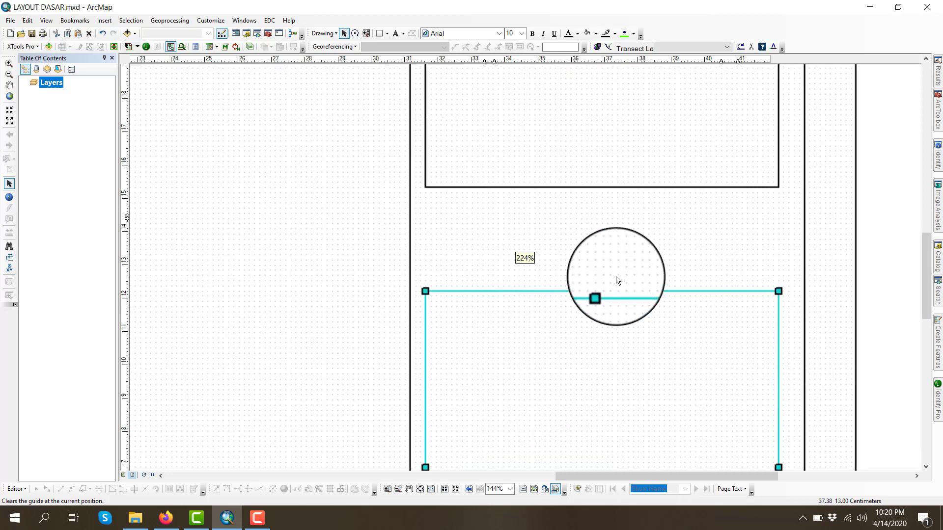
{"action": "left_click_drag", "start_coordinate": [617, 269], "coordinate": [605, 255]}
{"action": "left_click_drag", "start_coordinate": [604, 227], "coordinate": [420, 194]}
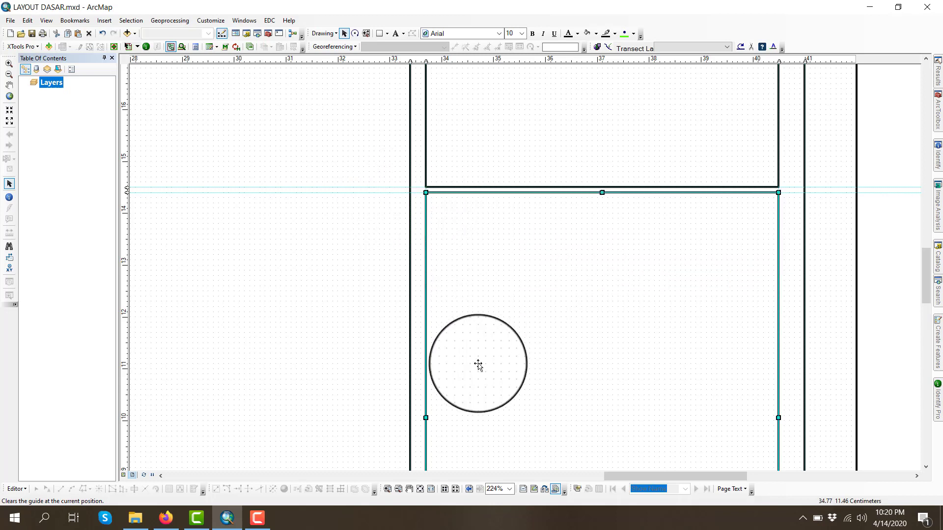
- Stretch the copied square's bottom edge down to the guide at about 4.2 cm, just above the lowest rectangle
{"action": "left_click", "coordinate": [409, 488]}
{"action": "left_click_drag", "start_coordinate": [603, 295], "coordinate": [622, 54]}
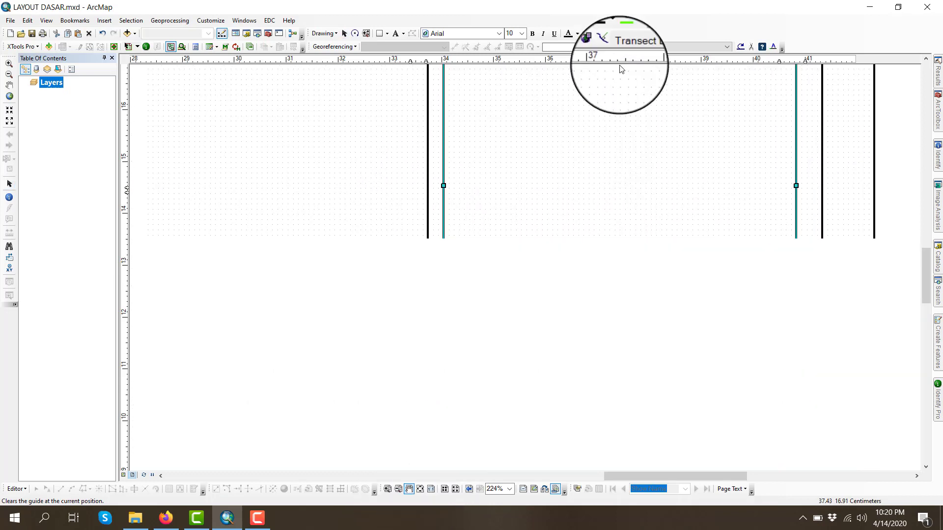
{"action": "left_click_drag", "start_coordinate": [547, 353], "coordinate": [532, 158]}
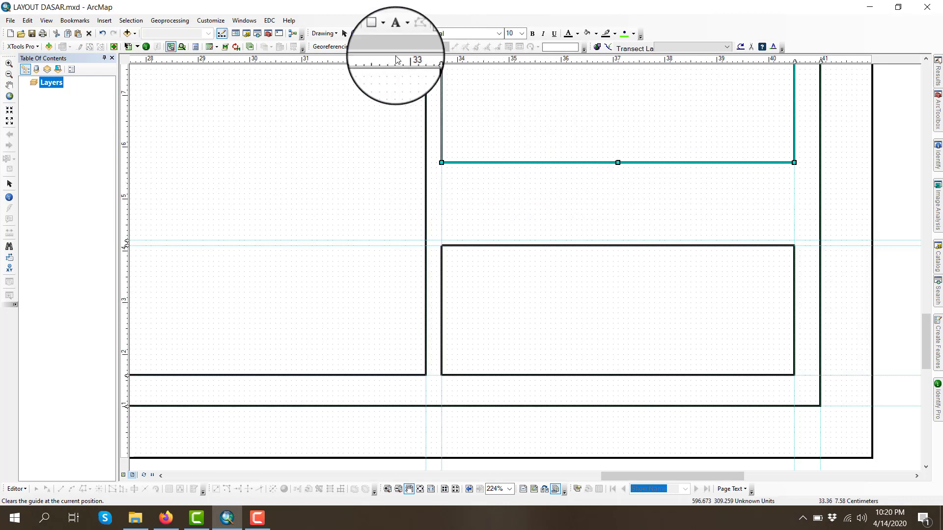
{"action": "left_click", "coordinate": [345, 34]}
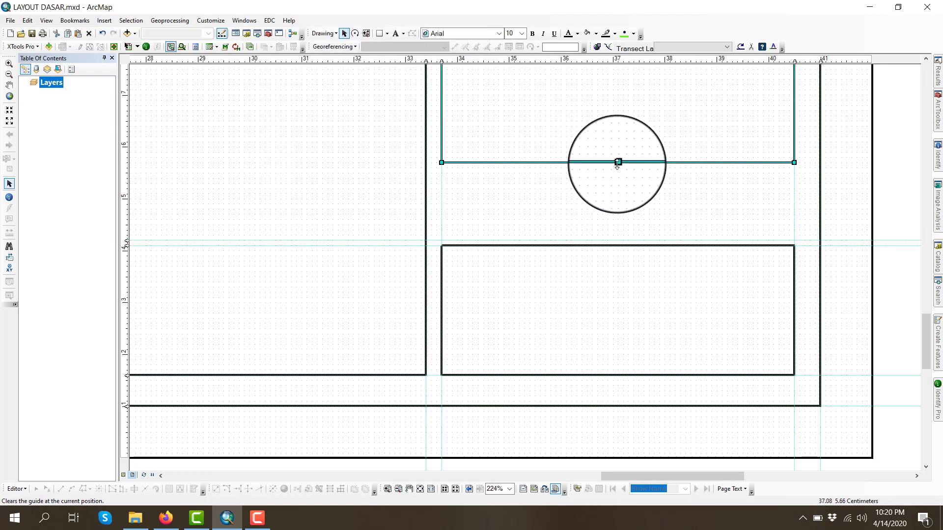
{"action": "left_click_drag", "start_coordinate": [618, 162], "coordinate": [614, 235]}
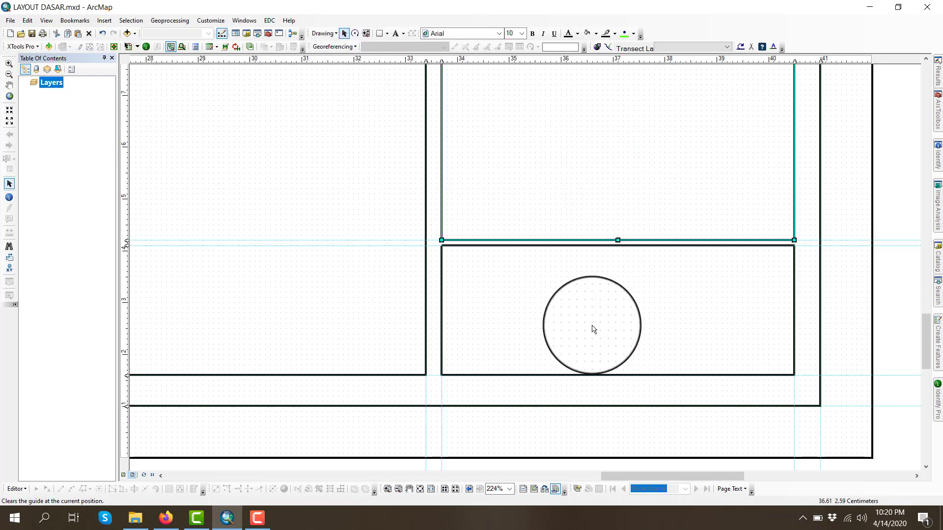
- Insert the text "JUDUL PETA" in the column's topmost box and move it toward the middle of the box
{"action": "left_click", "coordinate": [430, 490]}
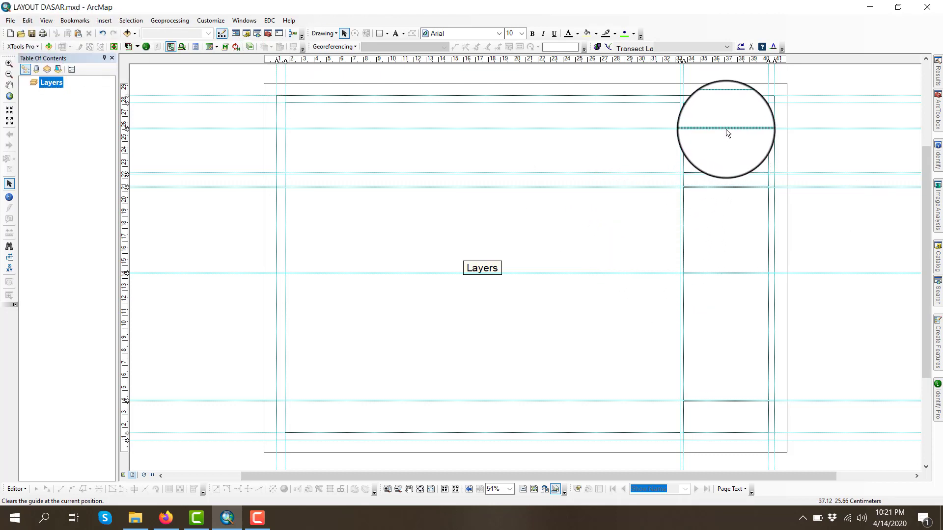
{"action": "scroll", "coordinate": [802, 94], "scroll_direction": "down", "scroll_amount": 2}
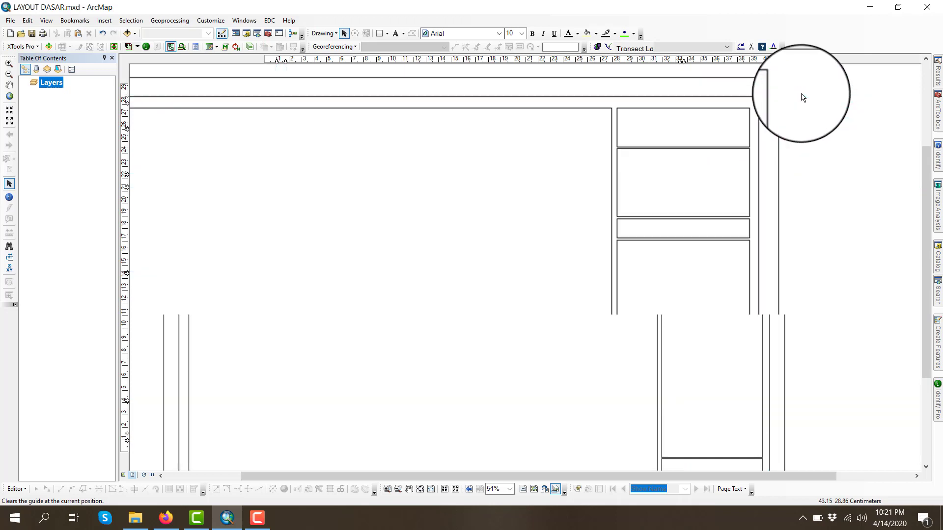
{"action": "scroll", "coordinate": [801, 94], "scroll_direction": "down", "scroll_amount": 4}
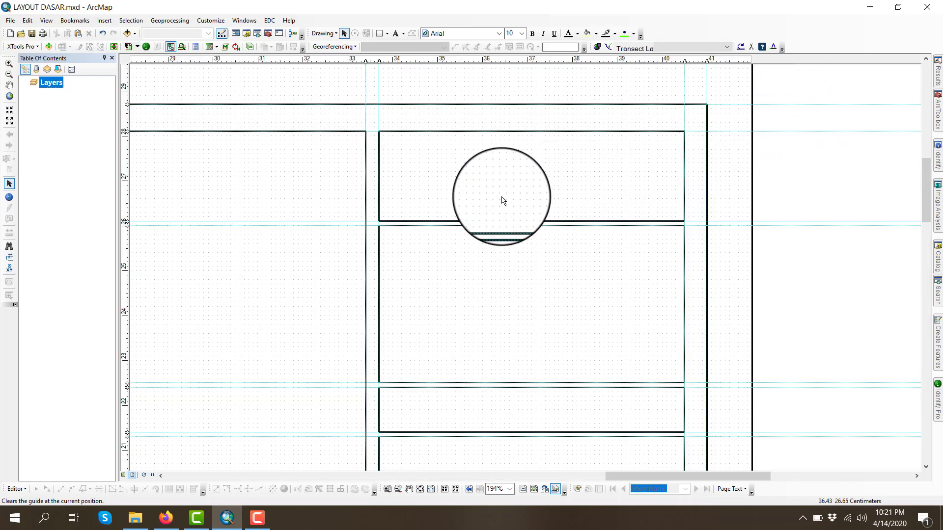
{"action": "scroll", "coordinate": [502, 200], "scroll_direction": "down", "scroll_amount": 3}
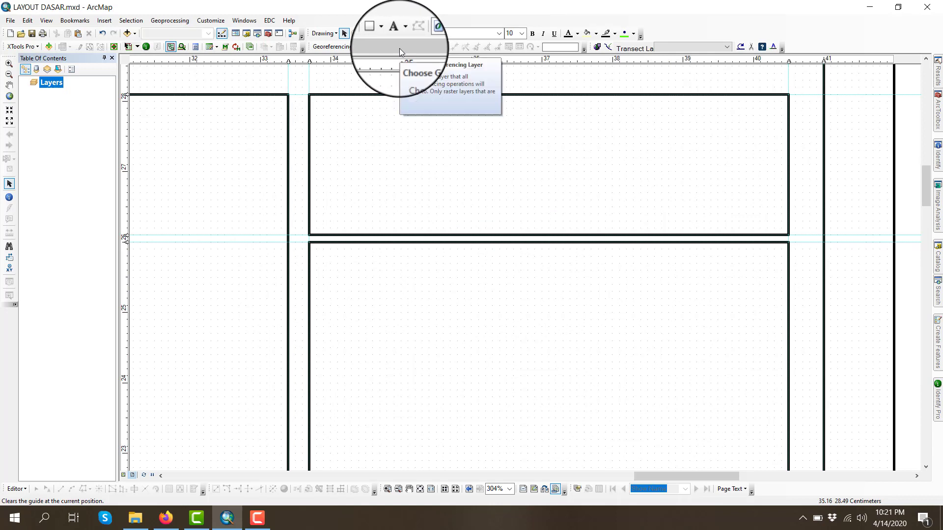
{"action": "left_click", "coordinate": [396, 33]}
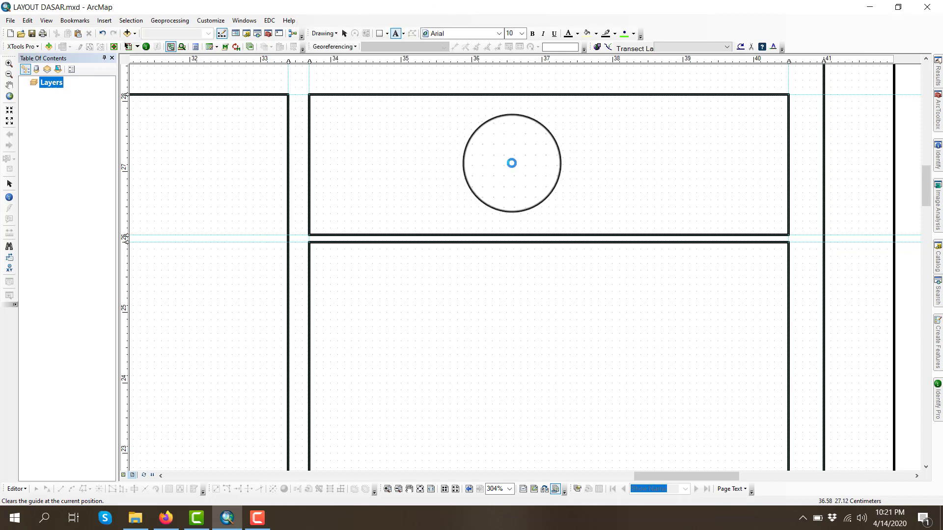
{"action": "left_click", "coordinate": [513, 165]}
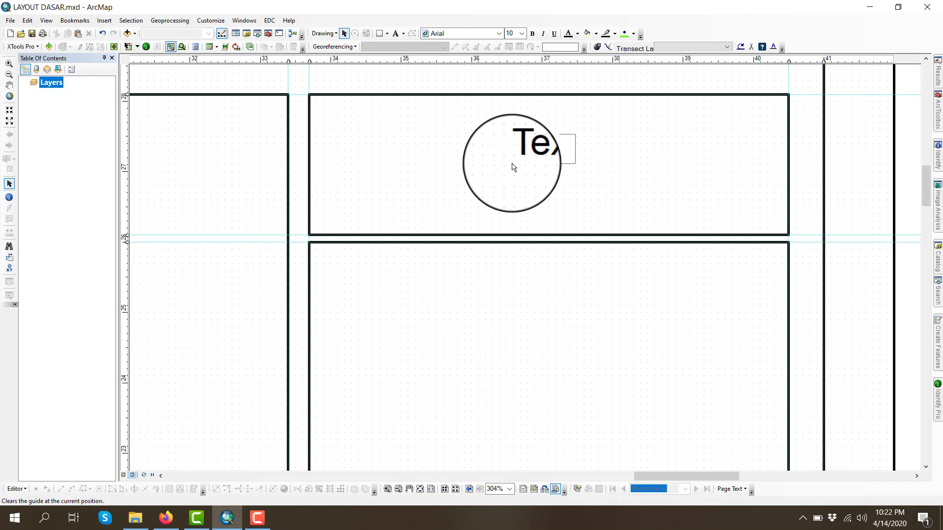
{"action": "type", "text": "JUDUL PETA"}
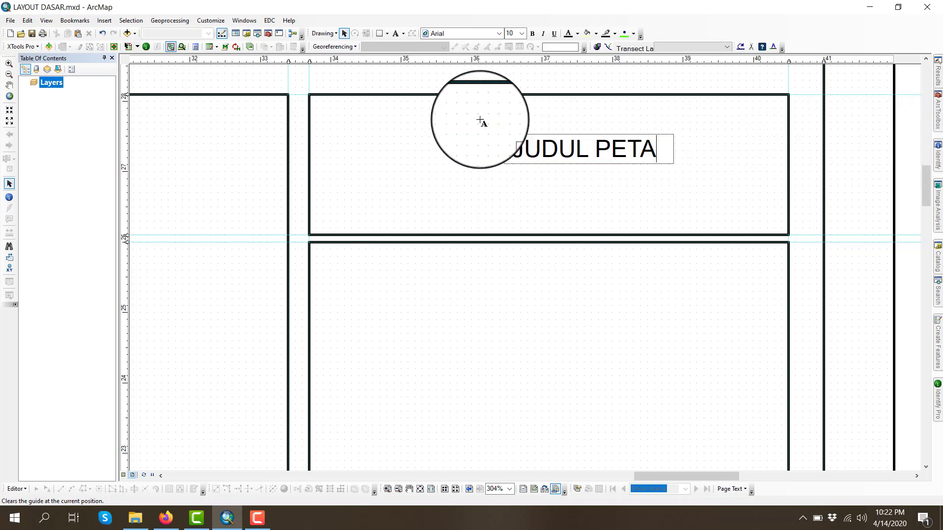
{"action": "left_click", "coordinate": [345, 34]}
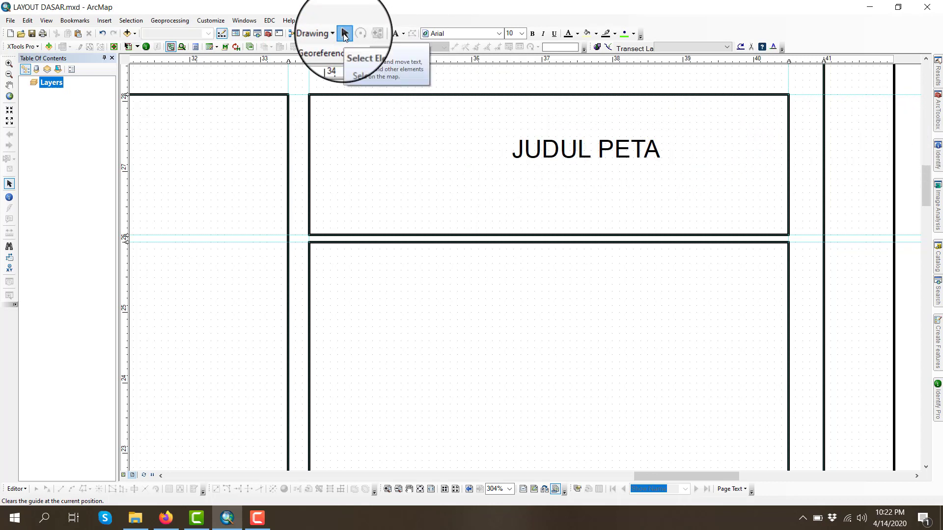
{"action": "left_click_drag", "start_coordinate": [569, 145], "coordinate": [506, 162]}
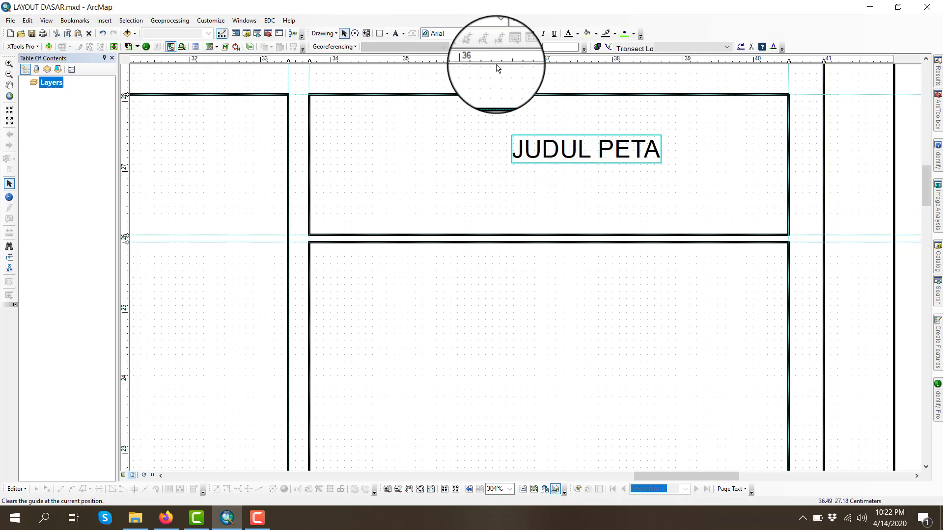
- Change the font of the JUDUL PETA text to Tw Cen MT Condensed
{"action": "left_click", "coordinate": [499, 35]}
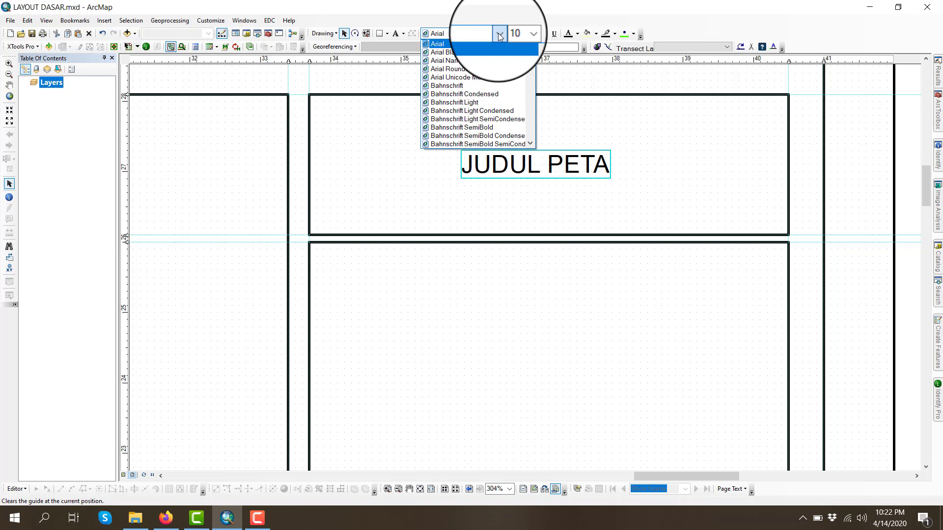
{"action": "key", "text": "t"}
{"action": "left_click", "coordinate": [499, 35]}
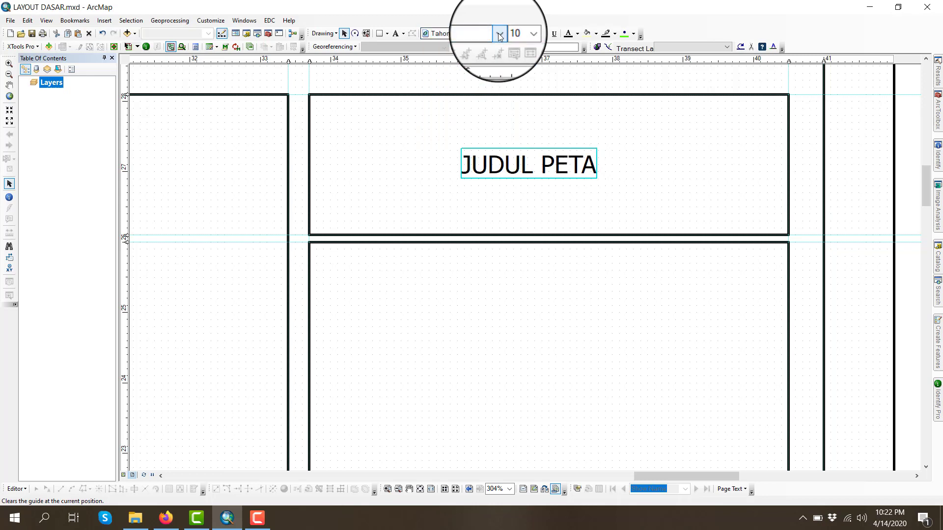
{"action": "left_click", "coordinate": [499, 35]}
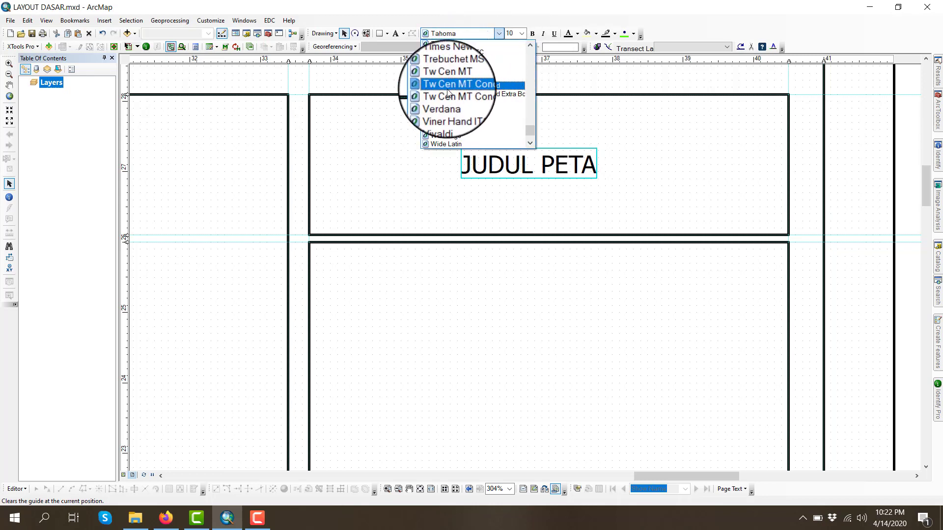
{"action": "left_click", "coordinate": [486, 87]}
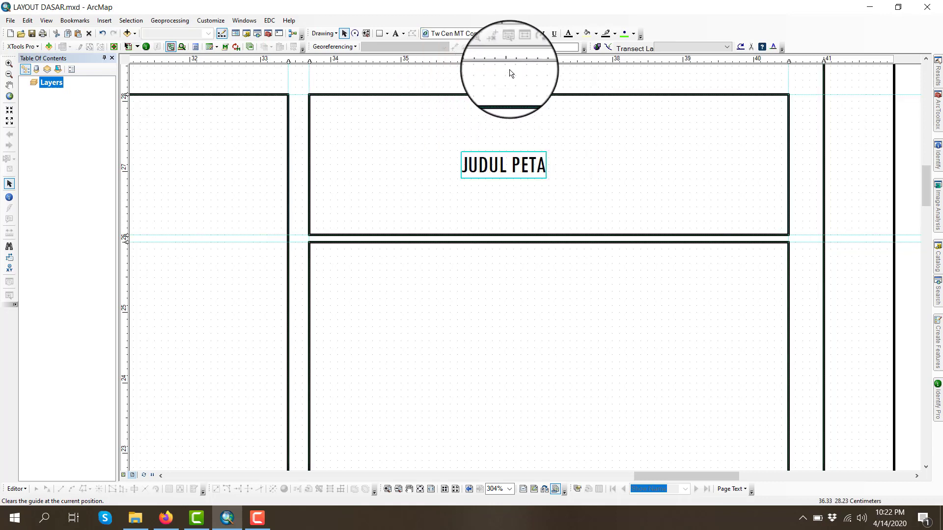
- Make the JUDUL PETA text bold and set its font size to 24
{"action": "left_click", "coordinate": [534, 34]}
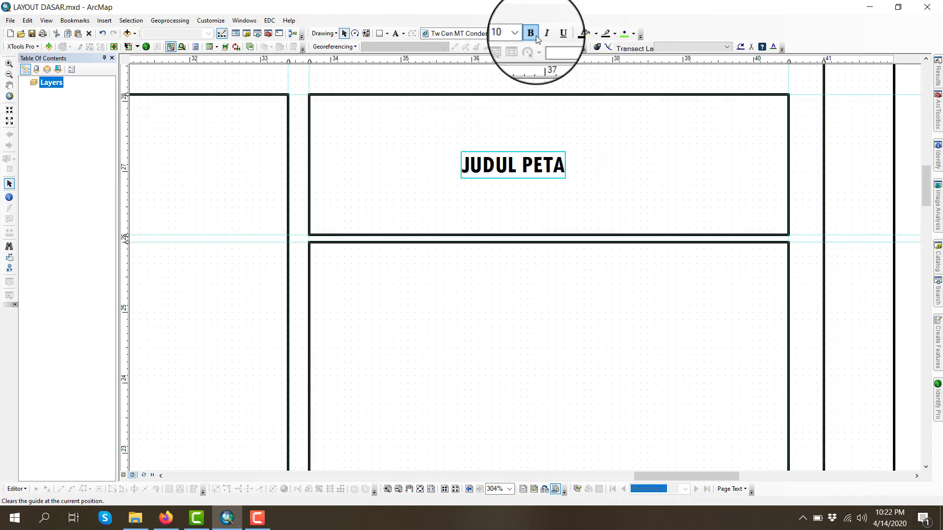
{"action": "left_click", "coordinate": [521, 34]}
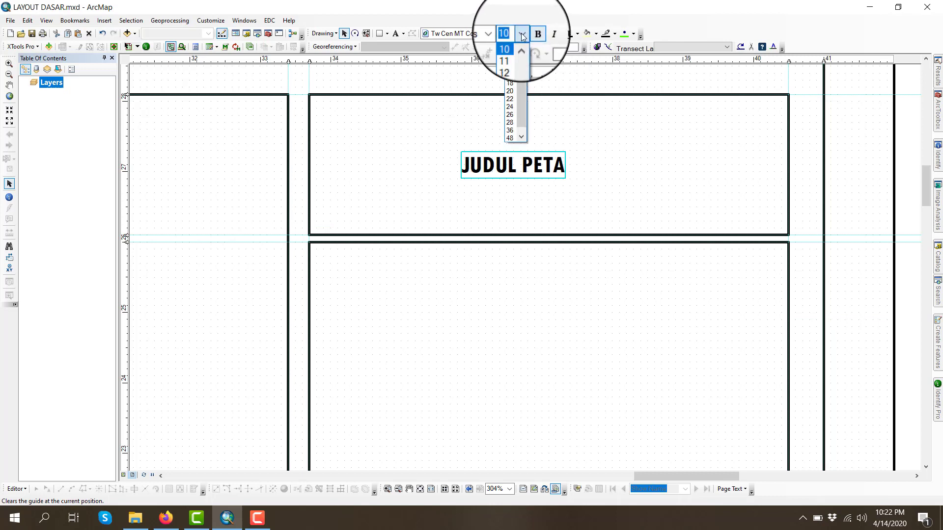
{"action": "left_click", "coordinate": [508, 107]}
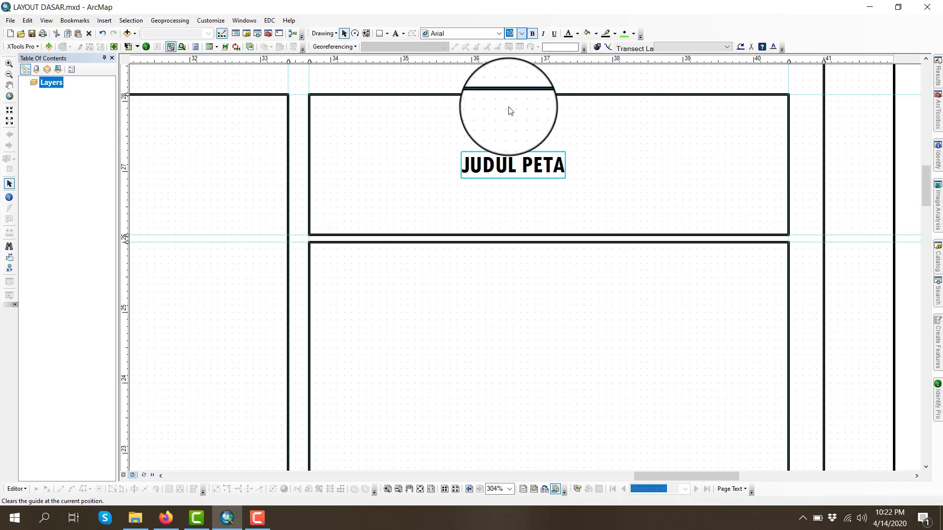
- Set the JUDUL PETA text's font size to 12 and its text justification to centre
{"action": "left_click", "coordinate": [521, 33]}
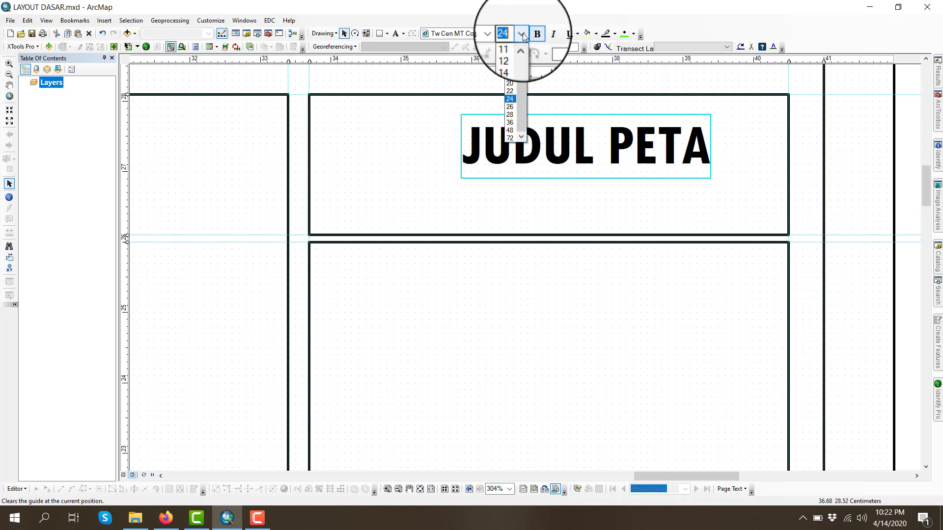
{"action": "left_click", "coordinate": [516, 53]}
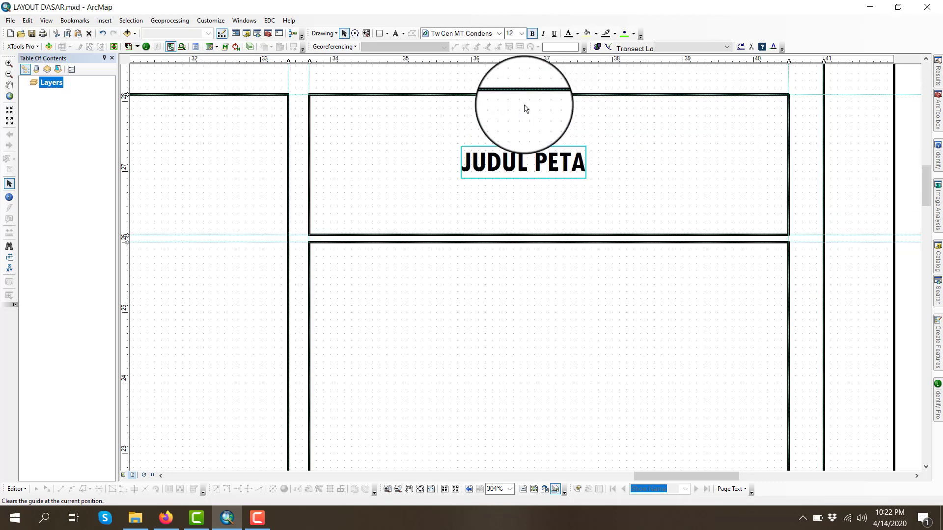
{"action": "right_click", "coordinate": [514, 168]}
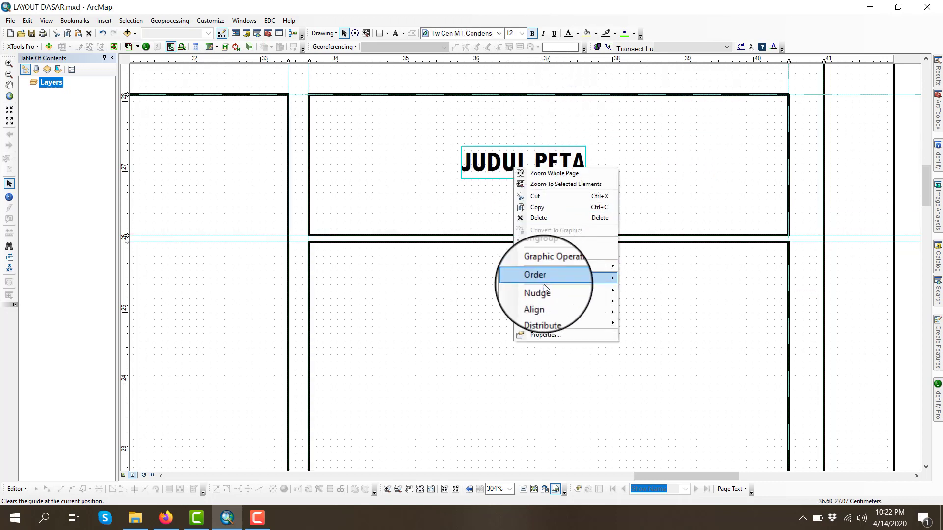
{"action": "left_click", "coordinate": [536, 333]}
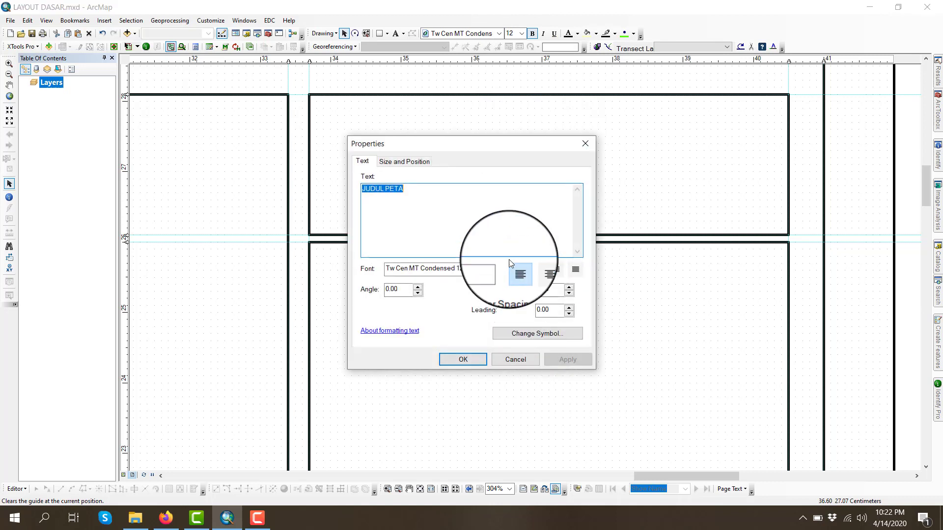
{"action": "left_click", "coordinate": [537, 271]}
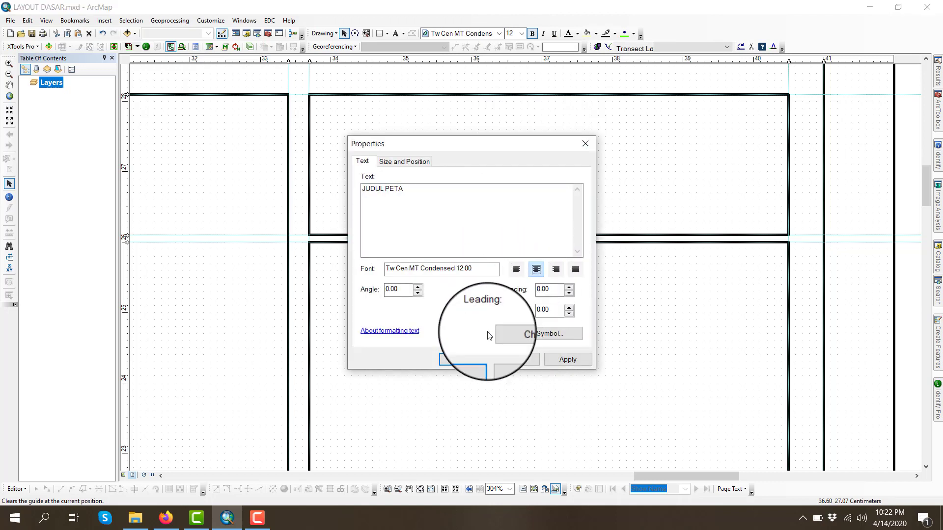
{"action": "left_click", "coordinate": [464, 361]}
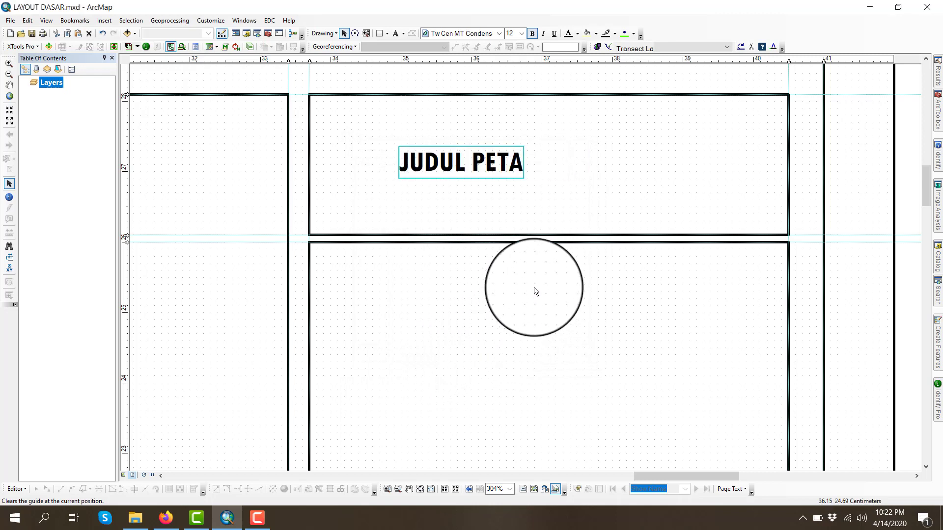
- Select the JUDUL PETA text together with the column's topmost box and align them with Align Center
{"action": "left_click", "coordinate": [418, 490]}
{"action": "left_click", "coordinate": [785, 140]}
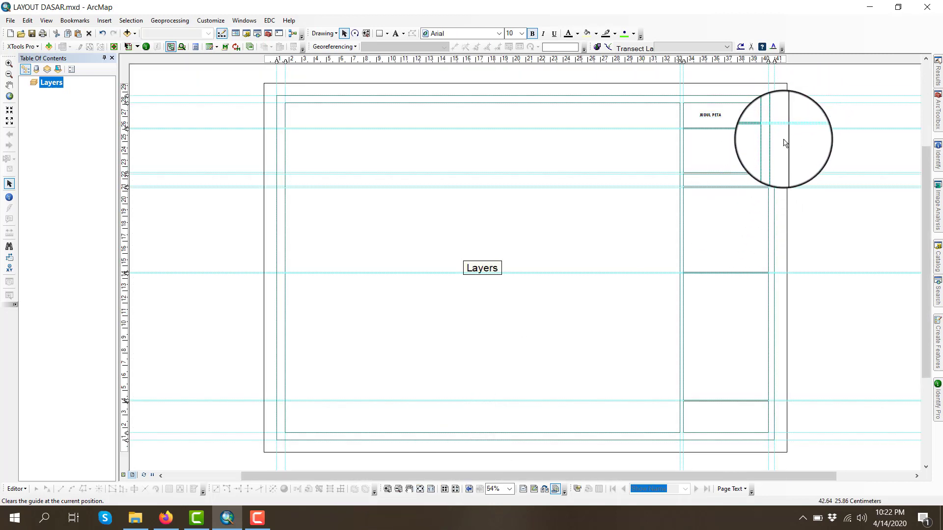
{"action": "scroll", "coordinate": [772, 101], "scroll_direction": "up", "scroll_amount": 3}
{"action": "scroll", "coordinate": [774, 98], "scroll_direction": "up", "scroll_amount": 2}
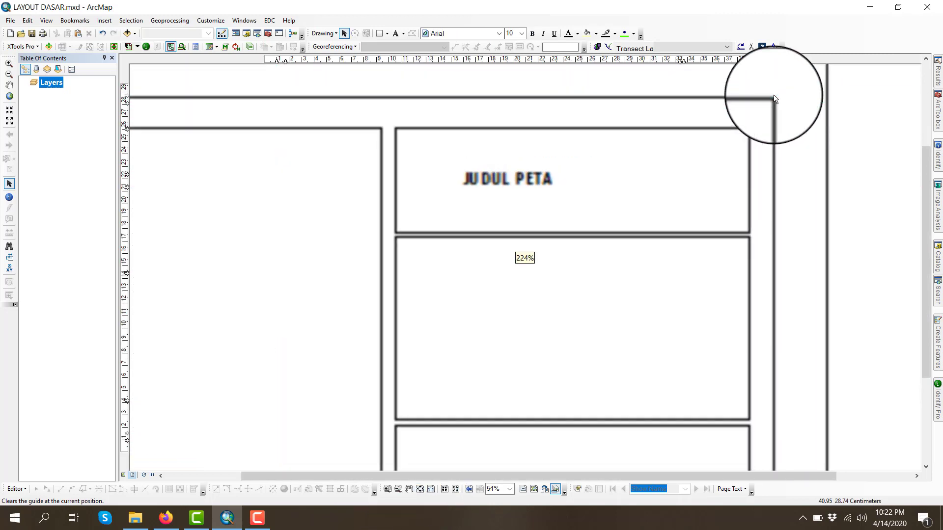
{"action": "left_click", "coordinate": [527, 184]}
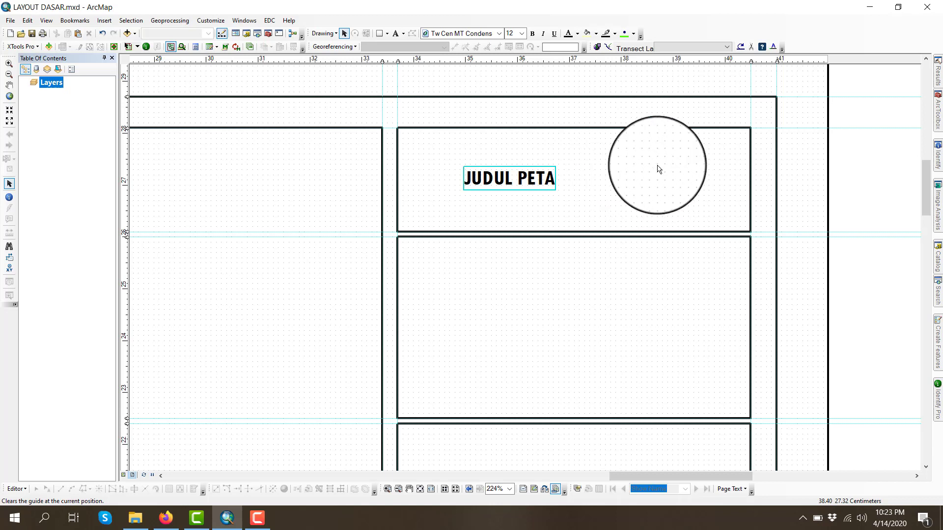
{"action": "left_click", "coordinate": [692, 163]}
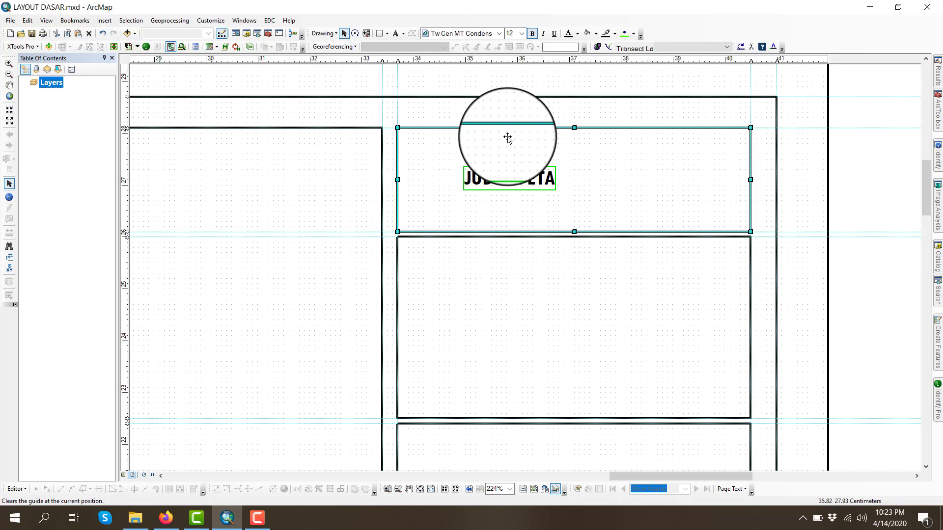
{"action": "right_click", "coordinate": [508, 139]}
{"action": "mouse_move", "coordinate": [541, 271]}
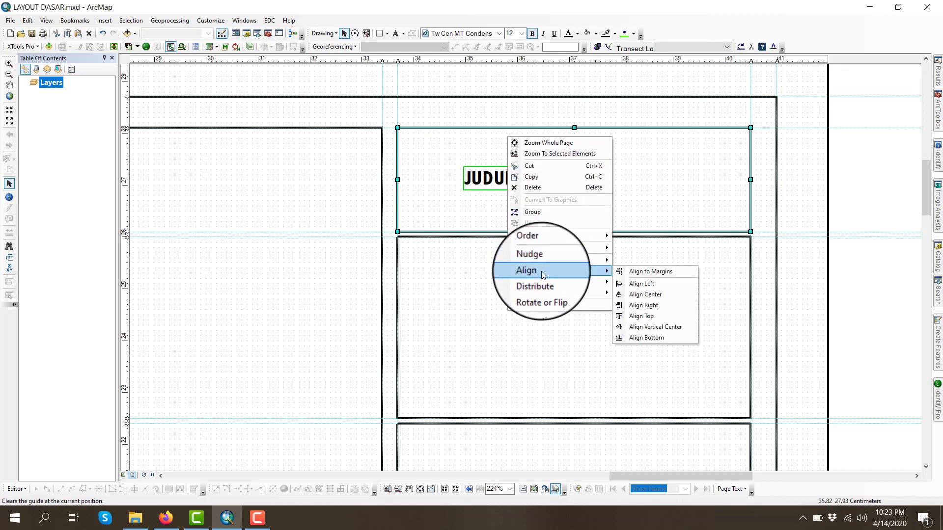
{"action": "left_click", "coordinate": [657, 295]}
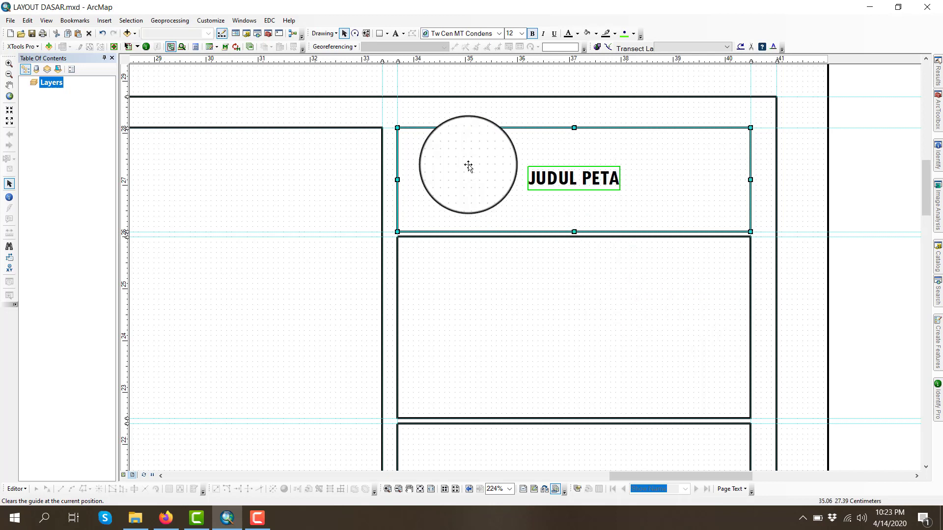
- Align the selected title text and topmost box with Align Vertical Center and clear the selection
{"action": "right_click", "coordinate": [469, 167]}
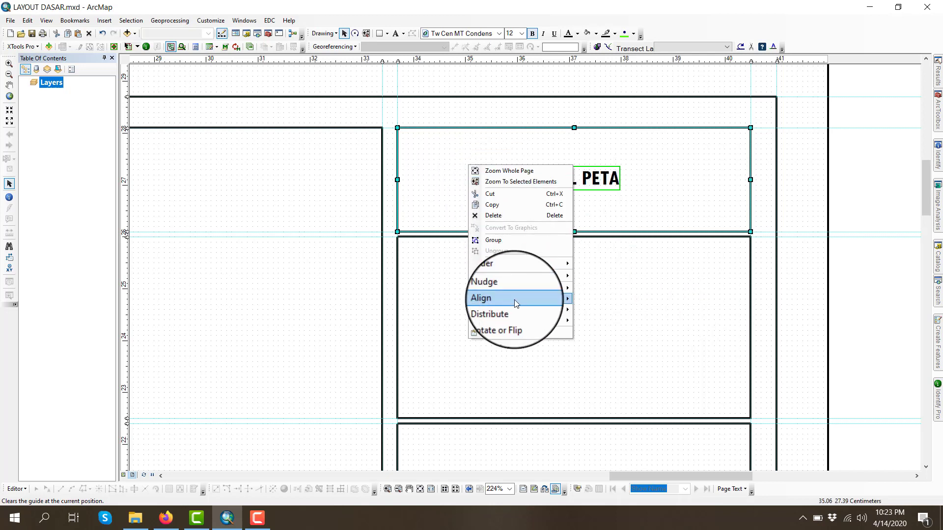
{"action": "mouse_move", "coordinate": [514, 300]}
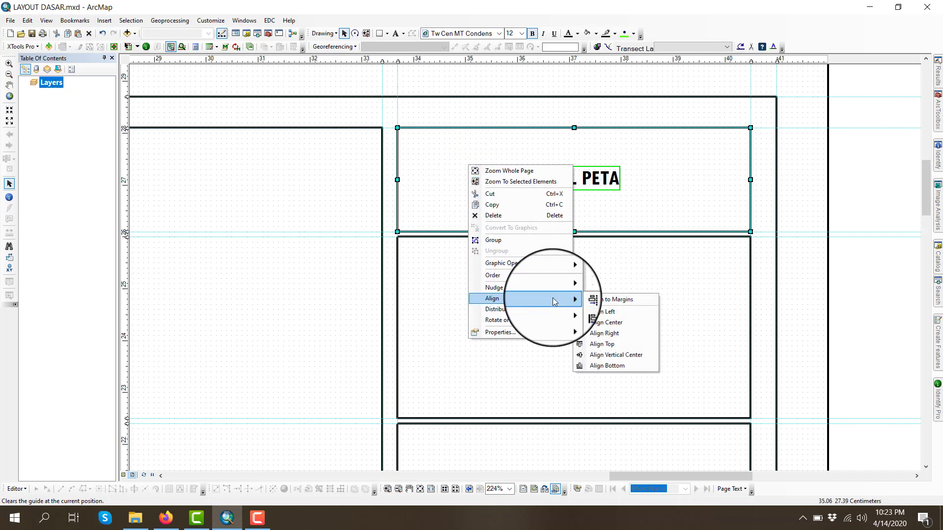
{"action": "left_click", "coordinate": [622, 354]}
{"action": "left_click", "coordinate": [857, 177]}
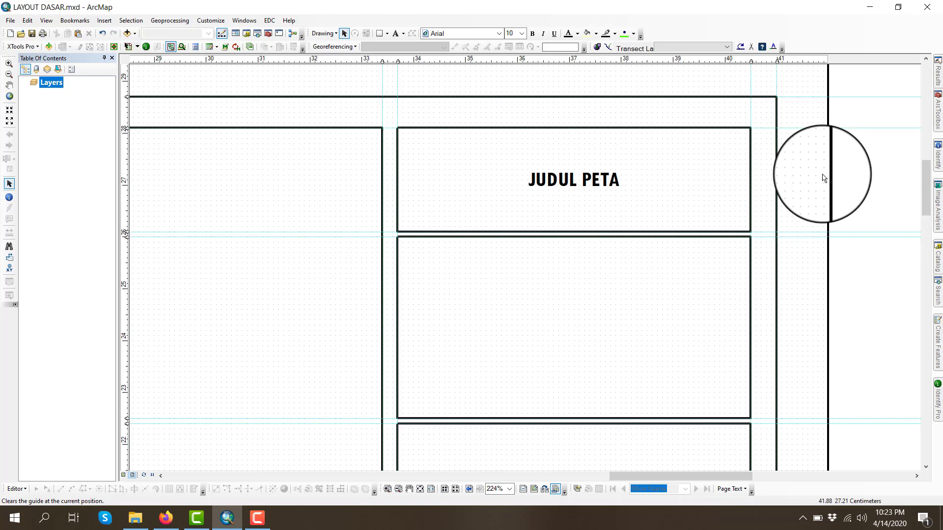
- Set the JUDUL PETA text's font size to 14
{"action": "left_click", "coordinate": [581, 185]}
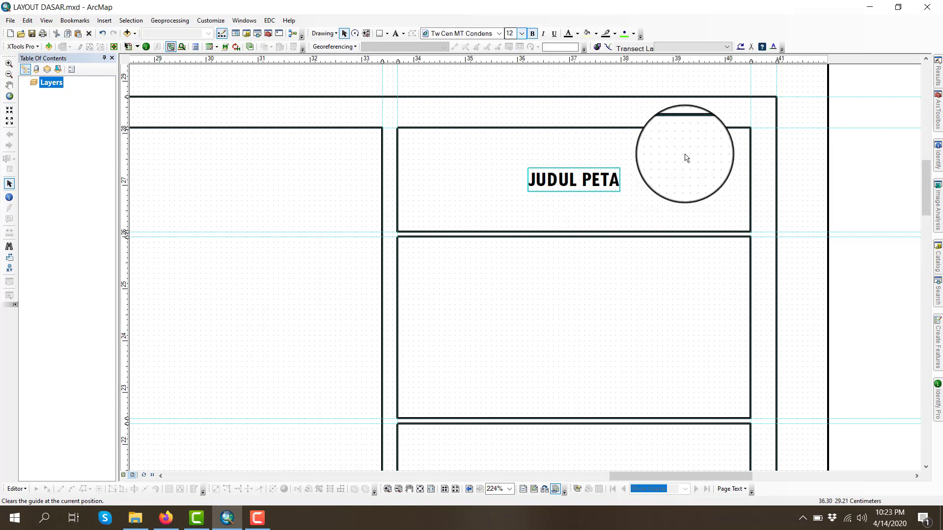
{"action": "left_click", "coordinate": [522, 34]}
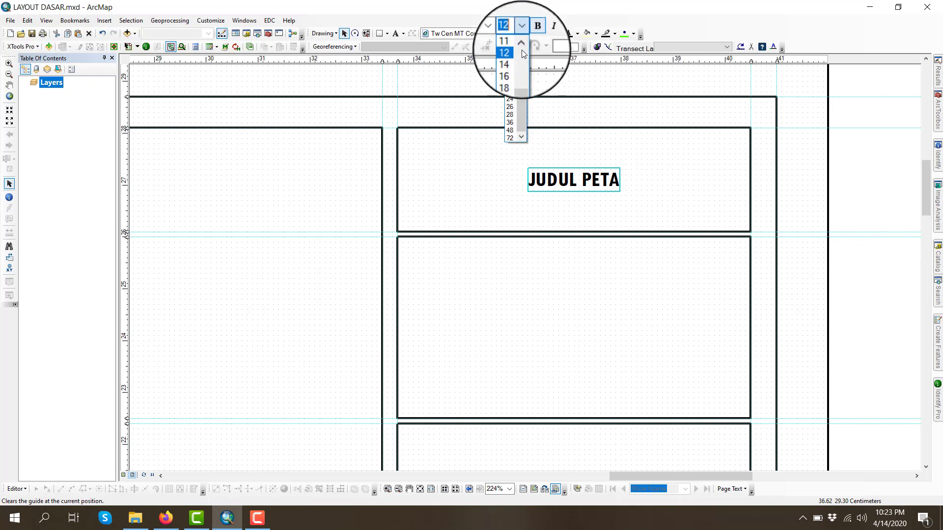
{"action": "left_click", "coordinate": [509, 59]}
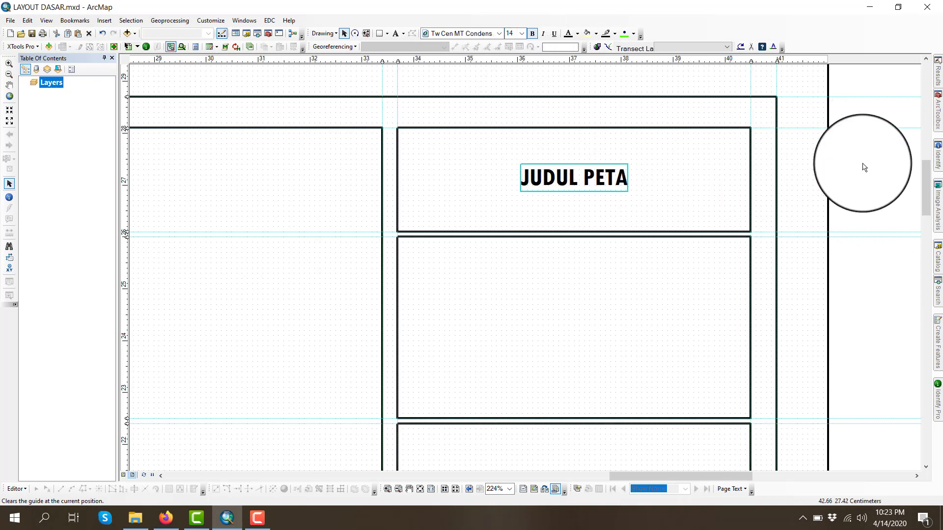
{"action": "left_click", "coordinate": [864, 167]}
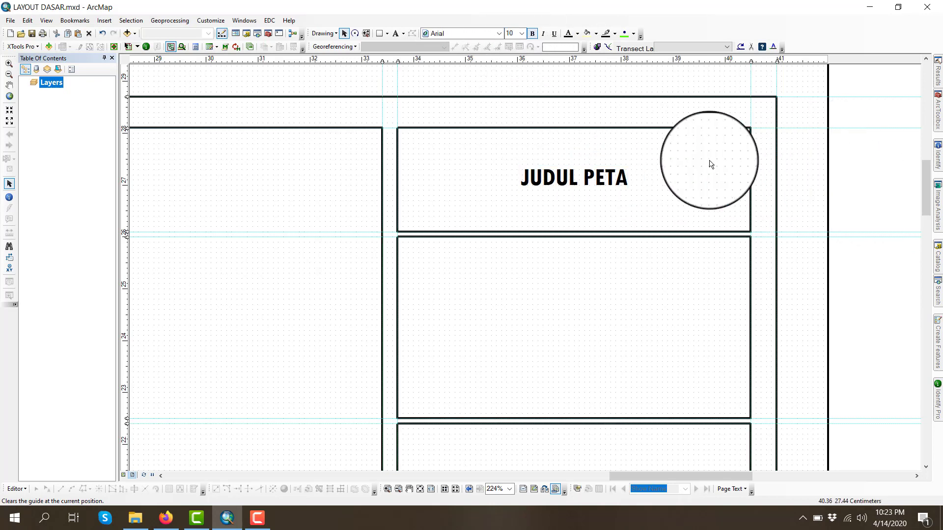
- Re-centre the 14-point JUDUL PETA text vertically and horizontally on the topmost box using the Align commands
{"action": "left_click", "coordinate": [566, 177]}
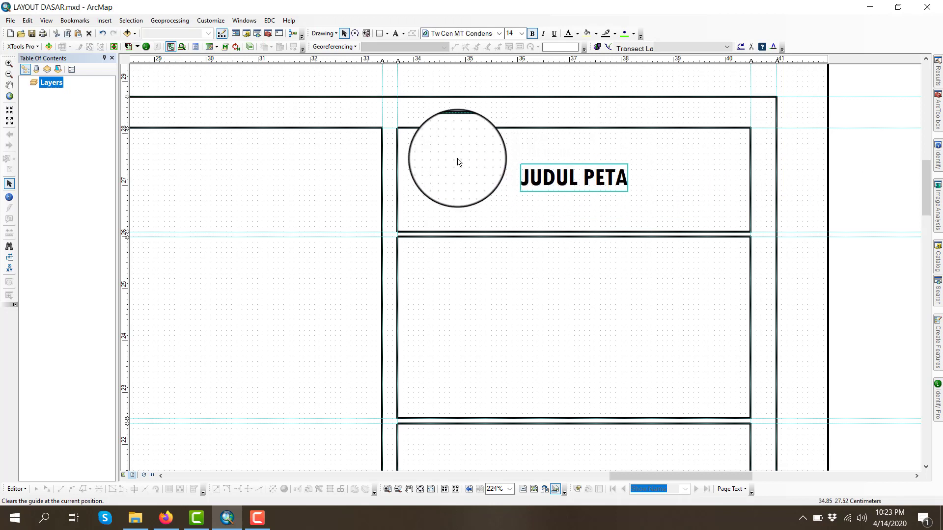
{"action": "left_click", "coordinate": [458, 162], "text": "shift"}
{"action": "right_click", "coordinate": [457, 162]}
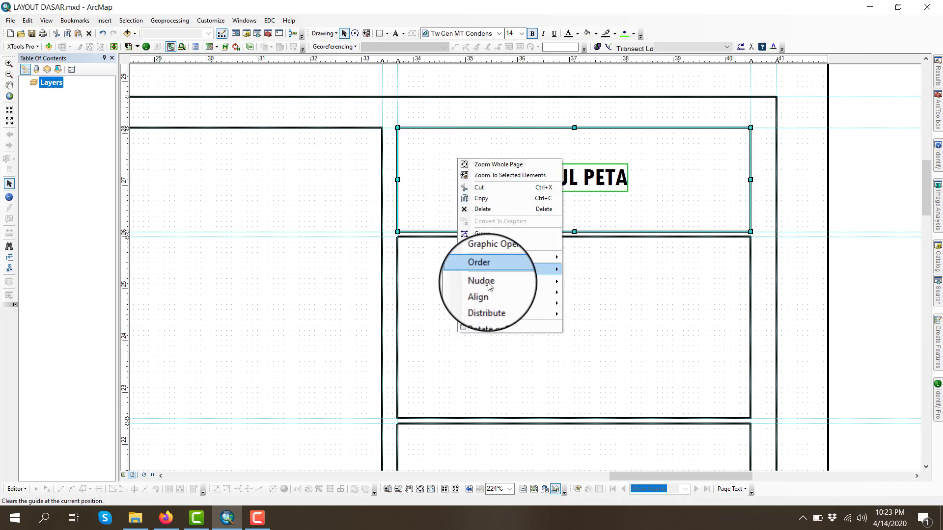
{"action": "mouse_move", "coordinate": [488, 293]}
{"action": "left_click", "coordinate": [585, 343]}
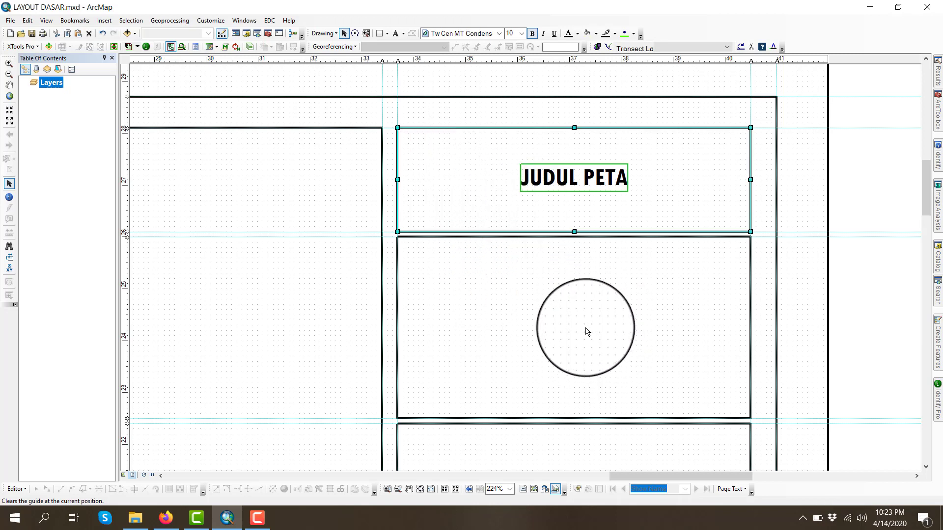
{"action": "right_click", "coordinate": [471, 184]}
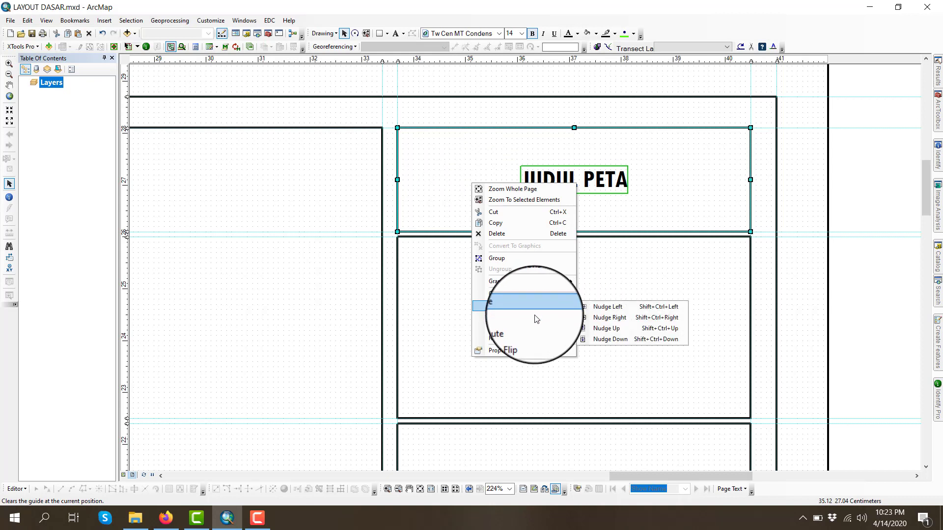
{"action": "mouse_move", "coordinate": [565, 318]}
{"action": "left_click", "coordinate": [606, 347]}
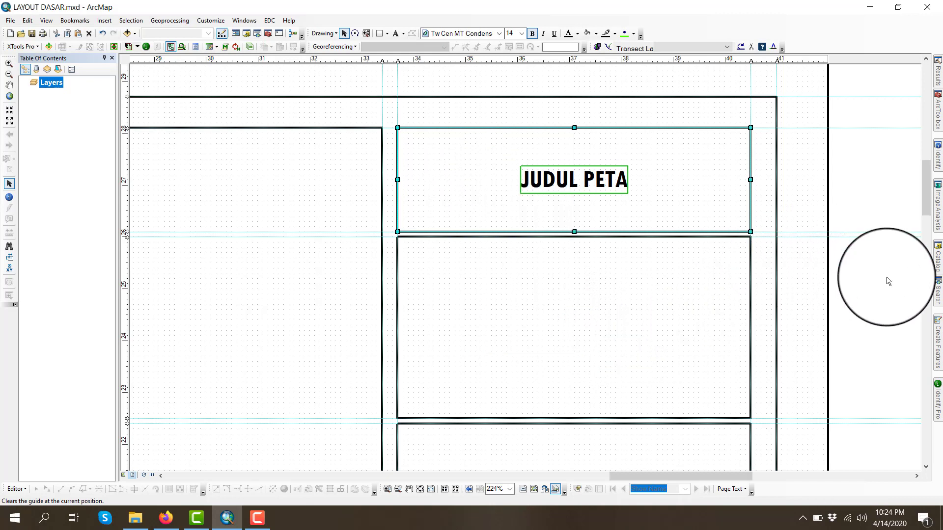
{"action": "left_click", "coordinate": [827, 278]}
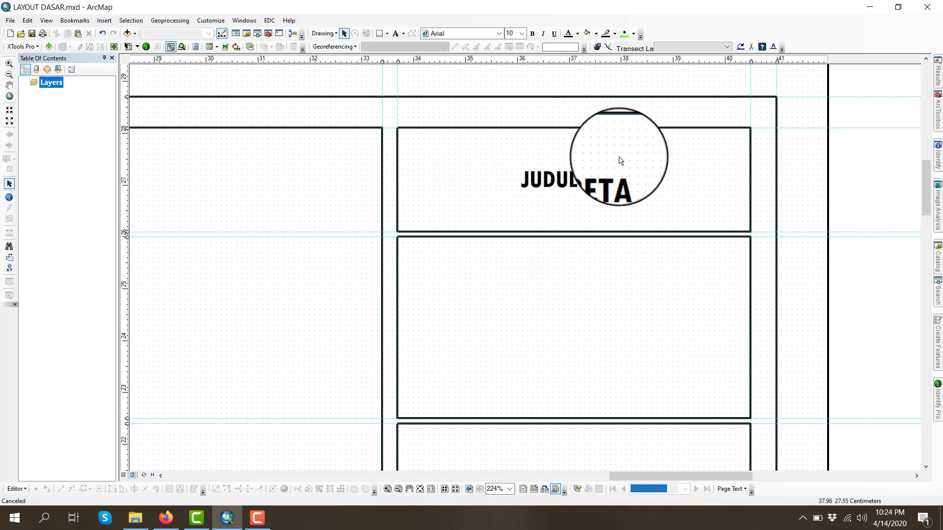
- Move only the JUDUL PETA text into the lower-left corner of the topmost box
{"action": "left_click", "coordinate": [602, 179]}
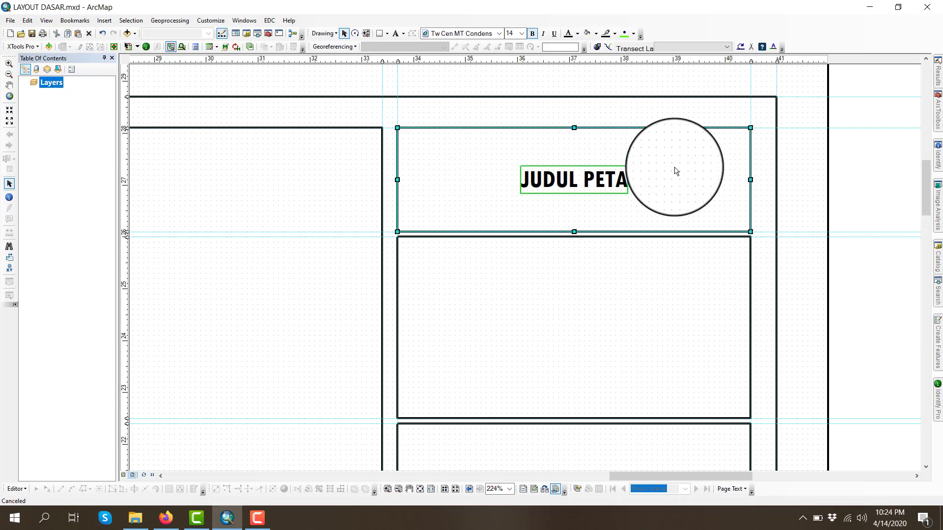
{"action": "left_click", "coordinate": [582, 190]}
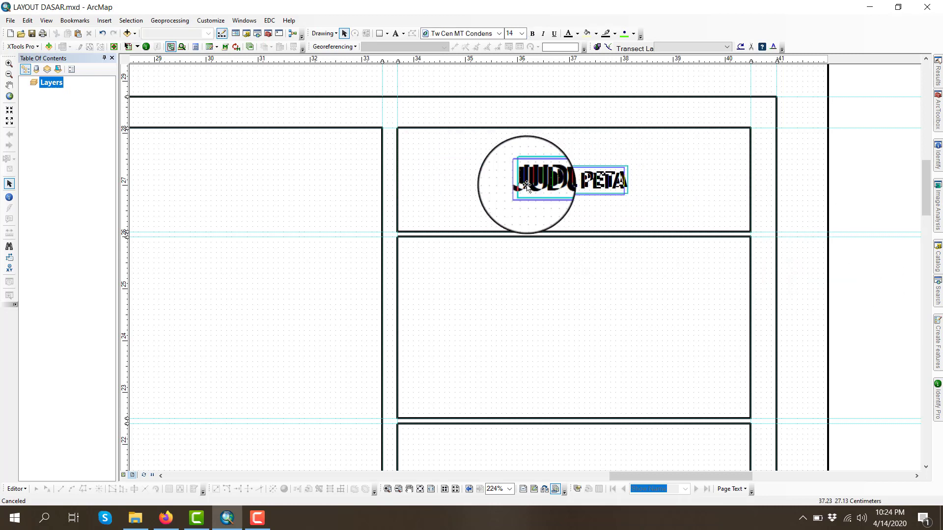
{"action": "left_click_drag", "start_coordinate": [527, 185], "coordinate": [481, 204]}
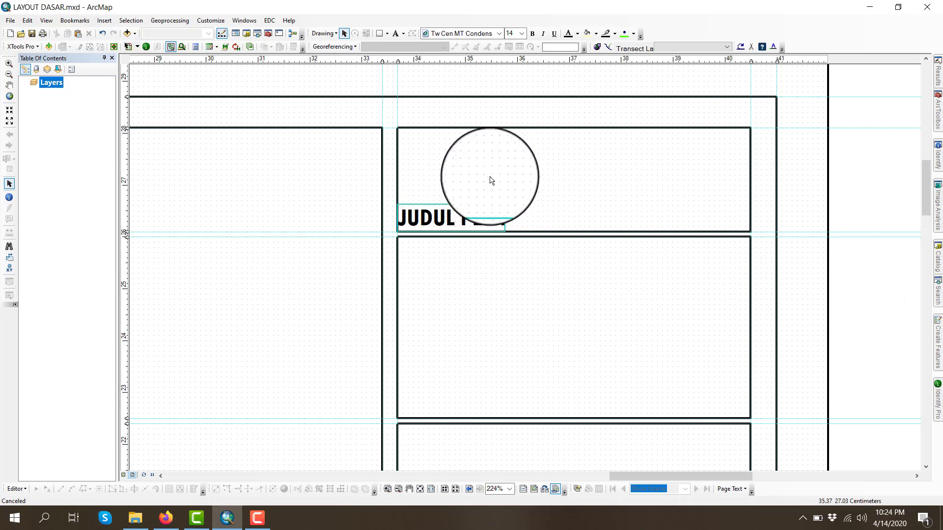
{"action": "right_click", "coordinate": [490, 180]}
{"action": "left_click", "coordinate": [846, 288]}
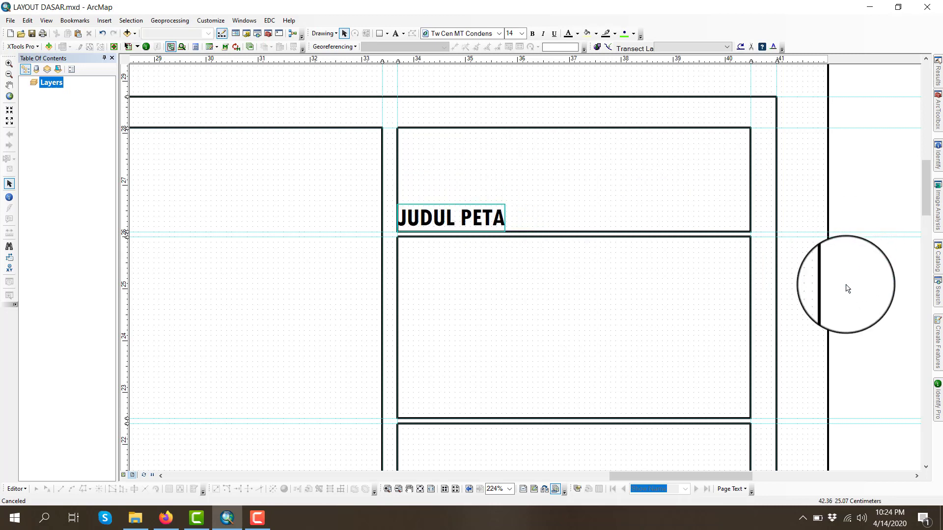
- Bring the JUDUL PETA text from the box's lower-left corner back to its middle with Align Center and Align Vertical Center
{"action": "left_click", "coordinate": [497, 219]}
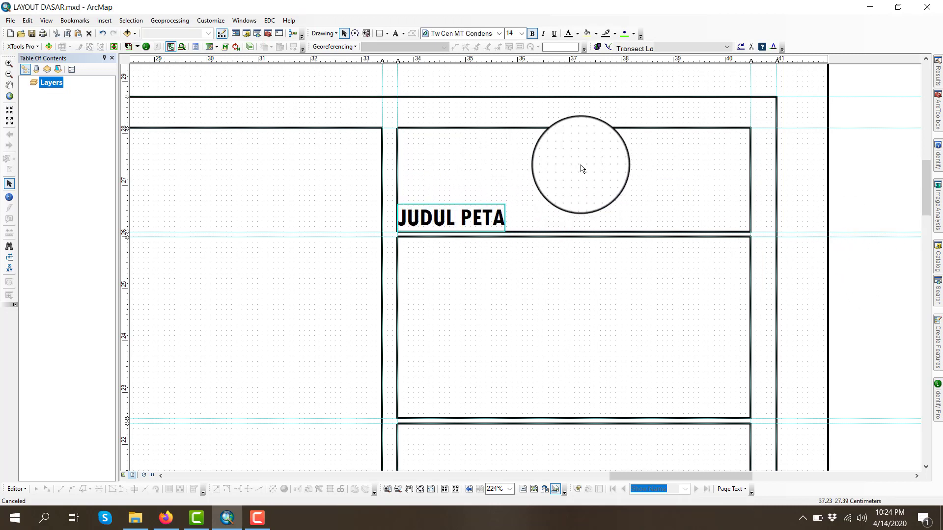
{"action": "right_click", "coordinate": [580, 166]}
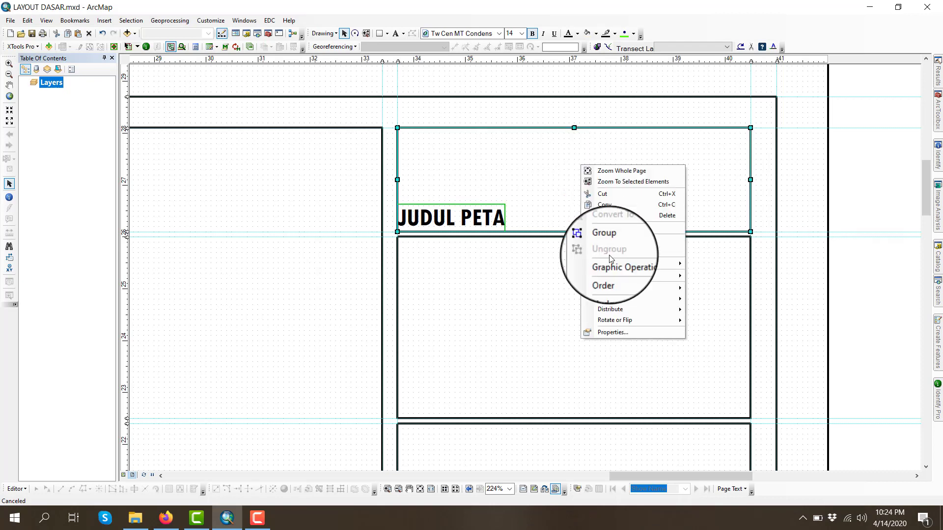
{"action": "mouse_move", "coordinate": [630, 299]}
{"action": "left_click", "coordinate": [716, 323]}
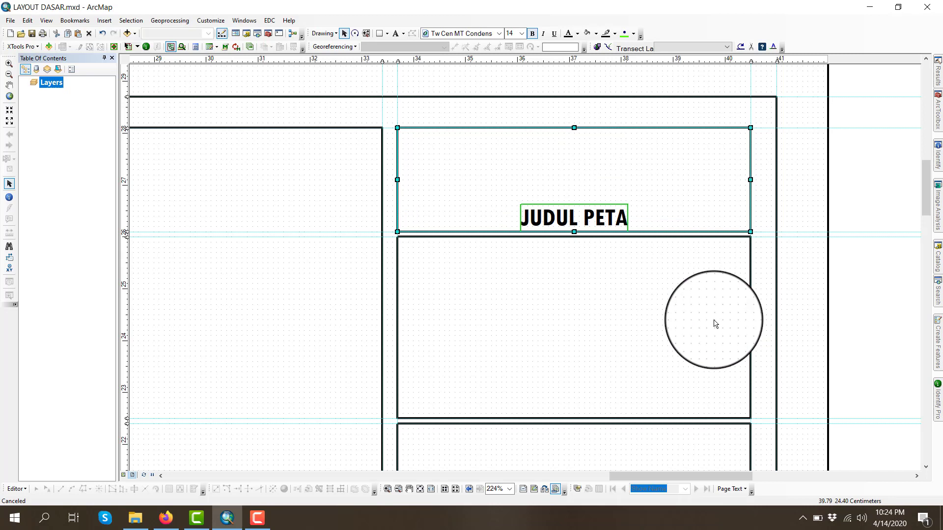
{"action": "right_click", "coordinate": [579, 158]}
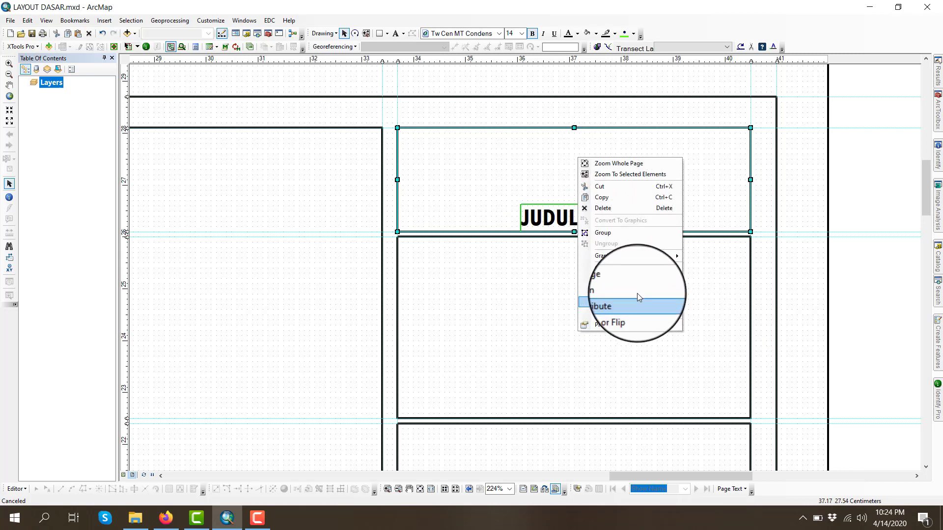
{"action": "mouse_move", "coordinate": [633, 291]}
{"action": "left_click", "coordinate": [730, 348]}
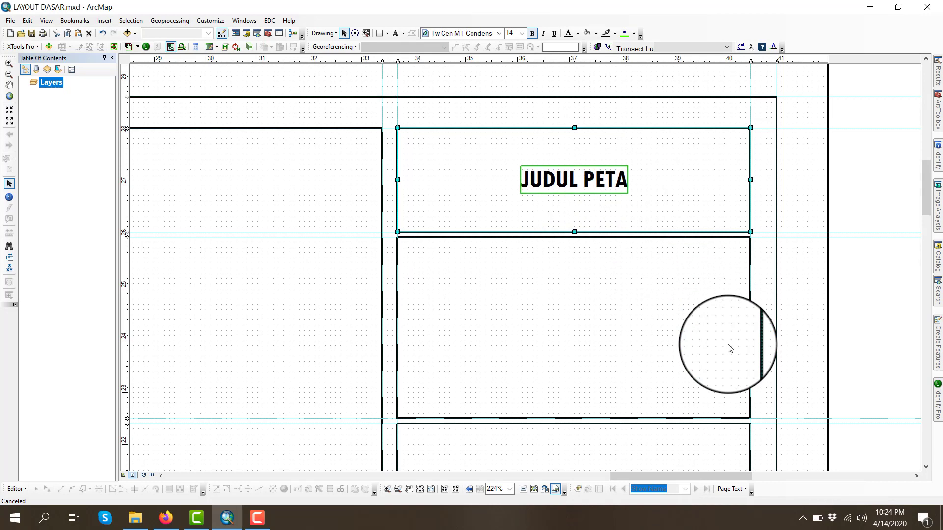
- Move the JUDUL PETA text into the lower-right corner of the topmost box and deselect it
{"action": "left_click", "coordinate": [583, 179]}
{"action": "left_click_drag", "start_coordinate": [609, 172], "coordinate": [715, 202]}
{"action": "left_click", "coordinate": [823, 169]}
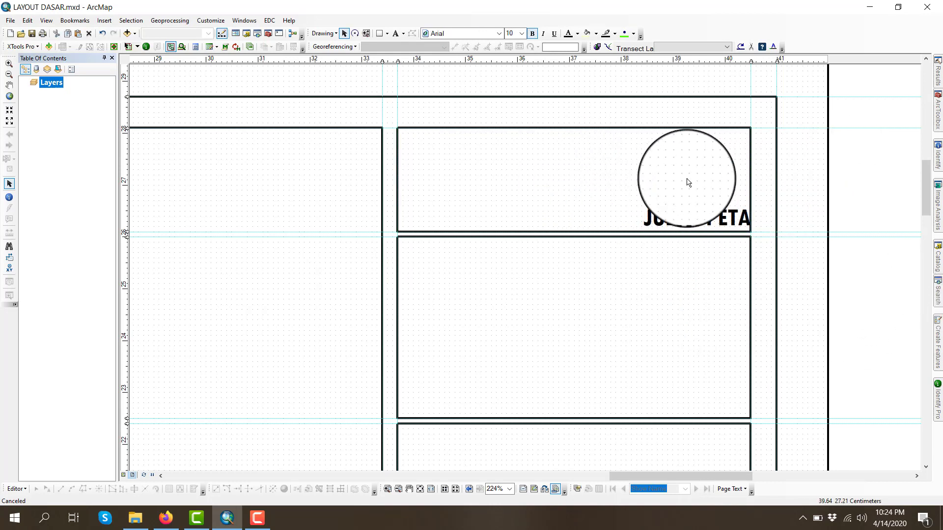
- Centre the JUDUL PETA text vertically on the topmost box with Align Vertical Center and deselect both elements
{"action": "left_click", "coordinate": [676, 214]}
{"action": "right_click", "coordinate": [515, 158]}
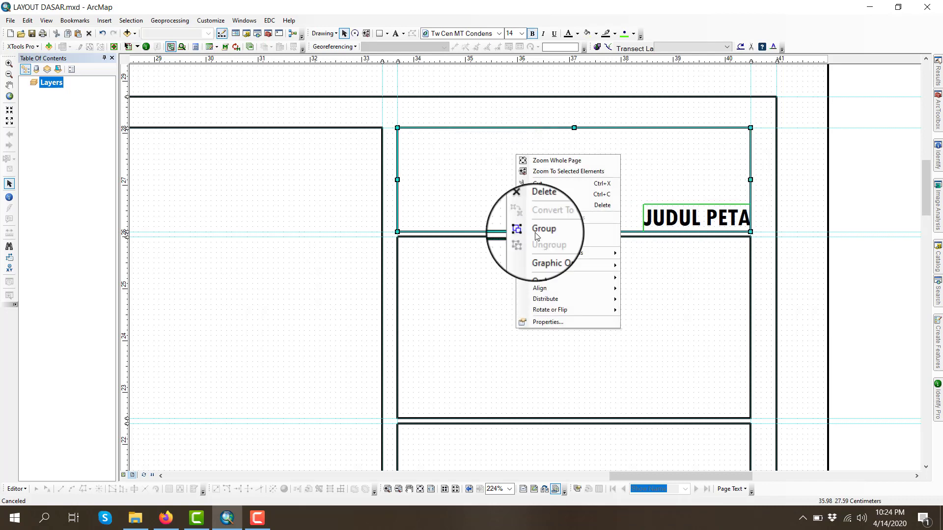
{"action": "mouse_move", "coordinate": [547, 289]}
{"action": "left_click", "coordinate": [682, 345]}
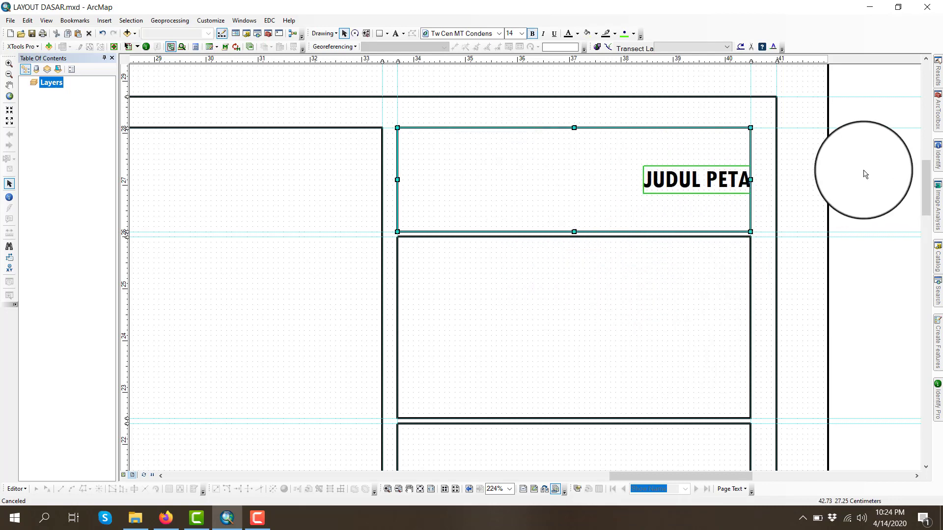
{"action": "left_click", "coordinate": [864, 173]}
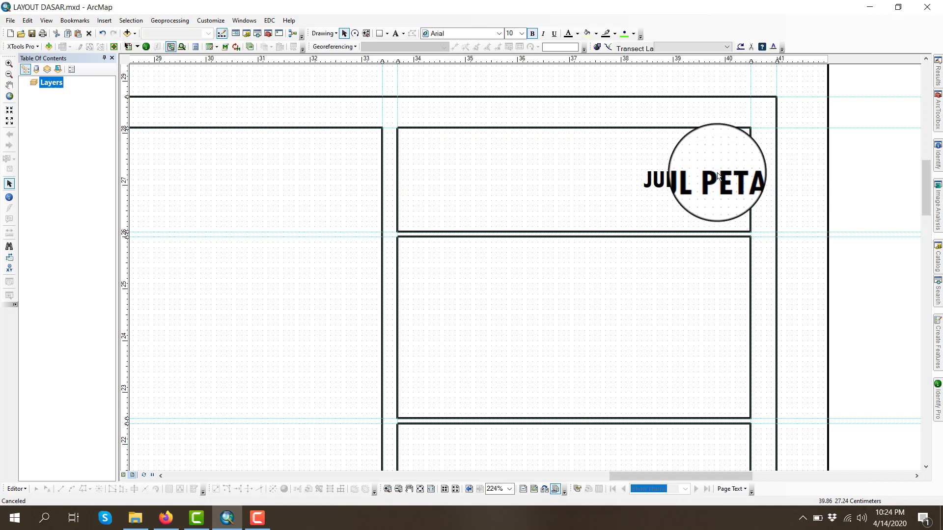
- Centre the JUDUL PETA text horizontally on the topmost box with Align Center and deselect both elements
{"action": "left_click", "coordinate": [680, 179]}
{"action": "right_click", "coordinate": [521, 169]}
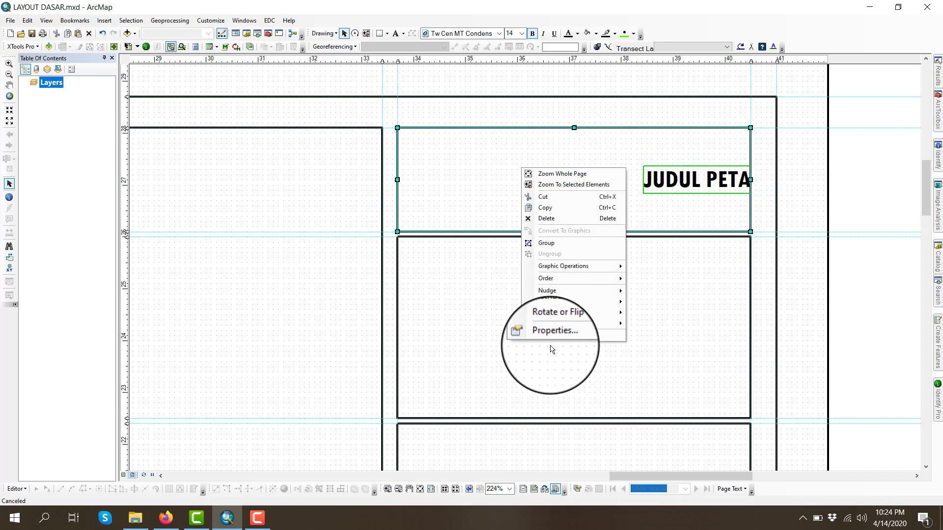
{"action": "mouse_move", "coordinate": [609, 301]}
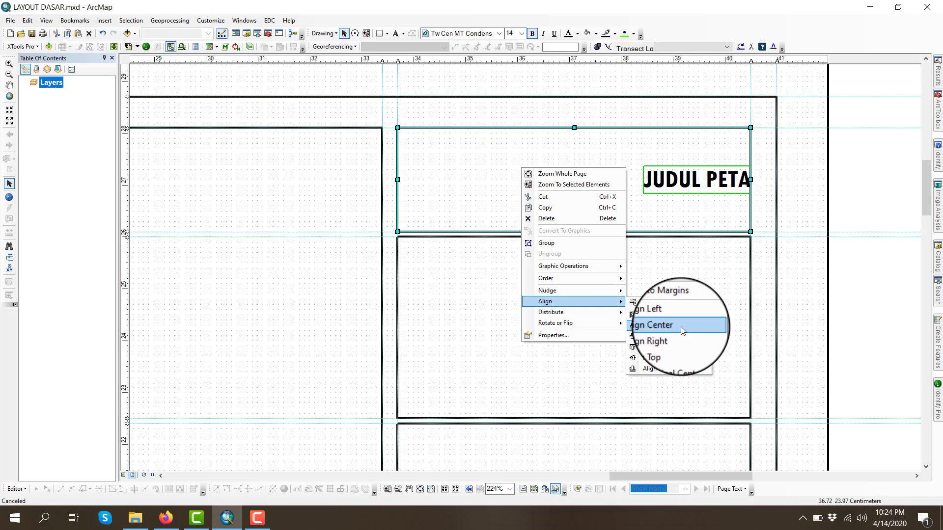
{"action": "left_click", "coordinate": [661, 325]}
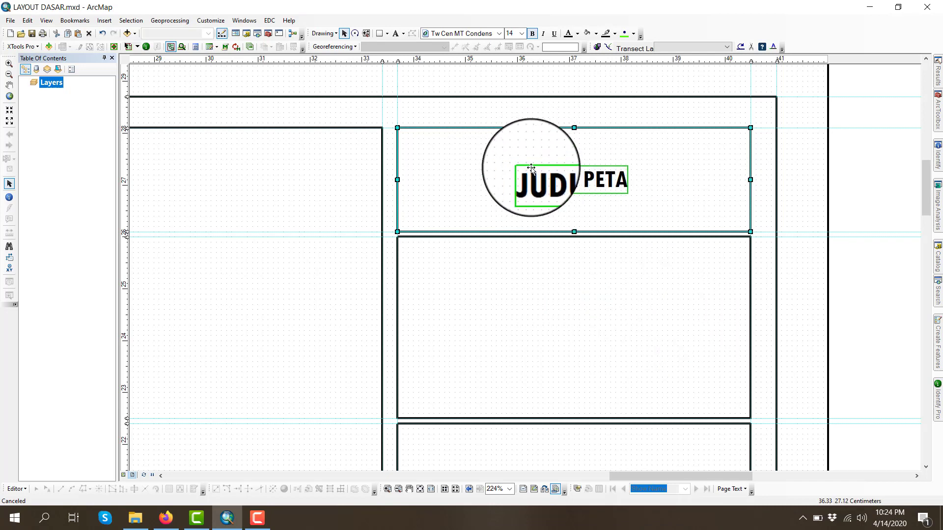
{"action": "left_click", "coordinate": [874, 252]}
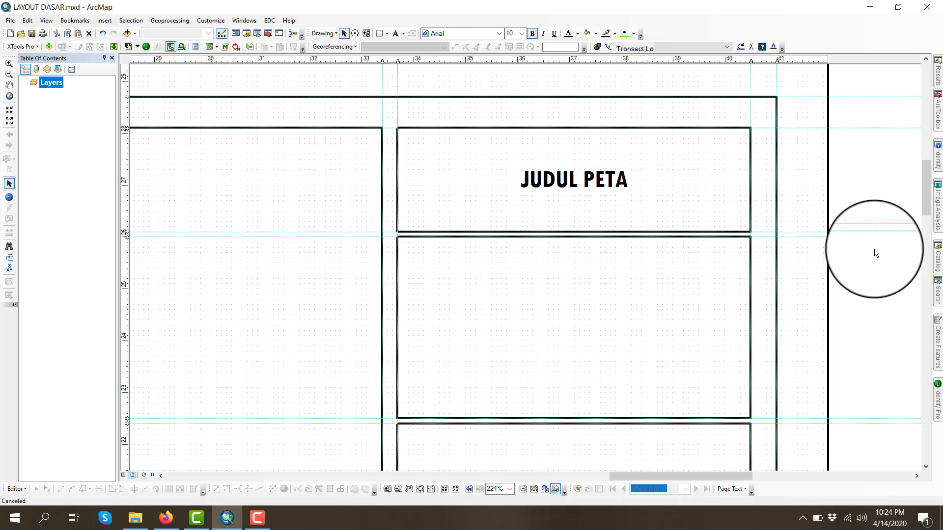
- Add a vertical and a horizontal guide about 0.2 cm inside the left and upper edges of the lowest box
{"action": "left_click", "coordinate": [420, 489]}
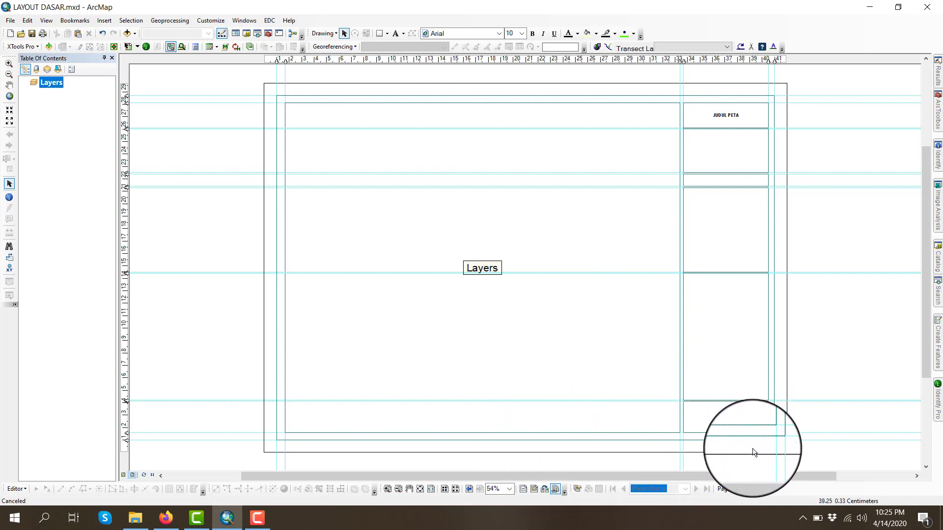
{"action": "scroll", "coordinate": [736, 455], "scroll_direction": "up", "scroll_amount": 5}
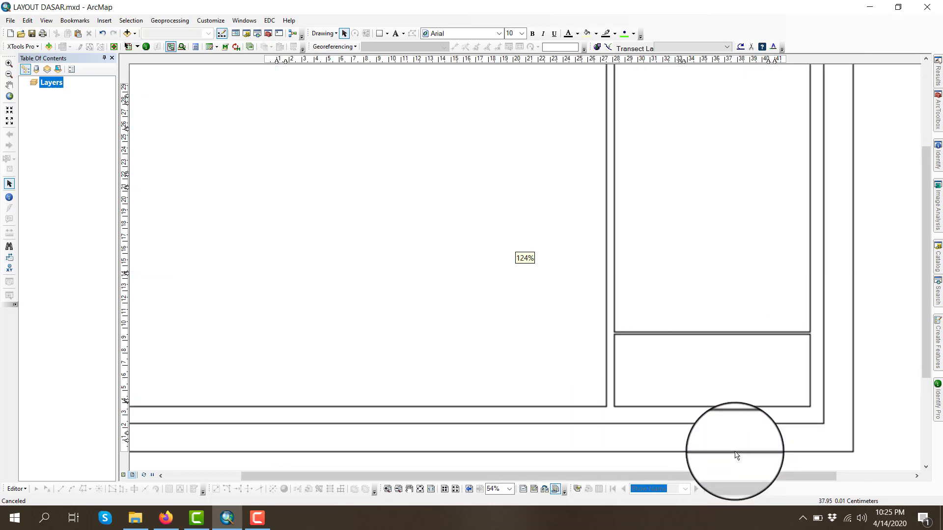
{"action": "scroll", "coordinate": [737, 454], "scroll_direction": "up", "scroll_amount": 4}
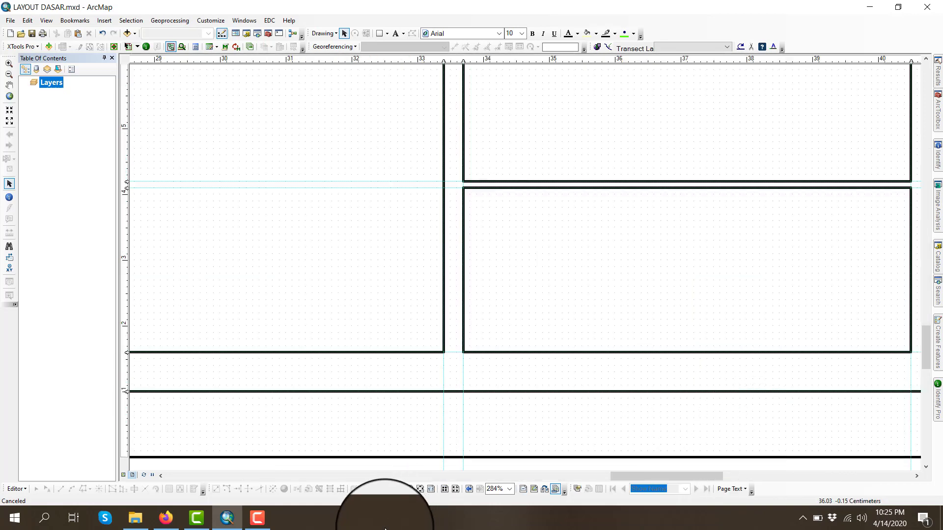
{"action": "left_click", "coordinate": [409, 489]}
{"action": "left_click_drag", "start_coordinate": [650, 220], "coordinate": [443, 196]}
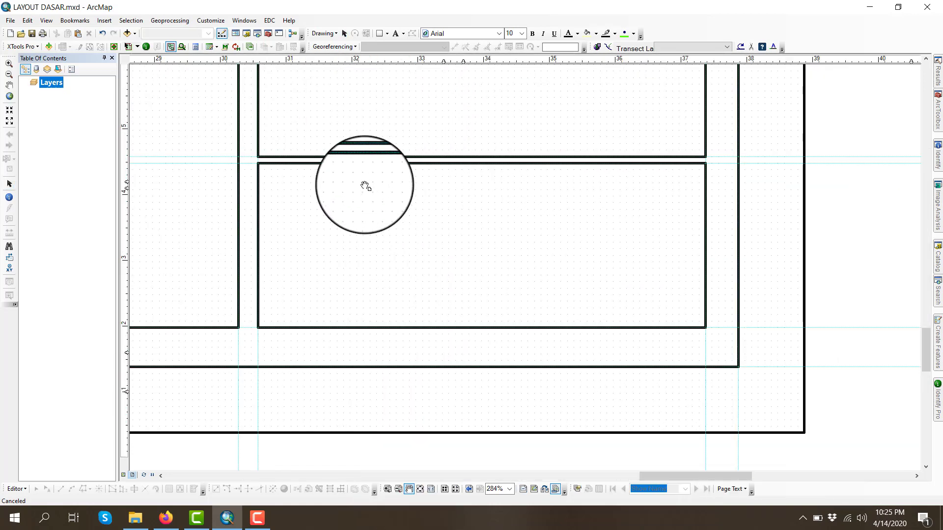
{"action": "scroll", "coordinate": [364, 186], "scroll_direction": "up", "scroll_amount": 2}
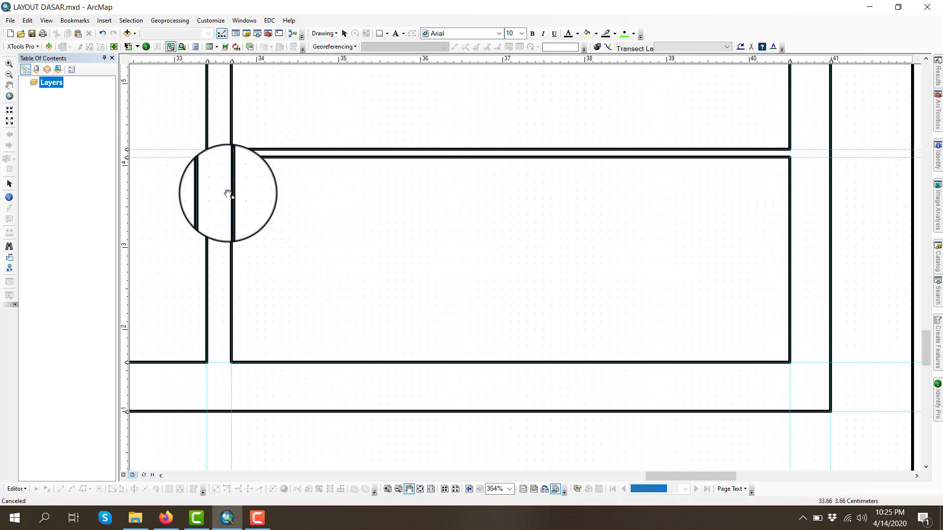
{"action": "left_click", "coordinate": [249, 63]}
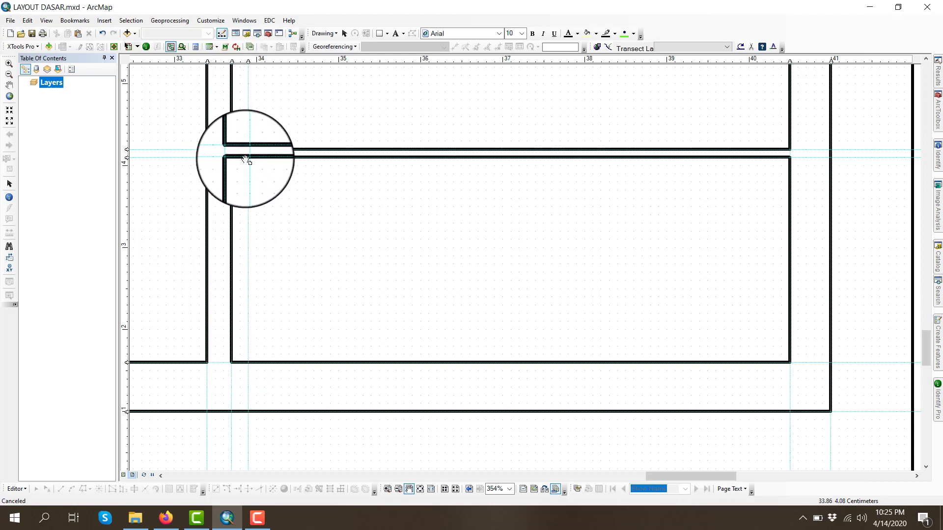
{"action": "left_click", "coordinate": [125, 173]}
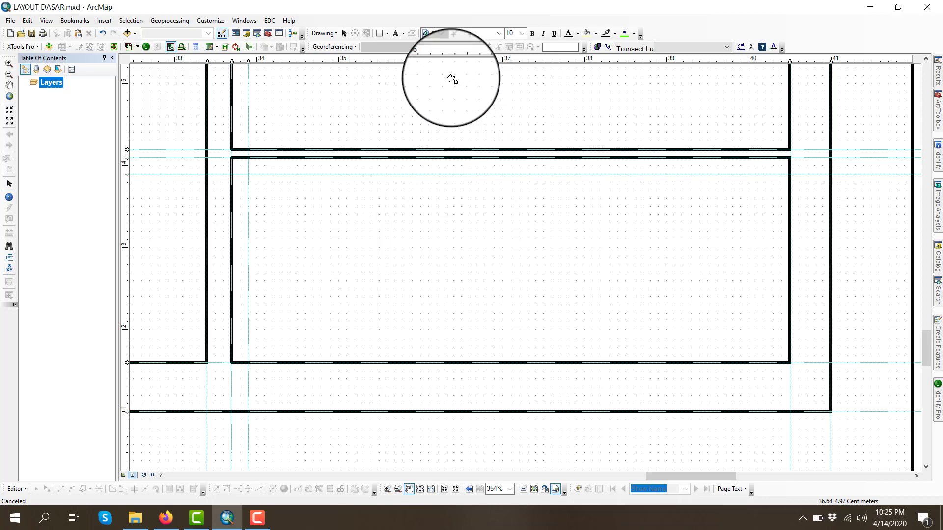
- Insert the text "KETERANGAN RIWAYAT & SUMBER PETA" in the lowest box
{"action": "left_click", "coordinate": [396, 35]}
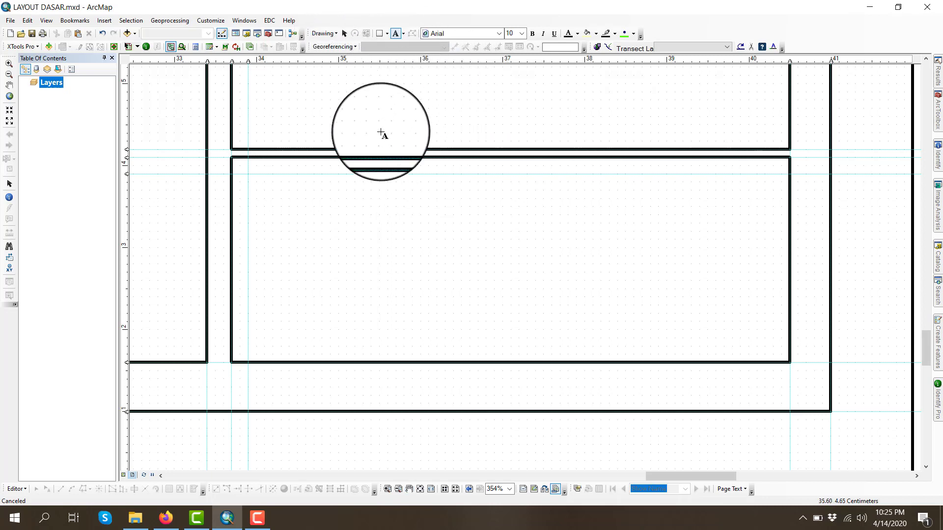
{"action": "left_click", "coordinate": [368, 221]}
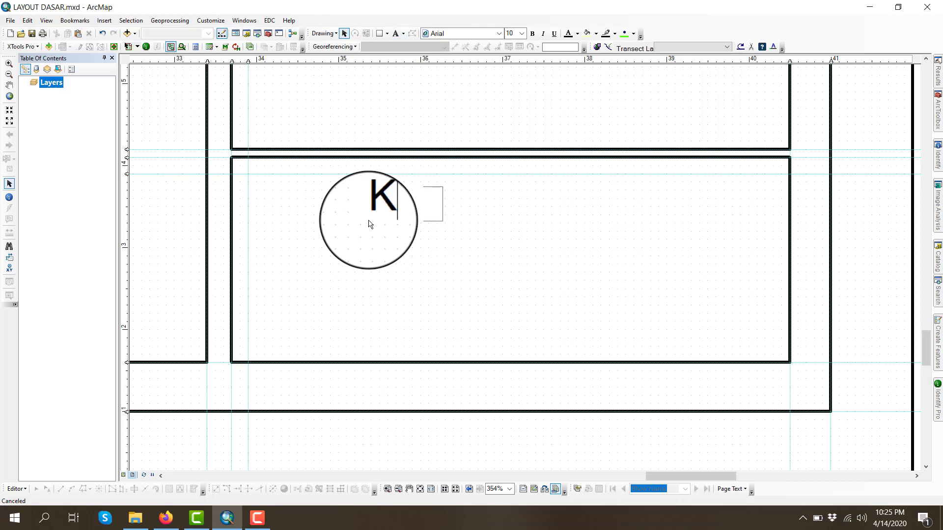
{"action": "type", "text": "KETERANGAN RIWAYAT"}
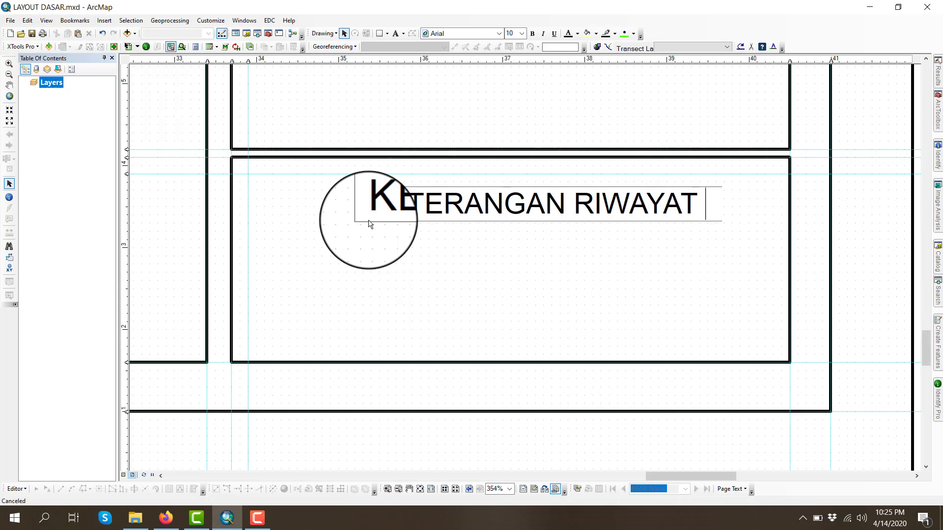
{"action": "type", "text": " & SUMBER PETA"}
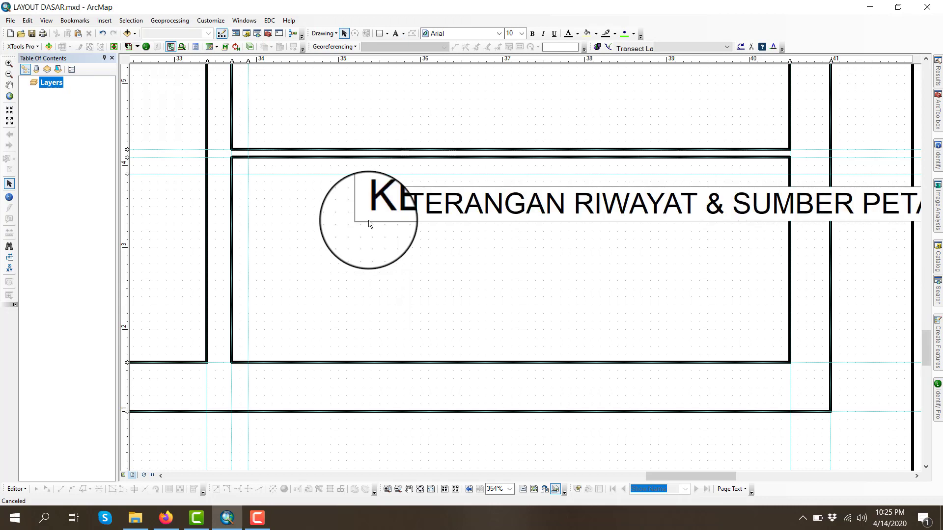
{"action": "left_click", "coordinate": [402, 429]}
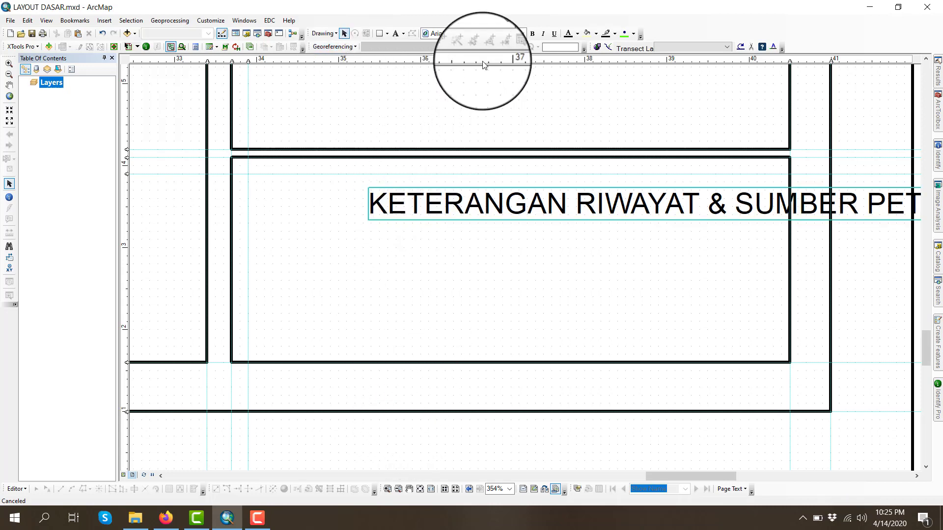
- Format the KETERANGAN RIWAYAT & SUMBER PETA text in bold Arial Narrow
{"action": "left_click", "coordinate": [499, 33]}
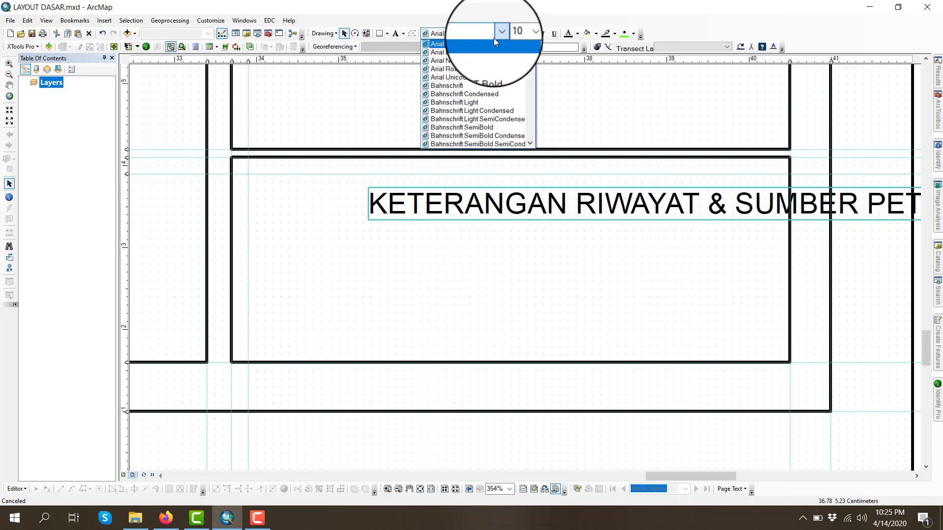
{"action": "left_click", "coordinate": [470, 60]}
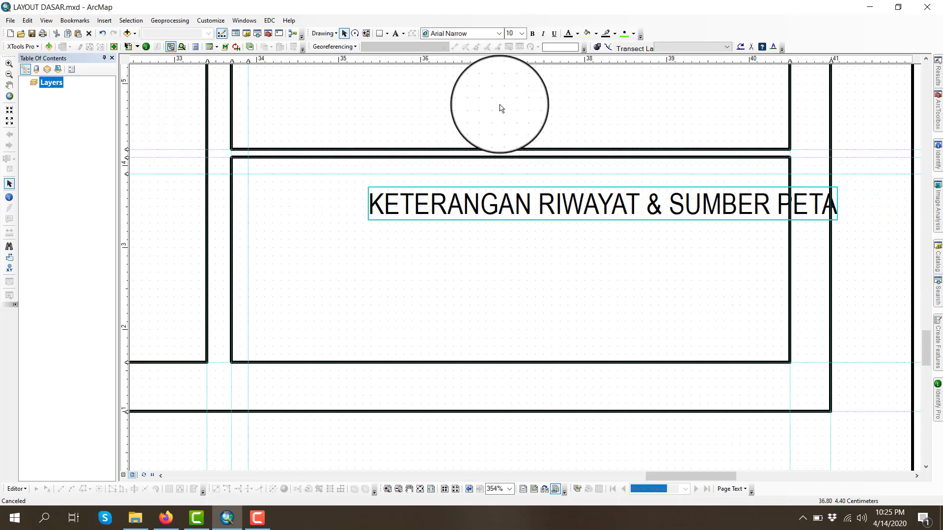
{"action": "left_click", "coordinate": [533, 35]}
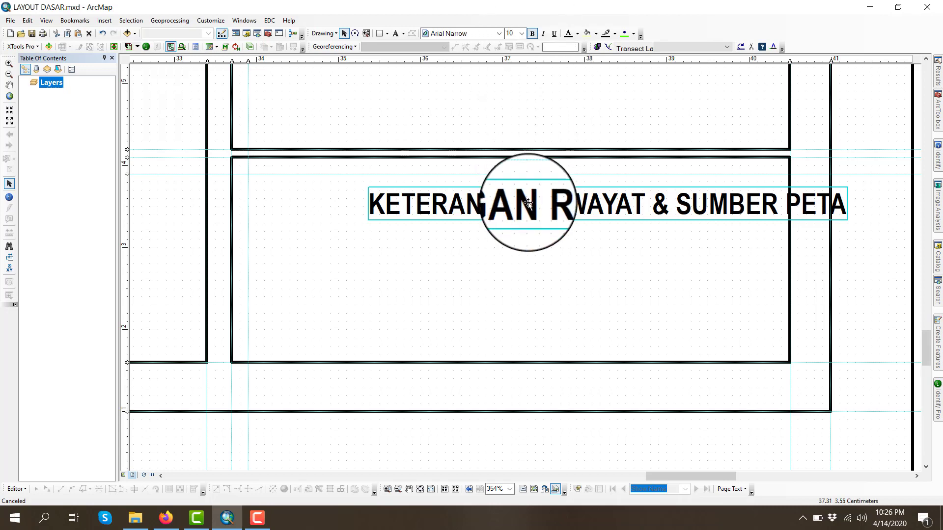
- Move the KETERANGAN RIWAYAT & SUMBER PETA text to the guide intersection in the lowest box's upper-left corner and deselect it
{"action": "left_click_drag", "start_coordinate": [526, 204], "coordinate": [414, 202]}
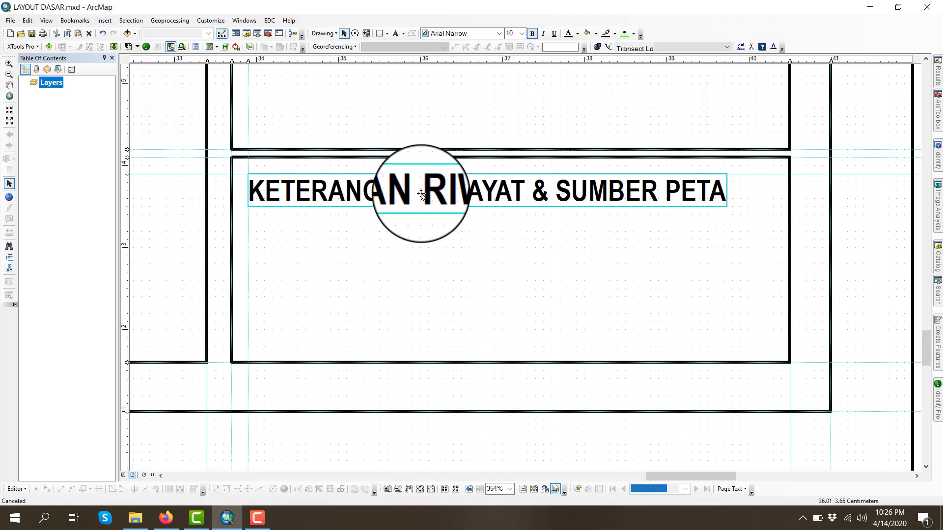
{"action": "left_click", "coordinate": [420, 489]}
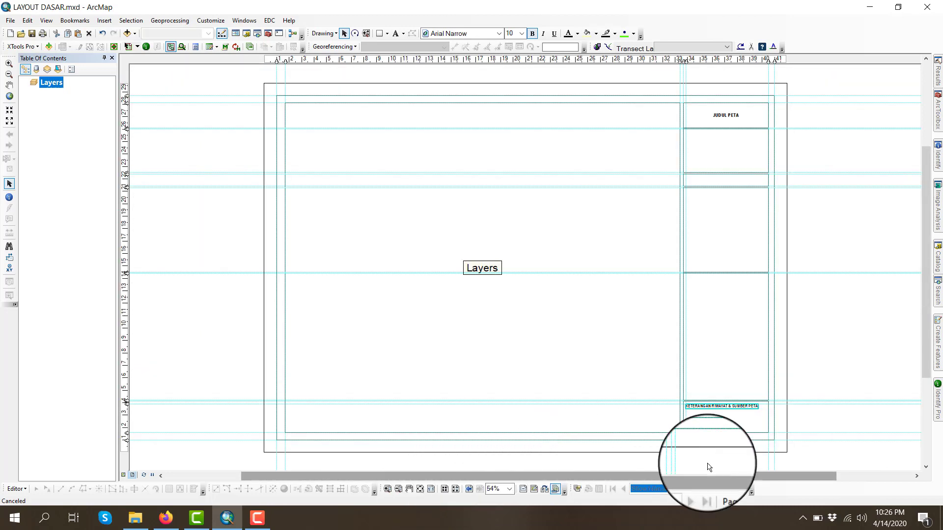
{"action": "left_click", "coordinate": [819, 437]}
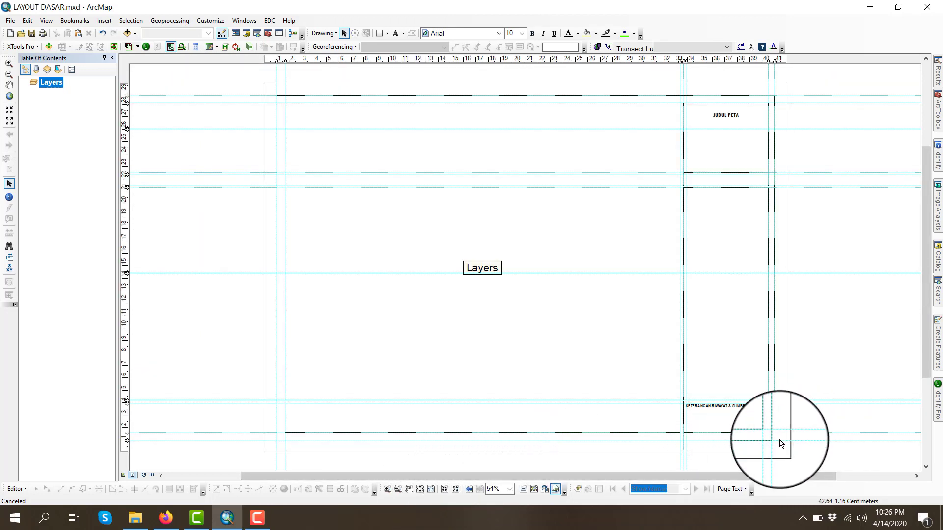
- Add a horizontal guide about 0.1 cm below the KETERANGAN RIWAYAT & SUMBER PETA heading
{"action": "scroll", "coordinate": [747, 430], "scroll_direction": "up", "scroll_amount": 5}
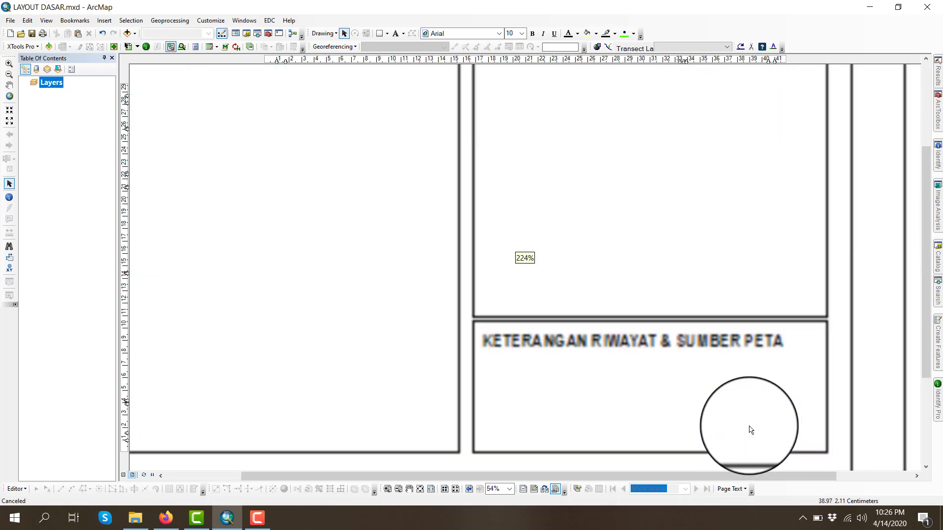
{"action": "scroll", "coordinate": [750, 430], "scroll_direction": "up", "scroll_amount": 3}
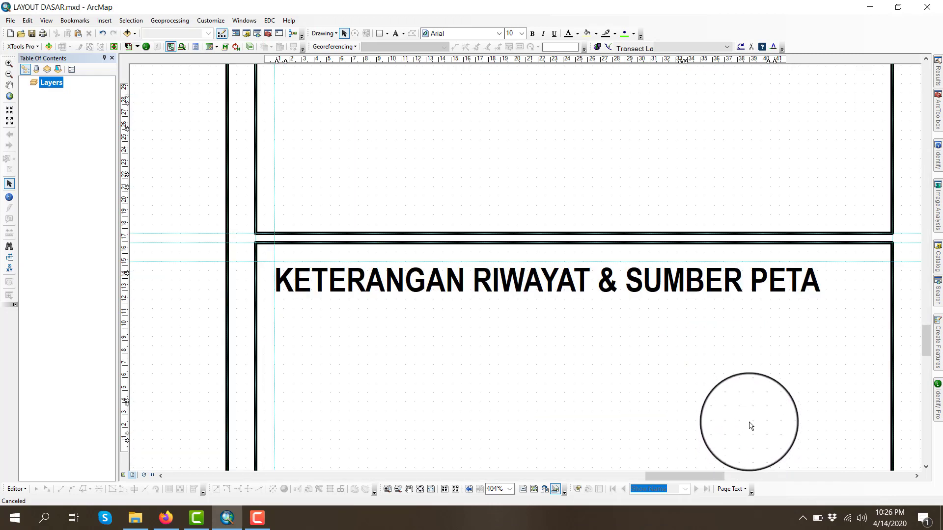
{"action": "left_click", "coordinate": [444, 282]}
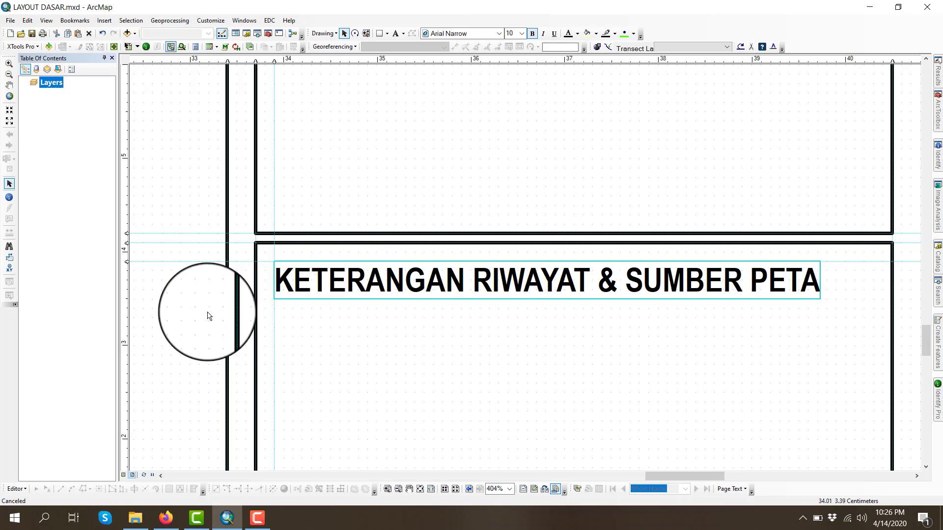
{"action": "left_click", "coordinate": [127, 308]}
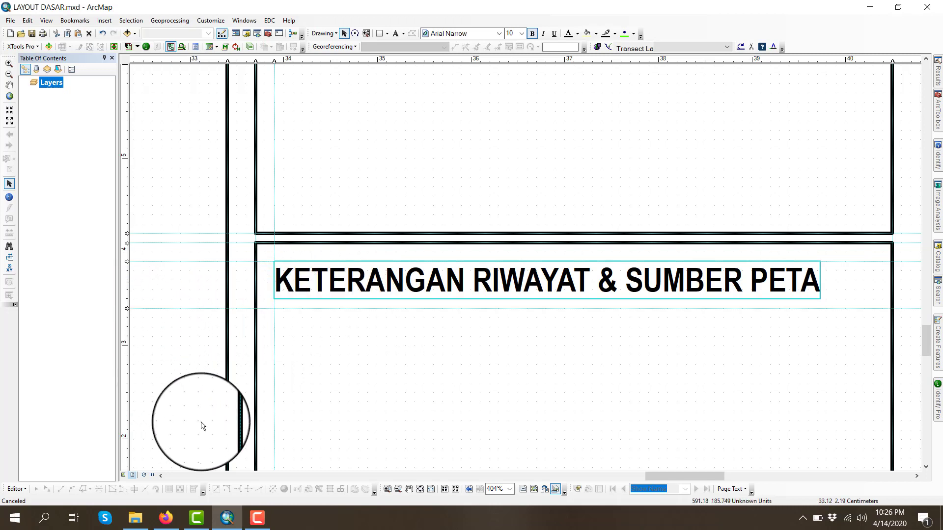
- Insert the text "- Isi dari sumber data yang digunakan" in the lowest box
{"action": "left_click", "coordinate": [420, 489]}
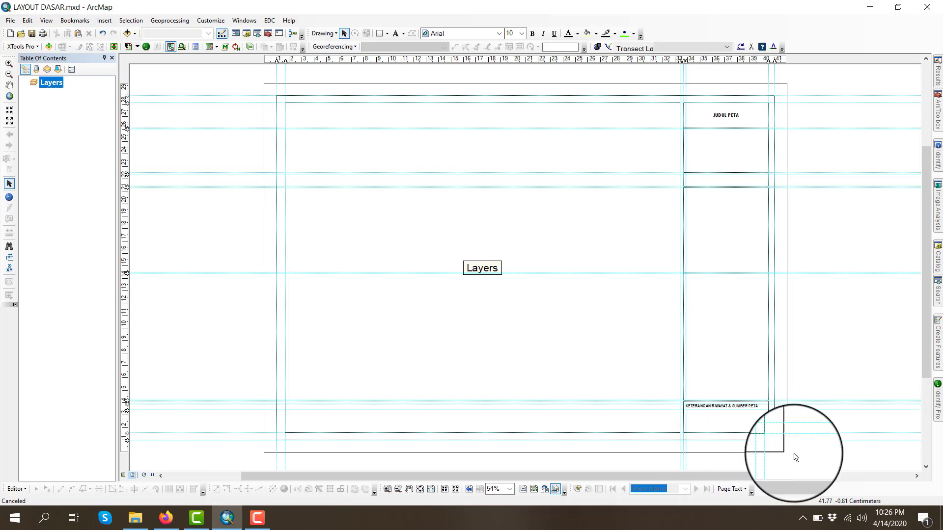
{"action": "scroll", "coordinate": [797, 449], "scroll_direction": "down", "scroll_amount": 5}
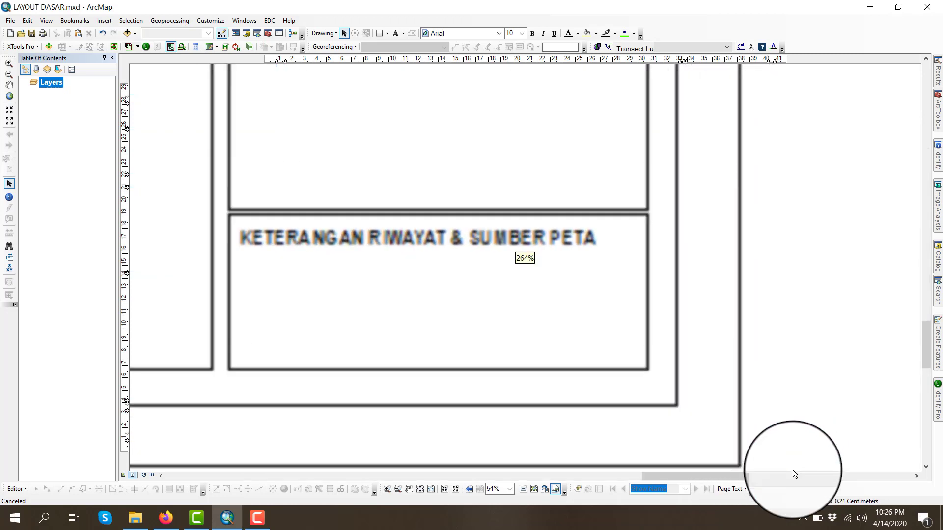
{"action": "scroll", "coordinate": [799, 451], "scroll_direction": "down", "scroll_amount": 1}
{"action": "scroll", "coordinate": [392, 292], "scroll_direction": "down", "scroll_amount": 1}
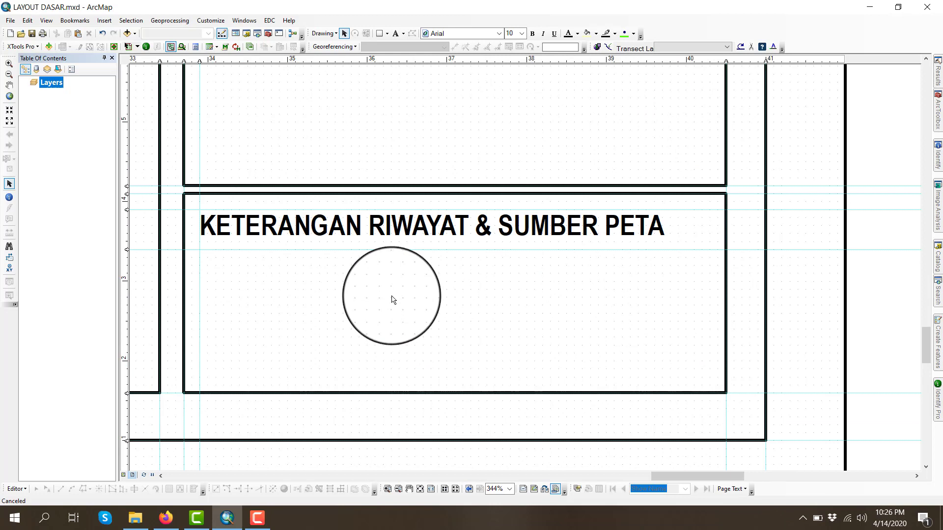
{"action": "left_click", "coordinate": [396, 34]}
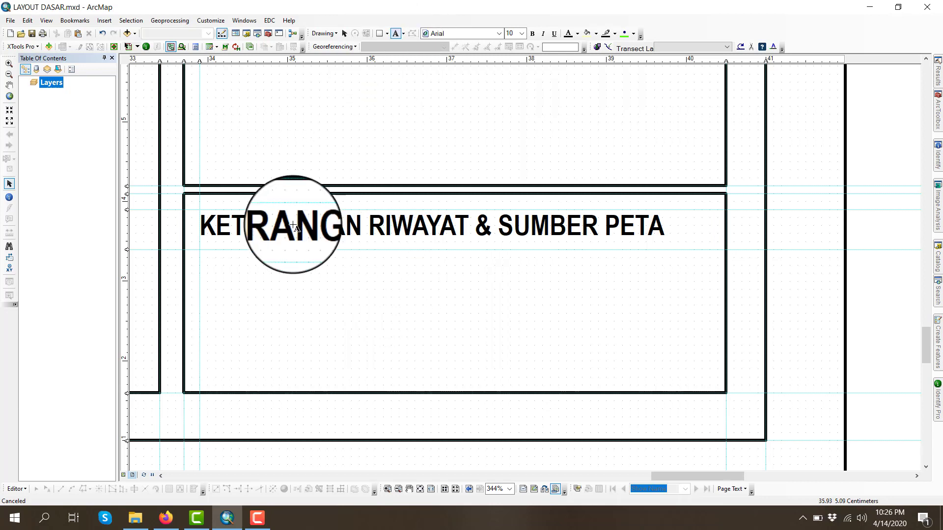
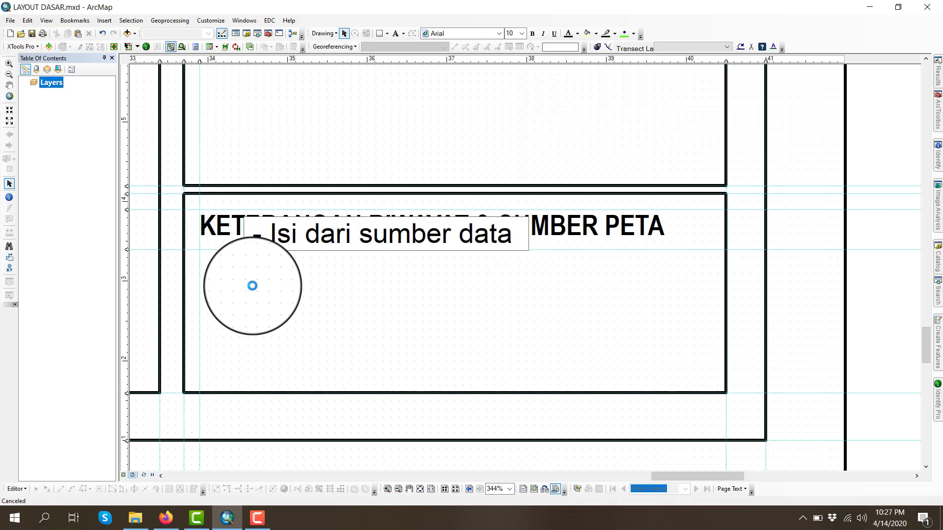
{"action": "type", "text": "ng di"}
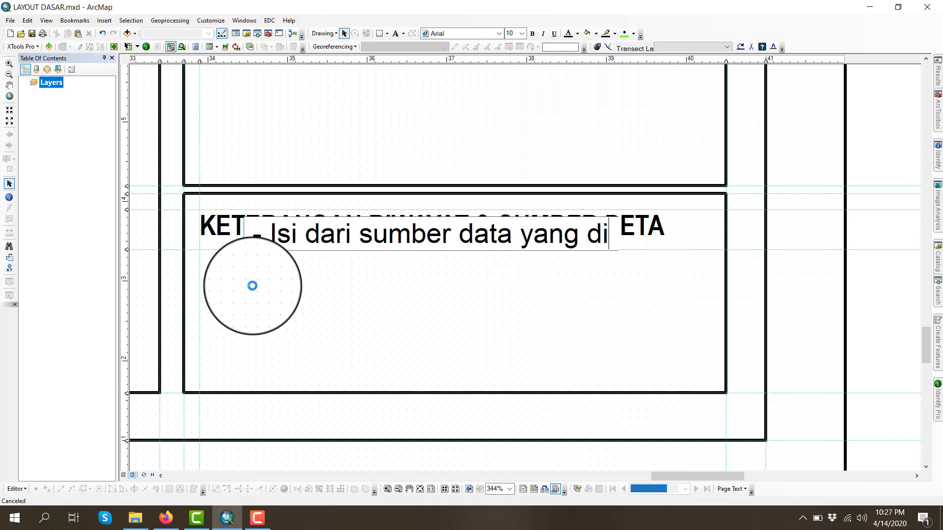
{"action": "type", "text": "gunaka"}
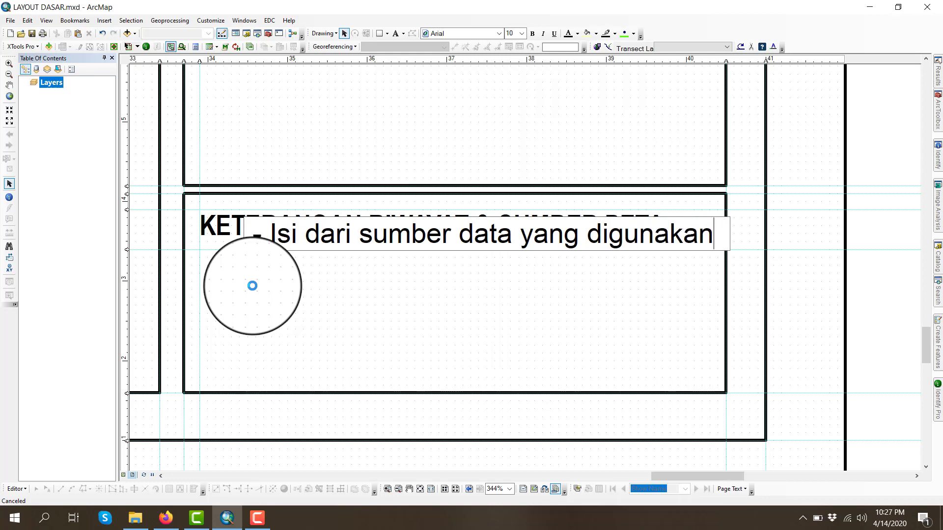
{"action": "type", "text": "n"}
{"action": "key", "text": "Return"}
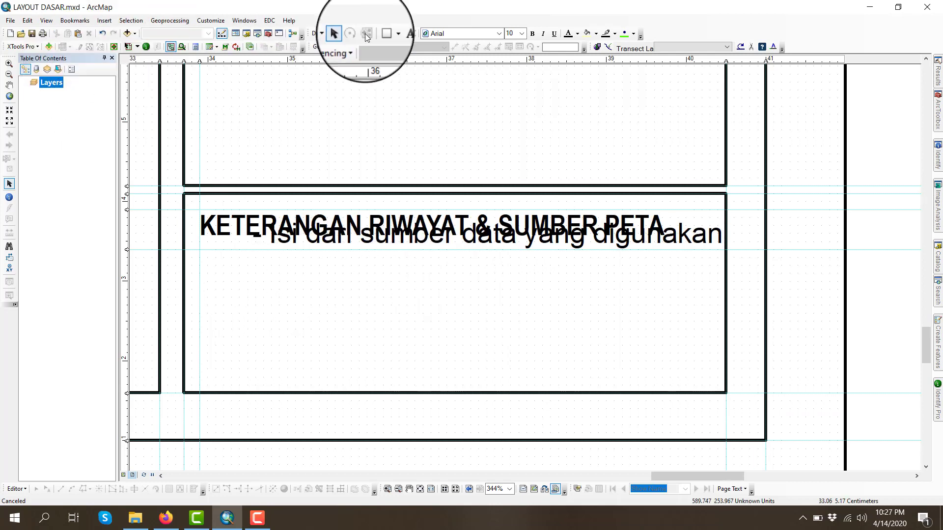
- Set the "- Isi dari sumber data yang digunakan" text to size 7 and align it to the guide intersection just below the heading
{"action": "left_click", "coordinate": [694, 230]}
{"action": "left_click_drag", "start_coordinate": [685, 235], "coordinate": [664, 319]}
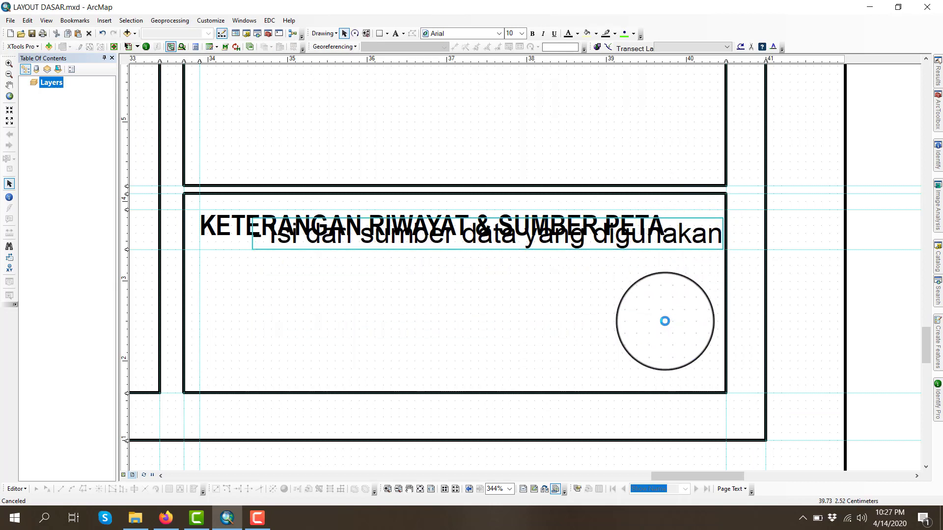
{"action": "left_click", "coordinate": [522, 33]}
{"action": "scroll", "coordinate": [517, 59], "scroll_direction": "up", "scroll_amount": 2}
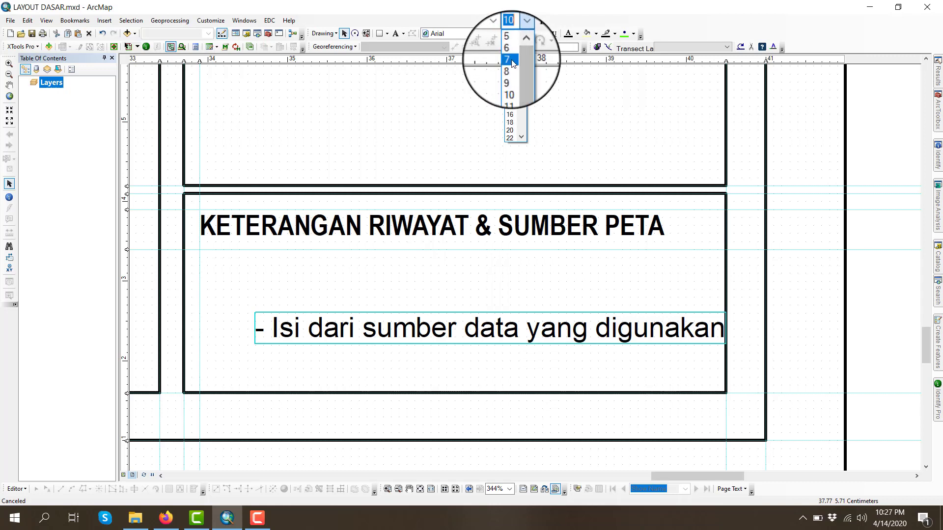
{"action": "left_click", "coordinate": [511, 60]}
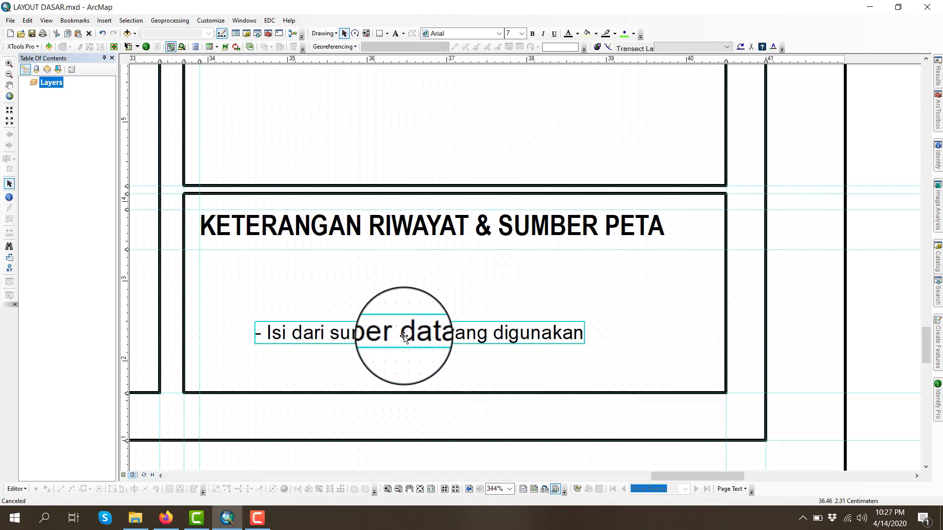
{"action": "left_click_drag", "start_coordinate": [387, 322], "coordinate": [362, 288]}
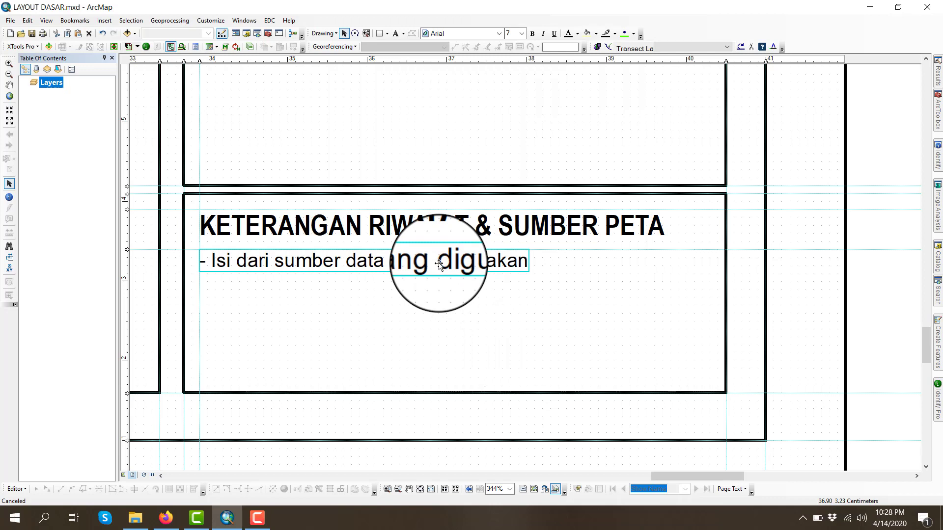
{"action": "left_click", "coordinate": [894, 295]}
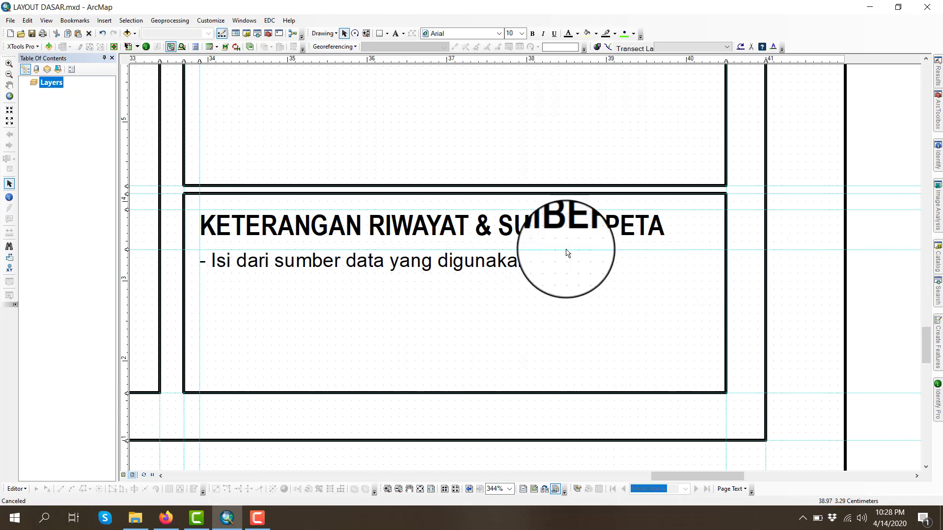
{"action": "left_click", "coordinate": [516, 266]}
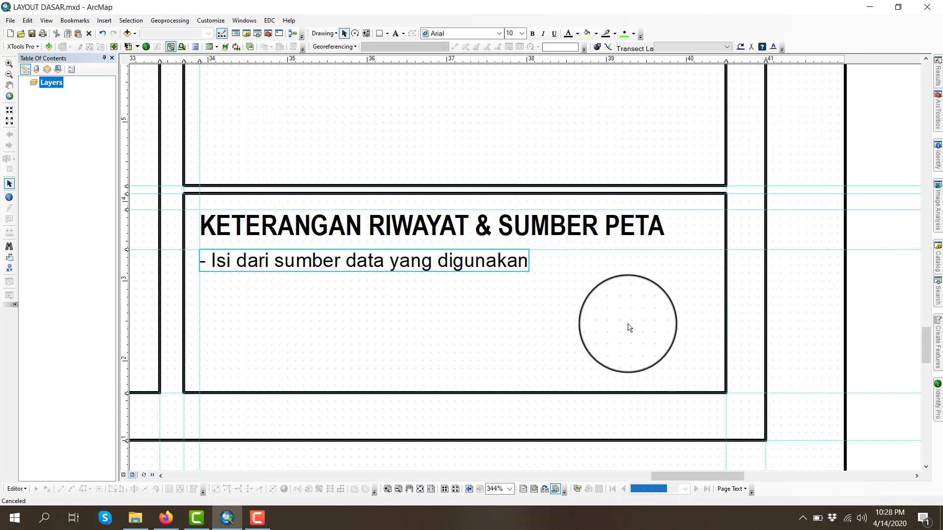
{"action": "left_click", "coordinate": [213, 263]}
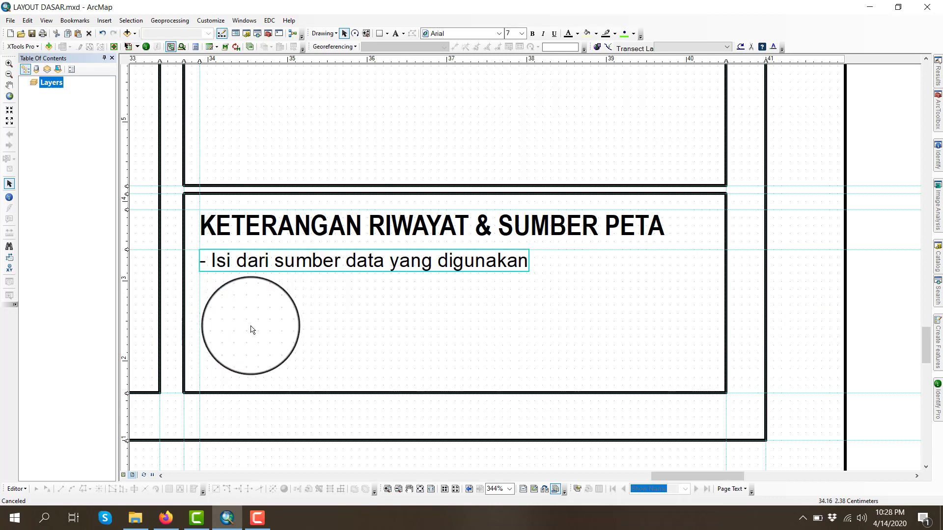
{"action": "left_click", "coordinate": [883, 304]}
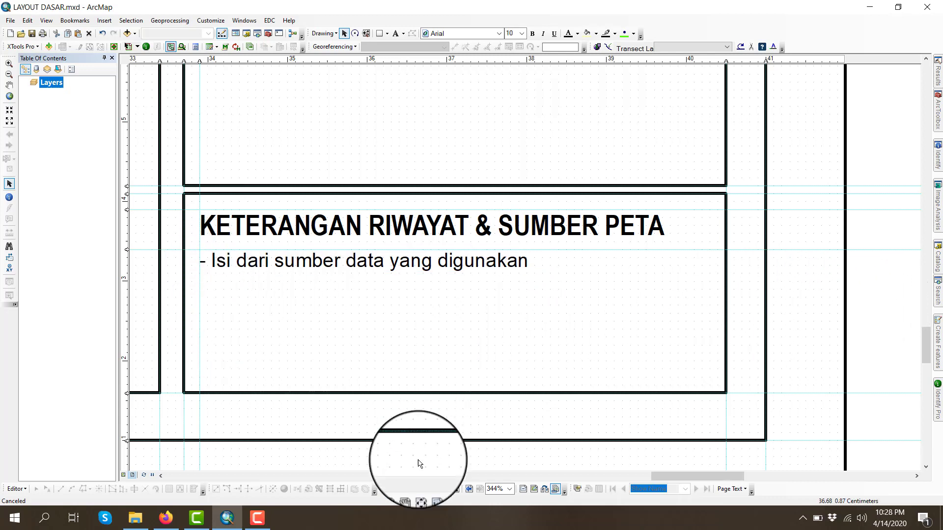
{"action": "left_click", "coordinate": [363, 267]}
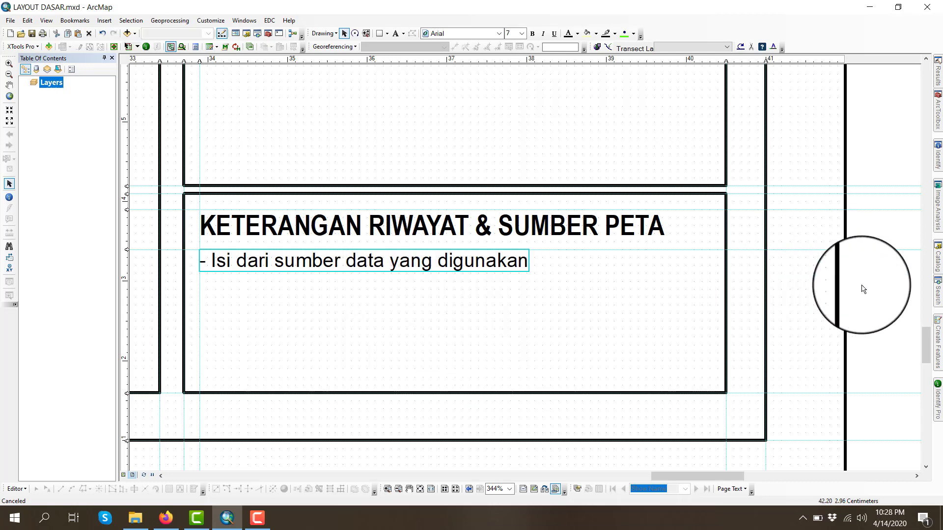
{"action": "left_click", "coordinate": [857, 290]}
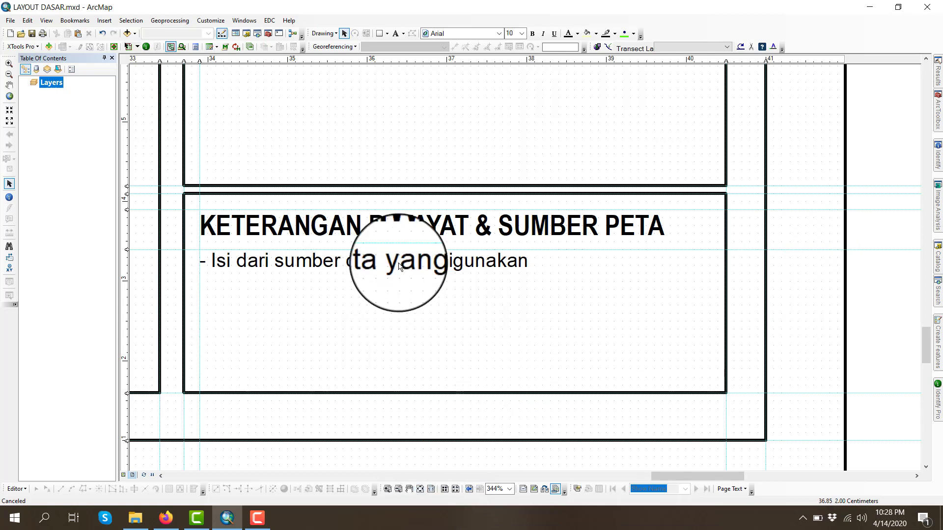
- Add a horizontal guide about 0.2 cm below the upper edge of the box directly above the lowest box
{"action": "left_click", "coordinate": [420, 489]}
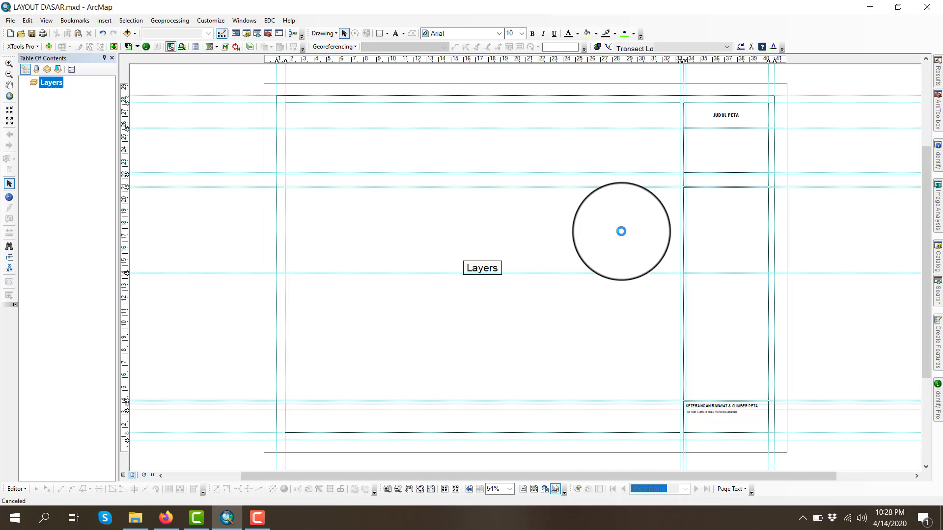
{"action": "left_click", "coordinate": [409, 488]}
{"action": "scroll", "coordinate": [760, 322], "scroll_direction": "up", "scroll_amount": 5}
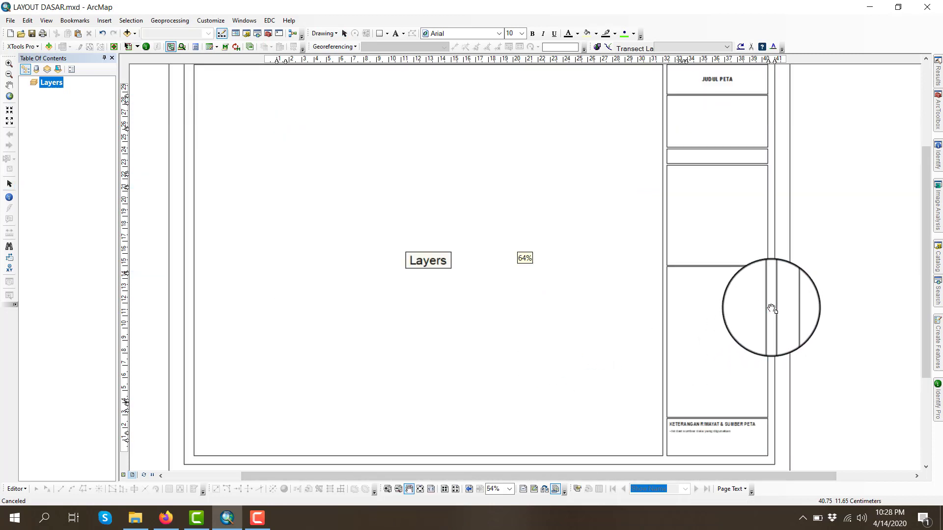
{"action": "mouse_move", "coordinate": [662, 327]}
{"action": "left_mouse_down"}
{"action": "mouse_move", "coordinate": [632, 222]}
{"action": "mouse_move", "coordinate": [578, 280]}
{"action": "mouse_move", "coordinate": [560, 274]}
{"action": "mouse_move", "coordinate": [545, 324]}
{"action": "mouse_move", "coordinate": [320, 72]}
{"action": "mouse_move", "coordinate": [482, 225]}
{"action": "mouse_move", "coordinate": [415, 143]}
{"action": "left_mouse_up"}
{"action": "scroll", "coordinate": [632, 223], "scroll_direction": "up", "scroll_amount": 4}
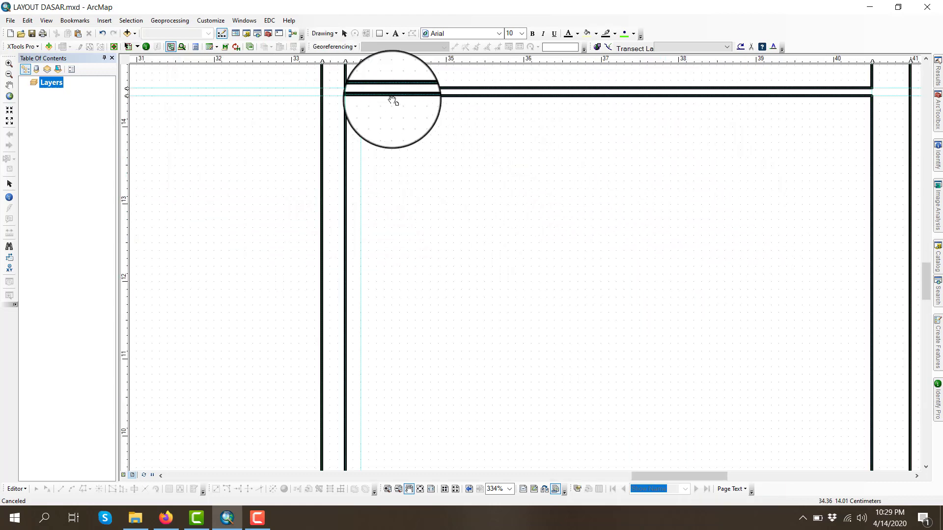
{"action": "left_click", "coordinate": [344, 34]}
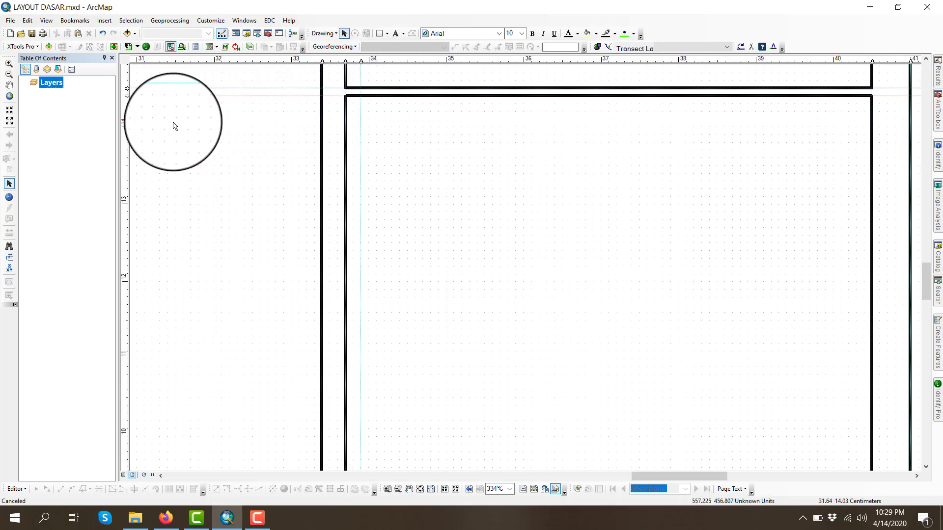
{"action": "left_click", "coordinate": [126, 111]}
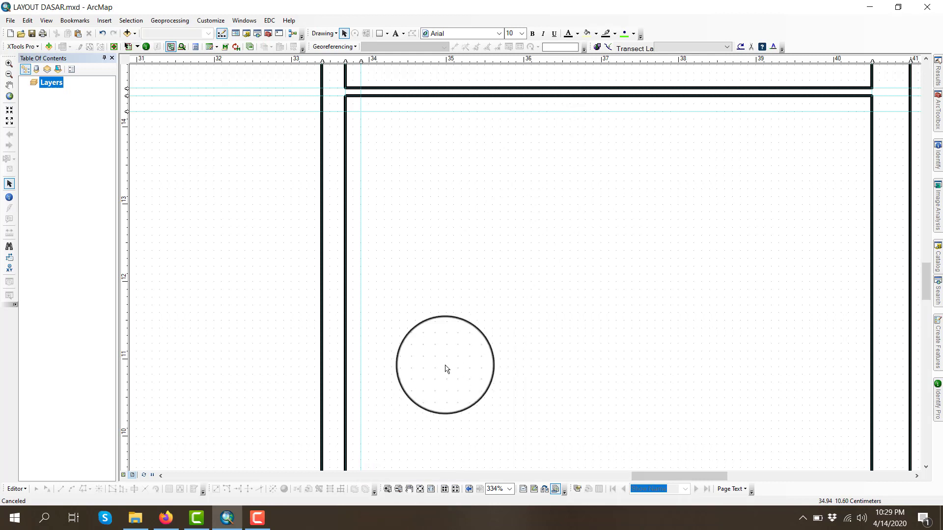
- Duplicate the KETERANGAN RIWAYAT & SUMBER PETA heading and move the copy into the box above, along its left vertical guide
{"action": "scroll", "coordinate": [442, 364], "scroll_direction": "up", "scroll_amount": 4}
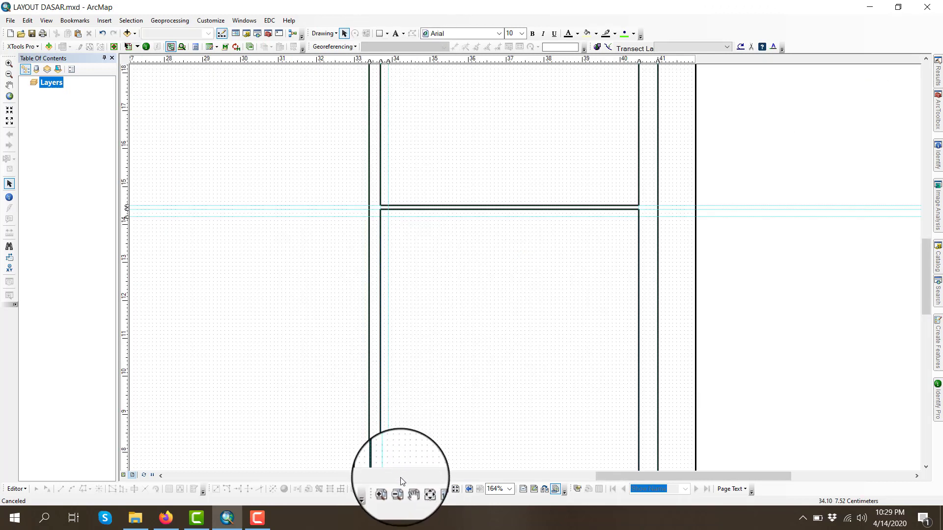
{"action": "left_click", "coordinate": [409, 488]}
{"action": "left_click_drag", "start_coordinate": [463, 358], "coordinate": [385, 126]}
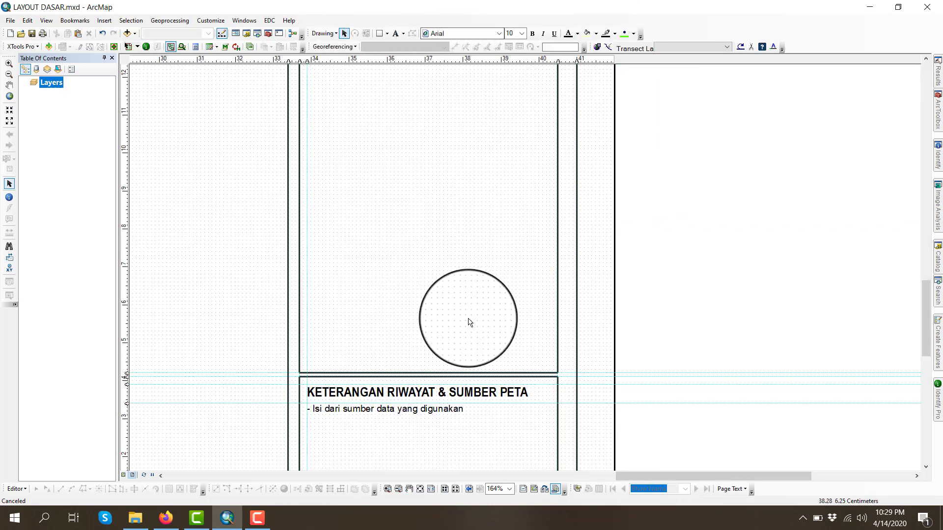
{"action": "left_click", "coordinate": [440, 397]}
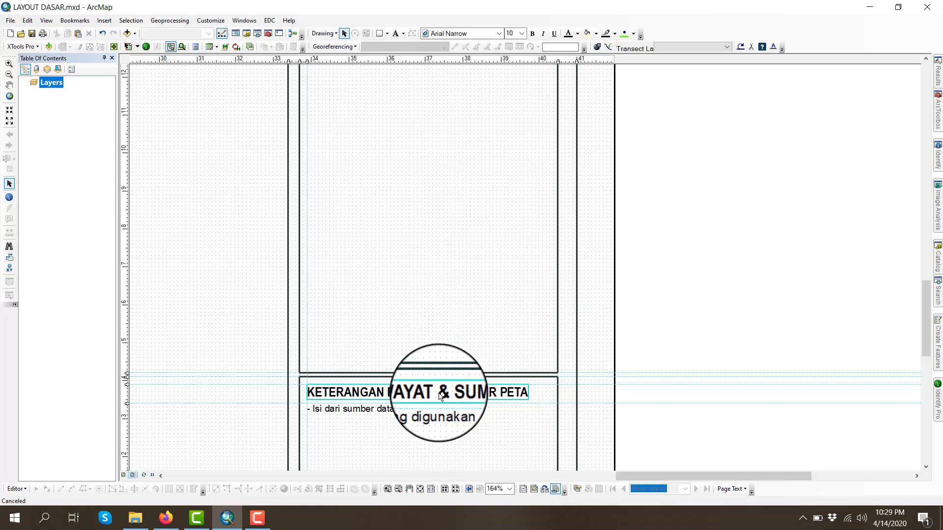
{"action": "key", "text": "ctrl+c"}
{"action": "key", "text": "ctrl+v"}
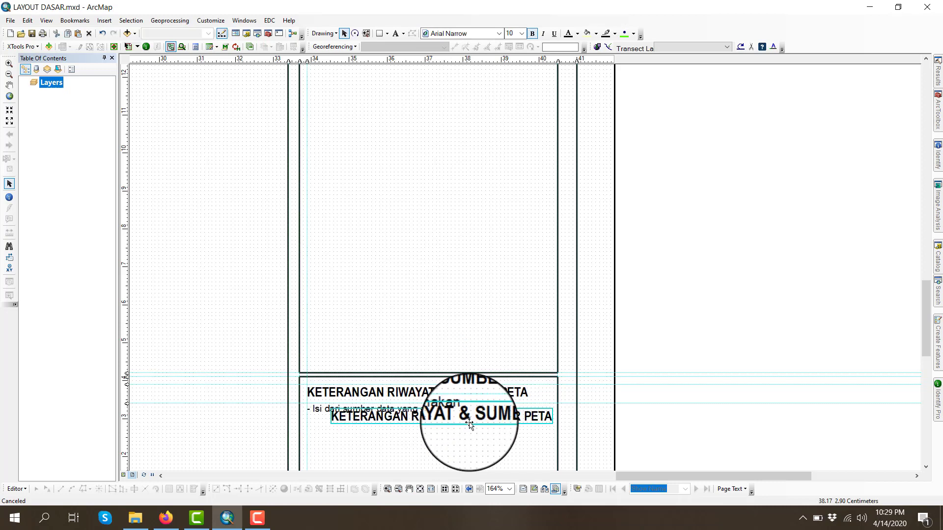
{"action": "left_click_drag", "start_coordinate": [459, 412], "coordinate": [457, 111]}
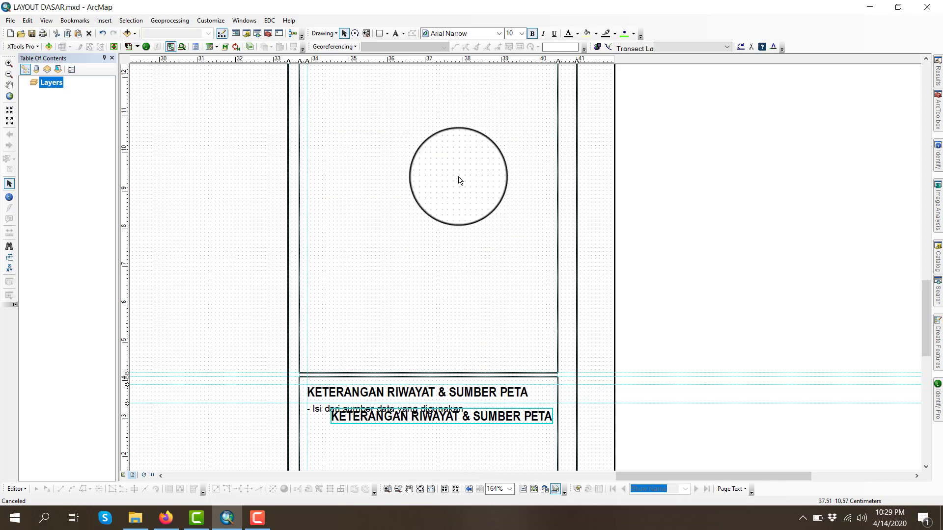
{"action": "left_click", "coordinate": [410, 488]}
{"action": "left_click_drag", "start_coordinate": [421, 185], "coordinate": [429, 413]}
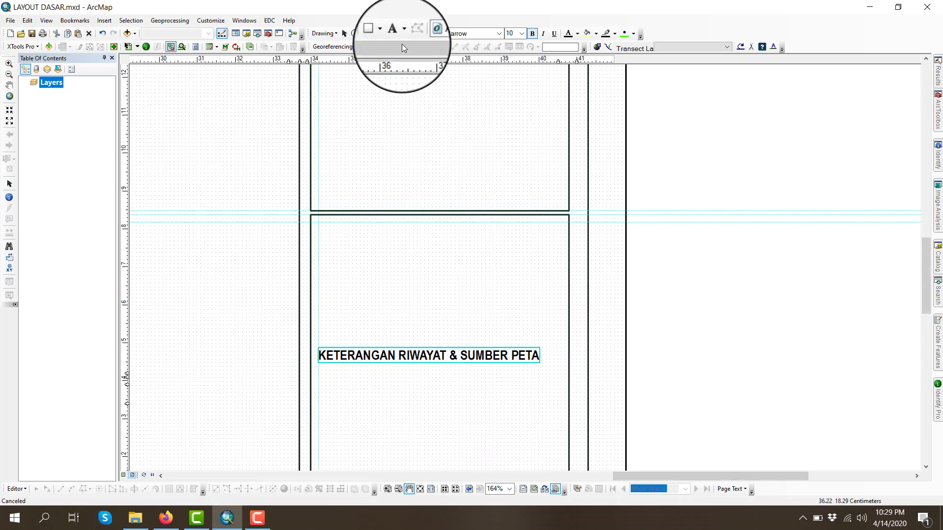
{"action": "left_click", "coordinate": [344, 33]}
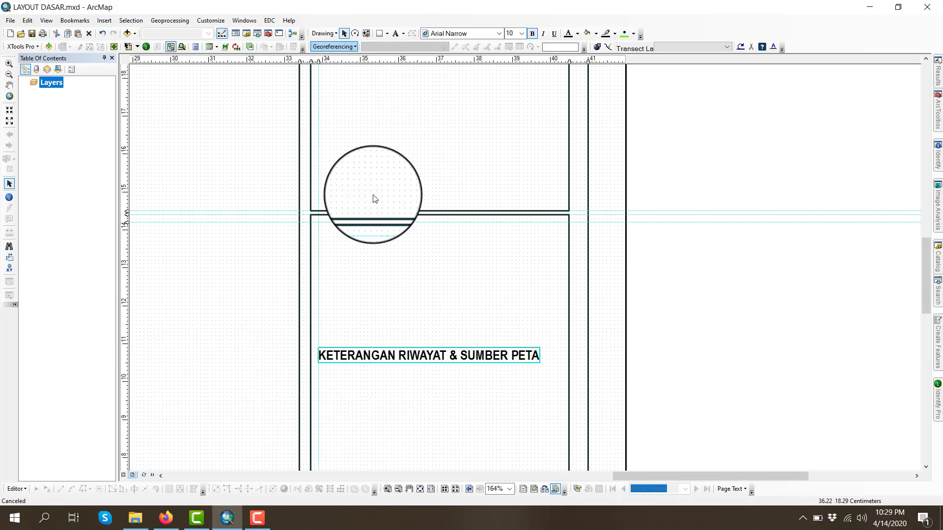
- Change the text of the copied KETERANGAN RIWAYAT & SUMBER PETA label to LEGENDA PETA and set its character spacing to 35
{"action": "right_click", "coordinate": [364, 359]}
{"action": "left_click", "coordinate": [373, 349]}
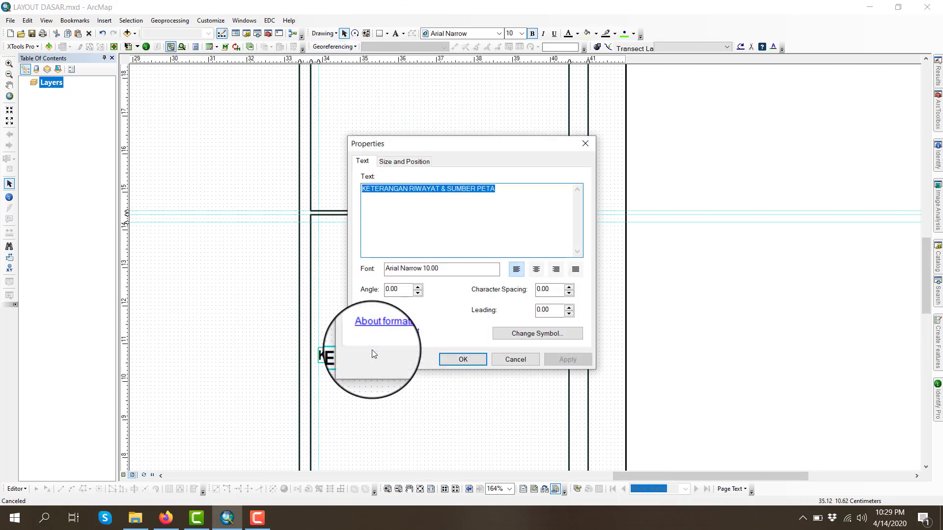
{"action": "type", "text": "LEGENDA PE"}
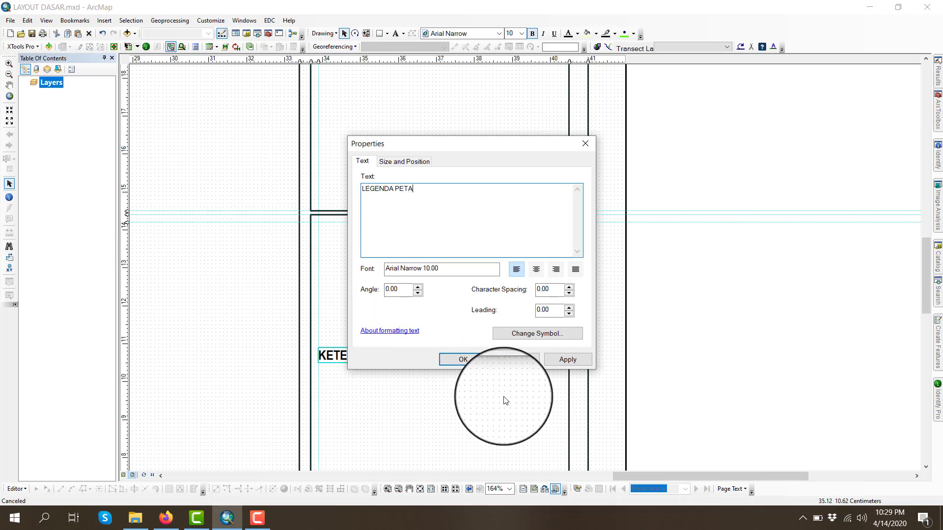
{"action": "left_click_drag", "start_coordinate": [546, 290], "coordinate": [536, 289]}
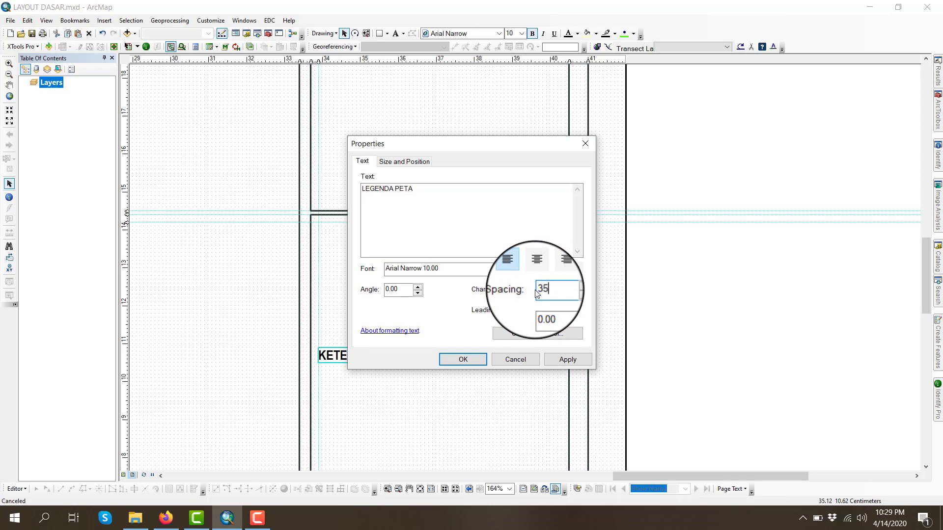
{"action": "left_click", "coordinate": [463, 359]}
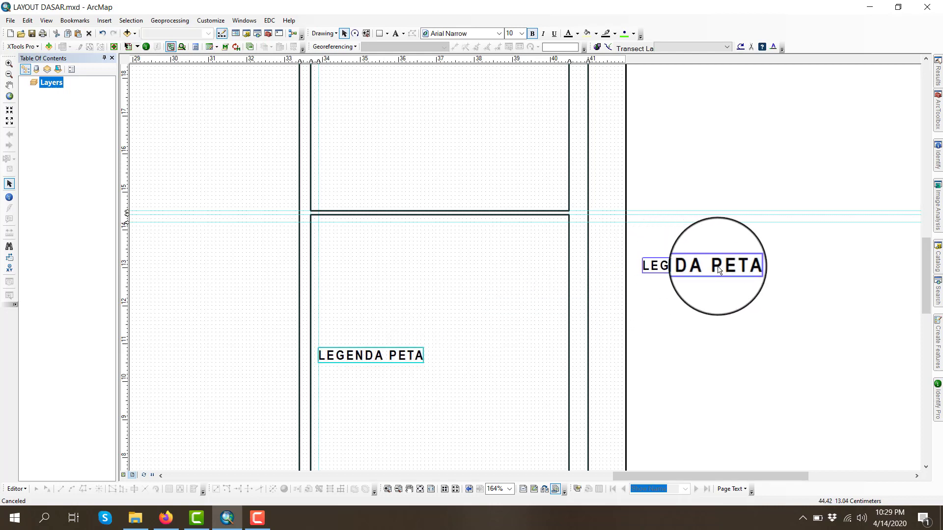
- Move the LEGENDA PETA label outside the page and set its character spacing to 0
{"action": "left_click_drag", "start_coordinate": [717, 266], "coordinate": [717, 265]}
{"action": "right_click", "coordinate": [719, 265]}
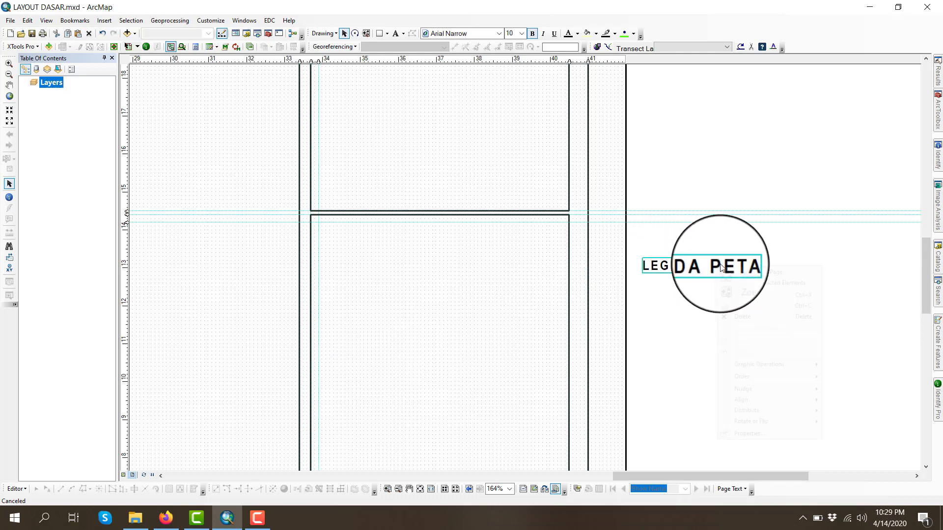
{"action": "left_click", "coordinate": [679, 315]}
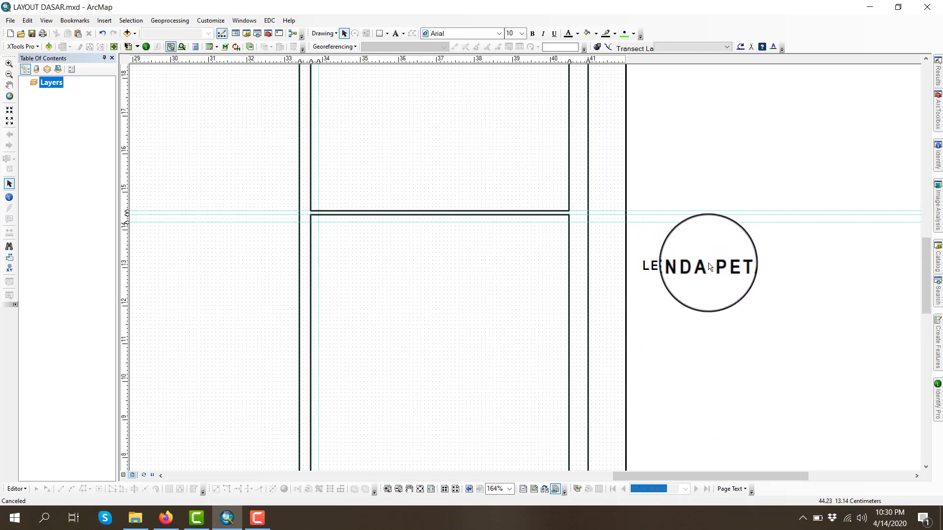
{"action": "left_click", "coordinate": [738, 266]}
{"action": "right_click", "coordinate": [738, 266]}
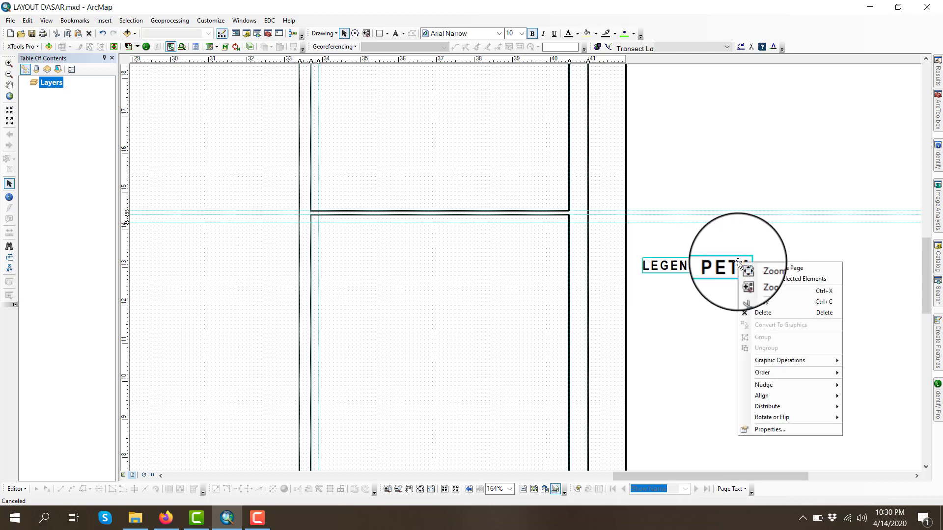
{"action": "left_click", "coordinate": [776, 430]}
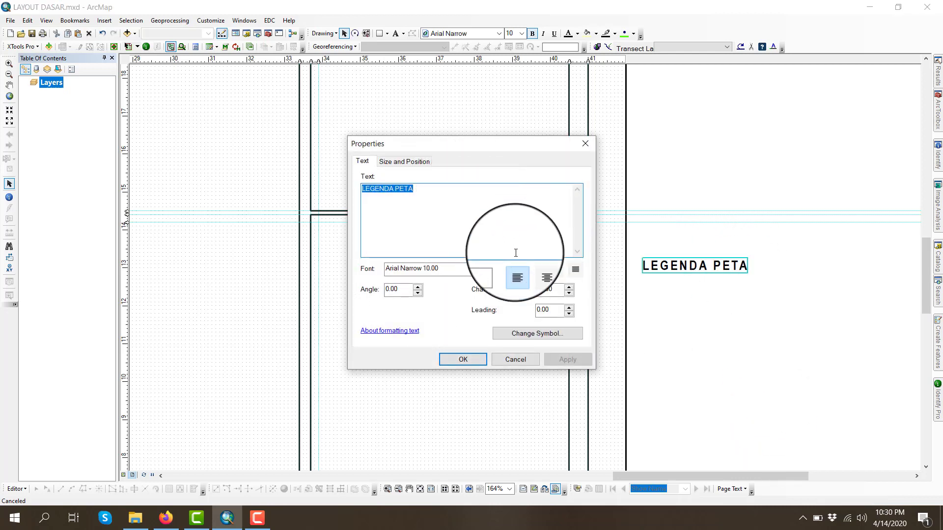
{"action": "left_click_drag", "start_coordinate": [556, 288], "coordinate": [517, 290]}
{"action": "type", "text": "0"}
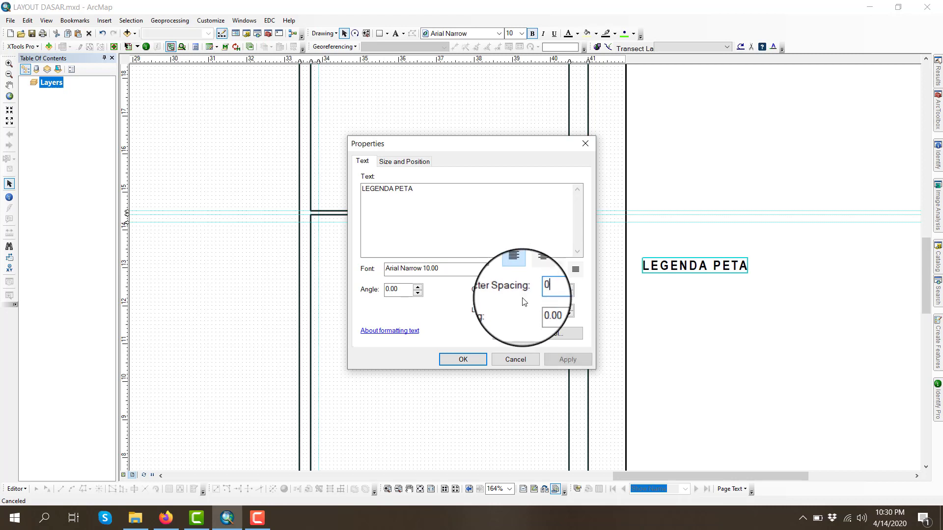
{"action": "left_click", "coordinate": [578, 356]}
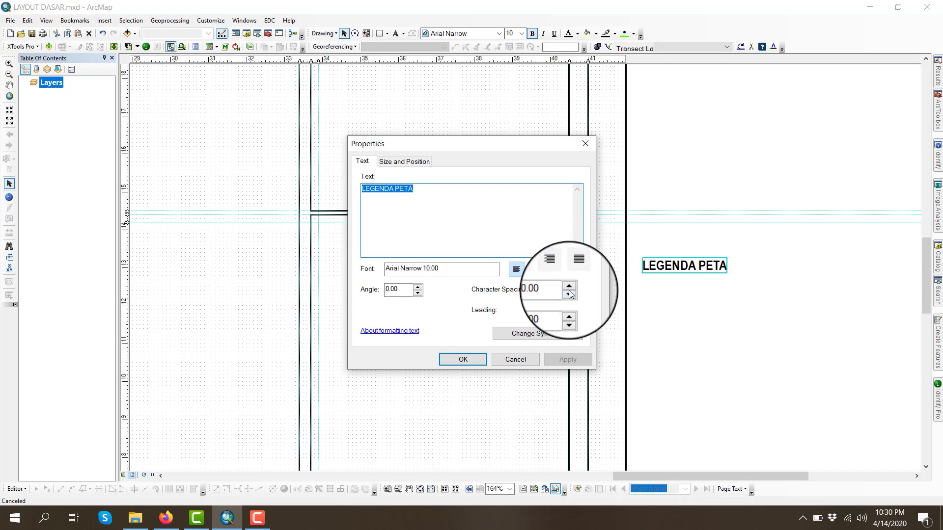
- Set the LEGENDA PETA label's character spacing back to 35
{"action": "left_click_drag", "start_coordinate": [555, 293], "coordinate": [533, 293]}
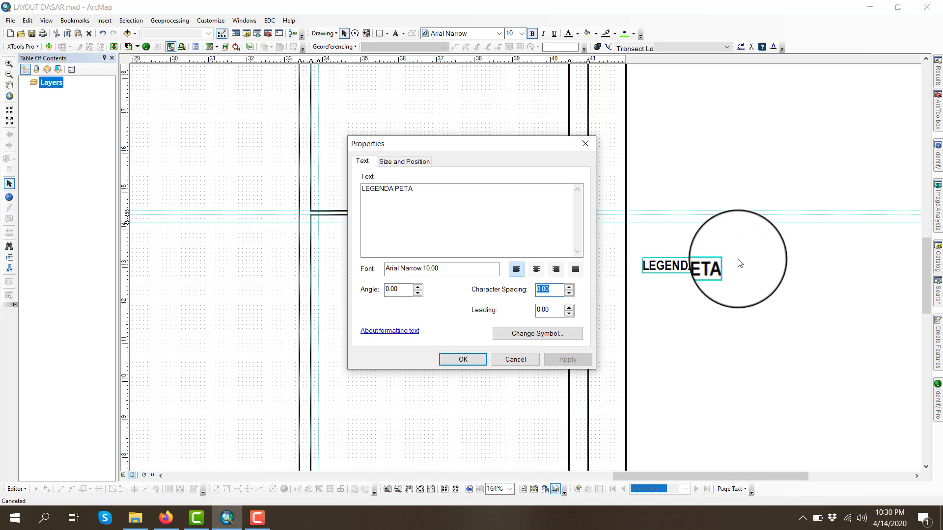
{"action": "type", "text": "10"}
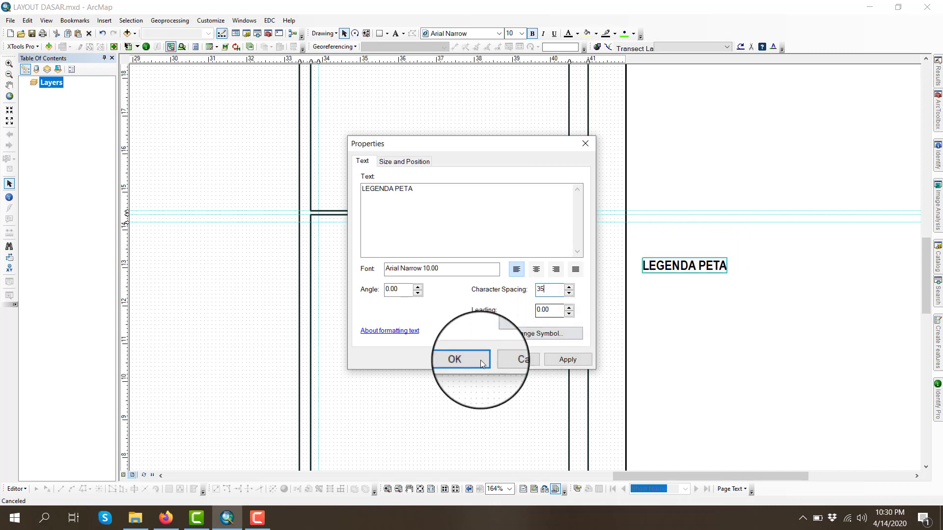
{"action": "left_click", "coordinate": [460, 360]}
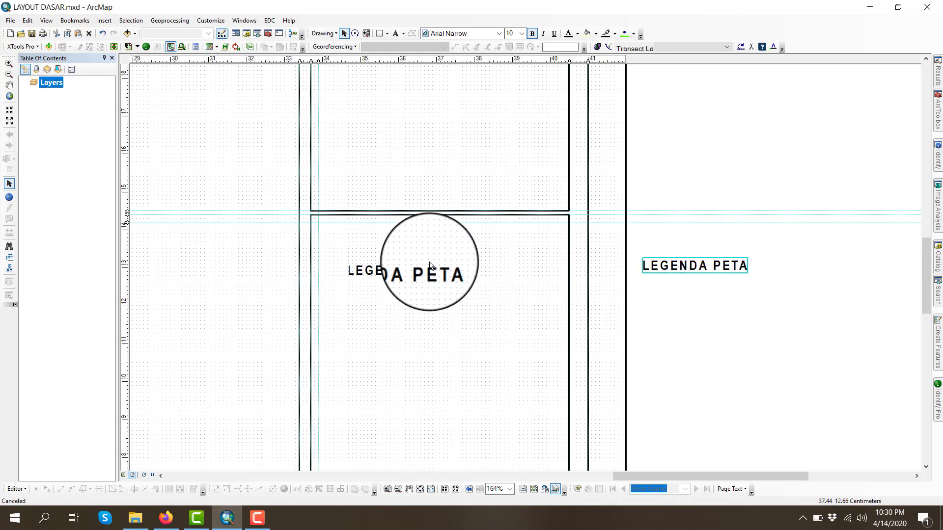
- Place the LEGENDA PETA label in the upper-left corner of the legend frame, aligned with the guides, and deselect it
{"action": "left_click_drag", "start_coordinate": [420, 249], "coordinate": [420, 247]}
{"action": "left_click", "coordinate": [420, 489]}
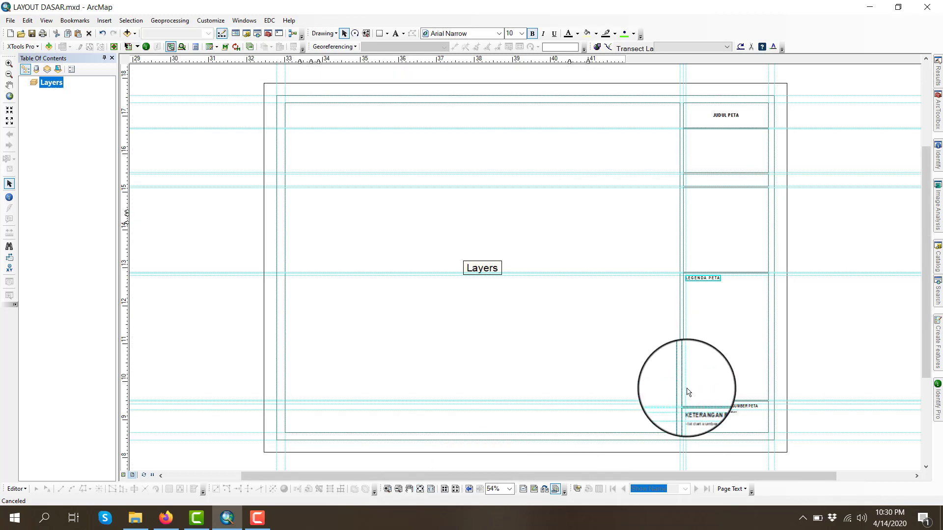
{"action": "left_click", "coordinate": [840, 346]}
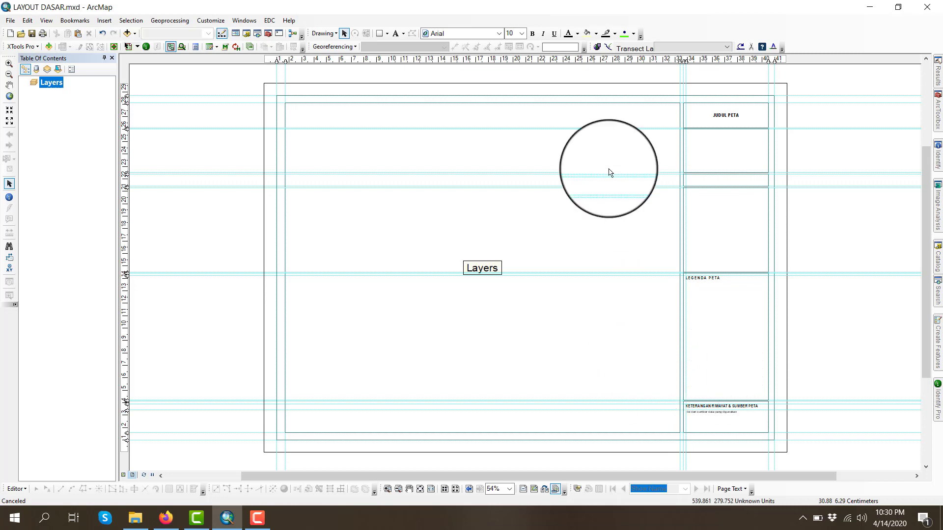
- Add a horizontal guide just below the LEGENDA PETA label, at about 13.7 cm on the vertical ruler
{"action": "left_click", "coordinate": [408, 492]}
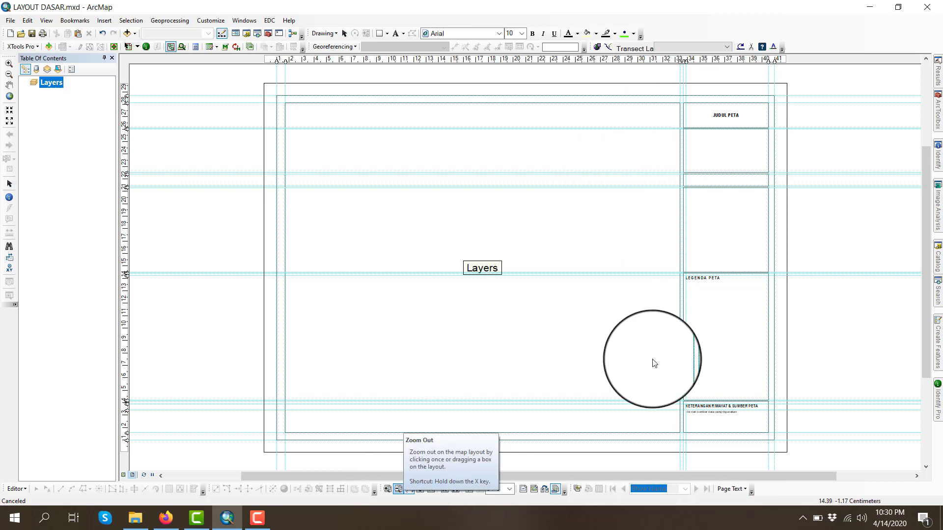
{"action": "scroll", "coordinate": [740, 305], "scroll_direction": "down", "scroll_amount": 3}
{"action": "scroll", "coordinate": [744, 303], "scroll_direction": "down", "scroll_amount": 2}
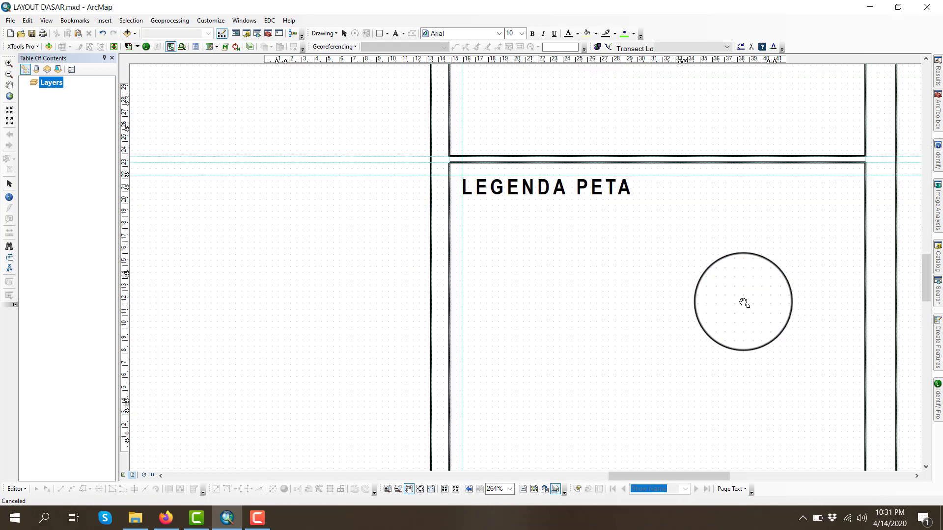
{"action": "left_click", "coordinate": [344, 34]}
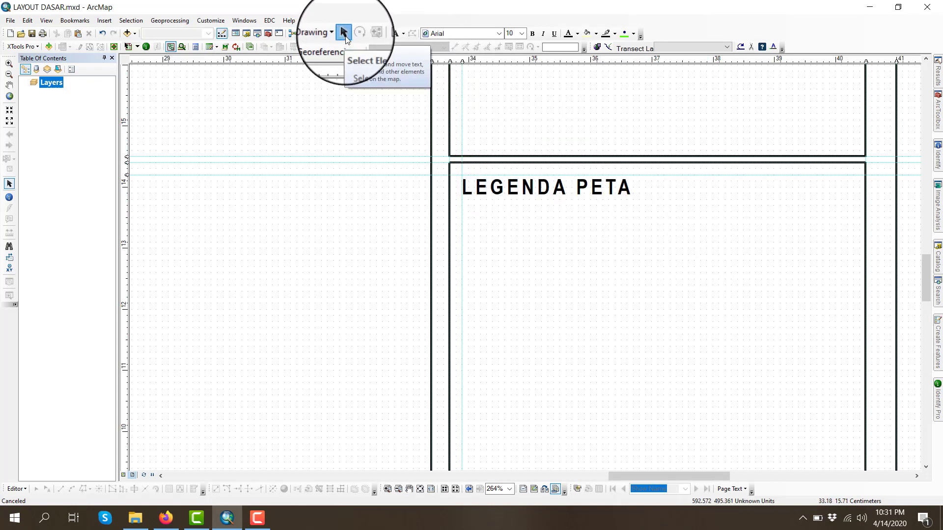
{"action": "left_click", "coordinate": [506, 190]}
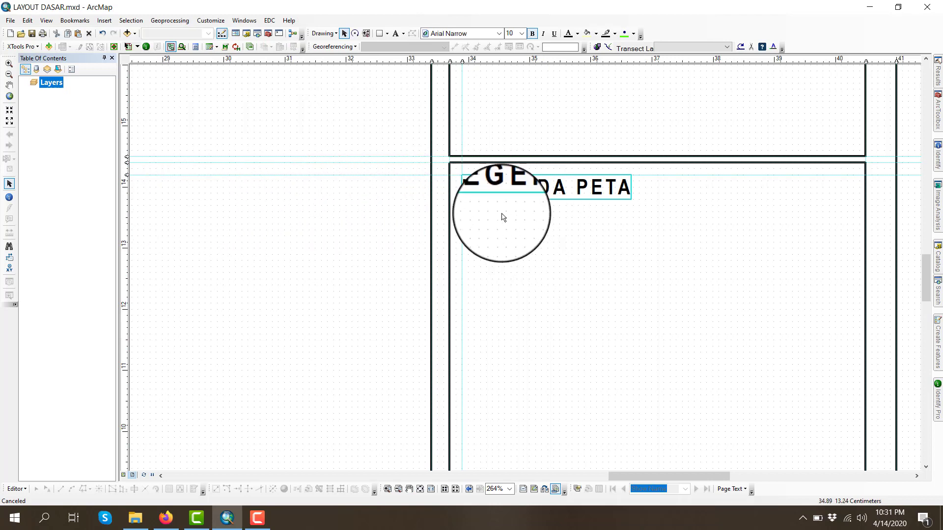
{"action": "scroll", "coordinate": [505, 194], "scroll_direction": "up", "scroll_amount": 3}
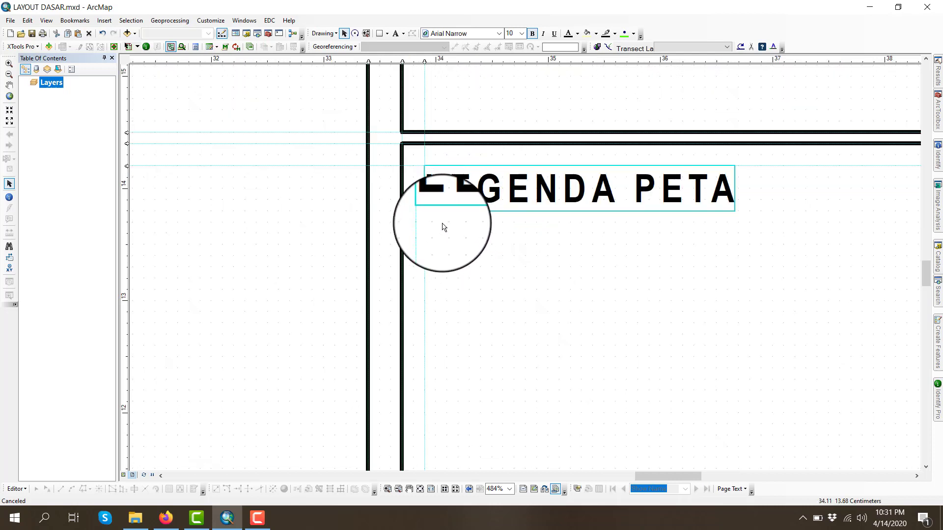
{"action": "left_click", "coordinate": [127, 223]}
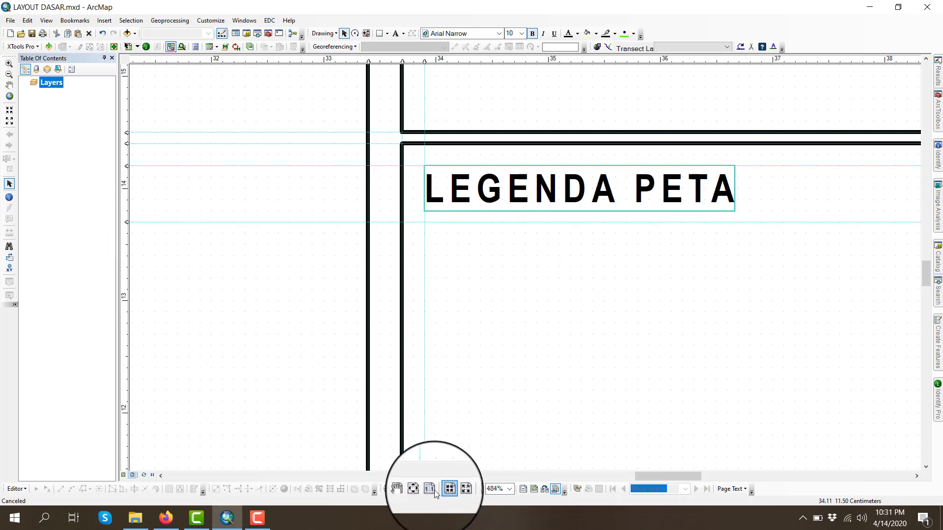
{"action": "left_click", "coordinate": [419, 493]}
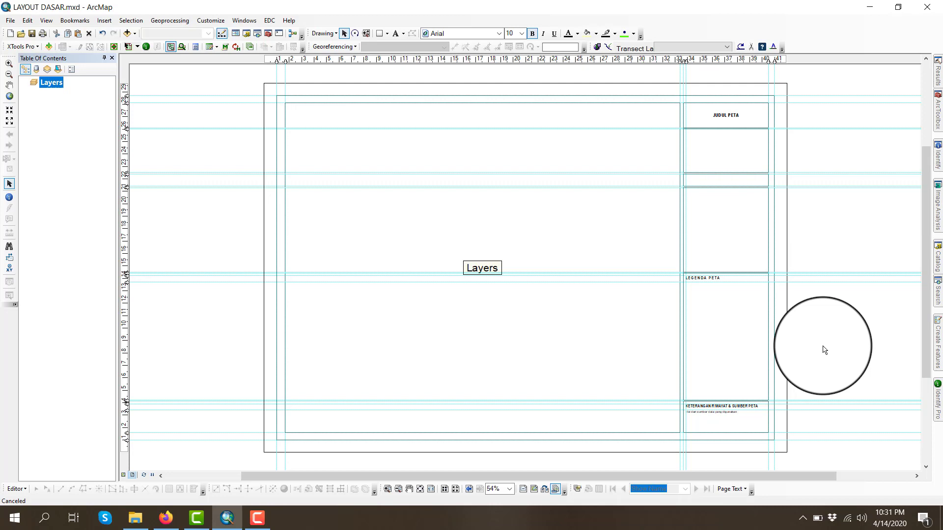
{"action": "left_click", "coordinate": [824, 349]}
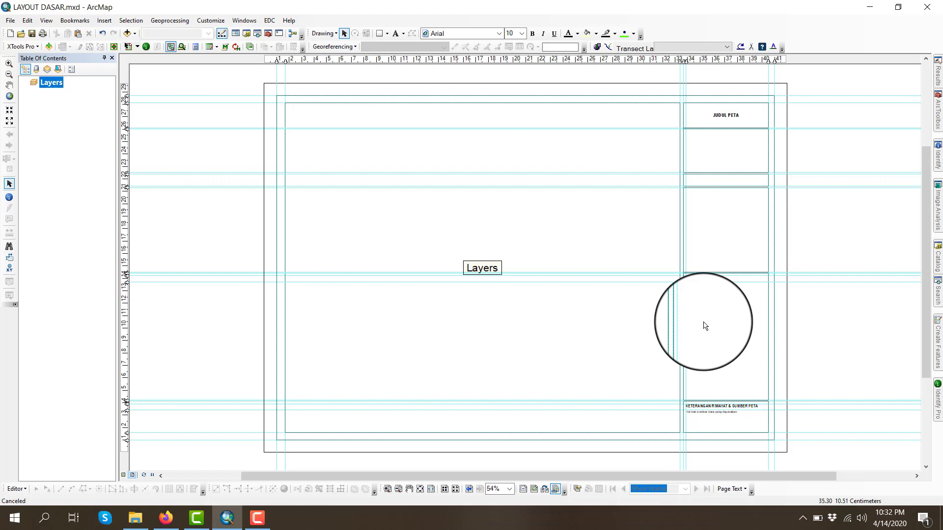
- Duplicate the LEGENDA PETA label and place the copy in the empty frame directly above the legend frame
{"action": "left_click", "coordinate": [715, 279]}
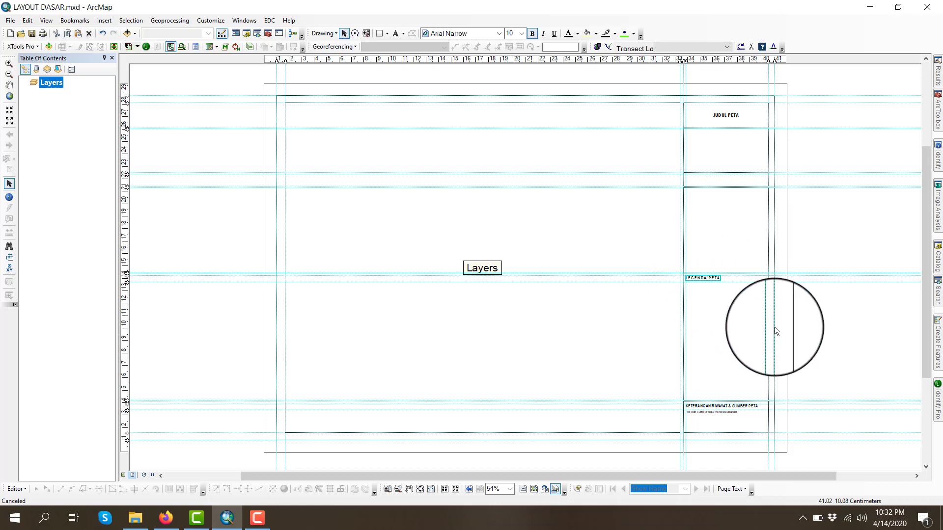
{"action": "key", "text": "ctrl+c"}
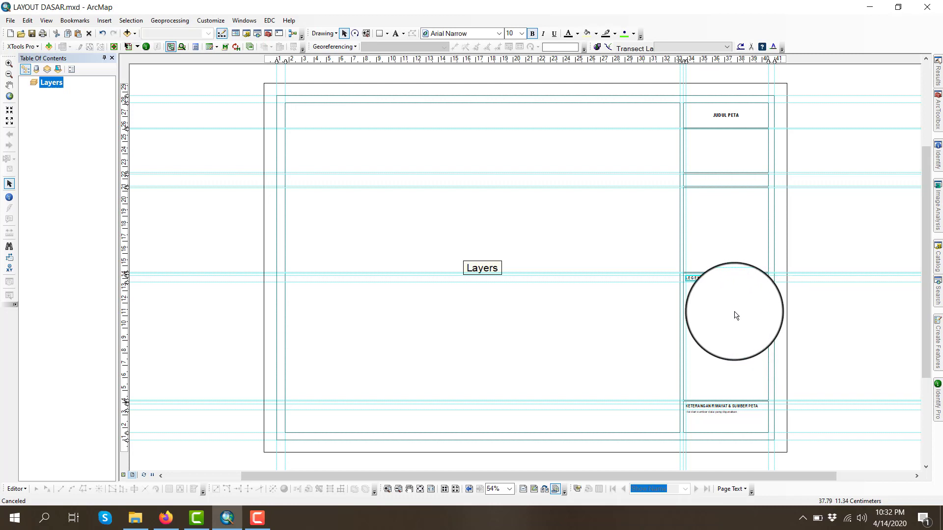
{"action": "key", "text": "ctrl+v"}
{"action": "left_click_drag", "start_coordinate": [721, 286], "coordinate": [721, 211]}
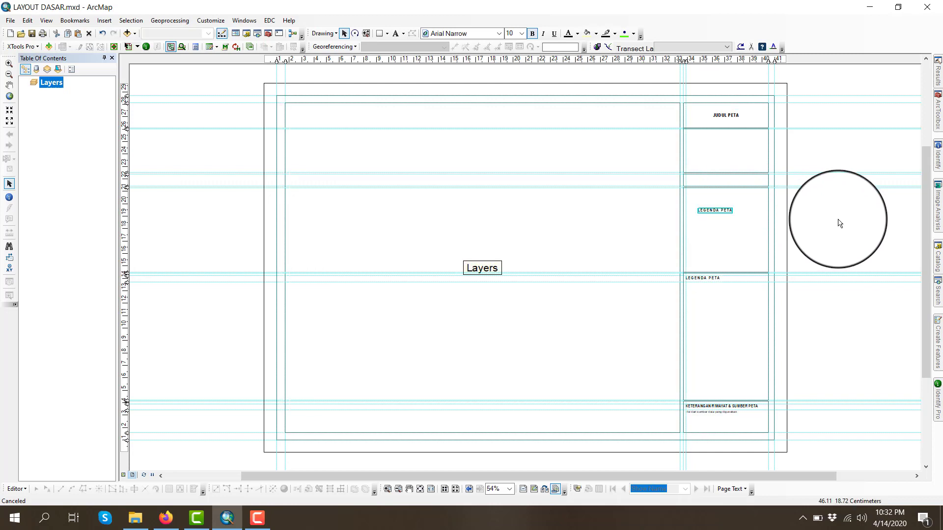
{"action": "left_click", "coordinate": [838, 219]}
- Add a horizontal guide just below the upper frame's top edge and align the copied label with it and the left vertical guide
{"action": "scroll", "coordinate": [719, 216], "scroll_direction": "up", "scroll_amount": 5}
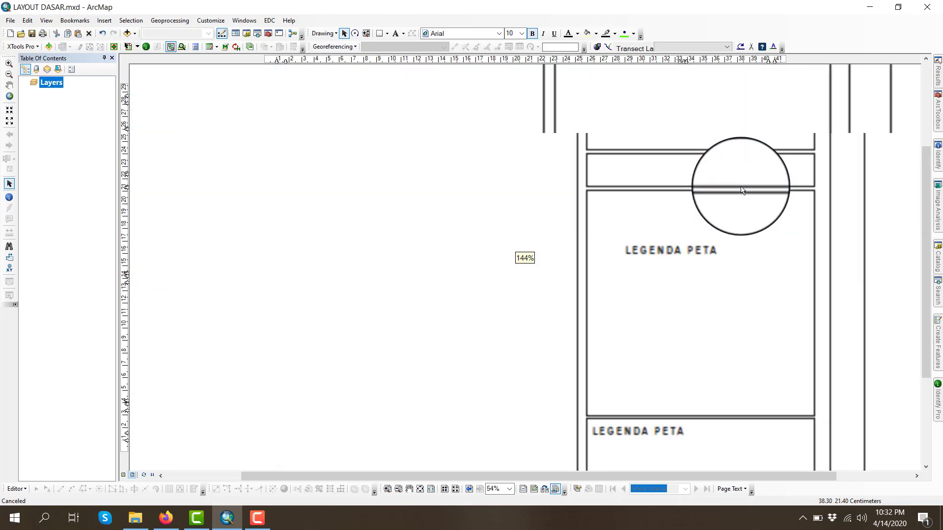
{"action": "scroll", "coordinate": [716, 221], "scroll_direction": "up", "scroll_amount": 4}
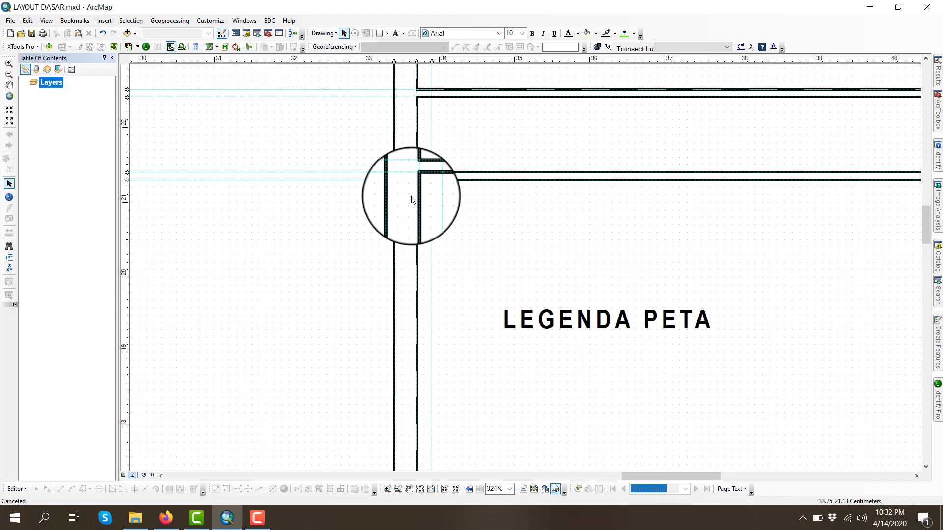
{"action": "left_click", "coordinate": [127, 193]}
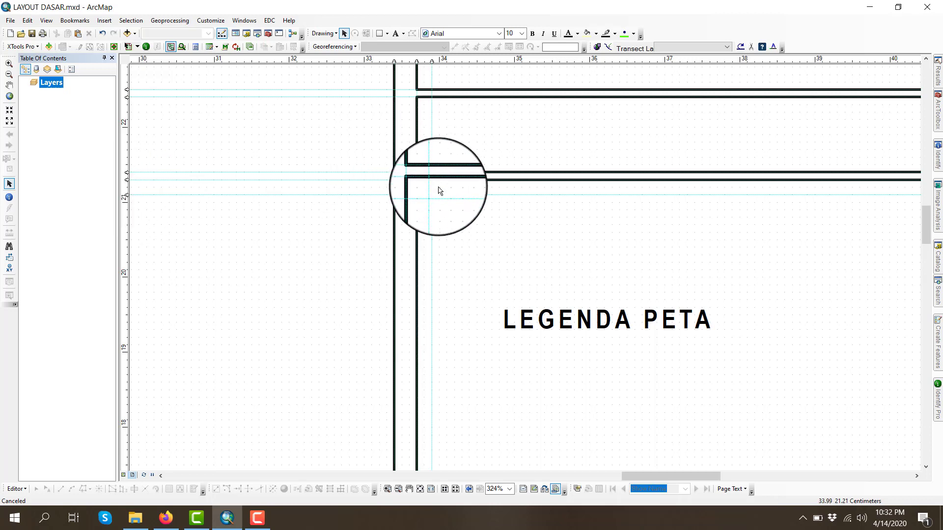
{"action": "left_click", "coordinate": [552, 320]}
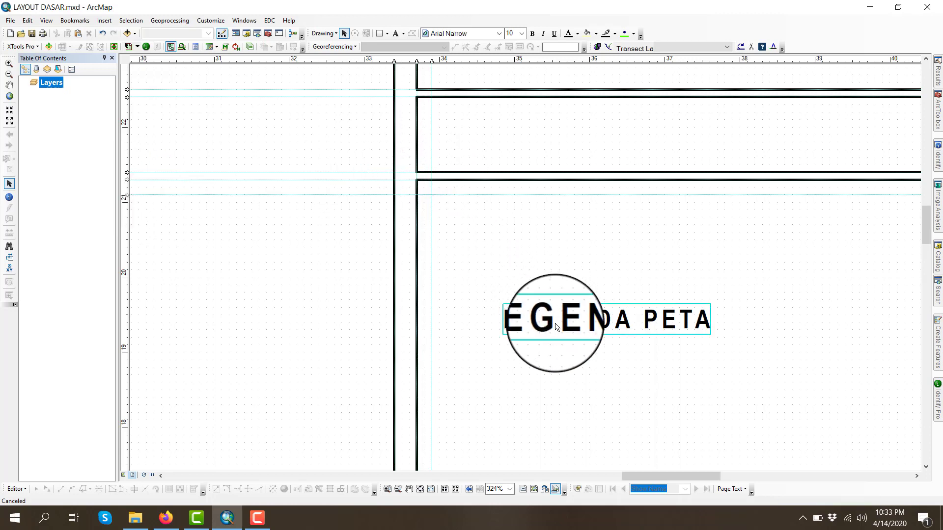
{"action": "left_click_drag", "start_coordinate": [680, 324], "coordinate": [600, 249]}
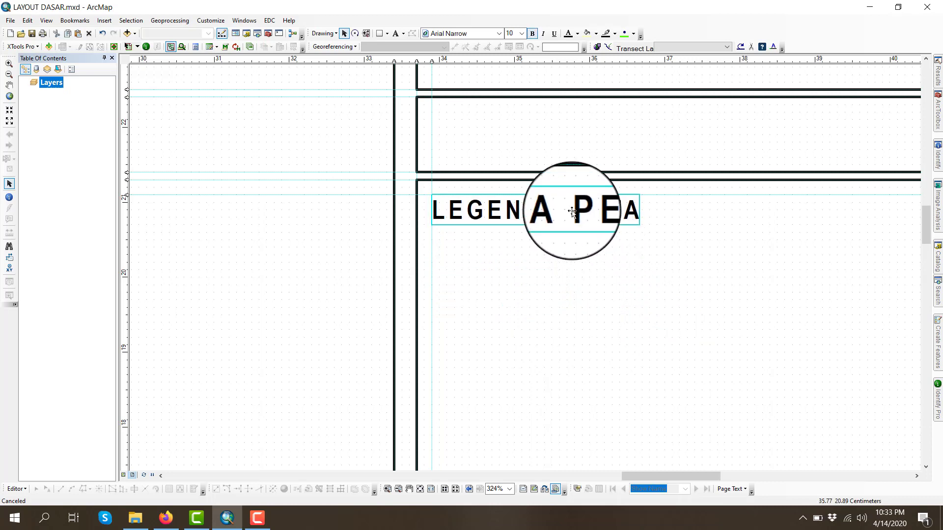
- Change the copied label's text to INSET PETA
{"action": "right_click", "coordinate": [572, 211]}
{"action": "left_click", "coordinate": [617, 378]}
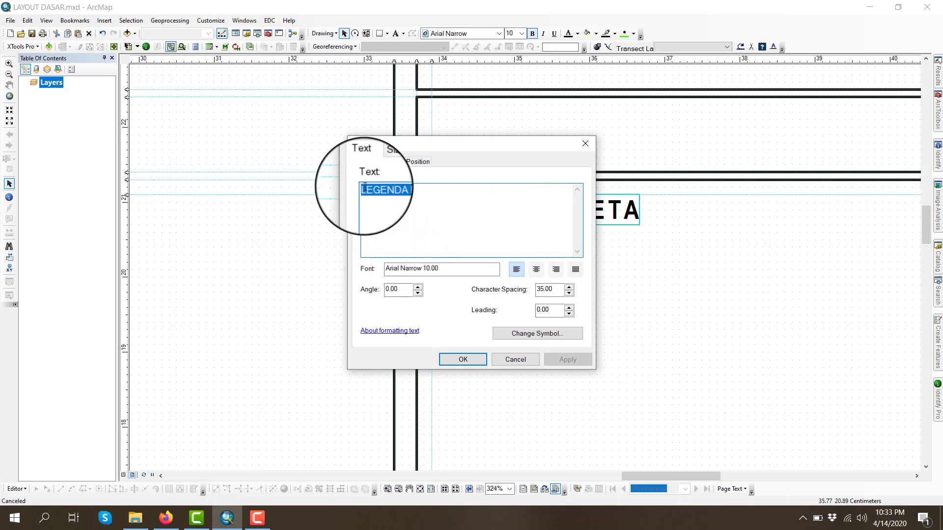
{"action": "key", "text": "BackSpace"}
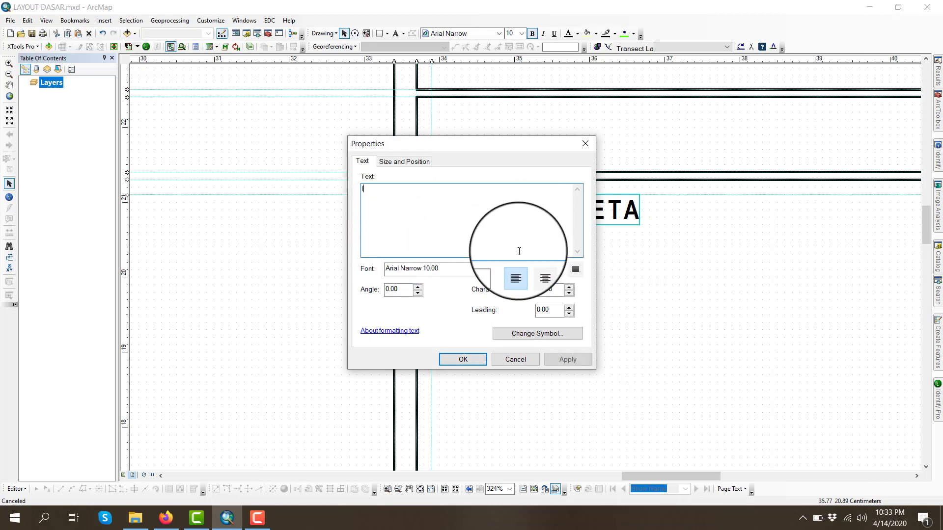
{"action": "type", "text": "INSET PETA"}
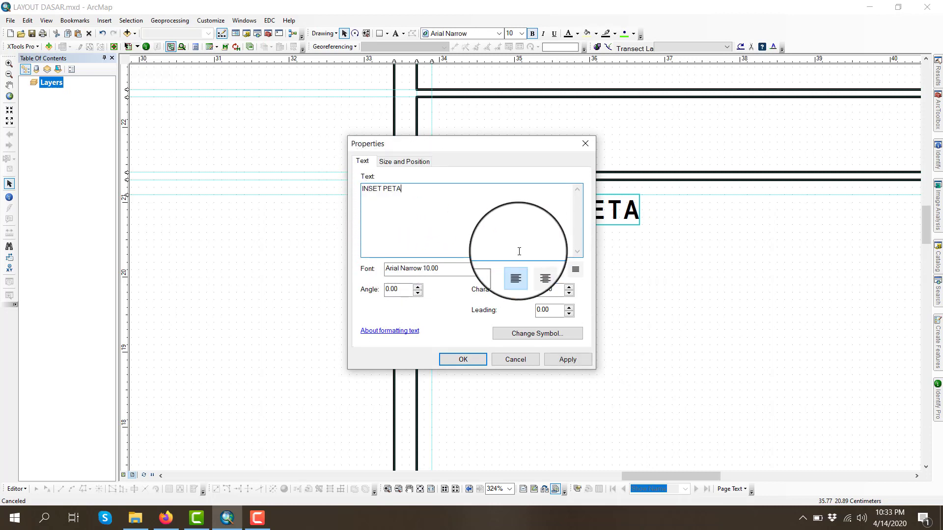
{"action": "left_click", "coordinate": [470, 361]}
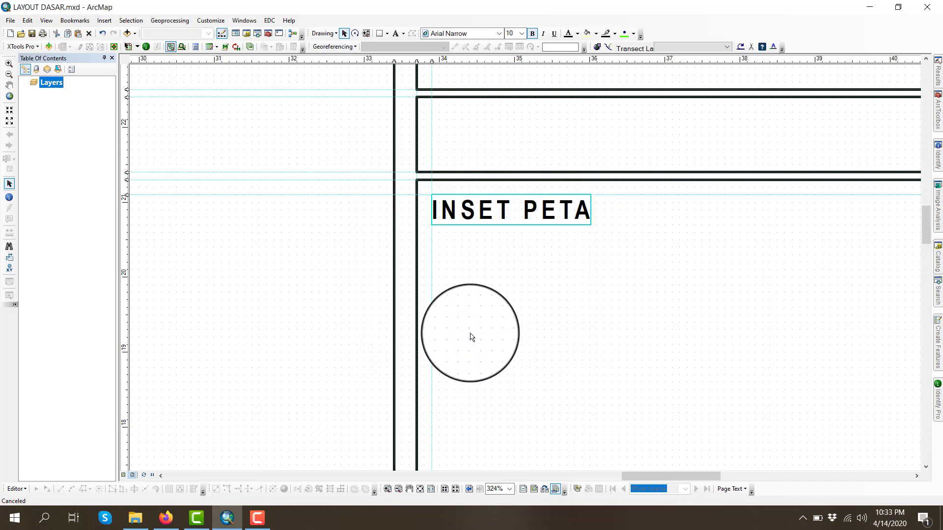
- Insert a new data frame into the layout and view the whole page
{"action": "left_click", "coordinate": [420, 488]}
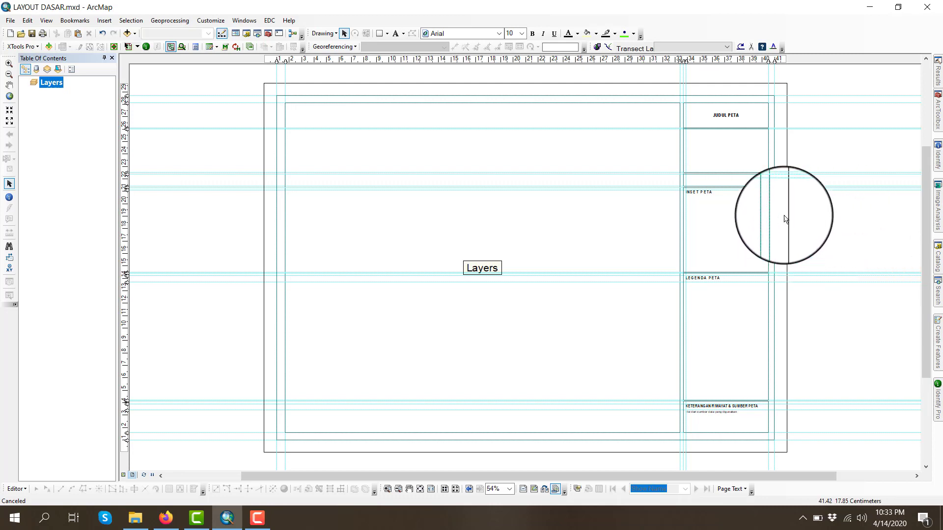
{"action": "scroll", "coordinate": [776, 205], "scroll_direction": "up", "scroll_amount": 2}
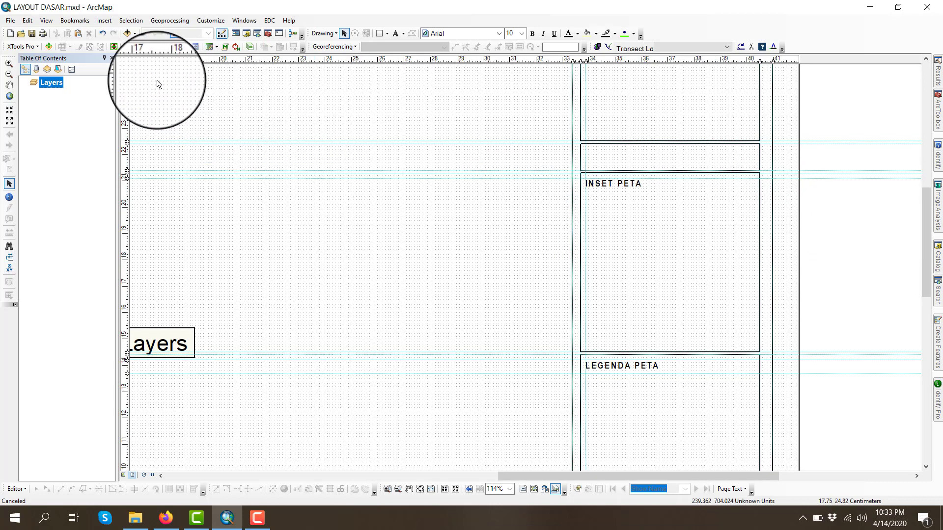
{"action": "left_click", "coordinate": [104, 21]}
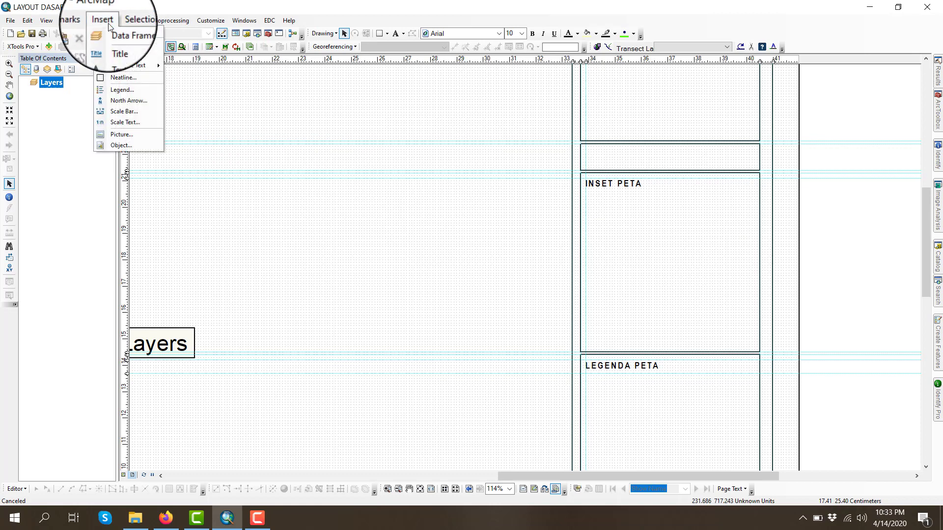
{"action": "left_click", "coordinate": [105, 20]}
{"action": "left_click", "coordinate": [105, 19]}
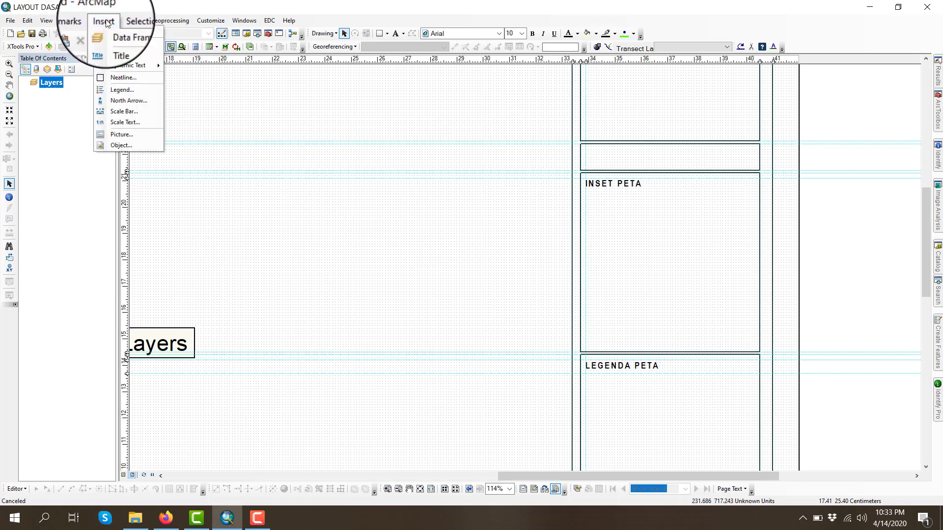
{"action": "left_click", "coordinate": [114, 33]}
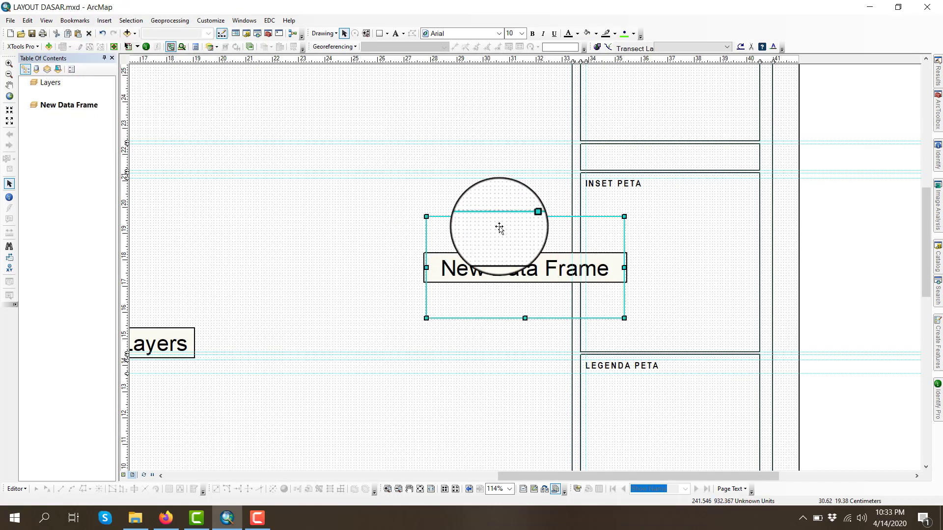
{"action": "left_click", "coordinate": [420, 490]}
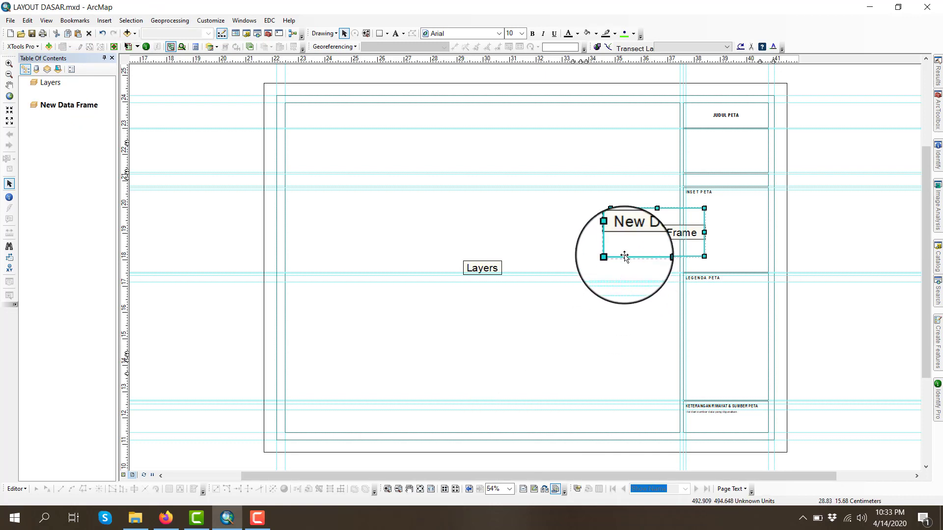
{"action": "left_click_drag", "start_coordinate": [625, 255], "coordinate": [678, 235]}
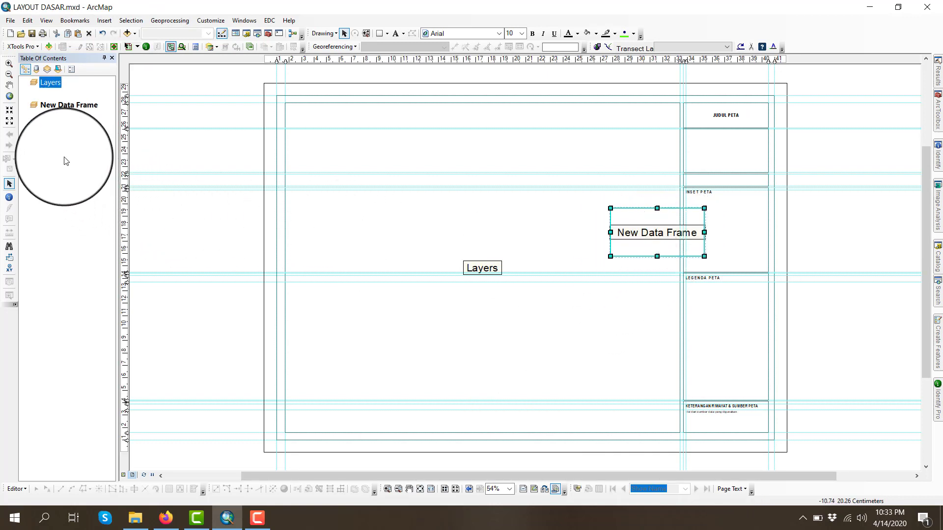
- Rename the new data frame as Inset Peta in its general properties
{"action": "left_click", "coordinate": [69, 106]}
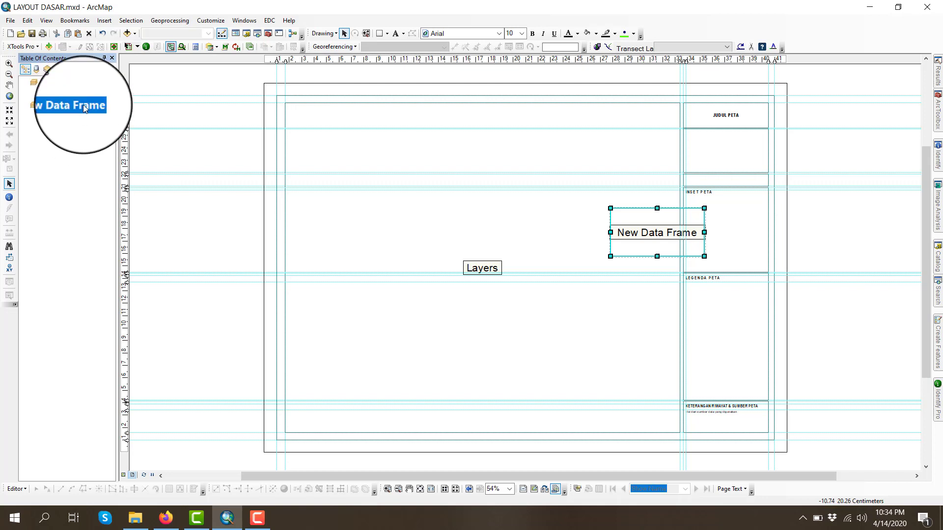
{"action": "right_click", "coordinate": [84, 104]}
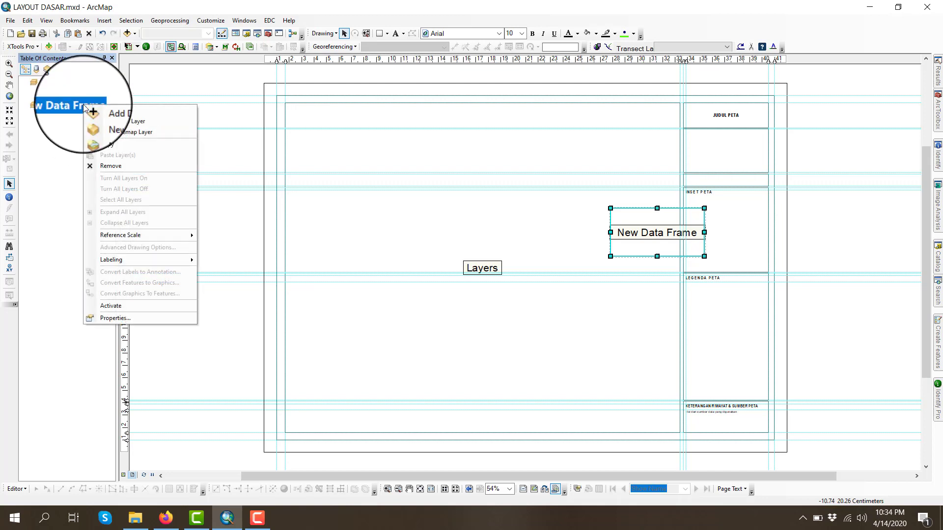
{"action": "left_click", "coordinate": [115, 313]}
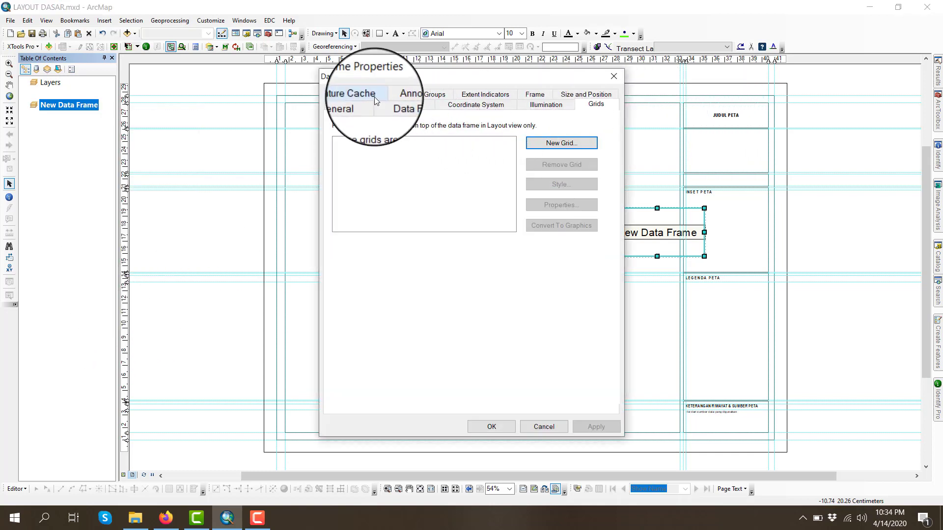
{"action": "left_click", "coordinate": [349, 104]}
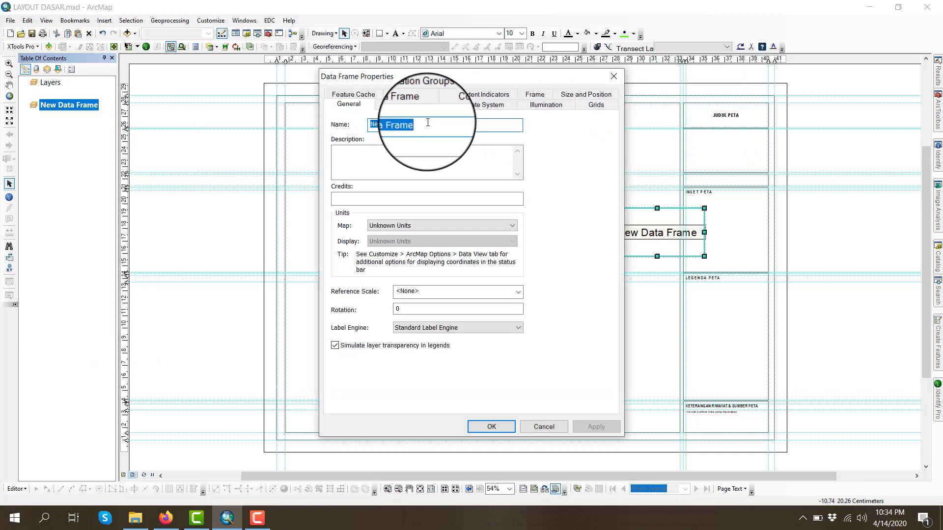
{"action": "left_click", "coordinate": [491, 427]}
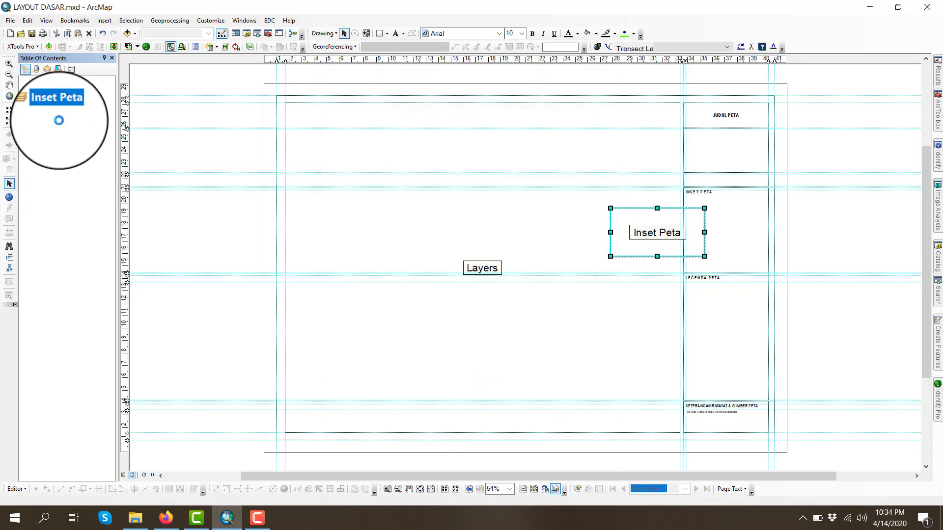
- Edit the inset data frame's name in place, changing it to Inset and back to Inset Peta
{"action": "left_click", "coordinate": [62, 110]}
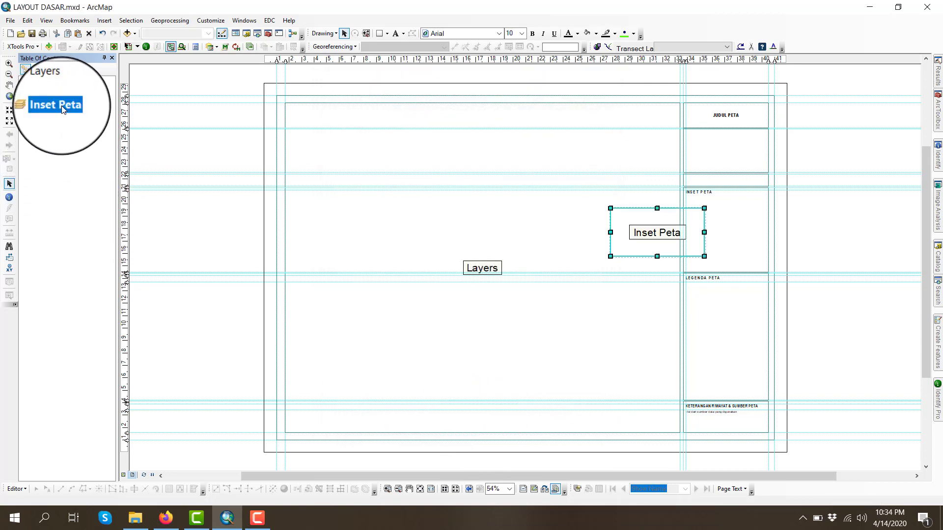
{"action": "left_click", "coordinate": [71, 106]}
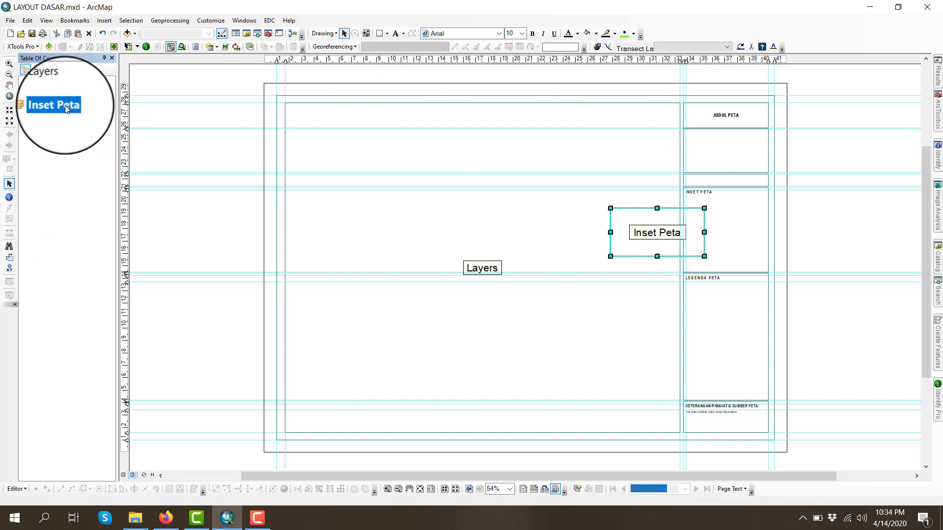
{"action": "key", "text": "Return"}
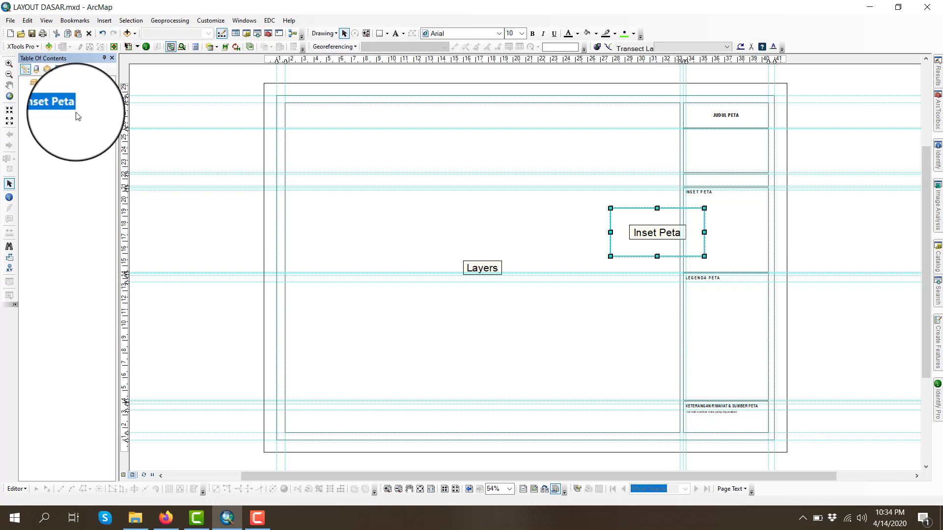
{"action": "left_click", "coordinate": [67, 139]}
{"action": "left_click", "coordinate": [70, 109]}
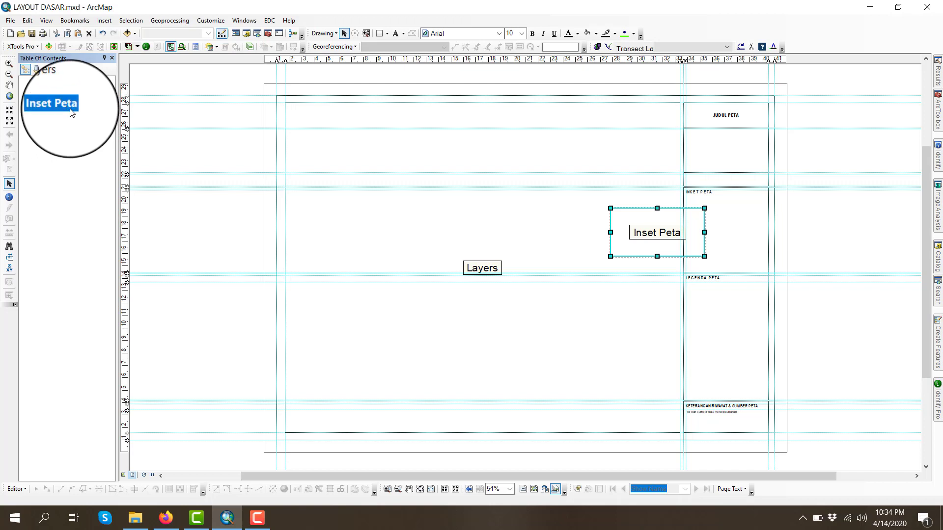
{"action": "left_click", "coordinate": [71, 112]}
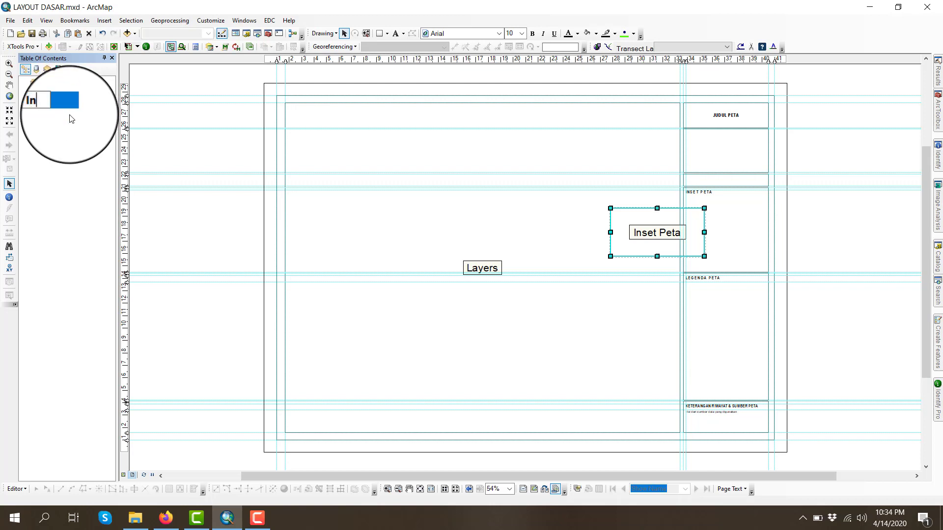
{"action": "key", "text": "Return"}
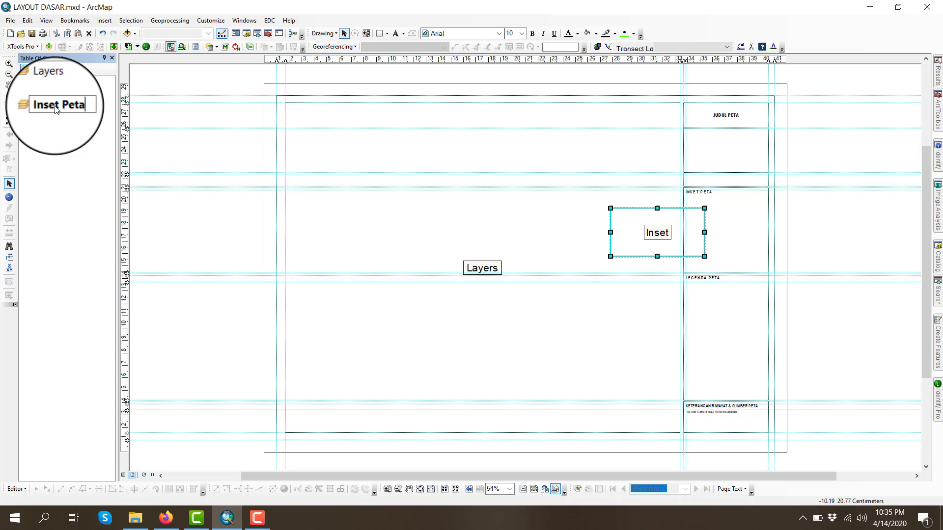
{"action": "key", "text": "Return"}
- Rename the Layers data frame as Peta Utama
{"action": "left_click", "coordinate": [49, 83]}
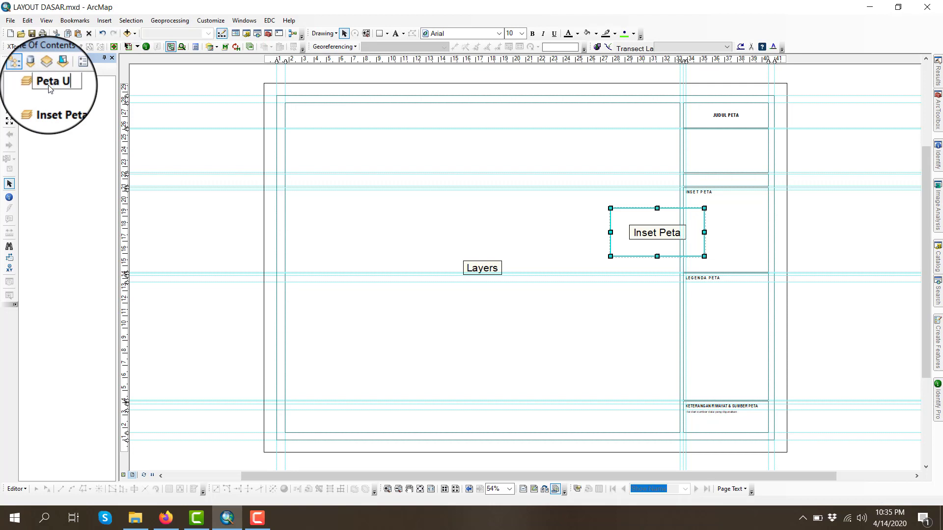
{"action": "key", "text": "Return"}
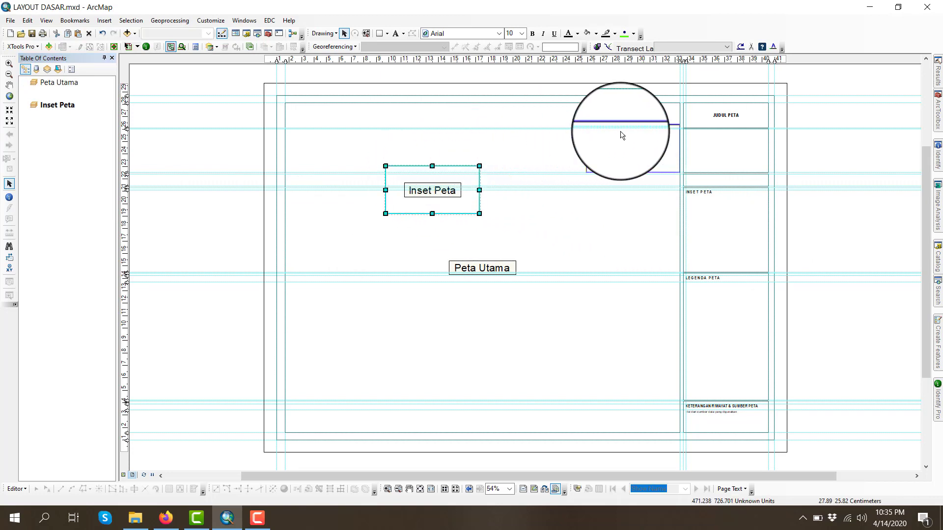
- Set the Inset Peta data frame's width and height to 5.7 cm each
{"action": "left_click_drag", "start_coordinate": [529, 180], "coordinate": [574, 157]}
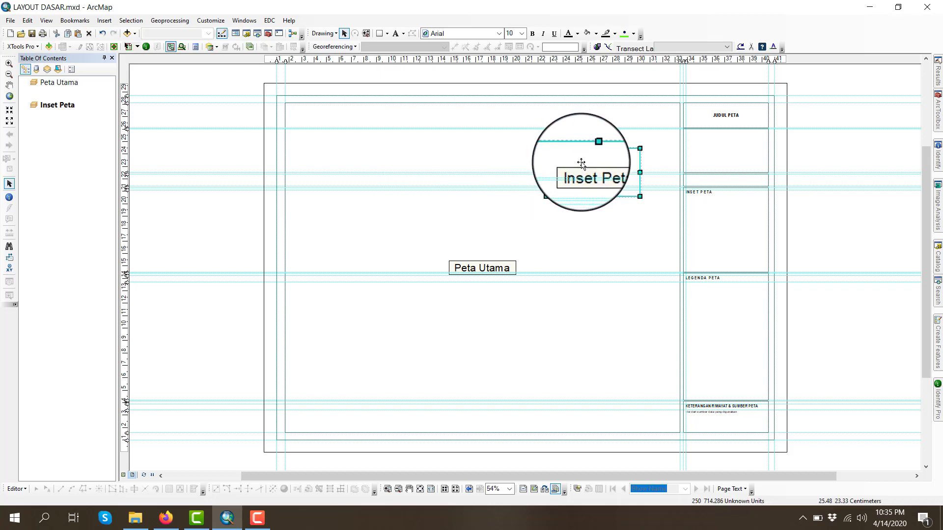
{"action": "right_click", "coordinate": [581, 162]}
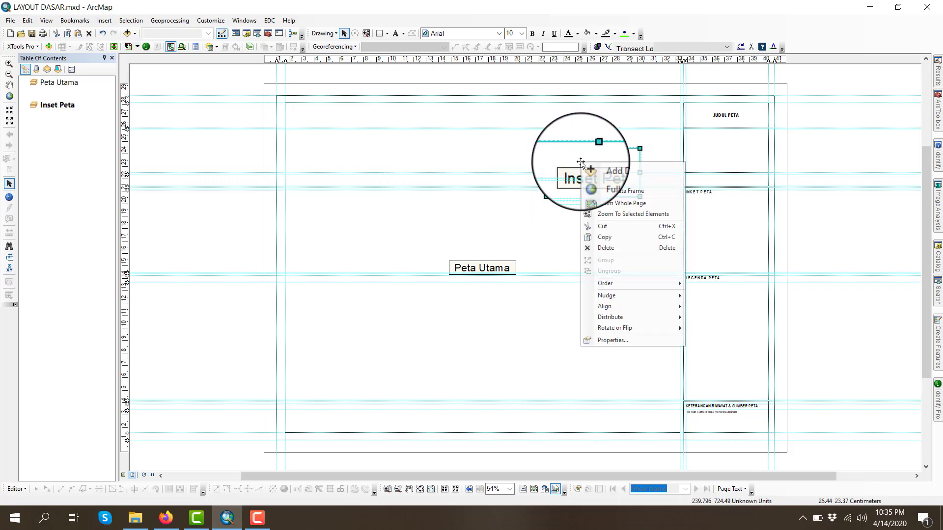
{"action": "left_click", "coordinate": [606, 339]}
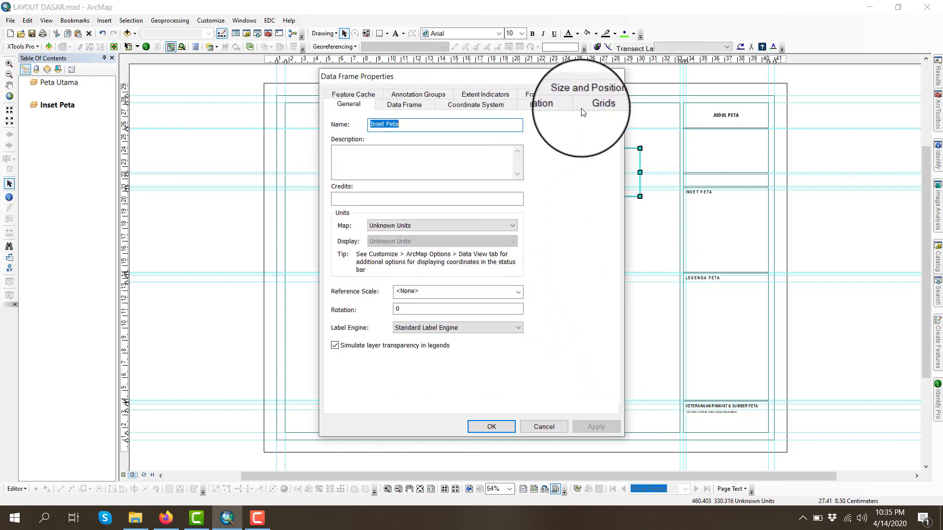
{"action": "left_click", "coordinate": [569, 95]}
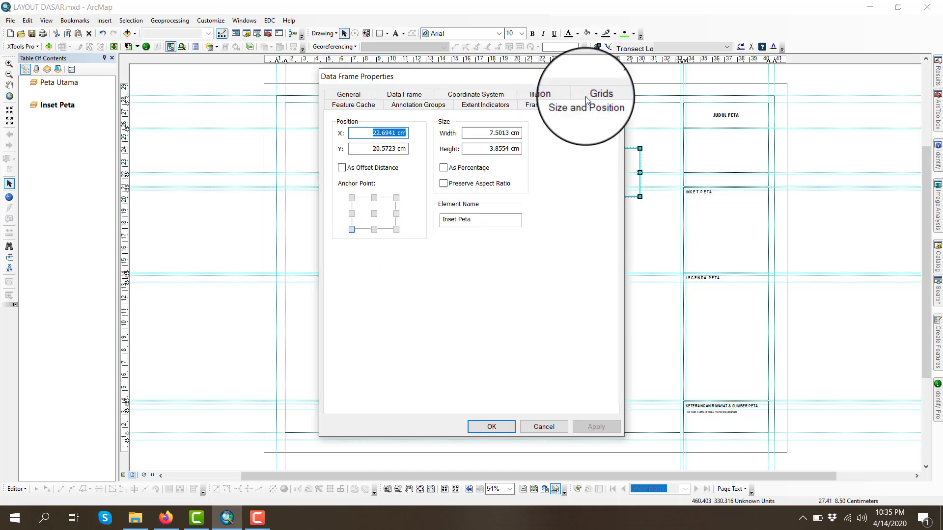
{"action": "left_click_drag", "start_coordinate": [479, 134], "coordinate": [536, 131]}
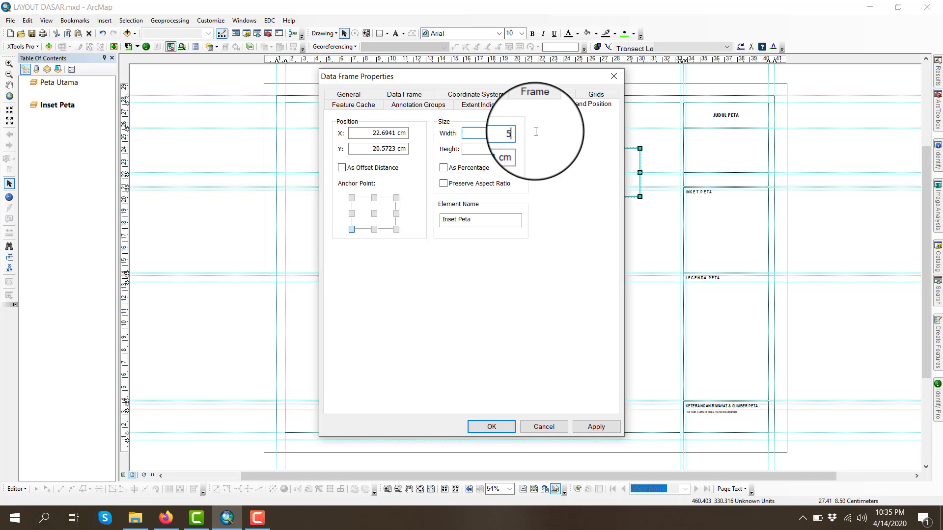
{"action": "type", "text": "5.7"}
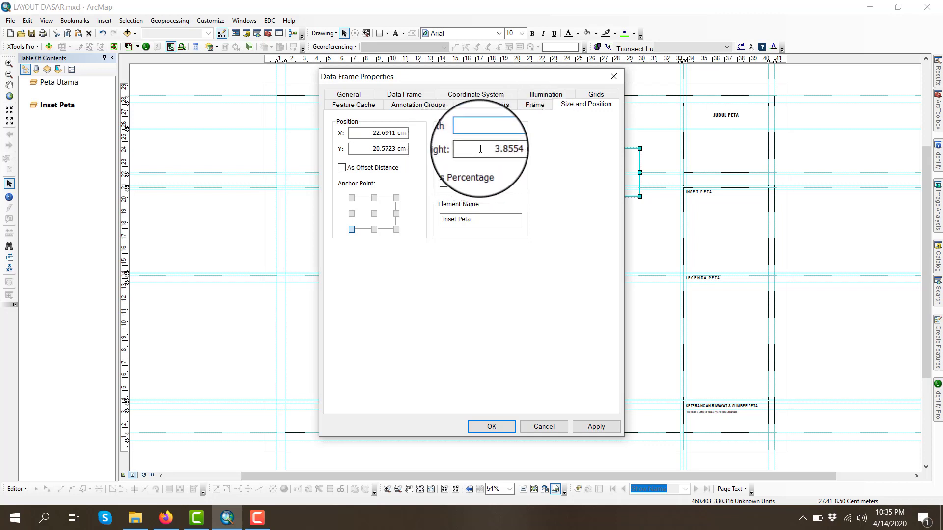
{"action": "left_click_drag", "start_coordinate": [479, 149], "coordinate": [533, 149]}
{"action": "type", "text": "5"}
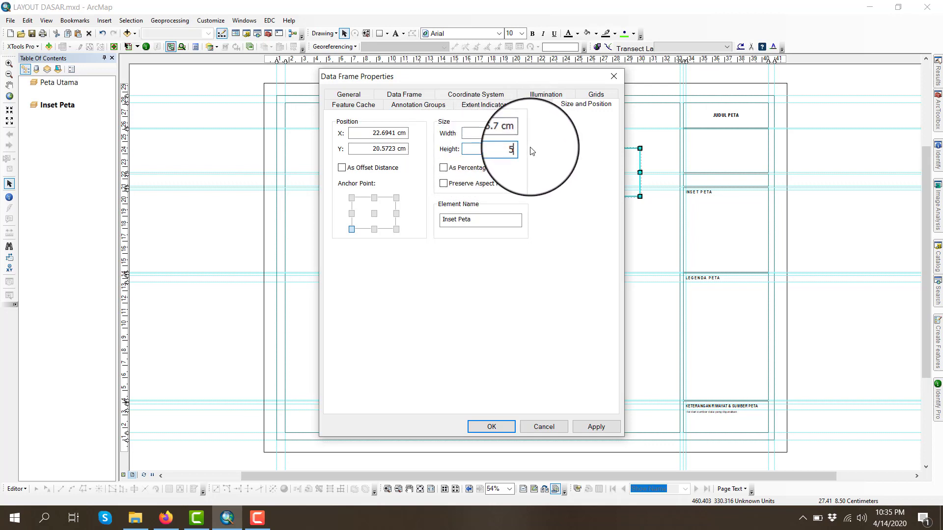
{"action": "type", "text": ".7"}
{"action": "left_click", "coordinate": [476, 428]}
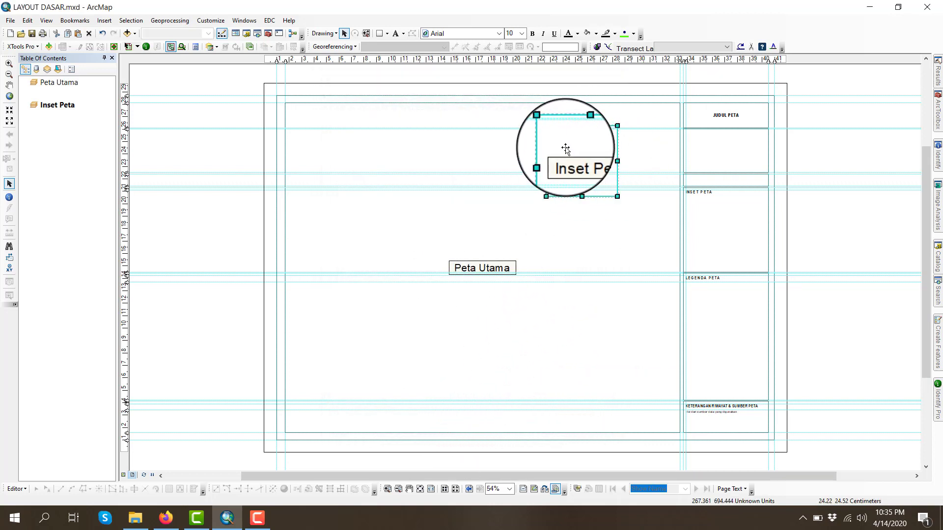
- Move the Inset Peta data frame into the box below the INSET PETA label, against the left vertical guide and the box's bottom edge
{"action": "left_click_drag", "start_coordinate": [685, 231], "coordinate": [710, 224]}
{"action": "scroll", "coordinate": [816, 232], "scroll_direction": "down", "scroll_amount": 3}
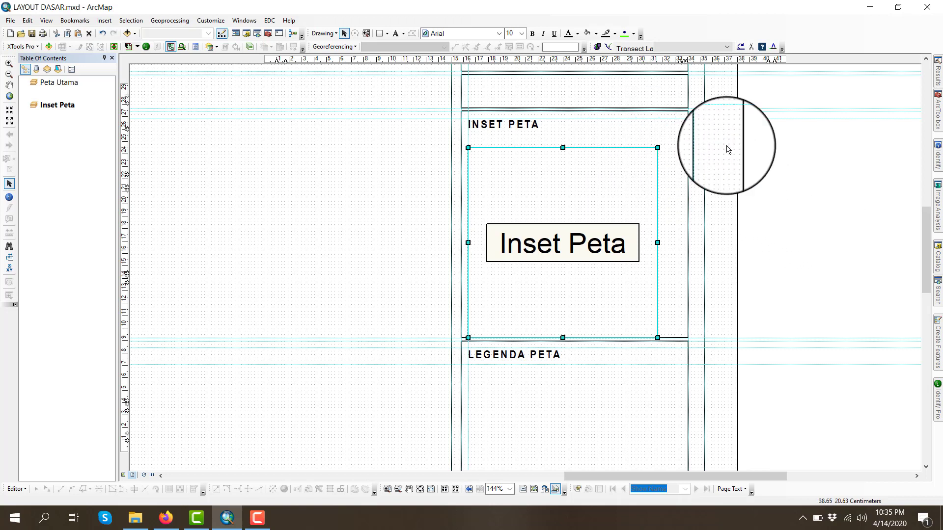
{"action": "left_click", "coordinate": [772, 164]}
- Align the Inset Peta data frame with its surrounding box by both horizontal center and vertical center
{"action": "left_click", "coordinate": [622, 178]}
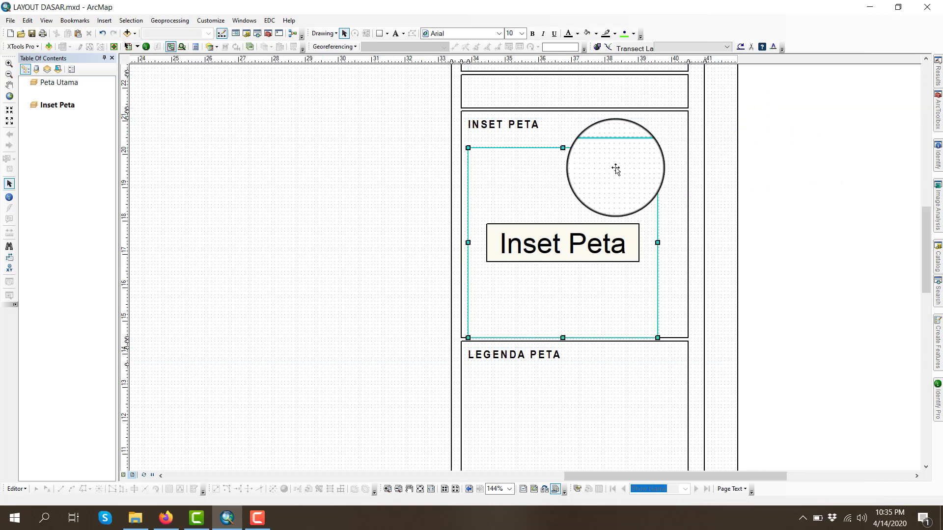
{"action": "left_click", "coordinate": [617, 125], "text": "shift"}
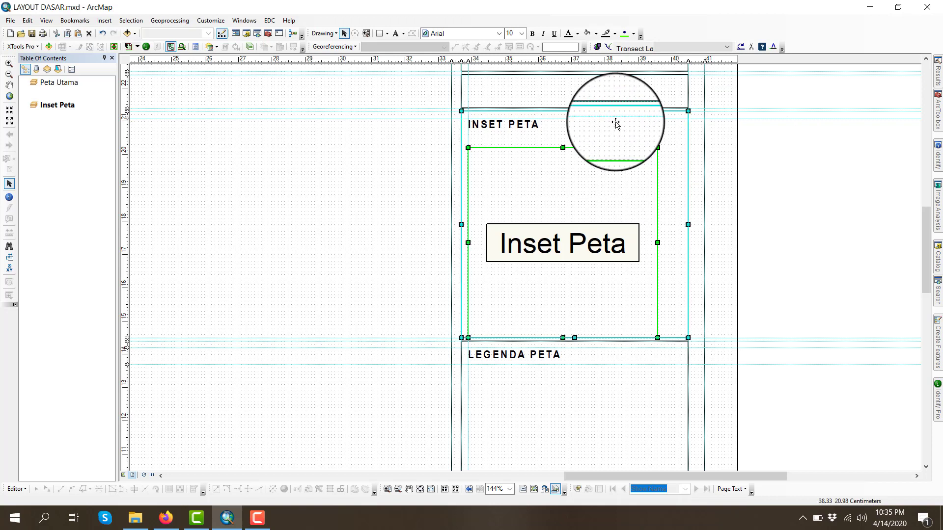
{"action": "right_click", "coordinate": [616, 123]}
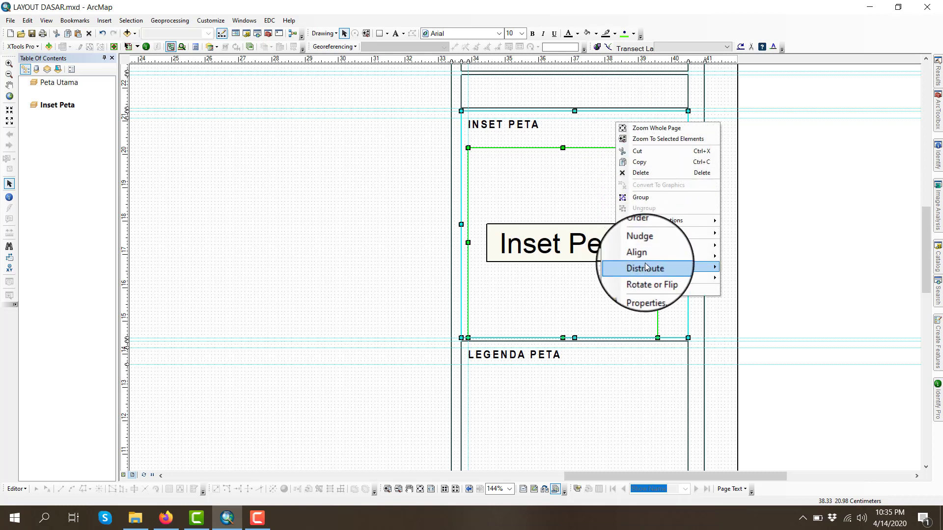
{"action": "mouse_move", "coordinate": [647, 257]}
{"action": "left_click", "coordinate": [747, 280]}
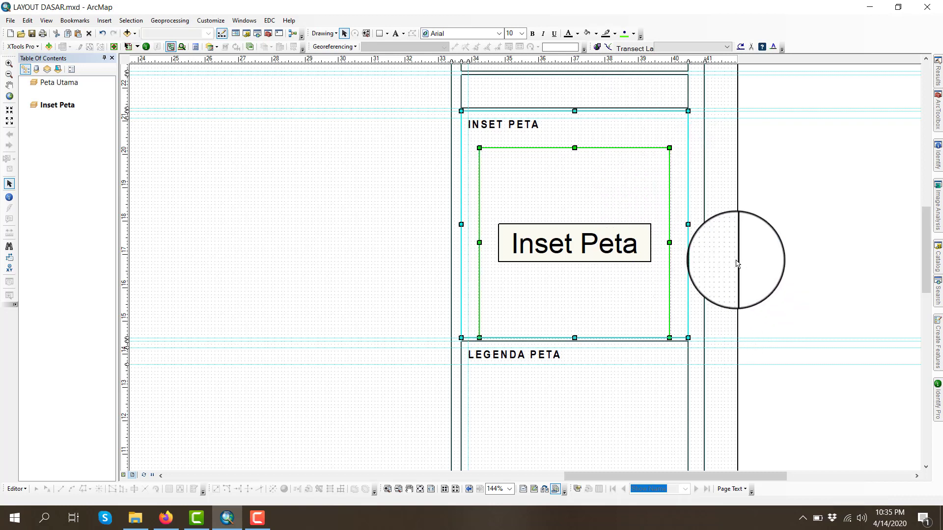
{"action": "right_click", "coordinate": [592, 196]}
{"action": "mouse_move", "coordinate": [636, 341]}
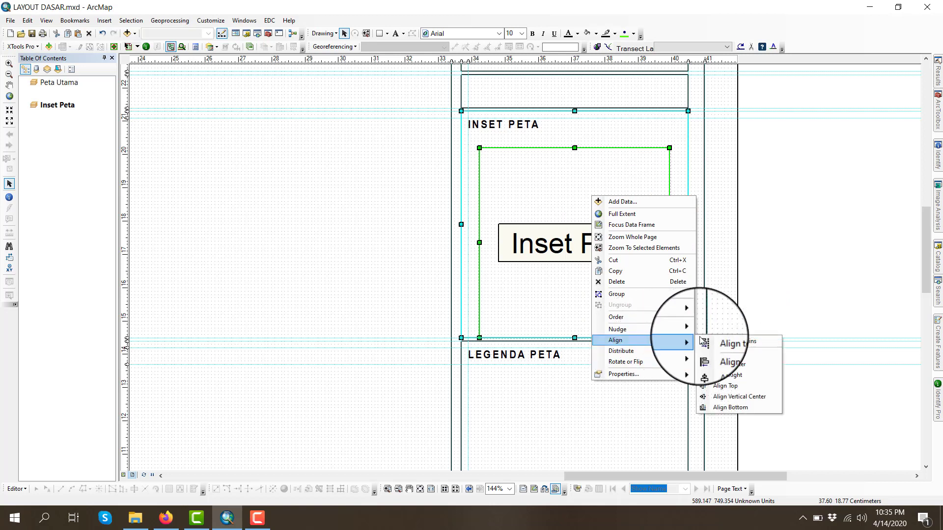
{"action": "left_click", "coordinate": [733, 396]}
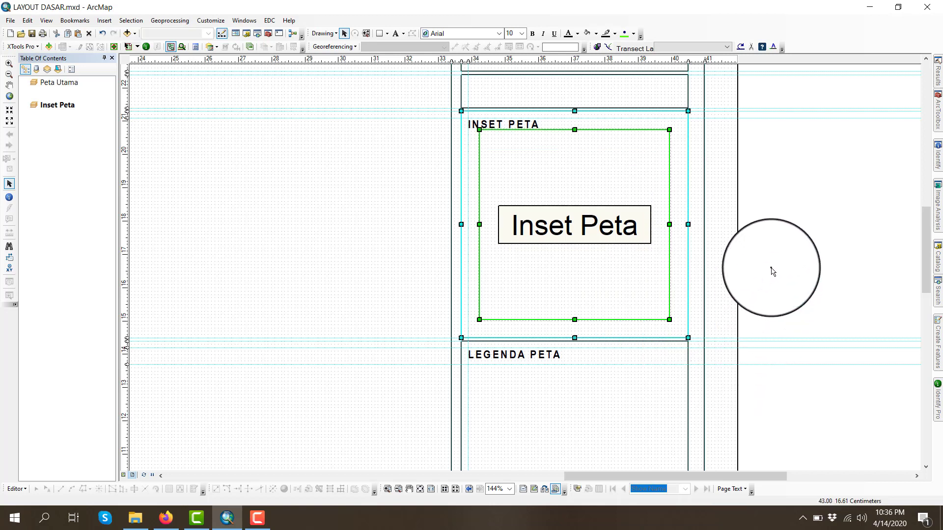
- Set the Inset Peta data frame's width and height to 5.4 cm each
{"action": "left_click", "coordinate": [770, 270]}
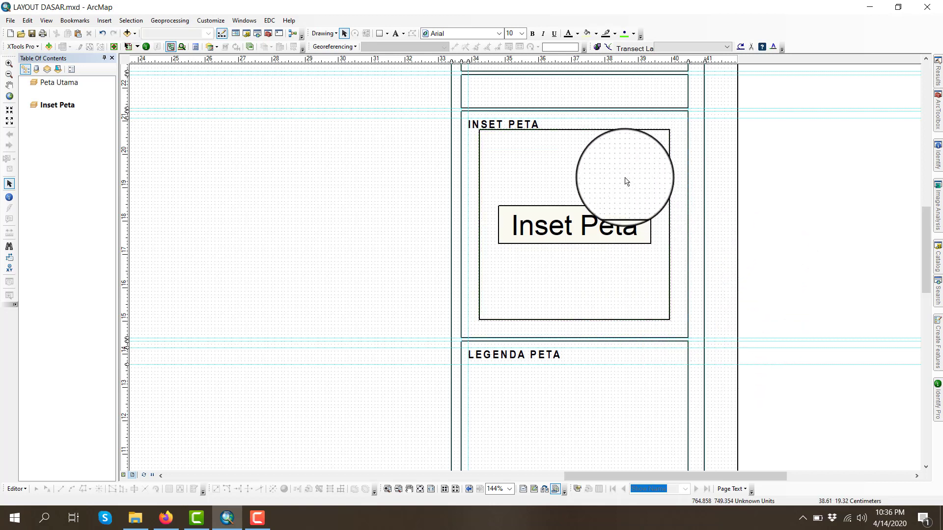
{"action": "right_click", "coordinate": [584, 157]}
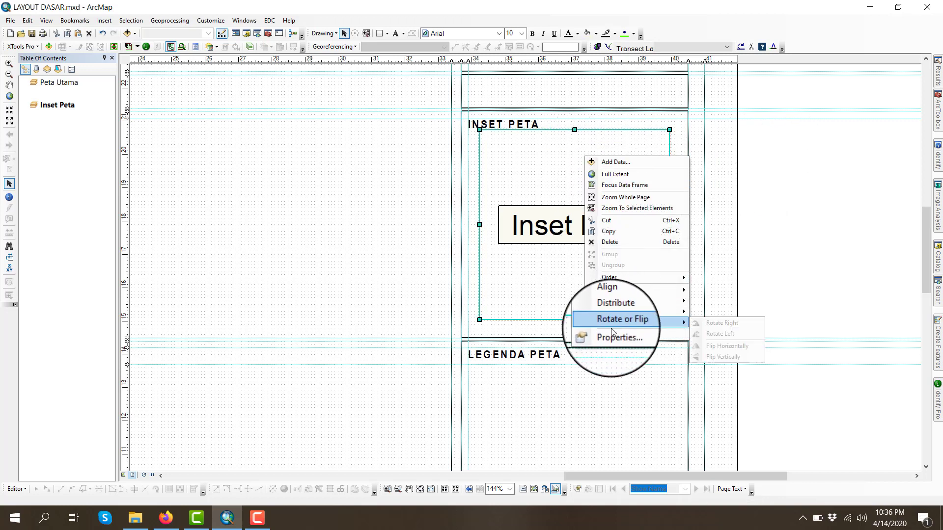
{"action": "left_click", "coordinate": [788, 232]}
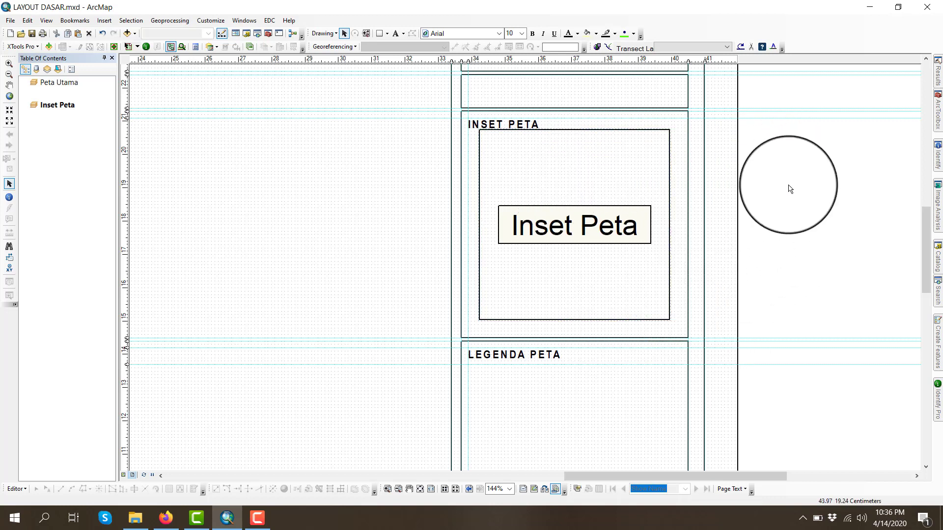
{"action": "left_click", "coordinate": [596, 182]}
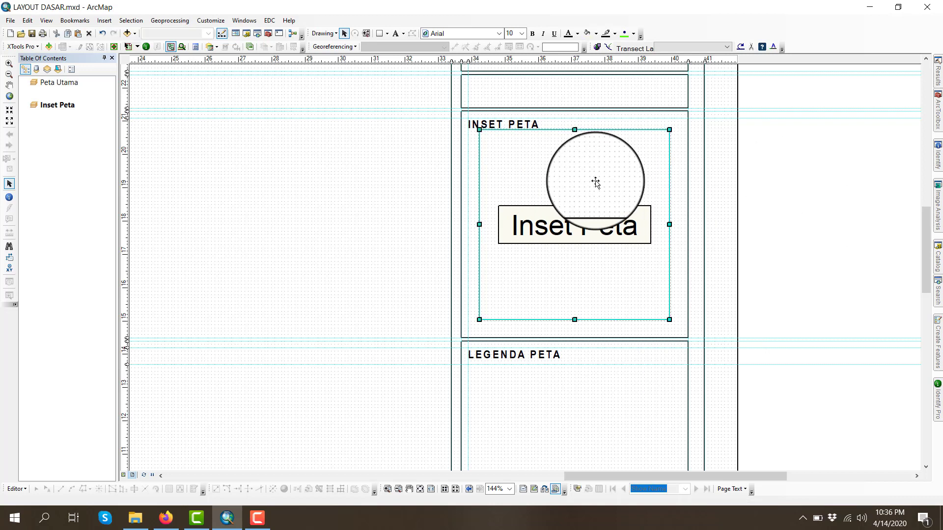
{"action": "right_click", "coordinate": [596, 181]}
{"action": "left_click", "coordinate": [606, 359]}
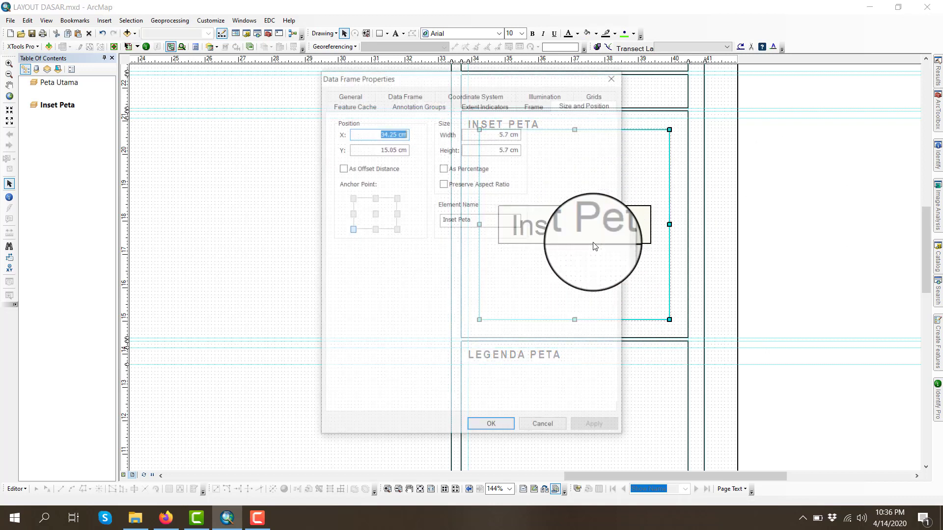
{"action": "left_click_drag", "start_coordinate": [495, 135], "coordinate": [529, 137]}
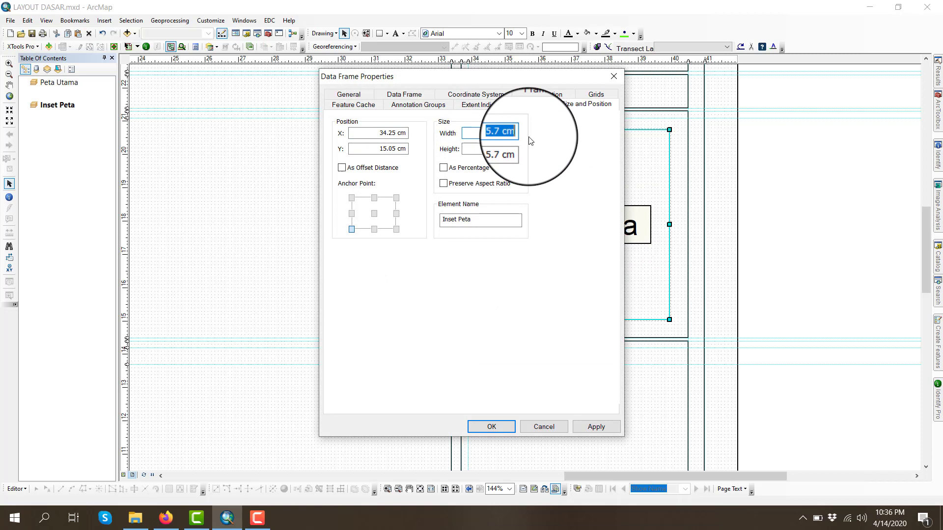
{"action": "type", "text": "5.4"}
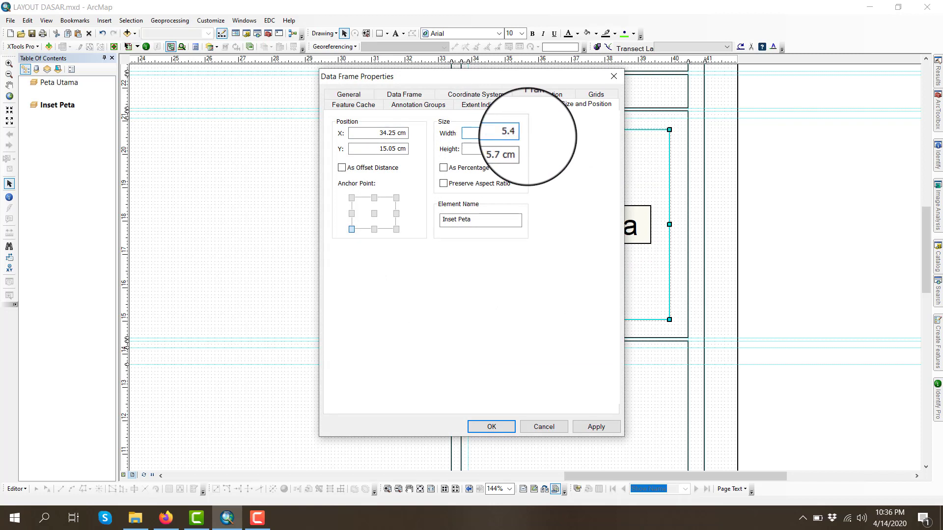
{"action": "key", "text": "Tab"}
{"action": "type", "text": "5.4"}
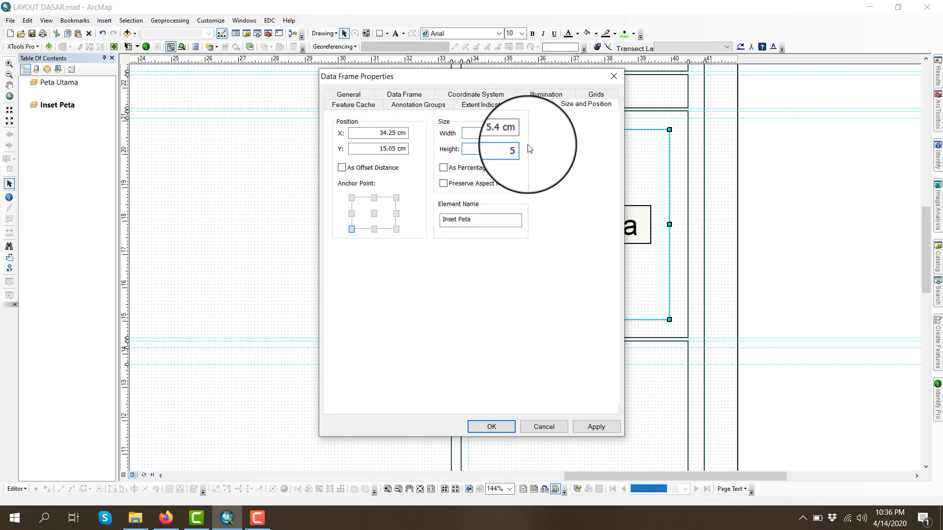
{"action": "left_click", "coordinate": [496, 421]}
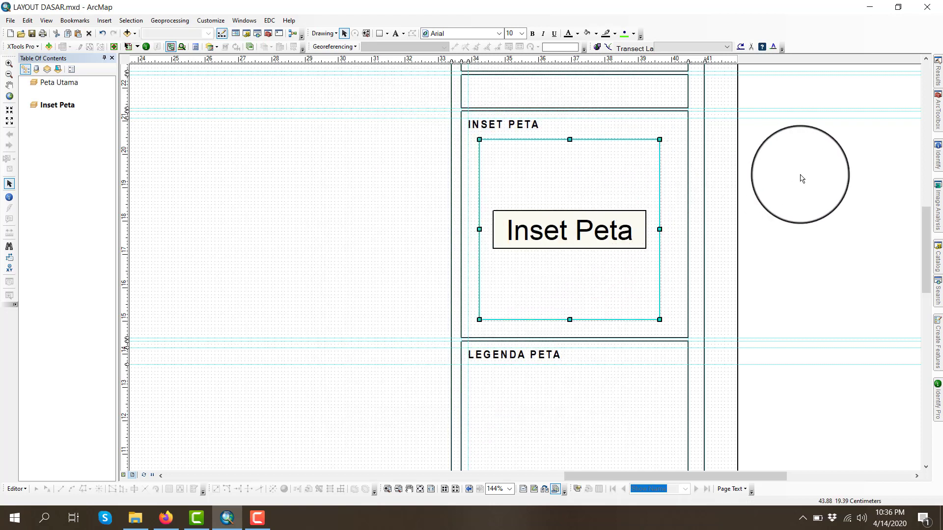
- Align the resized Inset Peta data frame with its surrounding box, both vertically and horizontally centred
{"action": "left_click", "coordinate": [681, 169], "text": "shift"}
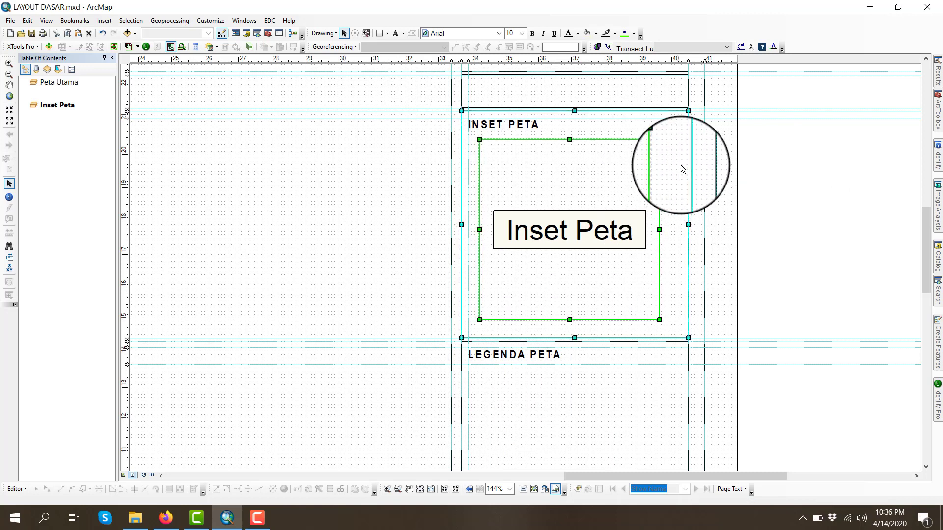
{"action": "right_click", "coordinate": [681, 167]}
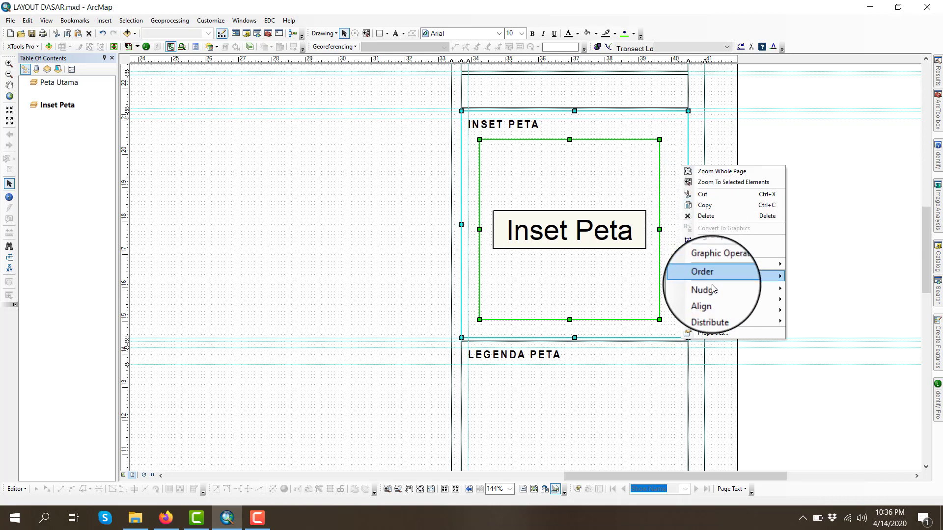
{"action": "mouse_move", "coordinate": [716, 299]}
{"action": "left_click", "coordinate": [810, 350]}
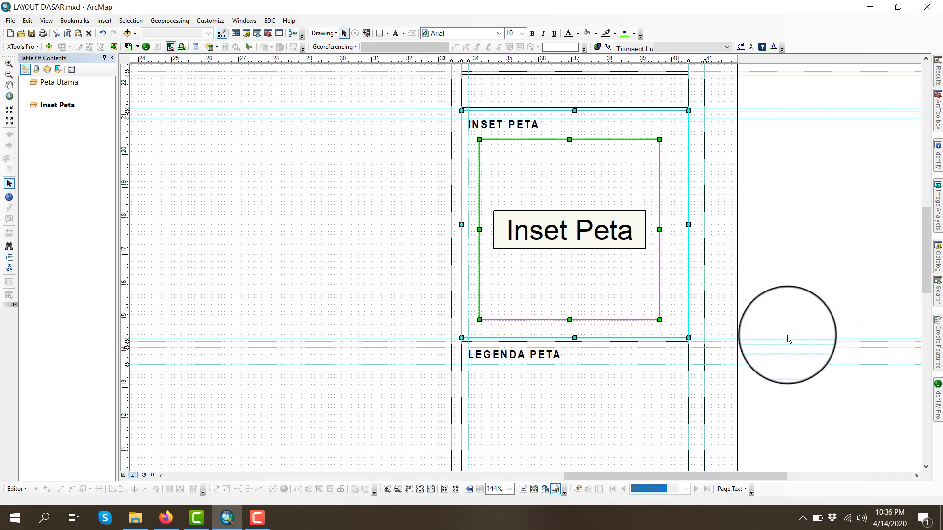
{"action": "right_click", "coordinate": [671, 220]}
{"action": "mouse_move", "coordinate": [716, 362]}
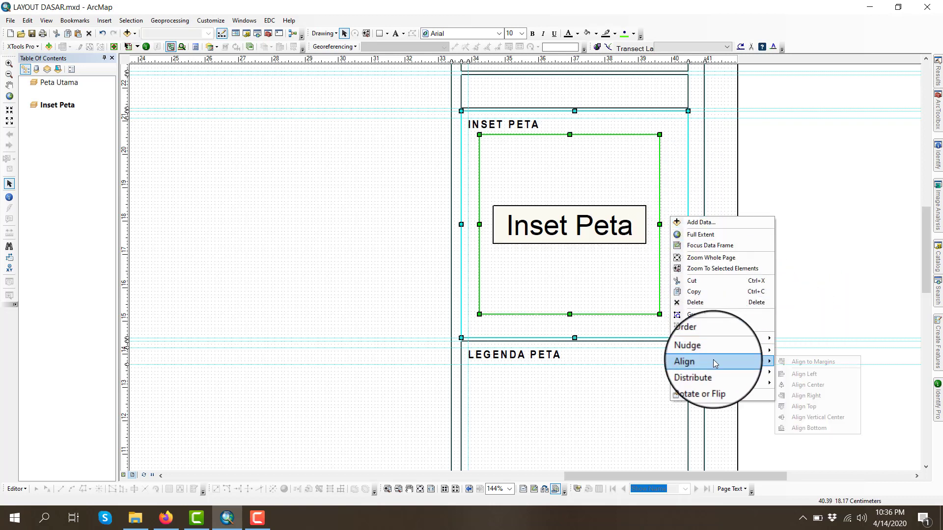
{"action": "left_click", "coordinate": [814, 386]}
{"action": "left_click", "coordinate": [780, 258]}
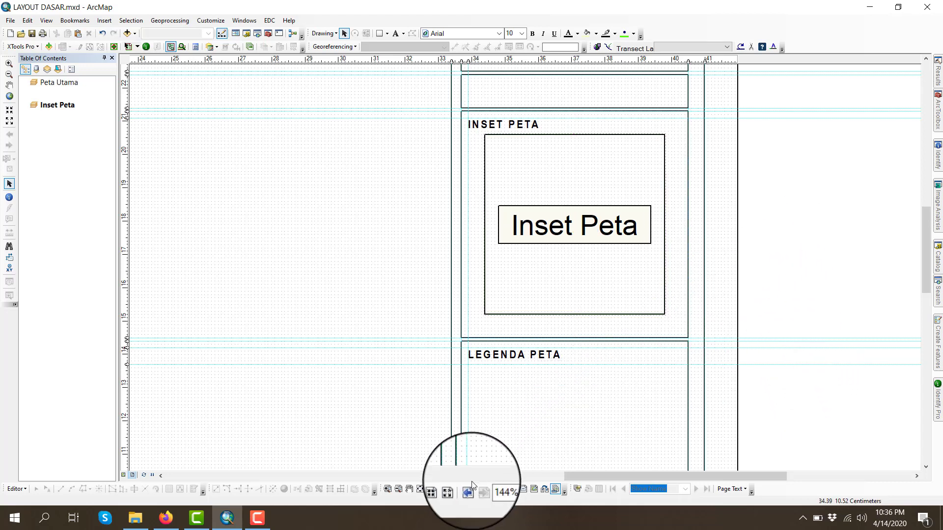
- Add a text element reading Proyeksi in the narrow empty box directly above the INSET PETA box
{"action": "left_click", "coordinate": [419, 489]}
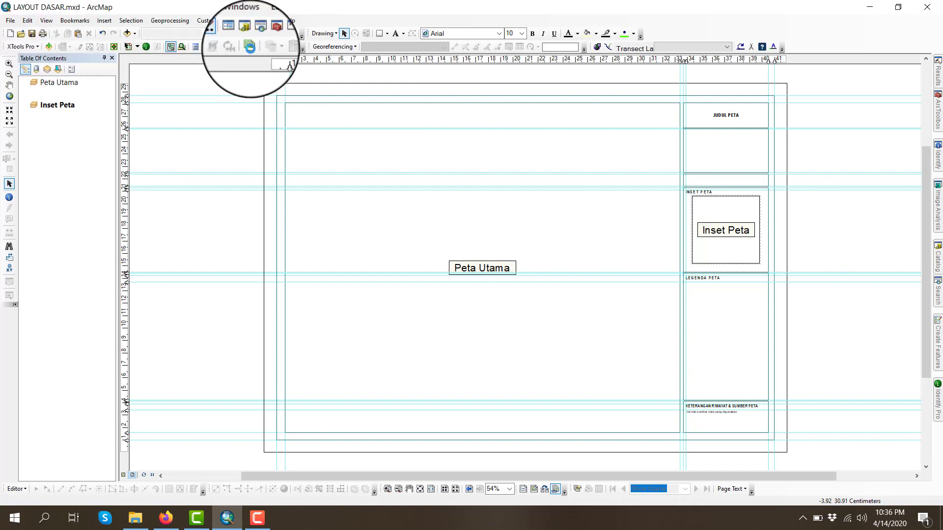
{"action": "left_click", "coordinate": [249, 46]}
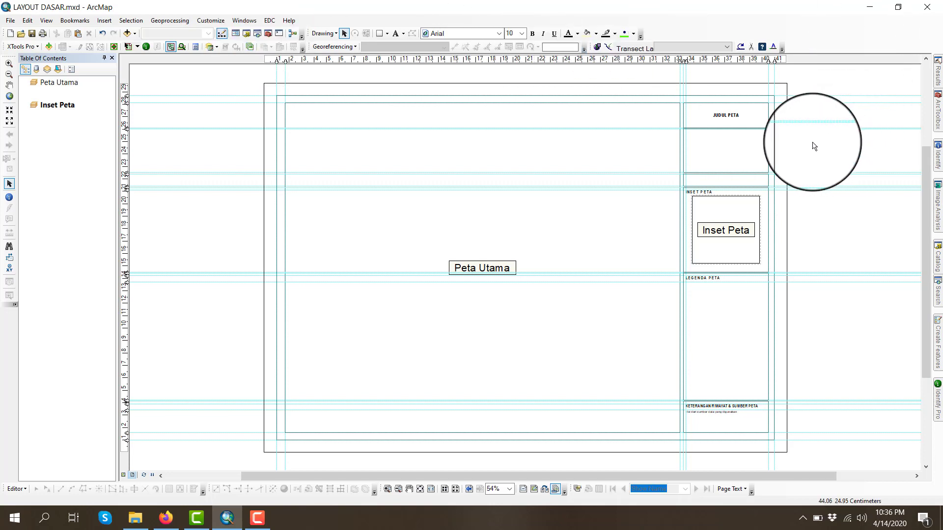
{"action": "scroll", "coordinate": [805, 160], "scroll_direction": "down", "scroll_amount": 3}
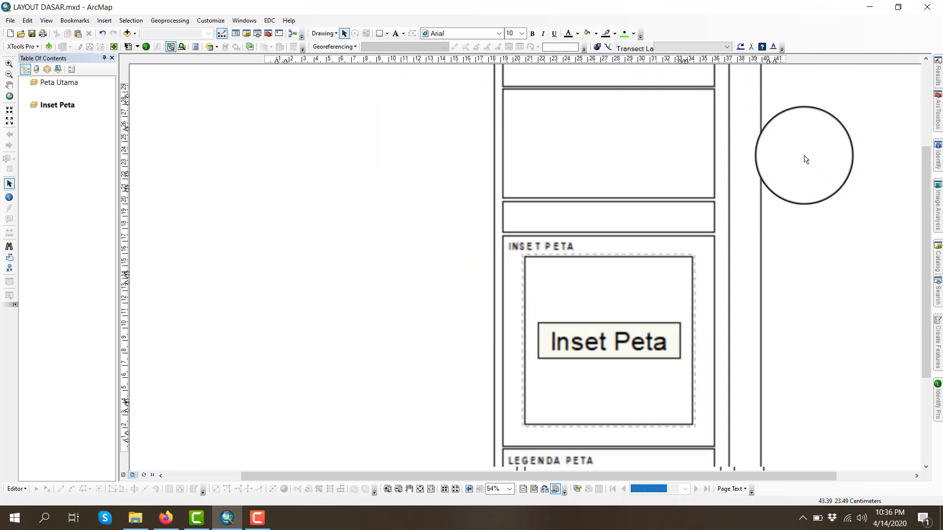
{"action": "scroll", "coordinate": [806, 160], "scroll_direction": "down", "scroll_amount": 3}
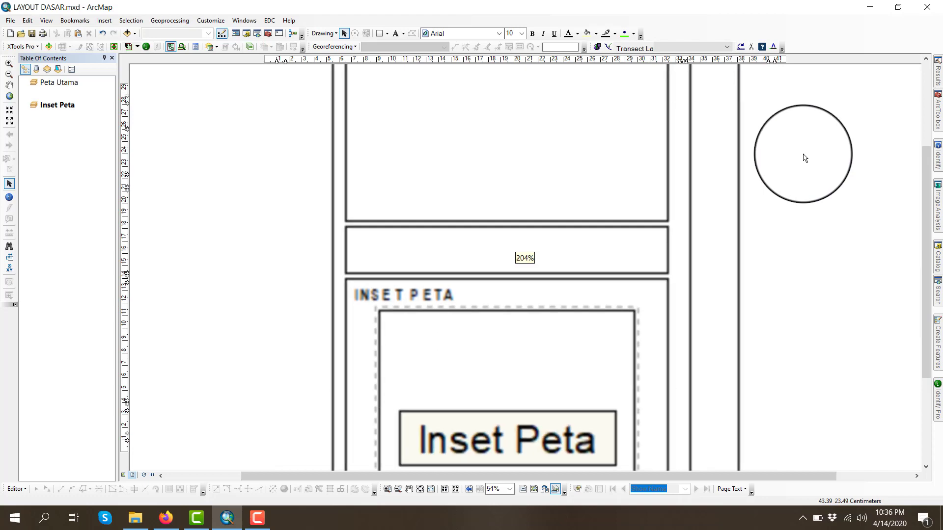
{"action": "left_click", "coordinate": [406, 490]}
{"action": "left_click_drag", "start_coordinate": [473, 186], "coordinate": [448, 332]}
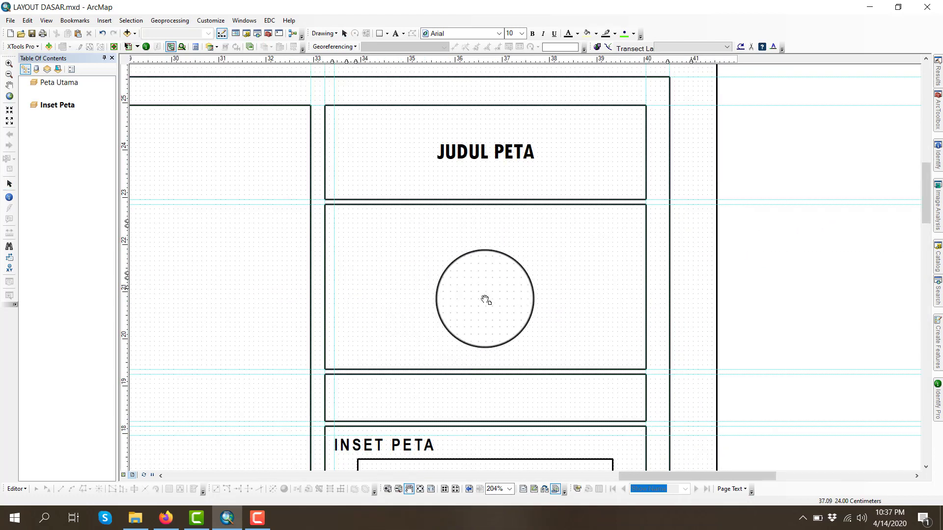
{"action": "scroll", "coordinate": [485, 300], "scroll_direction": "down", "scroll_amount": 1}
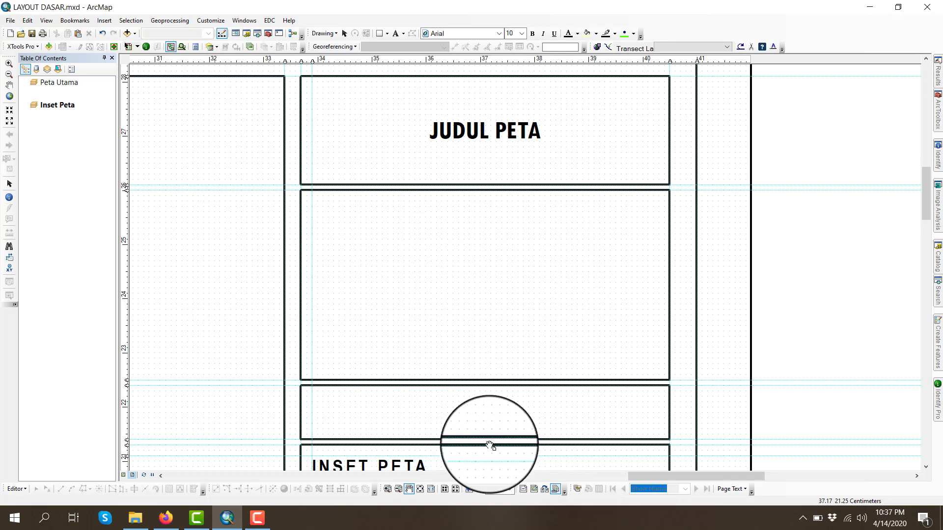
{"action": "left_click_drag", "start_coordinate": [490, 445], "coordinate": [535, 248]}
{"action": "scroll", "coordinate": [540, 236], "scroll_direction": "down", "scroll_amount": 3}
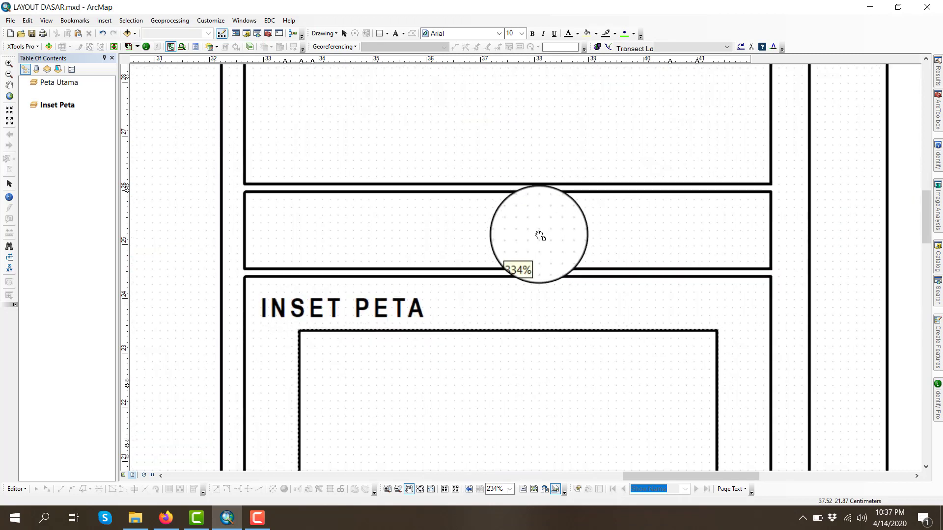
{"action": "scroll", "coordinate": [539, 236], "scroll_direction": "down", "scroll_amount": 3}
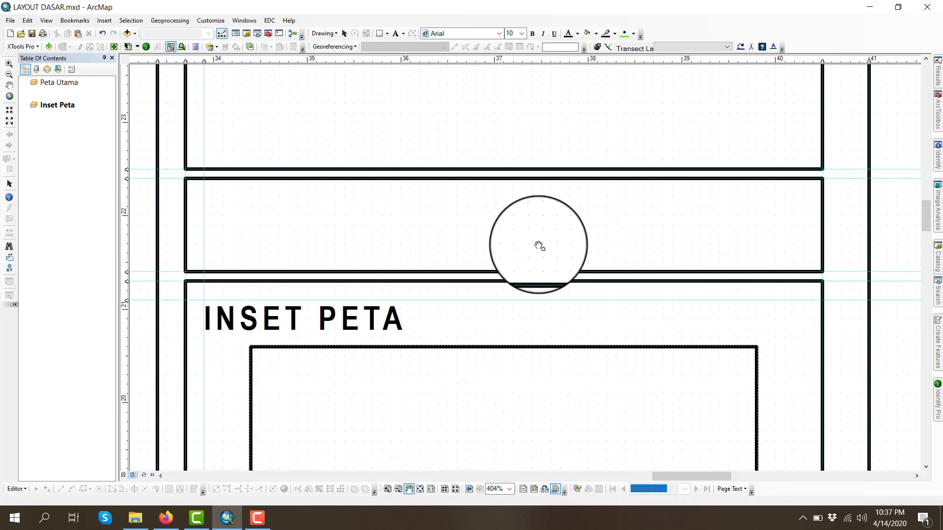
{"action": "left_click", "coordinate": [397, 33]}
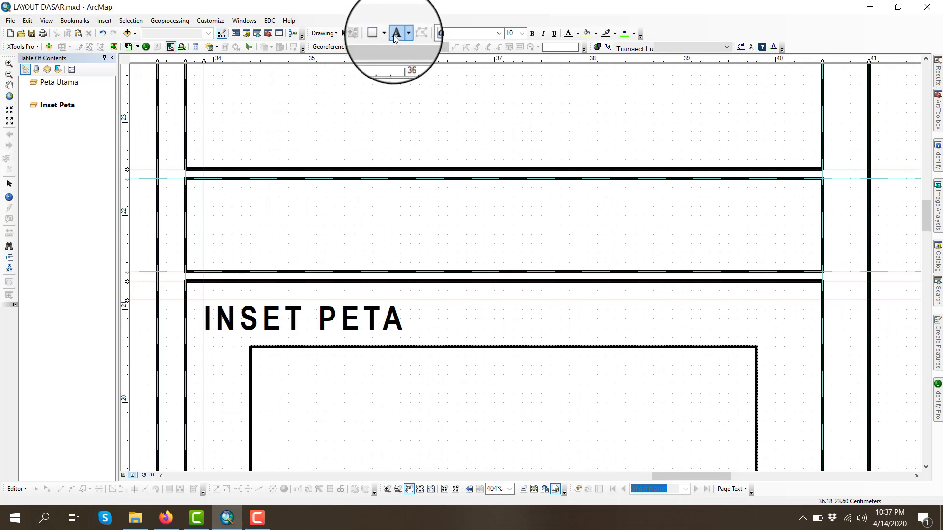
{"action": "left_click", "coordinate": [479, 223]}
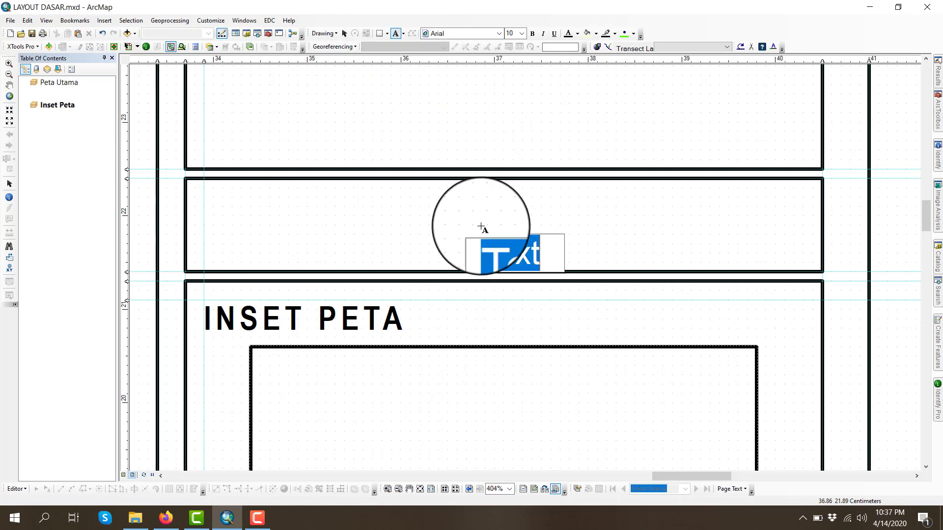
{"action": "key", "text": "Return"}
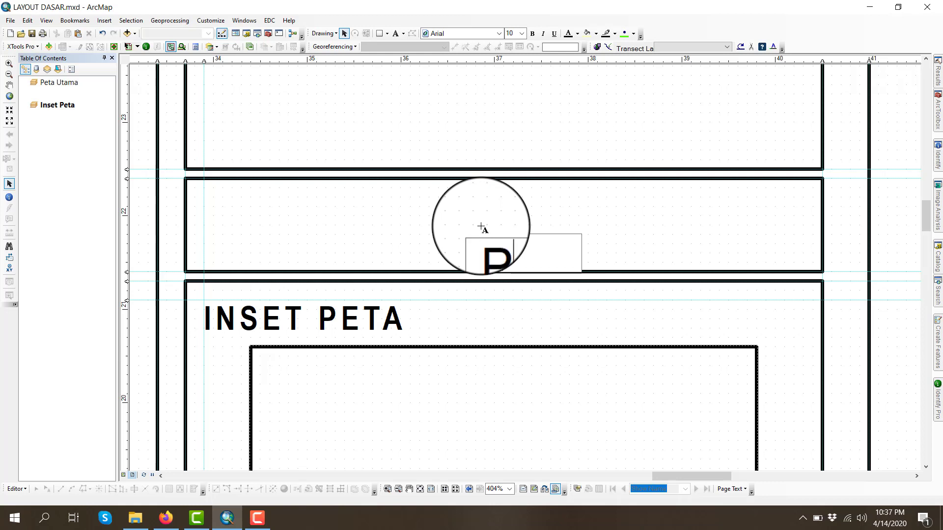
{"action": "key", "text": "Return"}
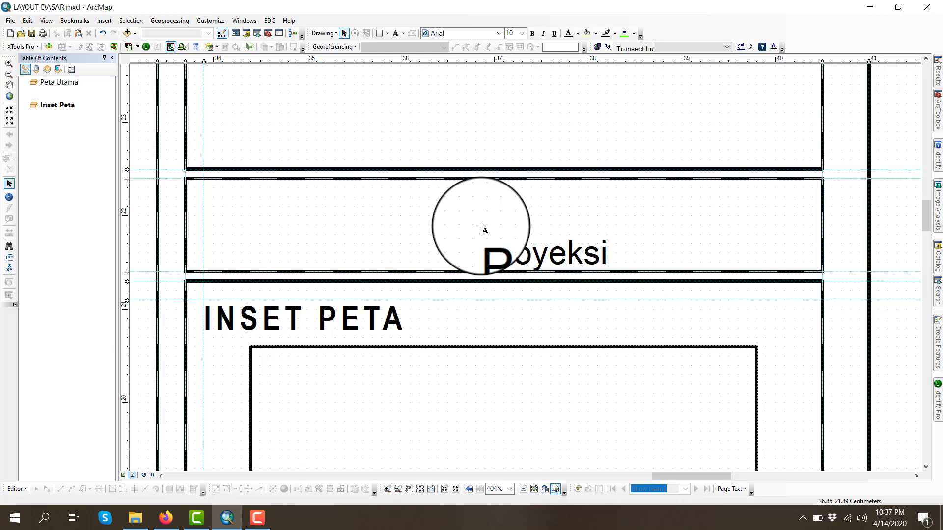
- Move the Proyeksi text up inside the narrow box and add the lines Sistem Grid and Datum Horizontal below it
{"action": "left_click_drag", "start_coordinate": [525, 263], "coordinate": [476, 226]}
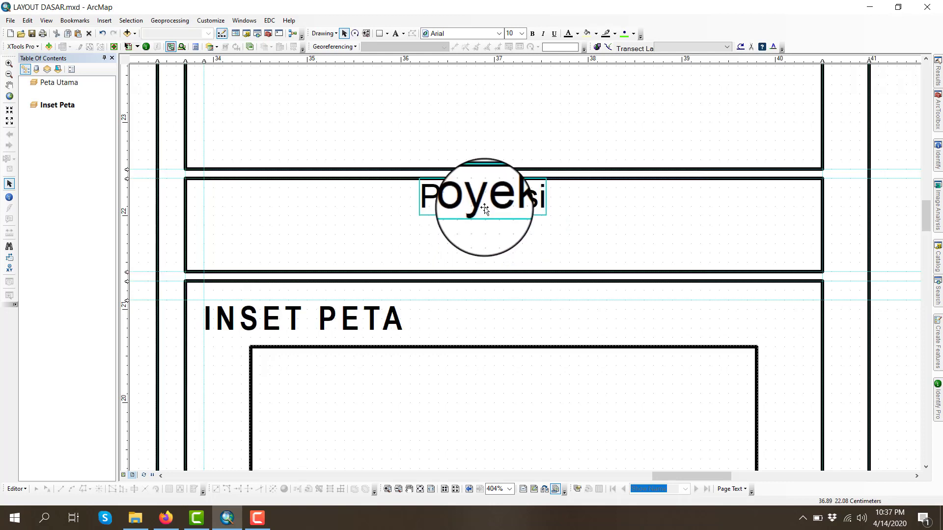
{"action": "double_click", "coordinate": [490, 200]}
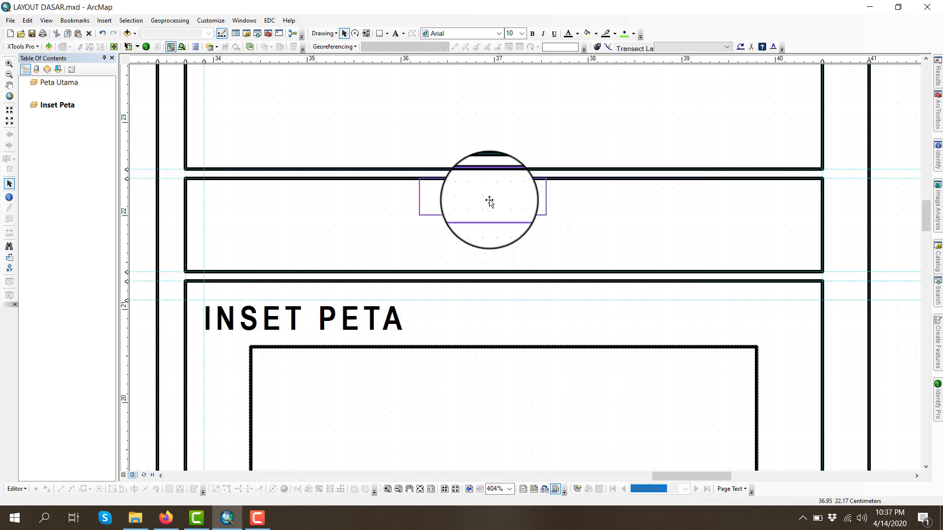
{"action": "left_click", "coordinate": [490, 200]}
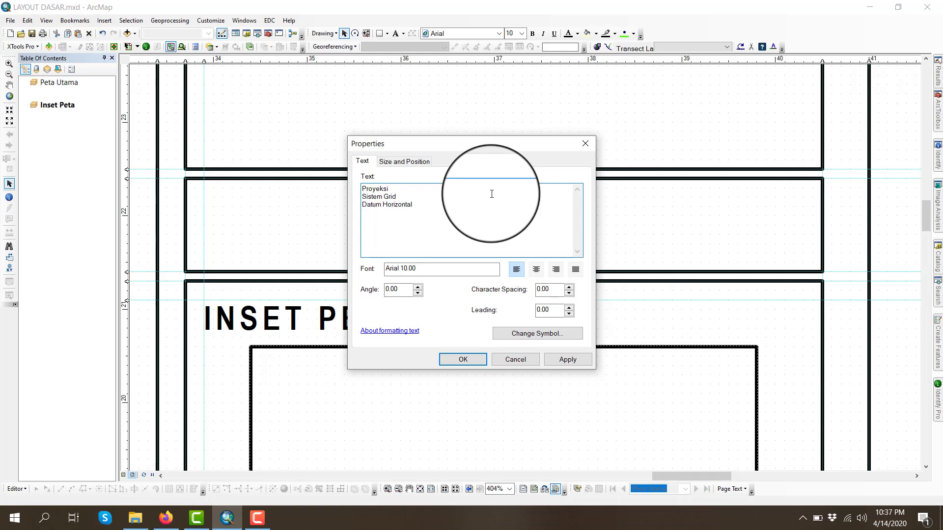
{"action": "left_click", "coordinate": [462, 359]}
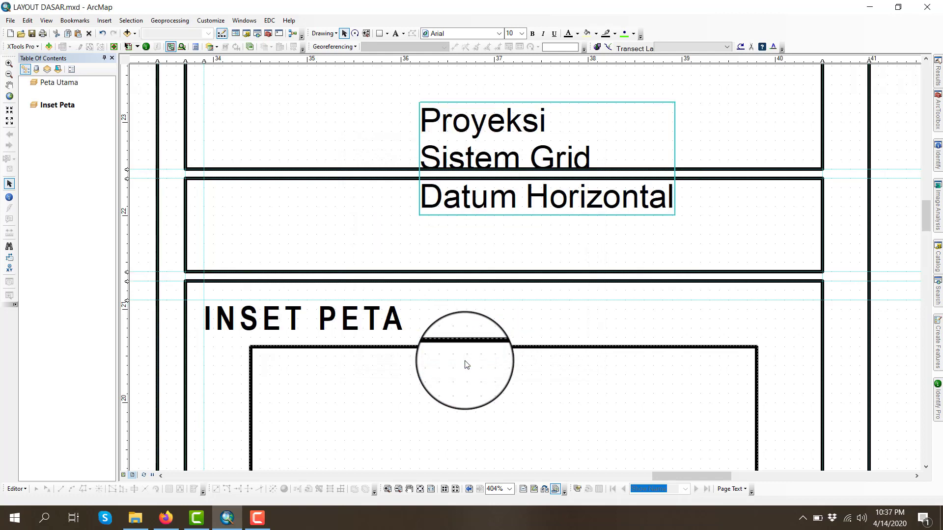
- Set the three-line projection text to font size 7 and move it down inside the narrow box above INSET PETA
{"action": "left_click", "coordinate": [523, 35]}
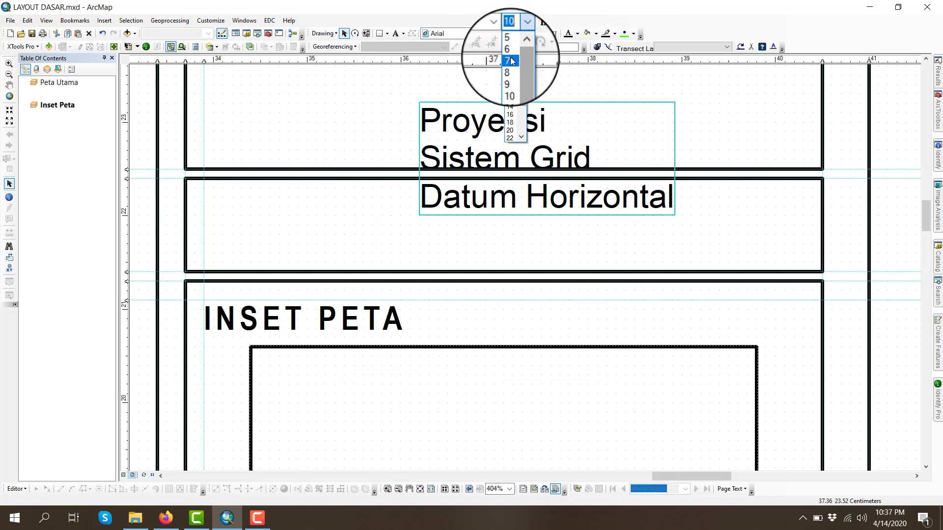
{"action": "left_click", "coordinate": [508, 61]}
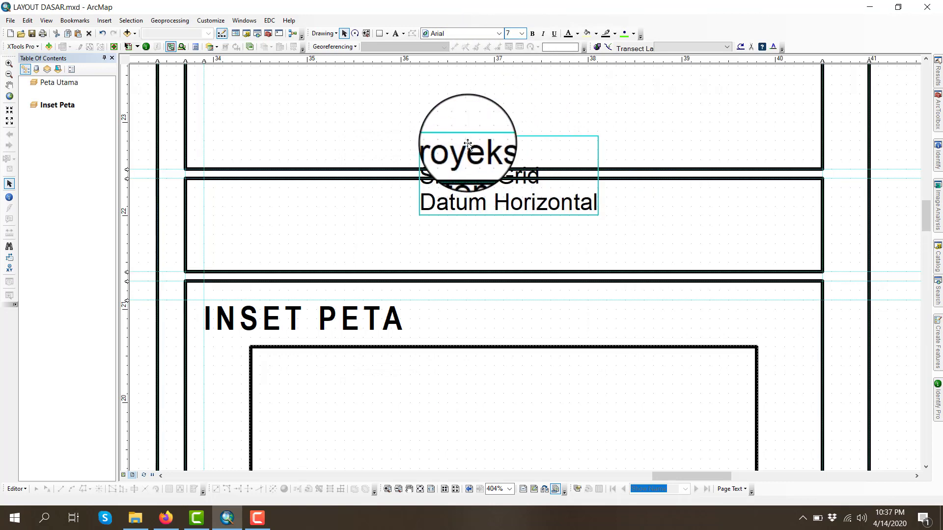
{"action": "left_click_drag", "start_coordinate": [468, 144], "coordinate": [452, 204]}
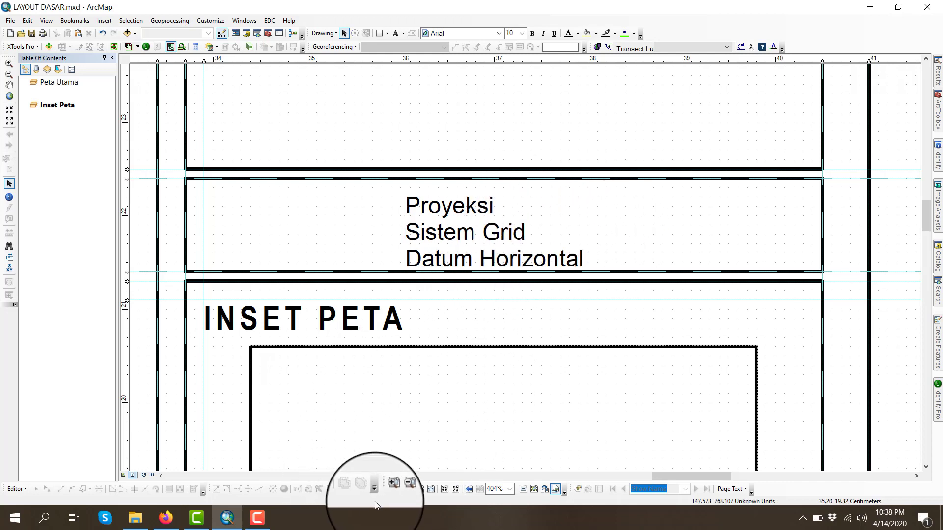
- Move the three-line projection text left out of the narrow box until its right edge meets the box's left edge
{"action": "left_click", "coordinate": [409, 489]}
{"action": "left_click_drag", "start_coordinate": [411, 323], "coordinate": [635, 309]}
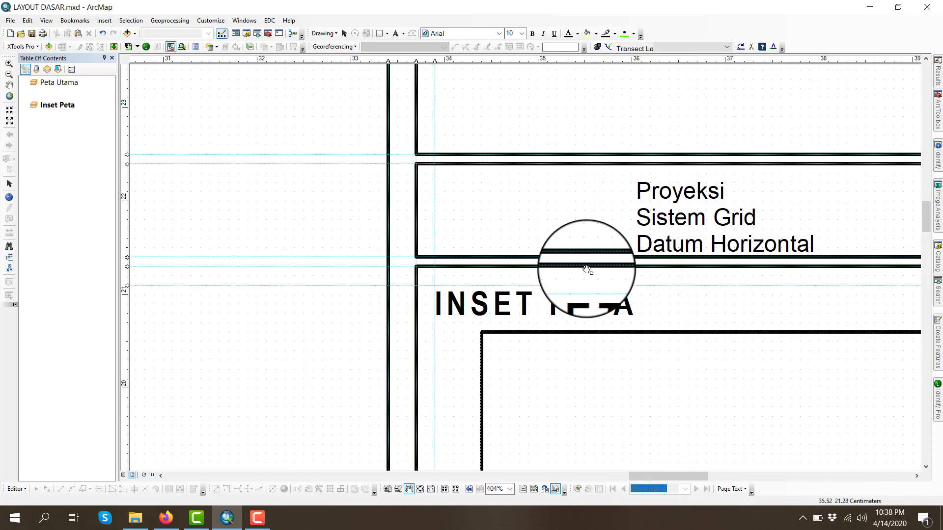
{"action": "left_click", "coordinate": [344, 33]}
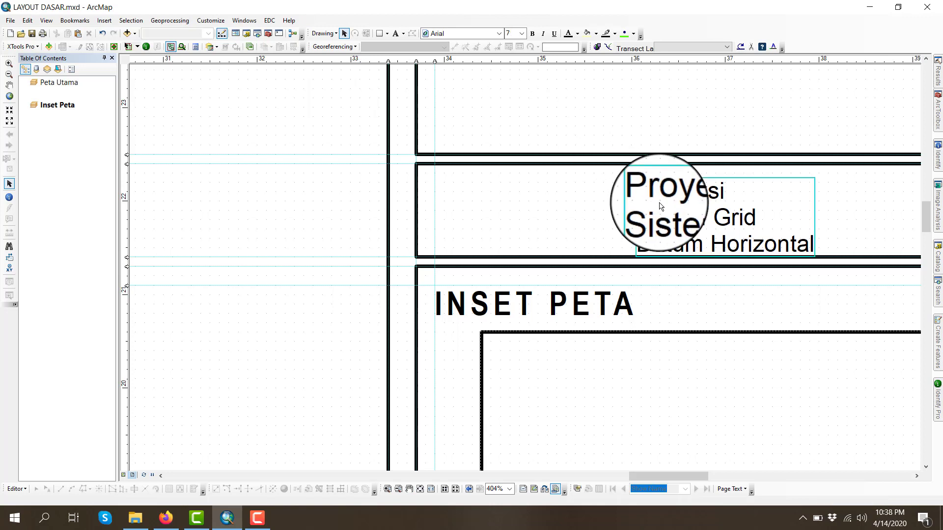
{"action": "left_click_drag", "start_coordinate": [660, 206], "coordinate": [233, 186]}
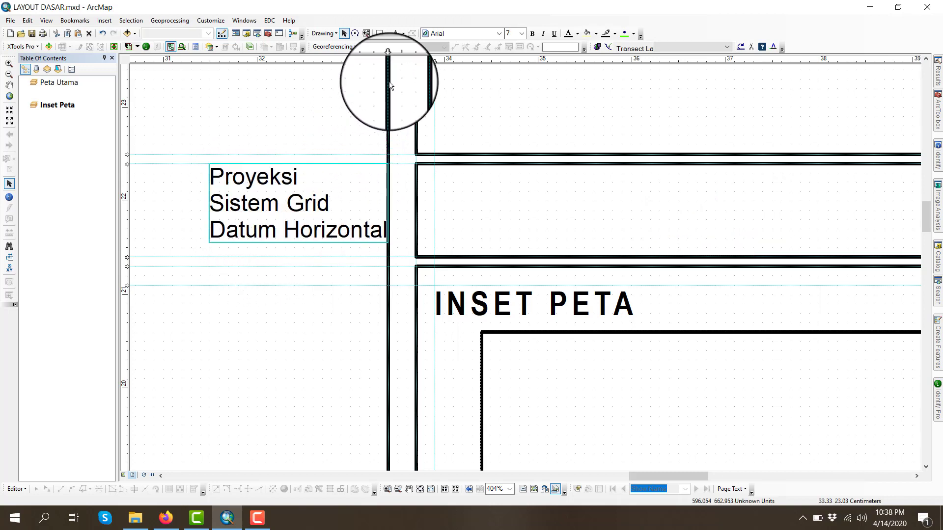
{"action": "left_click_drag", "start_coordinate": [326, 178], "coordinate": [349, 196]}
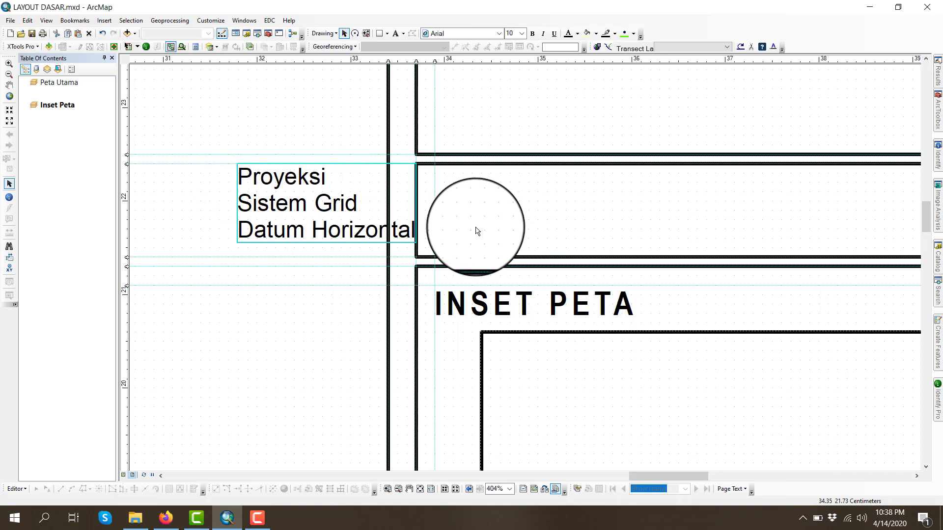
- Paste a copy of the three-line text and place it inside the narrow box, level with the original and aligned with the INSET PETA title's left guide
{"action": "key", "text": "ctrl+v"}
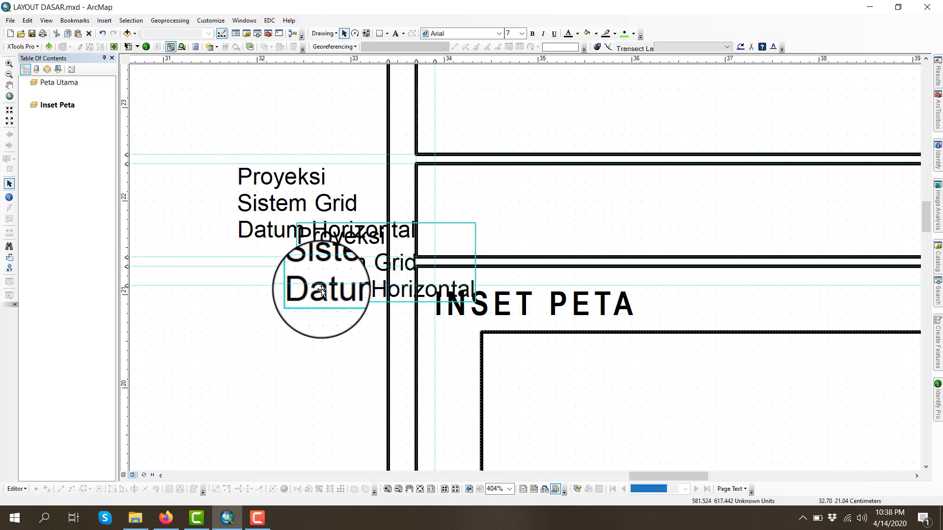
{"action": "left_click_drag", "start_coordinate": [320, 284], "coordinate": [577, 244]}
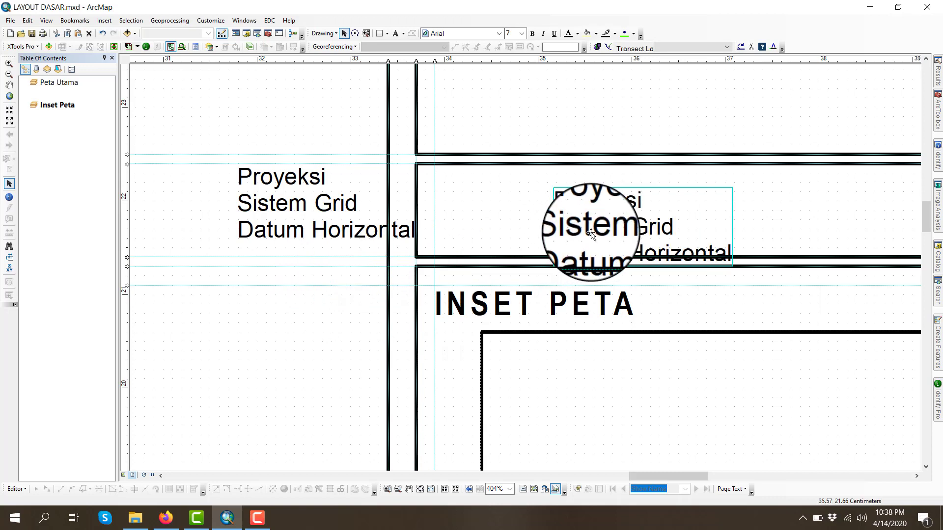
{"action": "left_click_drag", "start_coordinate": [591, 233], "coordinate": [545, 217]}
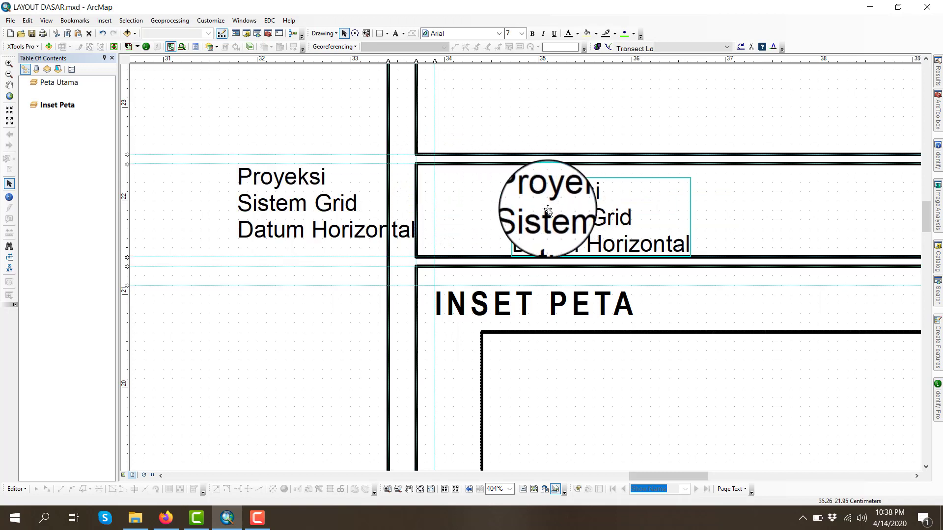
{"action": "left_click_drag", "start_coordinate": [548, 212], "coordinate": [504, 195]}
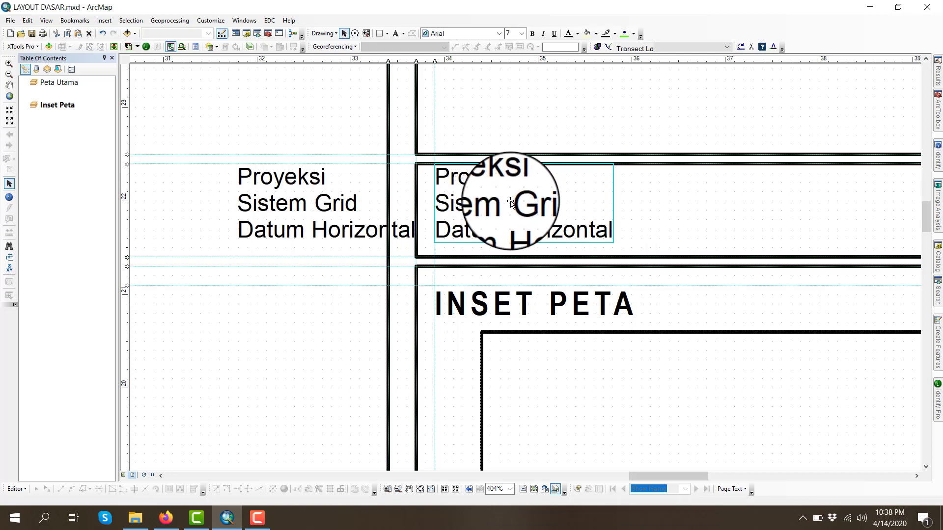
- Change the copied text to the three lines ": Geographic", ": Grid Geographic" and ": WGS 1984"
{"action": "double_click", "coordinate": [514, 193]}
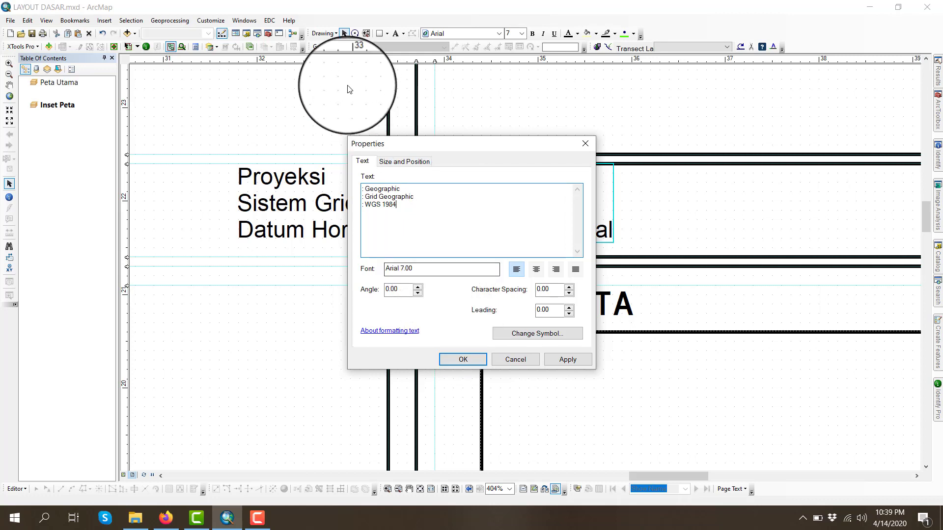
{"action": "left_click", "coordinate": [449, 358]}
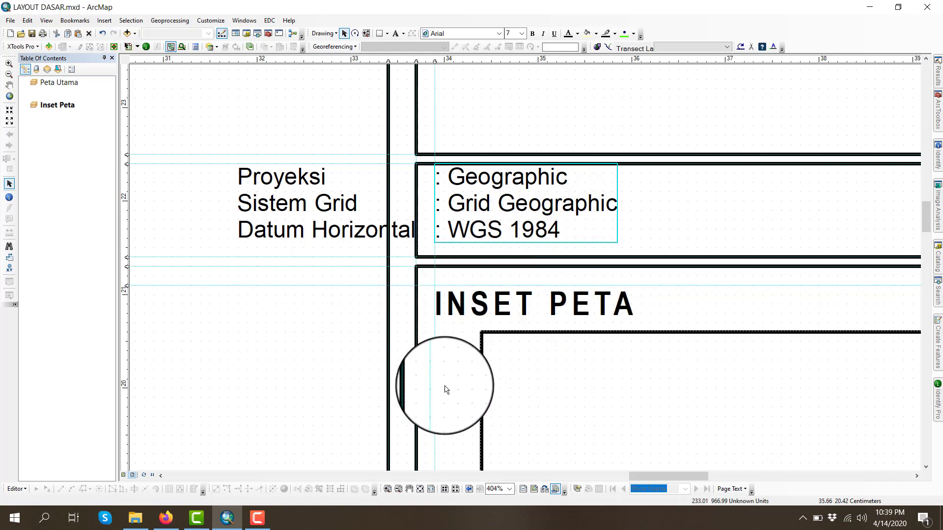
{"action": "left_click", "coordinate": [399, 356]}
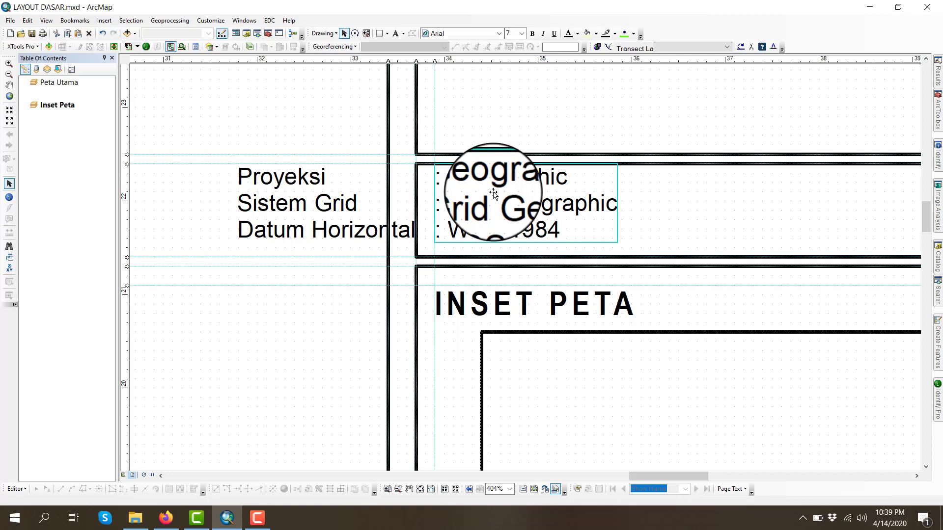
- Group the projection label text with the value text beside it
{"action": "left_click", "coordinate": [278, 212], "text": "shift"}
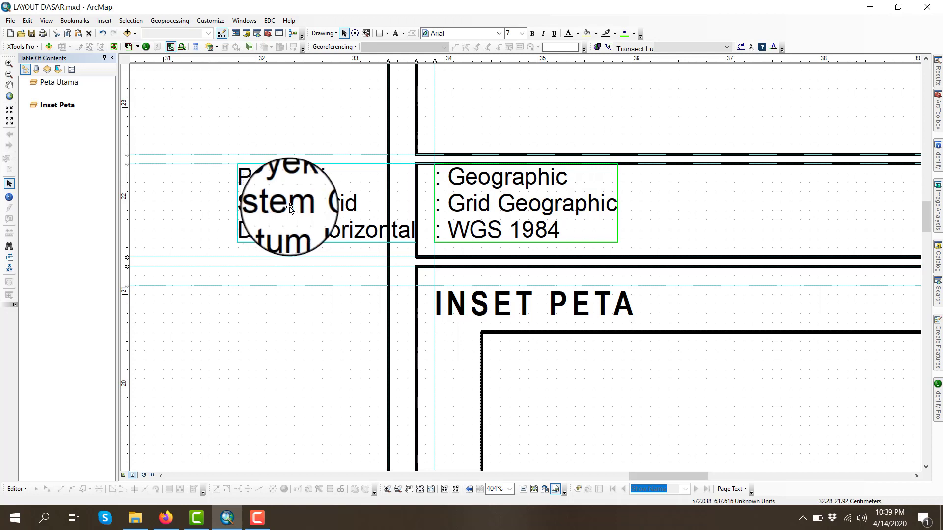
{"action": "right_click", "coordinate": [331, 188]}
{"action": "left_click", "coordinate": [355, 264]}
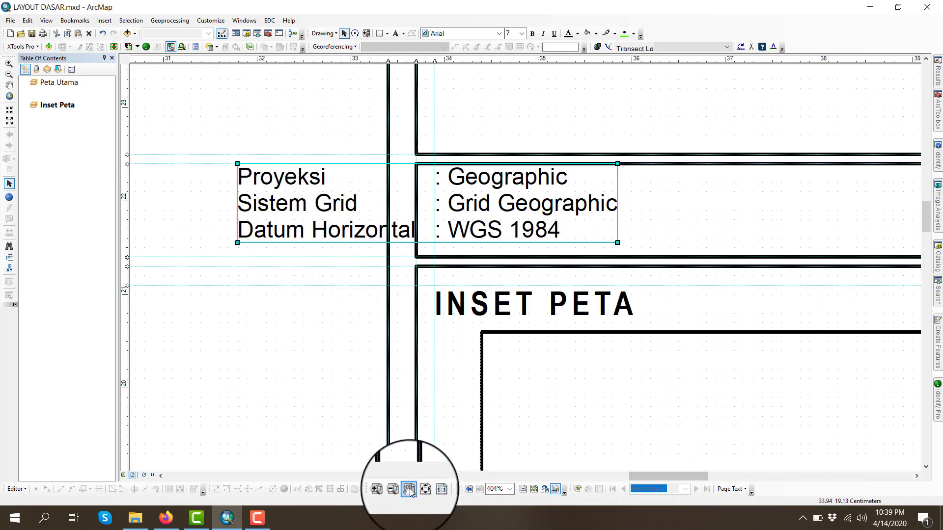
- Move the grouped projection text across the narrow box so that it starts at the box's right edge
{"action": "left_click", "coordinate": [424, 489]}
{"action": "scroll", "coordinate": [789, 175], "scroll_direction": "up", "scroll_amount": 3}
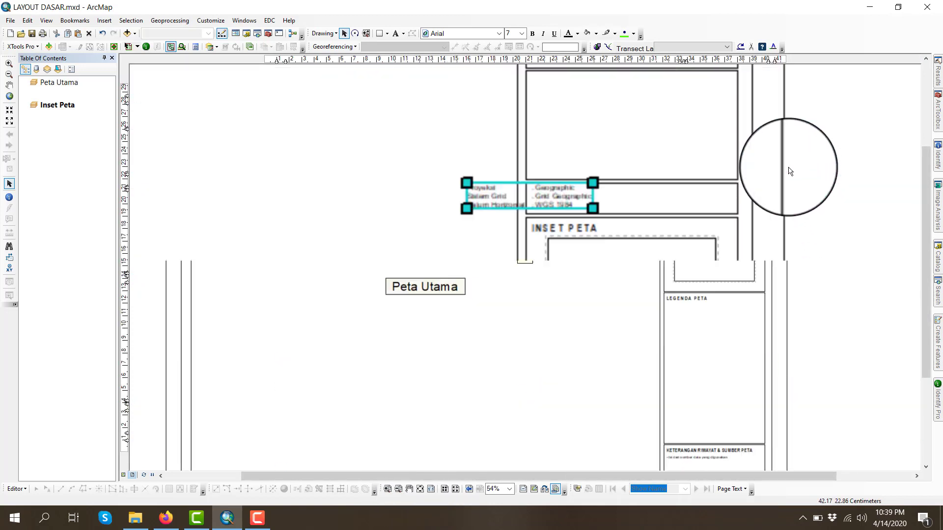
{"action": "left_click", "coordinate": [848, 183]}
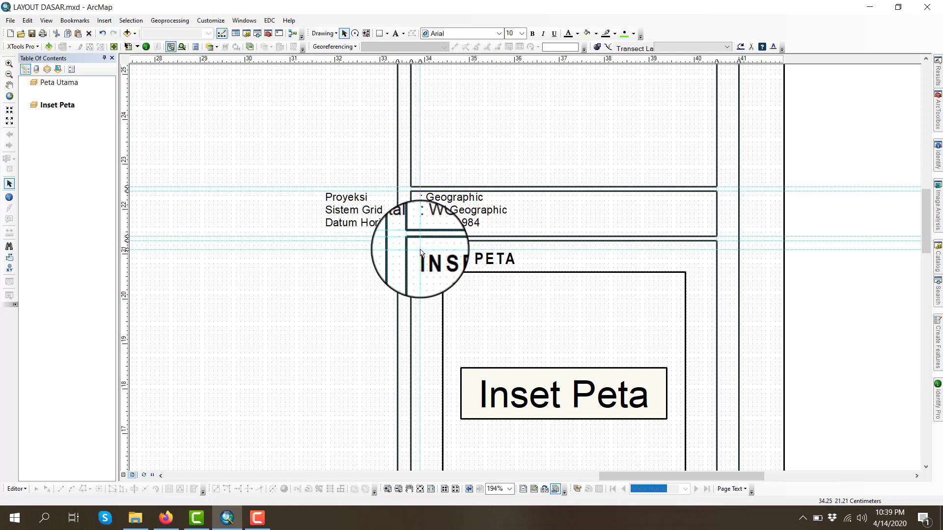
{"action": "left_click_drag", "start_coordinate": [346, 216], "coordinate": [728, 251]}
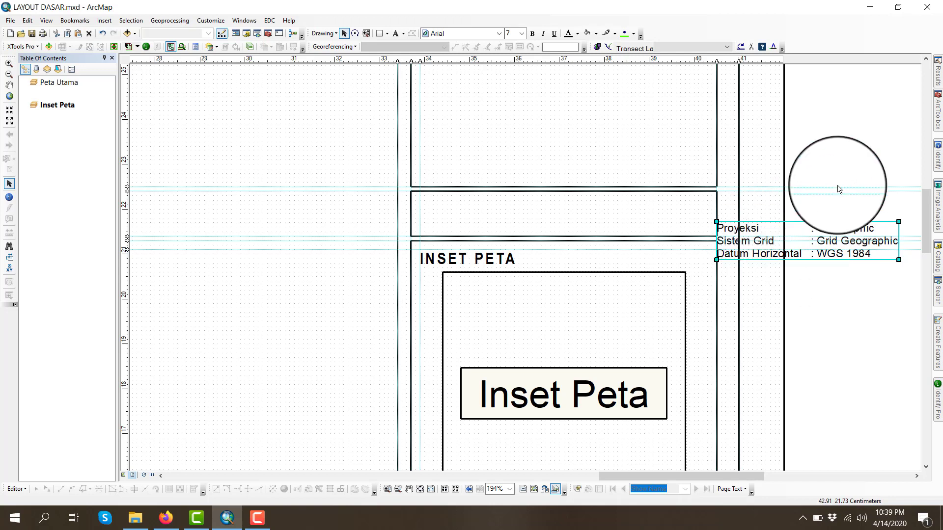
{"action": "left_click", "coordinate": [820, 167]}
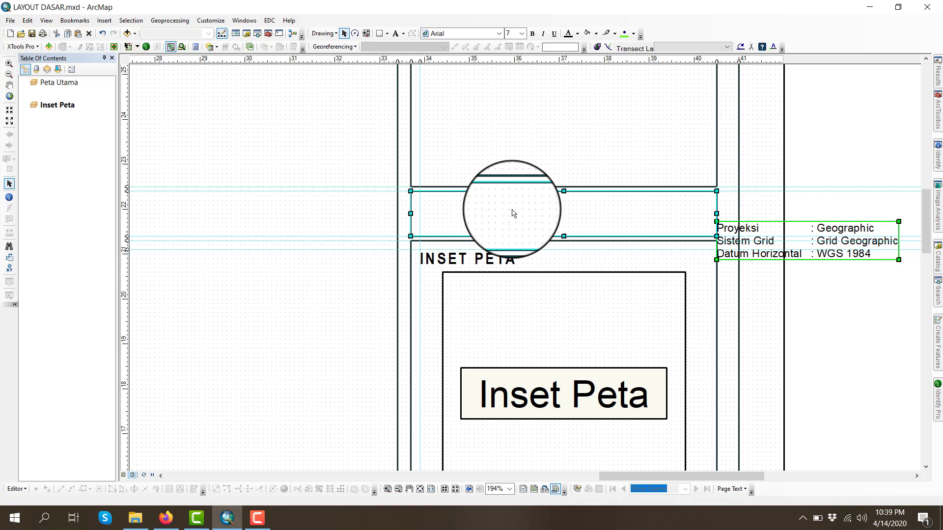
- Centre the grouped projection text horizontally and vertically in the narrow box above INSET PETA, and ungroup it
{"action": "right_click", "coordinate": [513, 212]}
{"action": "mouse_move", "coordinate": [567, 342]}
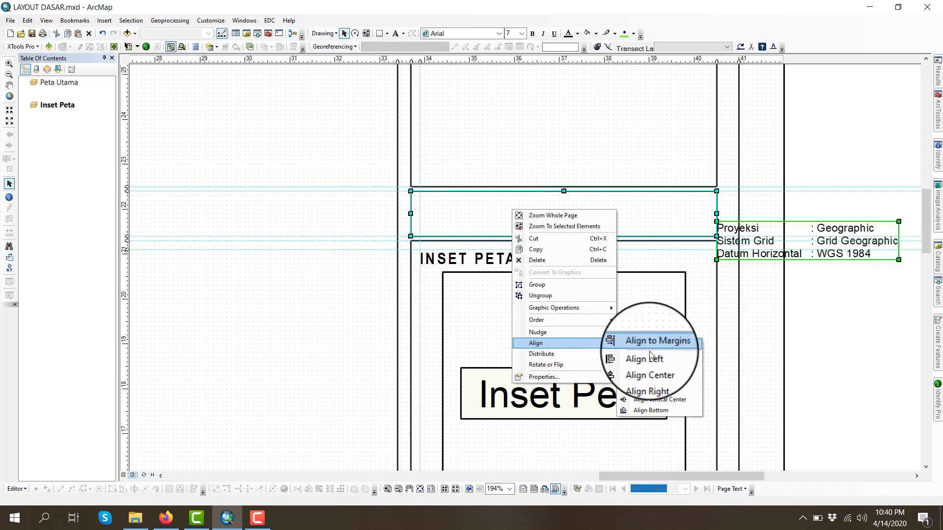
{"action": "left_click", "coordinate": [648, 367]}
{"action": "right_click", "coordinate": [534, 210]}
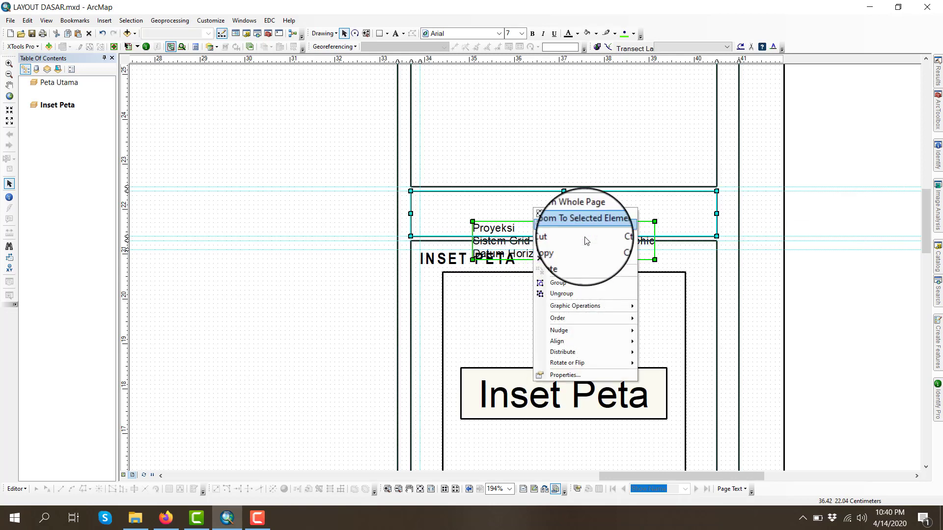
{"action": "mouse_move", "coordinate": [584, 340]}
{"action": "left_click", "coordinate": [683, 398]}
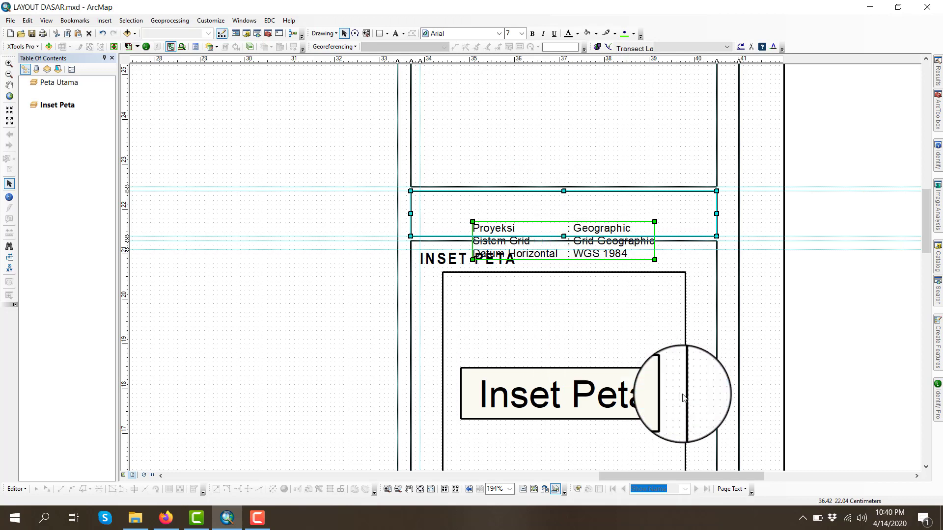
{"action": "right_click", "coordinate": [513, 214]}
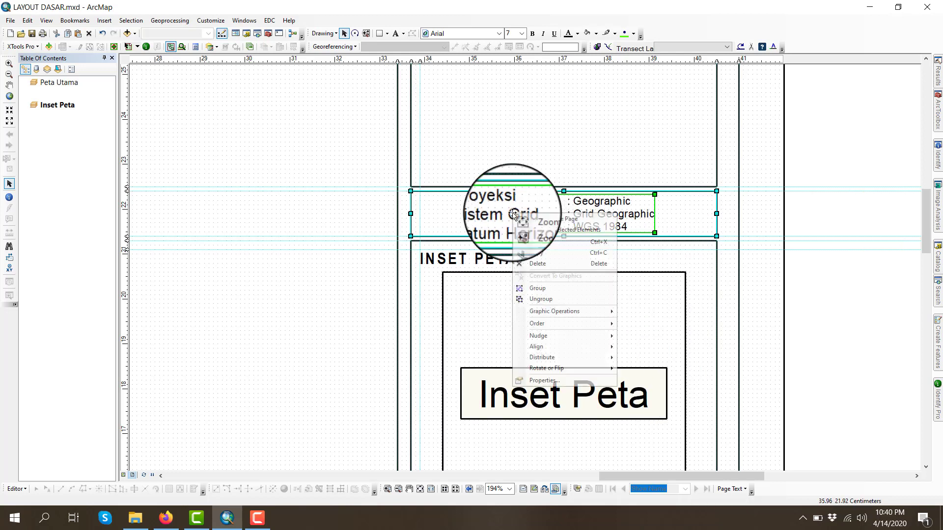
{"action": "left_click", "coordinate": [545, 299]}
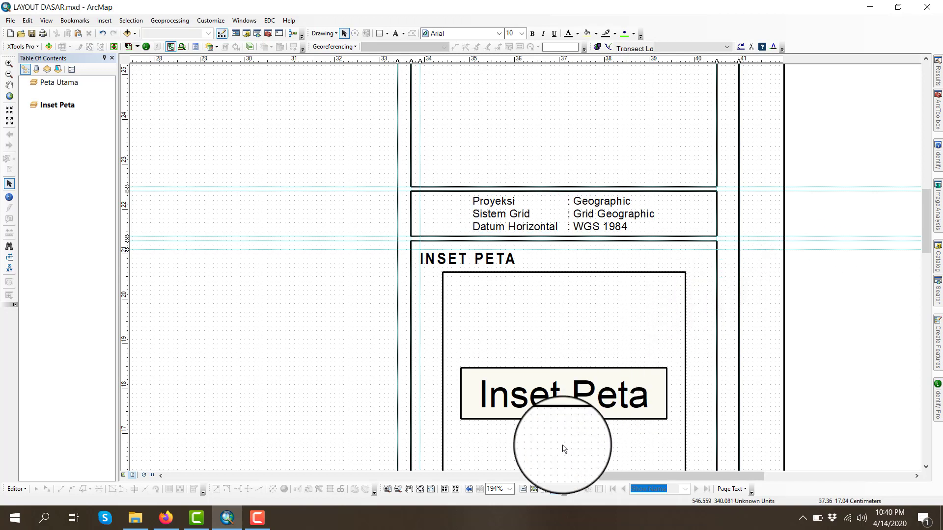
- Insert a north arrow in the ESRI North 7 compass style with N, E, S and W letters
{"action": "left_click", "coordinate": [421, 490]}
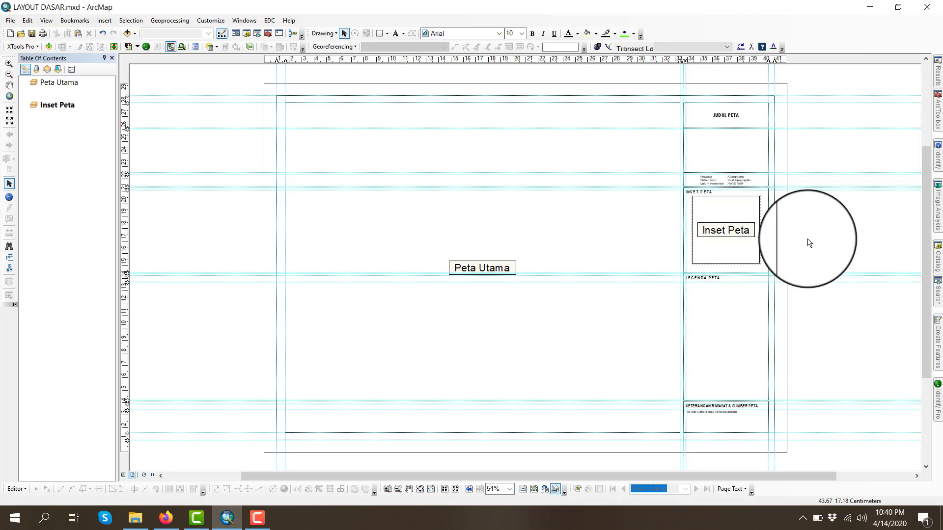
{"action": "scroll", "coordinate": [796, 123], "scroll_direction": "down", "scroll_amount": 4}
{"action": "scroll", "coordinate": [795, 122], "scroll_direction": "down", "scroll_amount": 3}
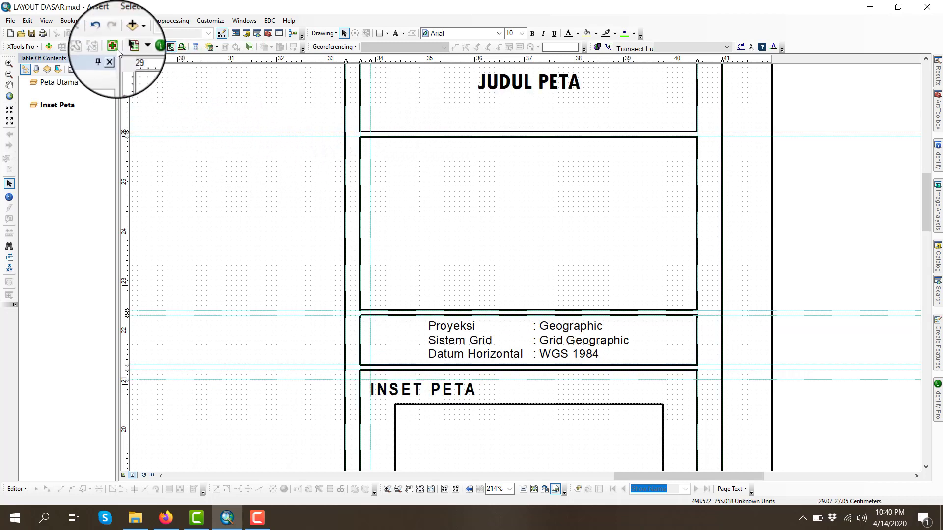
{"action": "left_click", "coordinate": [104, 21]}
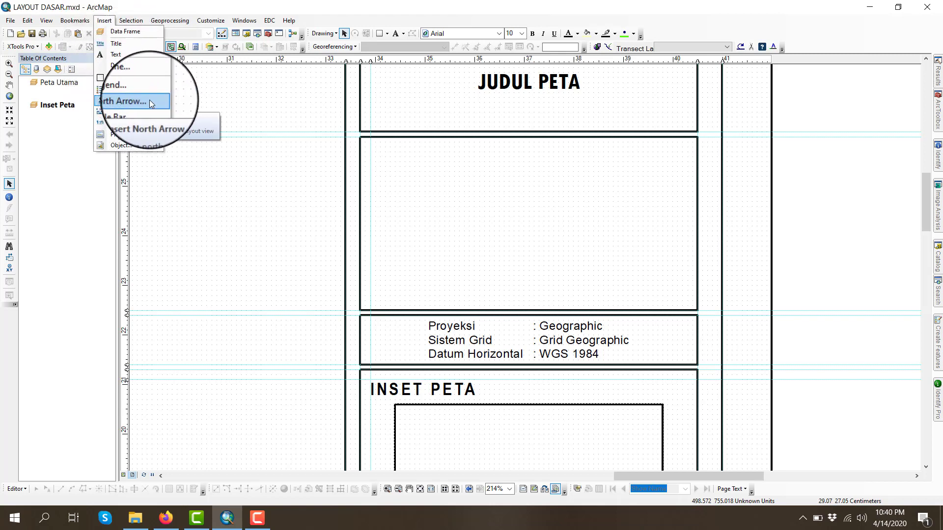
{"action": "left_click", "coordinate": [118, 102]}
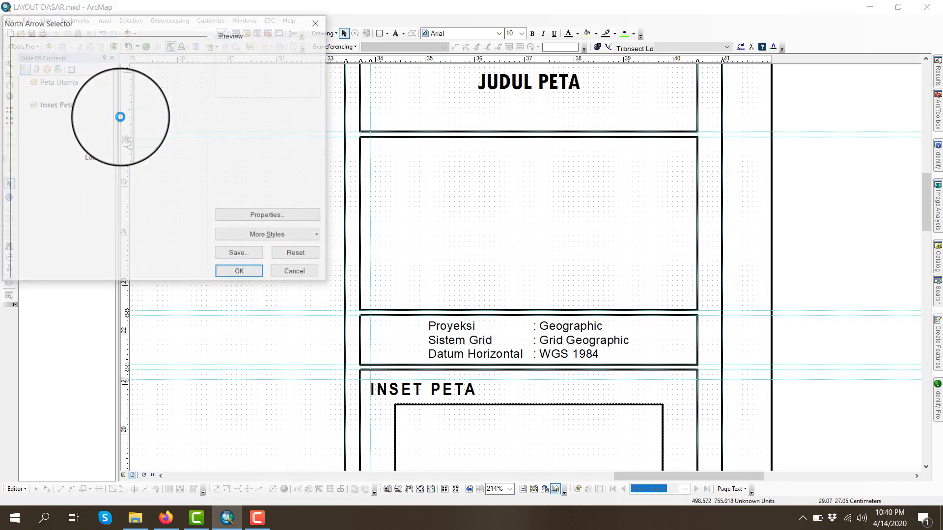
{"action": "scroll", "coordinate": [137, 122], "scroll_direction": "down", "scroll_amount": 8}
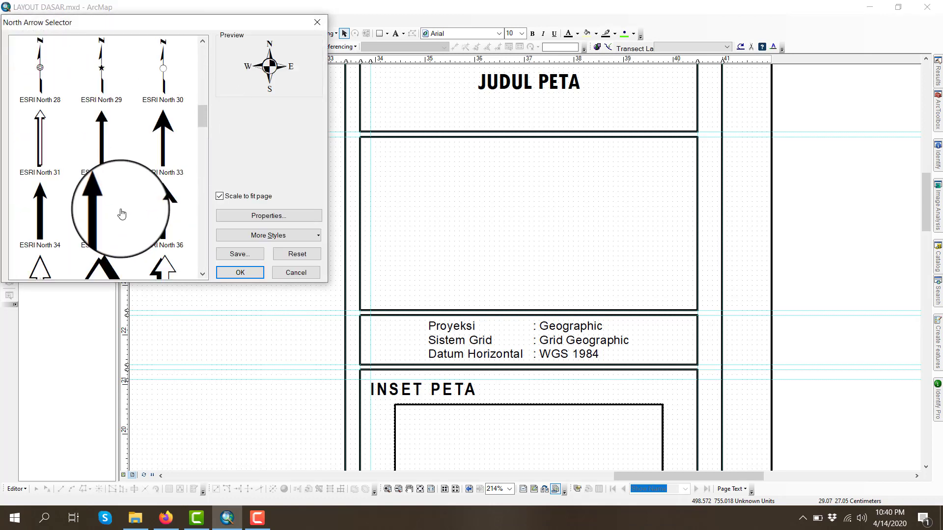
{"action": "scroll", "coordinate": [76, 194], "scroll_direction": "down", "scroll_amount": 18}
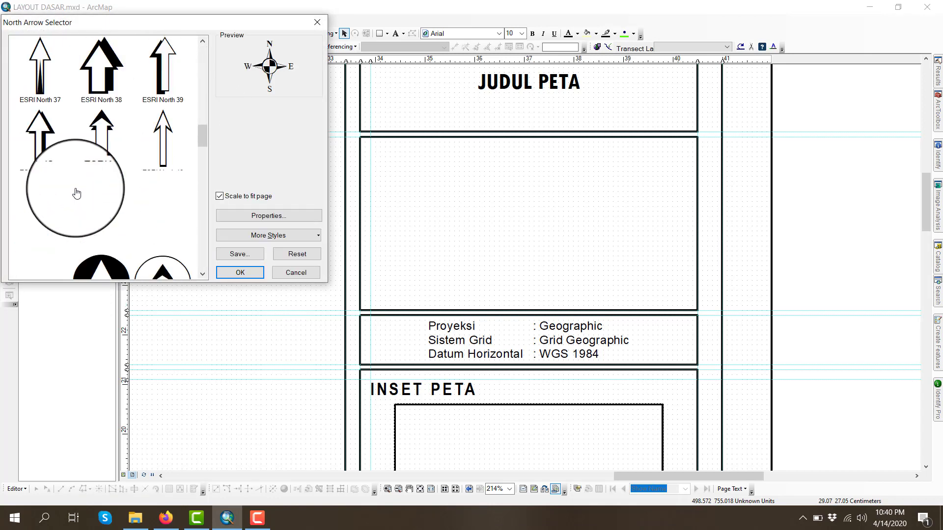
{"action": "scroll", "coordinate": [73, 192], "scroll_direction": "down", "scroll_amount": 3}
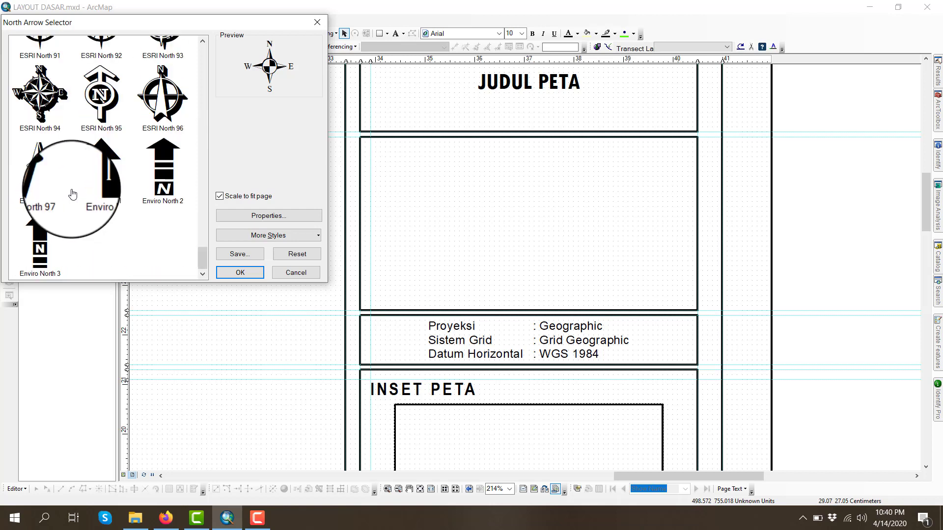
{"action": "left_click", "coordinate": [42, 93]}
{"action": "scroll", "coordinate": [103, 123], "scroll_direction": "up", "scroll_amount": 2}
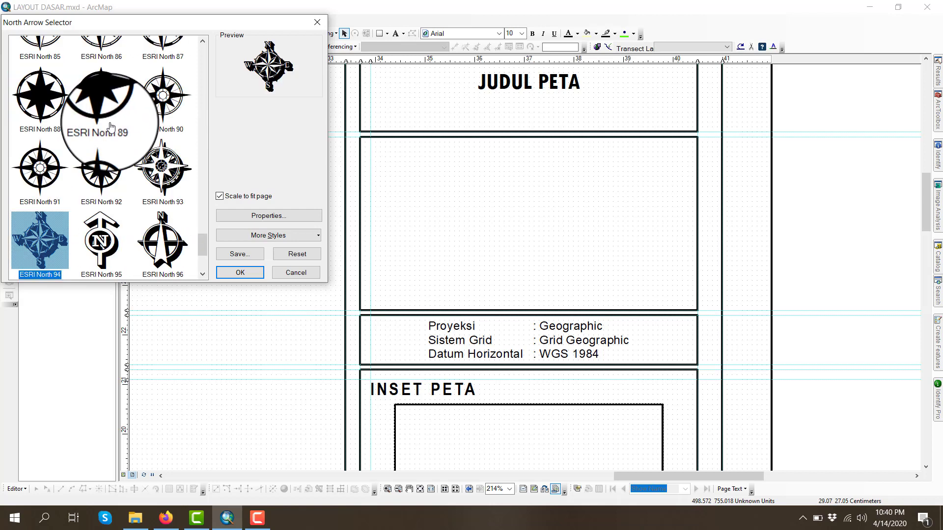
{"action": "left_click", "coordinate": [86, 87]}
{"action": "scroll", "coordinate": [118, 121], "scroll_direction": "up", "scroll_amount": 11}
{"action": "scroll", "coordinate": [118, 121], "scroll_direction": "up", "scroll_amount": 18}
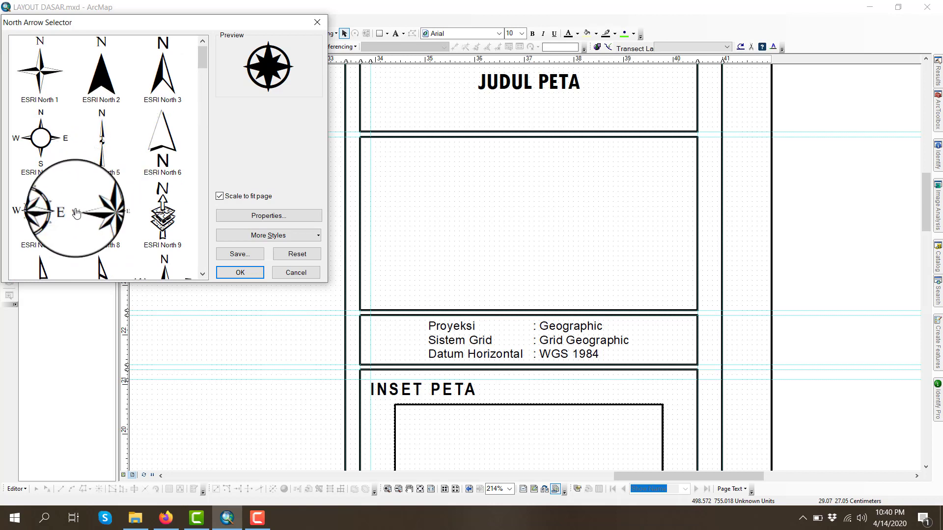
{"action": "left_click", "coordinate": [41, 210]}
{"action": "left_click", "coordinate": [249, 274]}
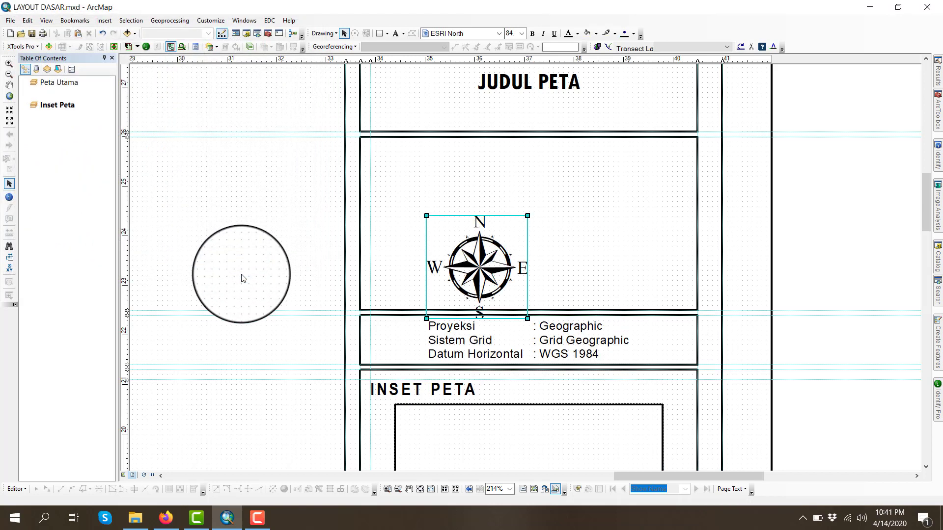
- Move the north arrow into the empty box below JUDUL PETA and set its width to 1 cm
{"action": "left_click_drag", "start_coordinate": [480, 269], "coordinate": [506, 191]}
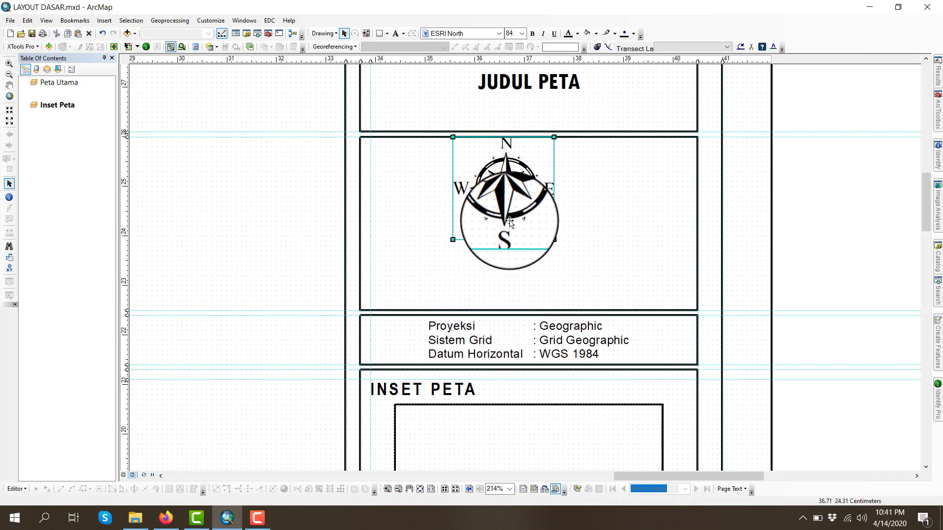
{"action": "right_click", "coordinate": [510, 223]}
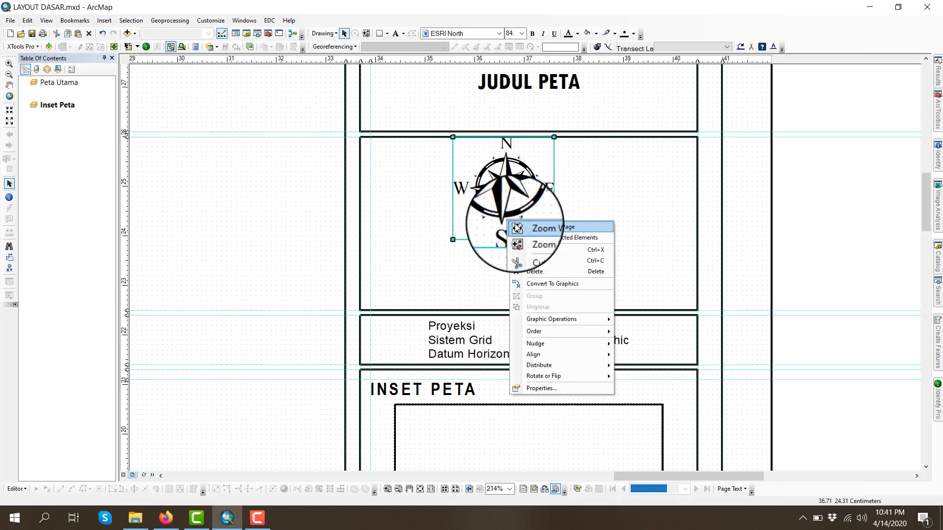
{"action": "left_click", "coordinate": [531, 388]}
{"action": "left_click_drag", "start_coordinate": [514, 180], "coordinate": [555, 176]}
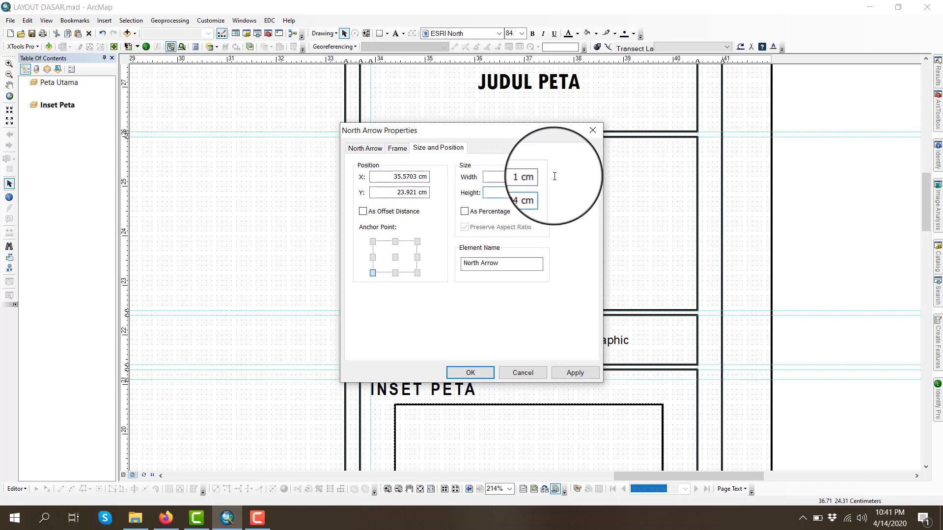
{"action": "left_click", "coordinate": [469, 372]}
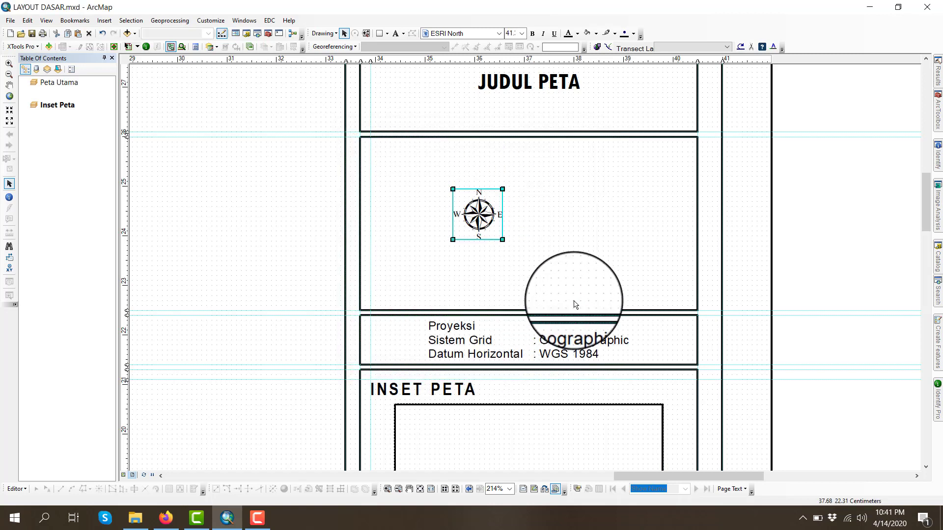
- Set the north arrow's width to 1.1 cm and shift it slightly up within the box below JUDUL PETA
{"action": "right_click", "coordinate": [479, 208]}
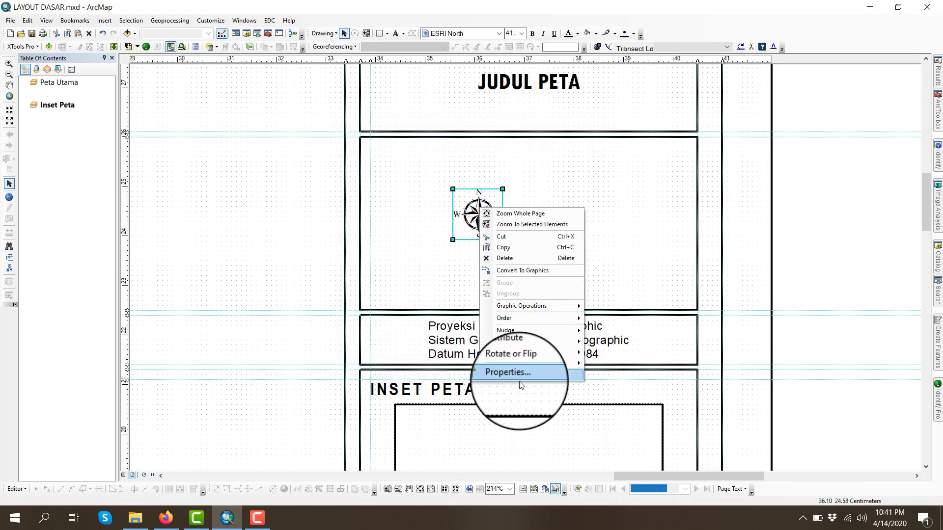
{"action": "left_click", "coordinate": [512, 374]}
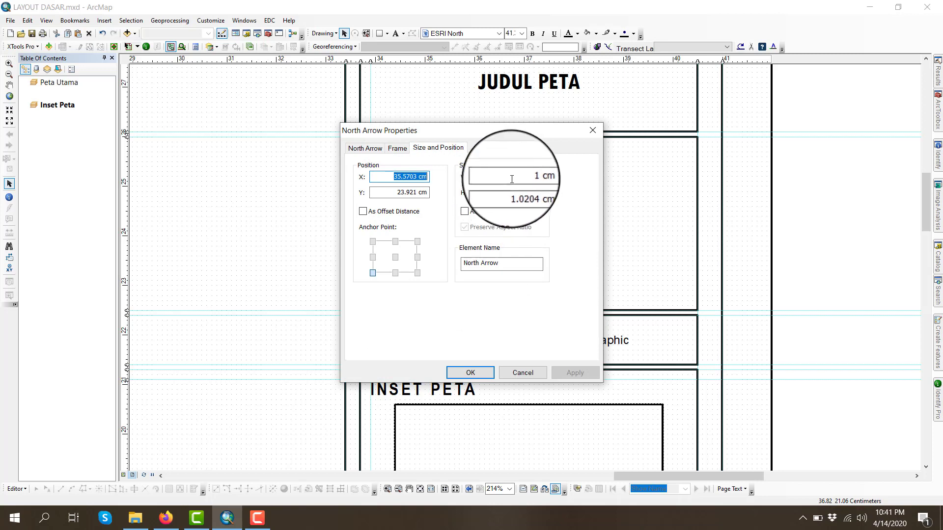
{"action": "left_click_drag", "start_coordinate": [486, 177], "coordinate": [543, 179]}
{"action": "type", "text": "1.1"}
{"action": "key", "text": "Return"}
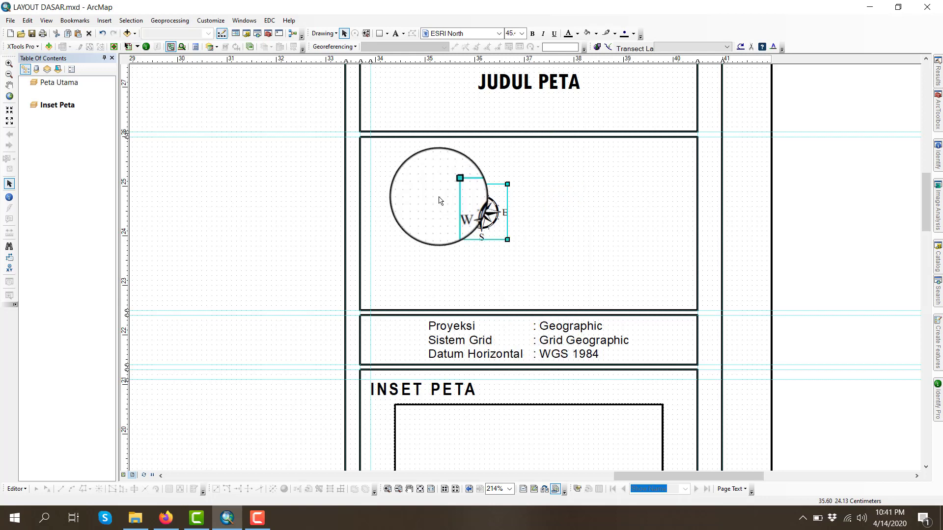
{"action": "left_click_drag", "start_coordinate": [478, 215], "coordinate": [858, 206]}
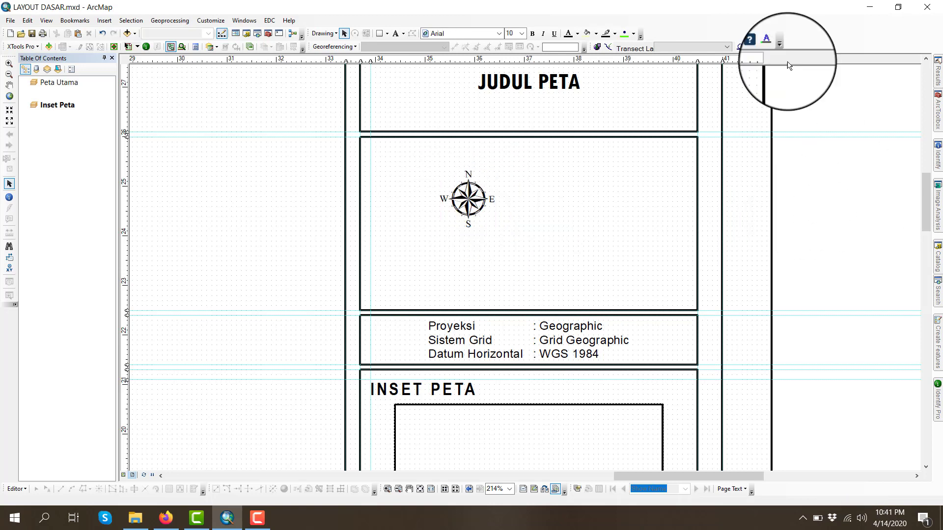
- Add the scale text "SKALA 1:100.000" below the north arrow
{"action": "left_click", "coordinate": [396, 37]}
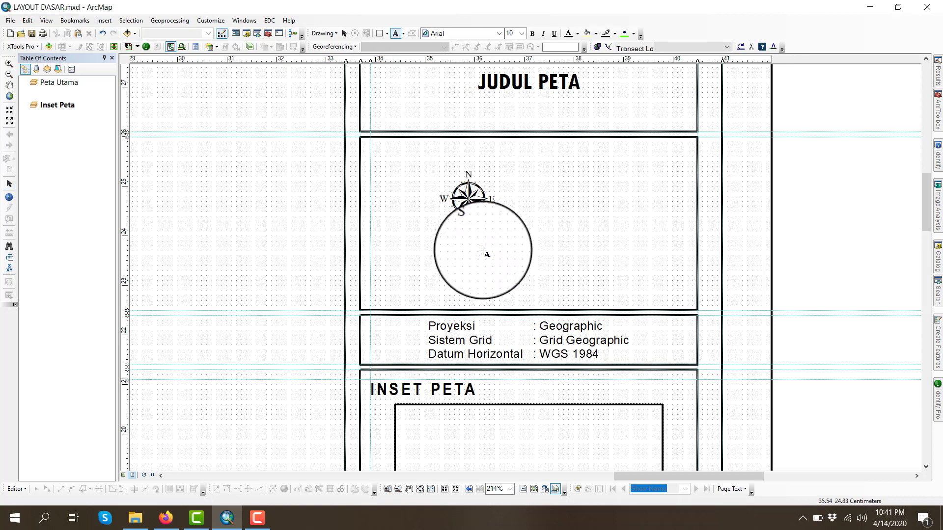
{"action": "left_click", "coordinate": [488, 265]}
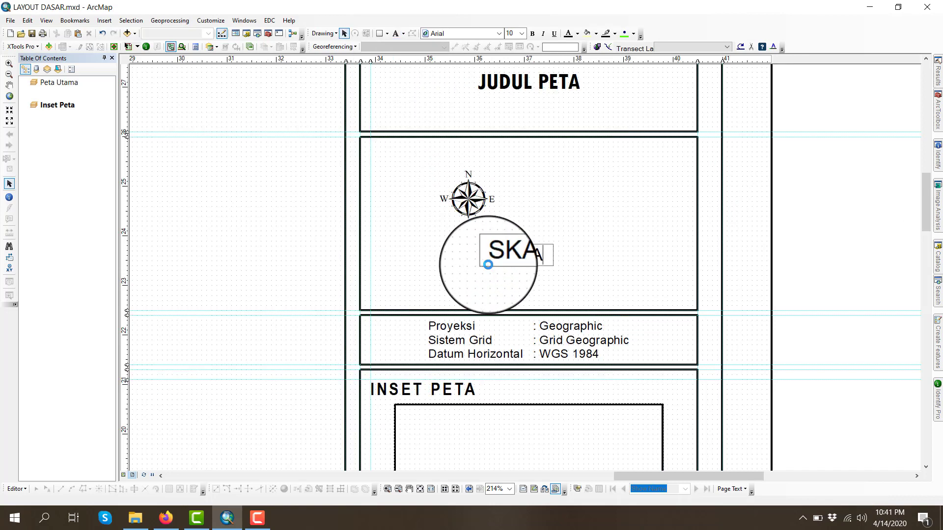
{"action": "type", "text": "SKALA"}
{"action": "key", "text": "Return"}
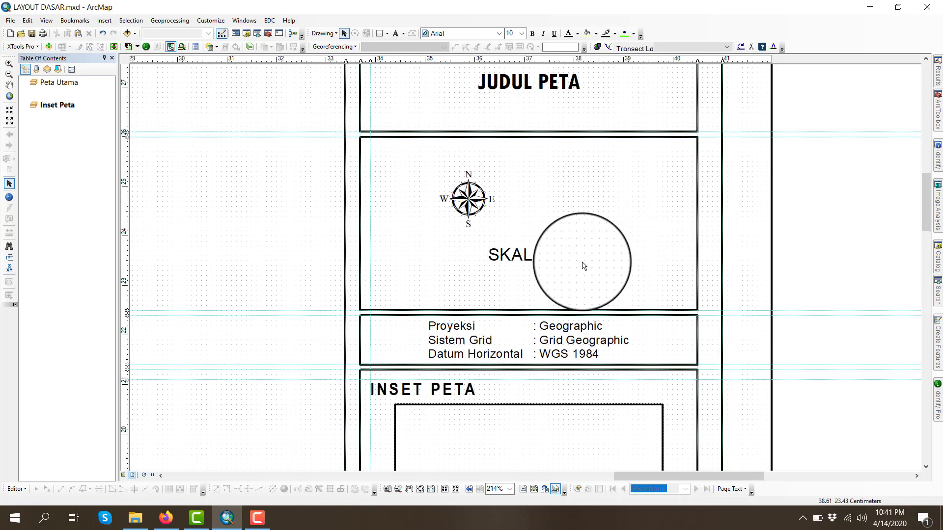
{"action": "double_click", "coordinate": [525, 262]}
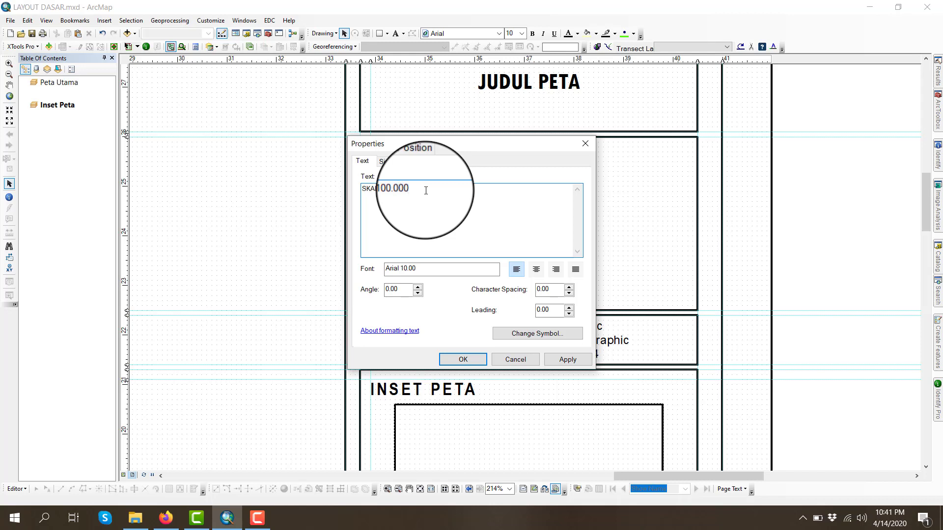
{"action": "left_click", "coordinate": [455, 365]}
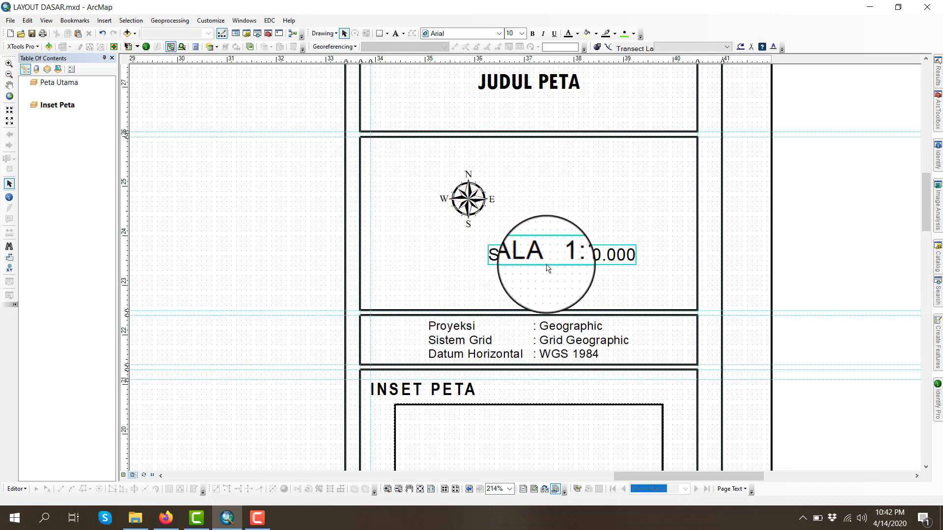
- Format the scale text as bold Arial Narrow, size 12, and move it directly beneath the north arrow
{"action": "left_click", "coordinate": [498, 33]}
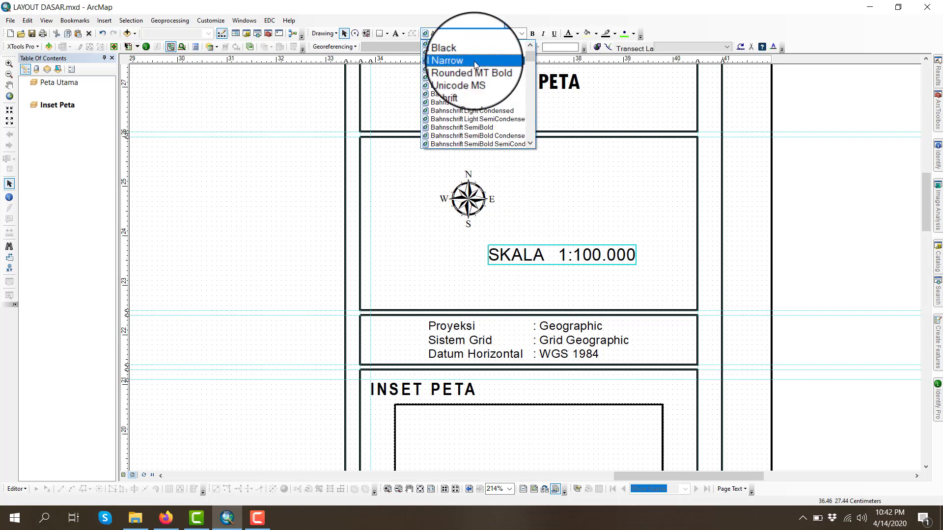
{"action": "left_click", "coordinate": [473, 61]}
{"action": "left_click", "coordinate": [533, 35]}
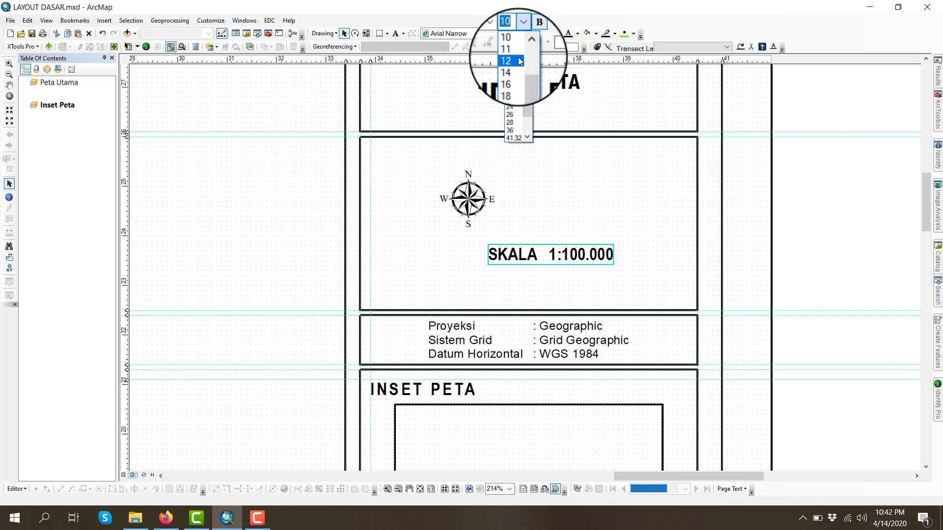
{"action": "left_click", "coordinate": [518, 57]}
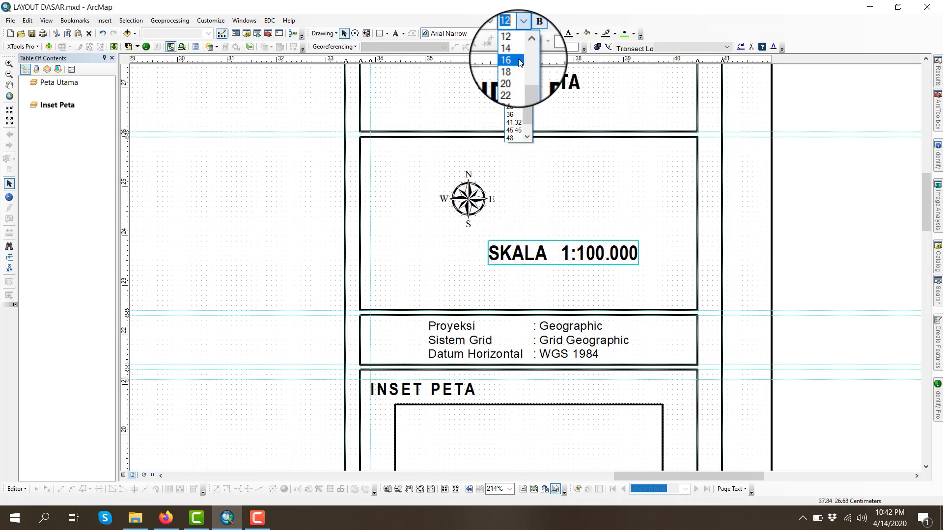
{"action": "left_click", "coordinate": [514, 45]}
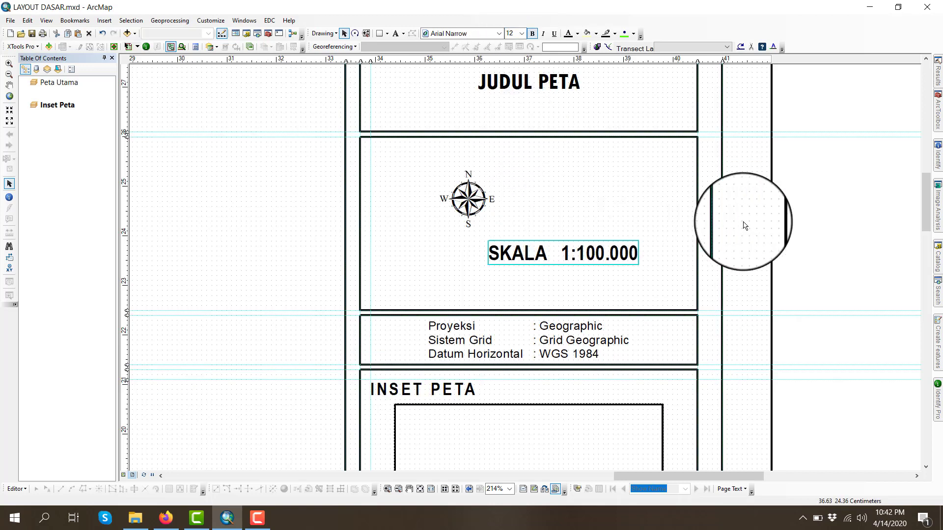
{"action": "left_click_drag", "start_coordinate": [541, 254], "coordinate": [500, 244]}
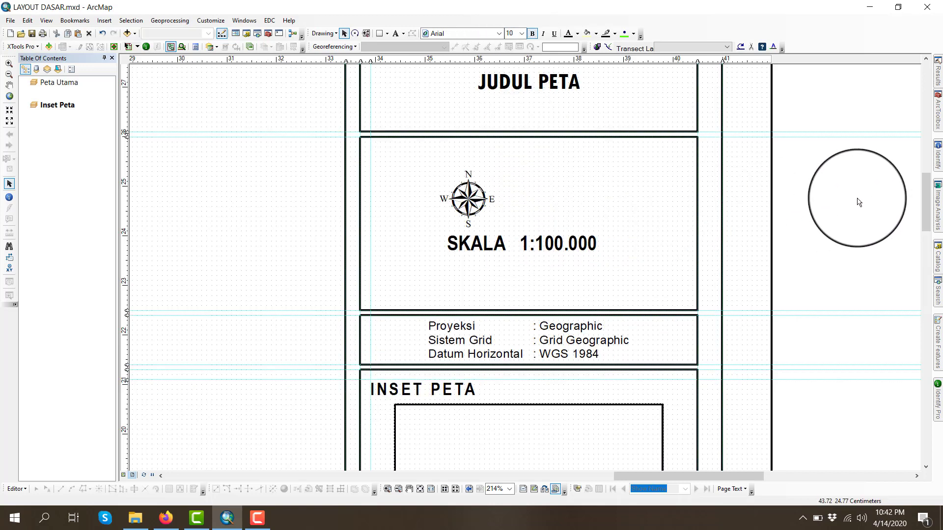
- Show the whole layout page and save the map document
{"action": "left_click", "coordinate": [420, 488]}
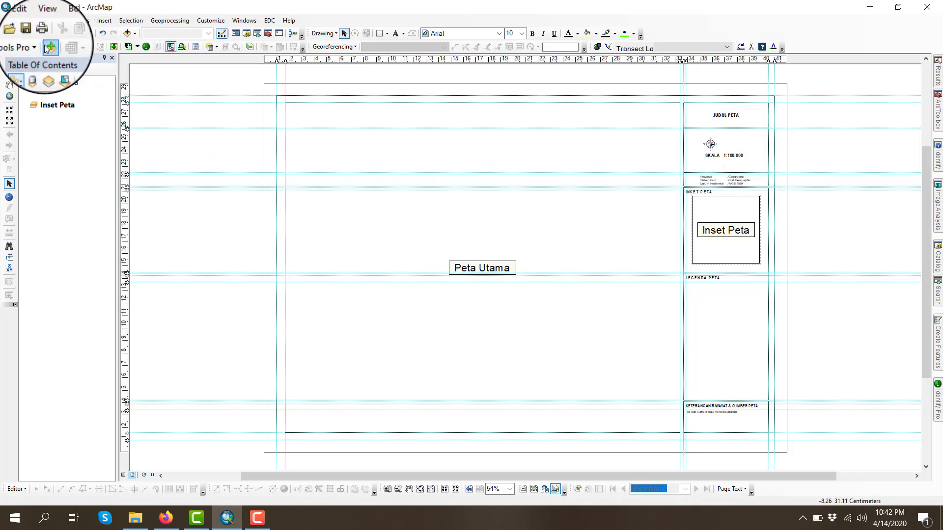
{"action": "left_click", "coordinate": [33, 34]}
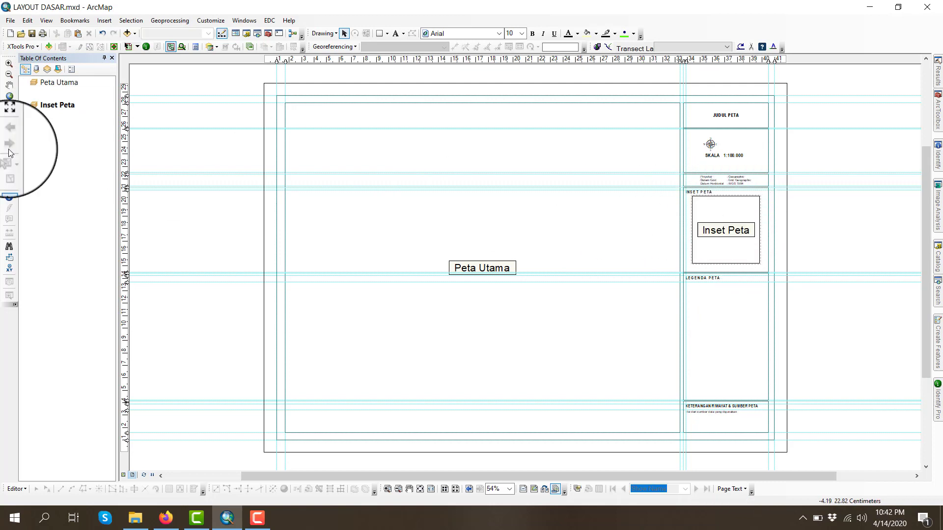
{"action": "left_click", "coordinate": [58, 82]}
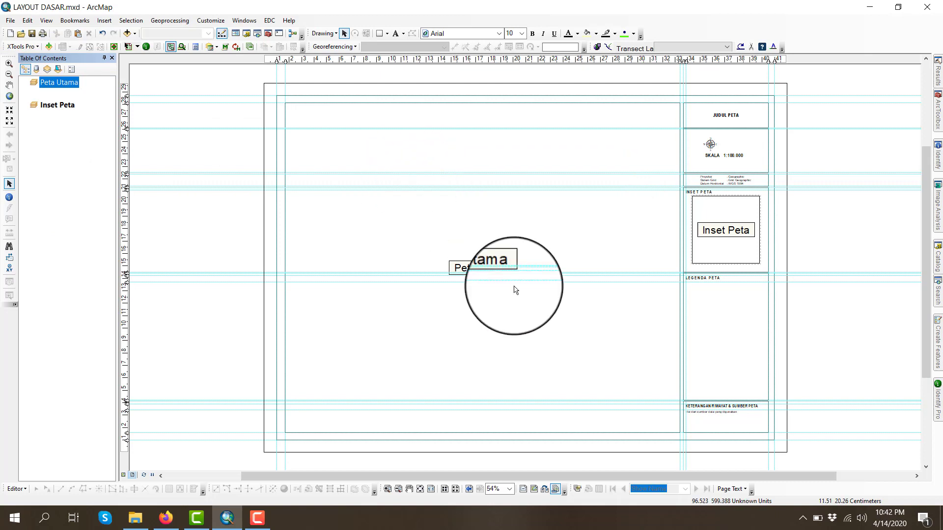
{"action": "right_click", "coordinate": [65, 80]}
{"action": "left_click", "coordinate": [46, 102]}
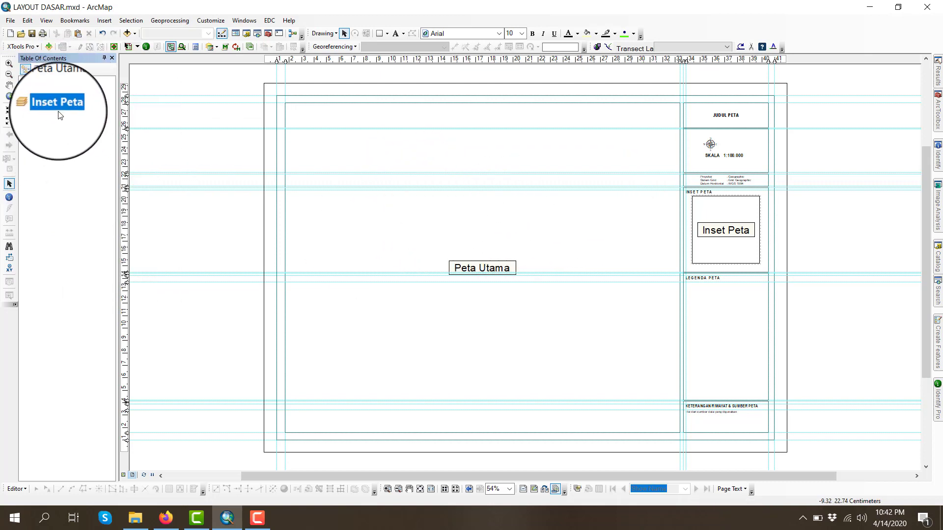
{"action": "left_click", "coordinate": [69, 132]}
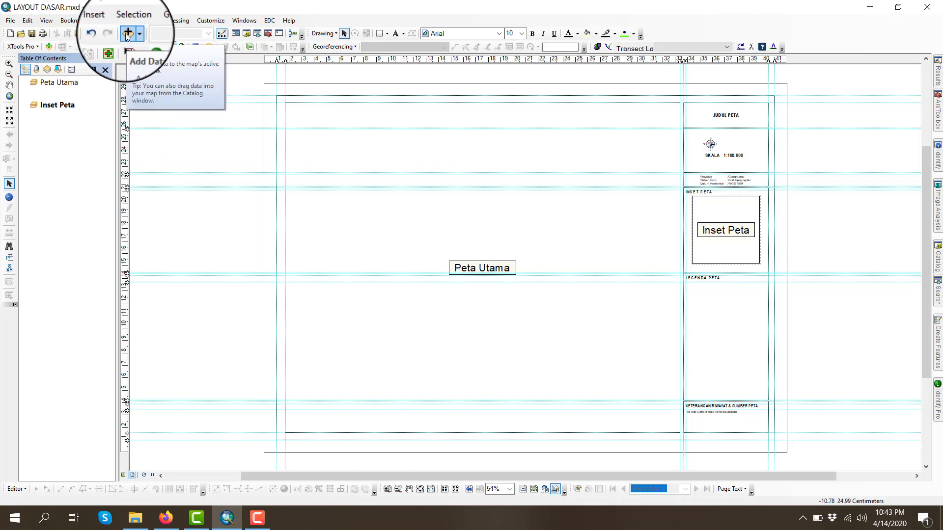
- Add the raster Stack_Img_2.tif from the STACK_NEW folder to the Inset Peta data frame
{"action": "left_click", "coordinate": [125, 34]}
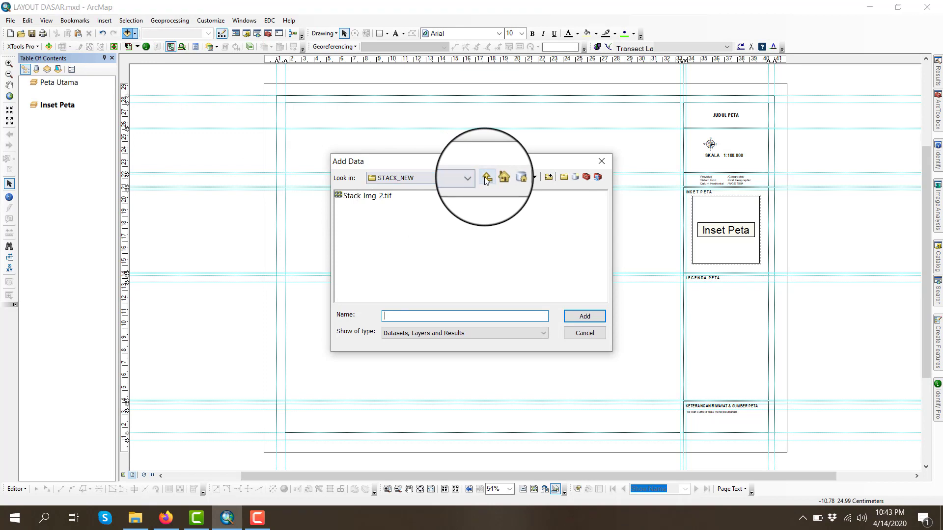
{"action": "left_click", "coordinate": [375, 196]}
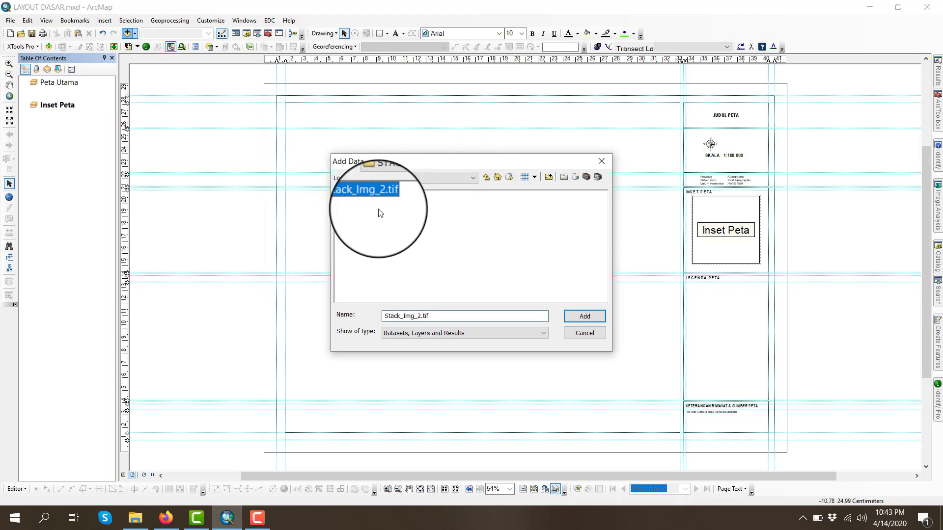
{"action": "left_click", "coordinate": [593, 318]}
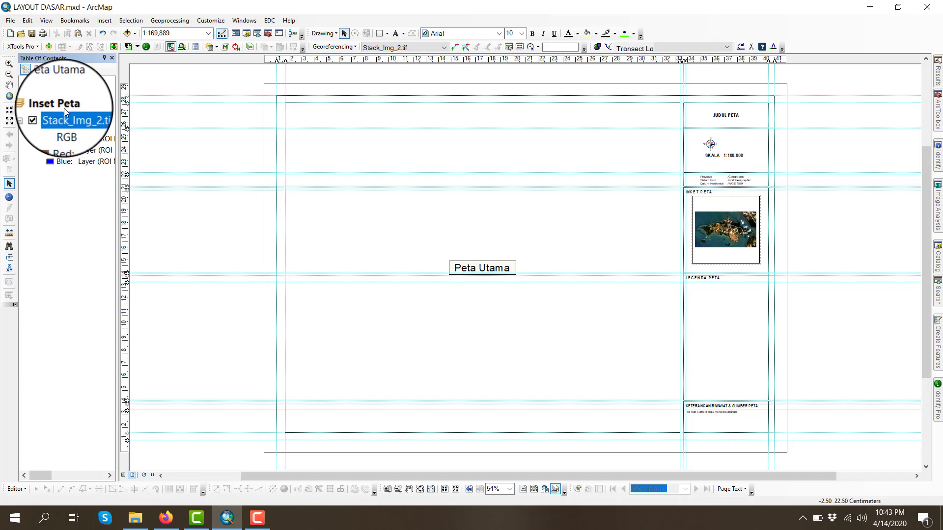
- Activate the Peta Utama data frame and add the raster Stack_Img_2.tif to it
{"action": "right_click", "coordinate": [72, 83]}
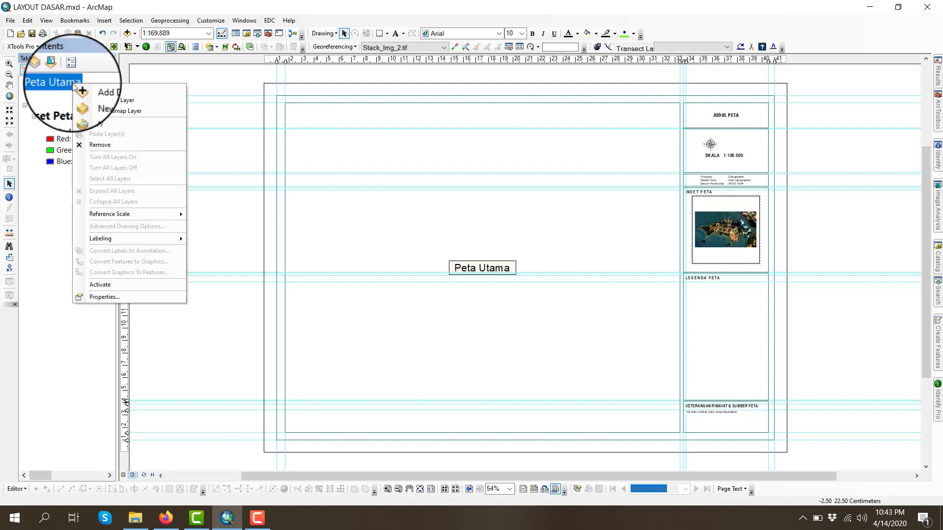
{"action": "left_click", "coordinate": [112, 285]}
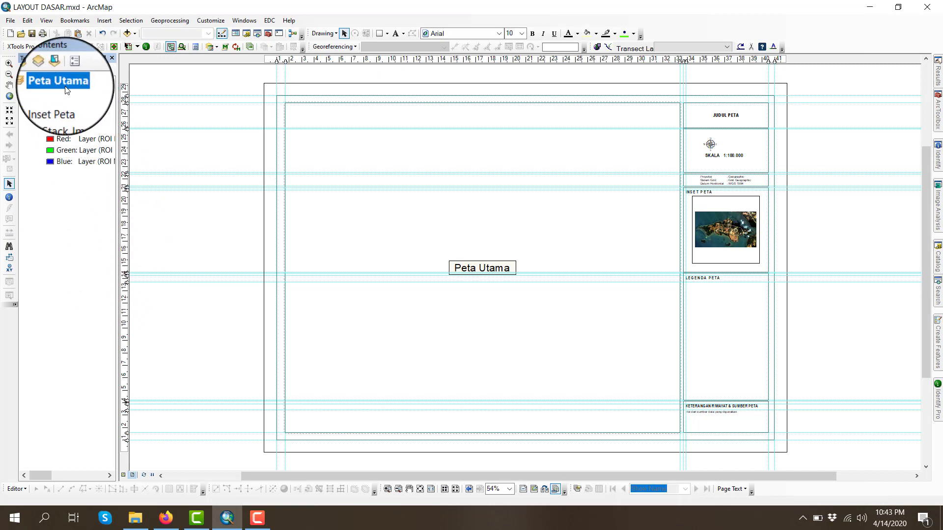
{"action": "left_click", "coordinate": [127, 33]}
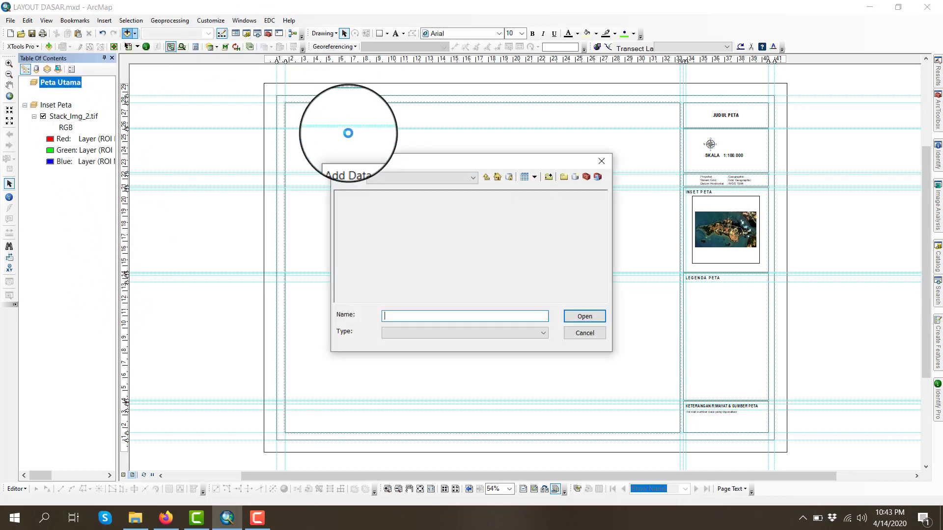
{"action": "left_click", "coordinate": [374, 198]}
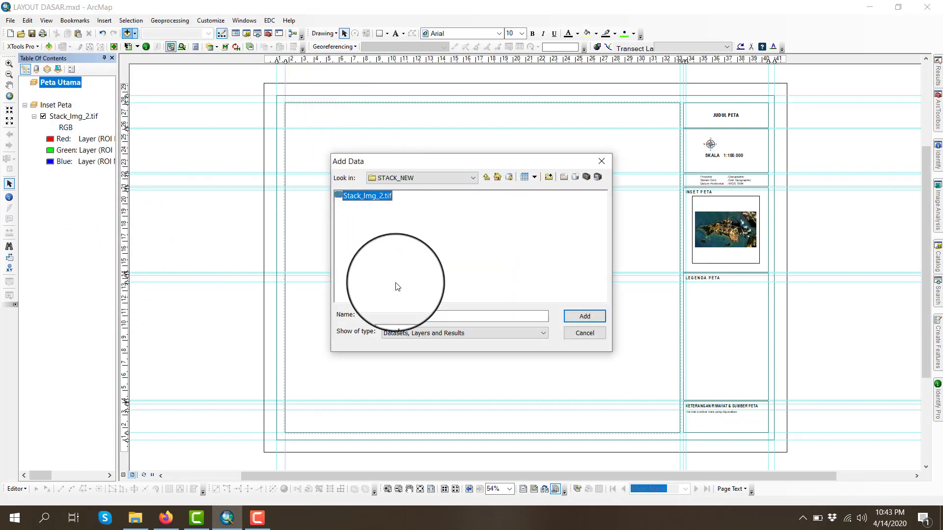
{"action": "left_click", "coordinate": [592, 316]}
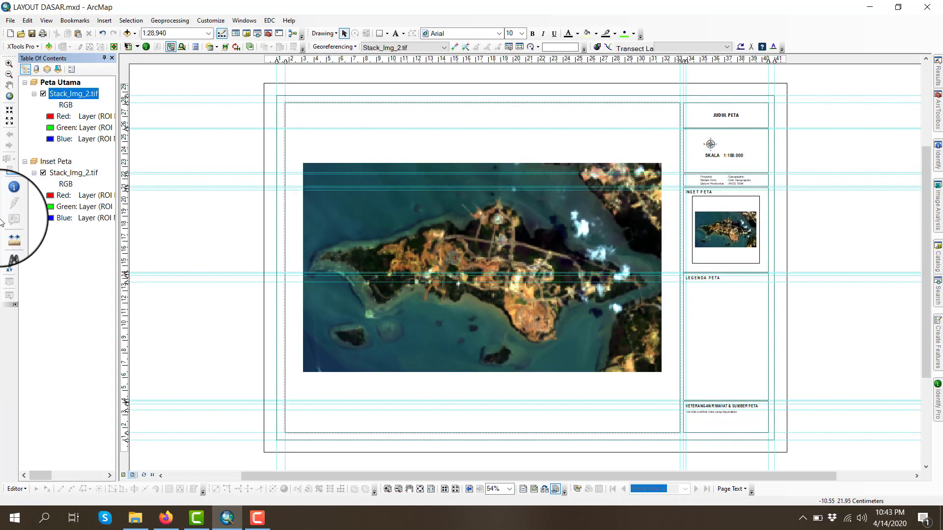
{"action": "right_click", "coordinate": [63, 94]}
{"action": "left_click", "coordinate": [104, 157]}
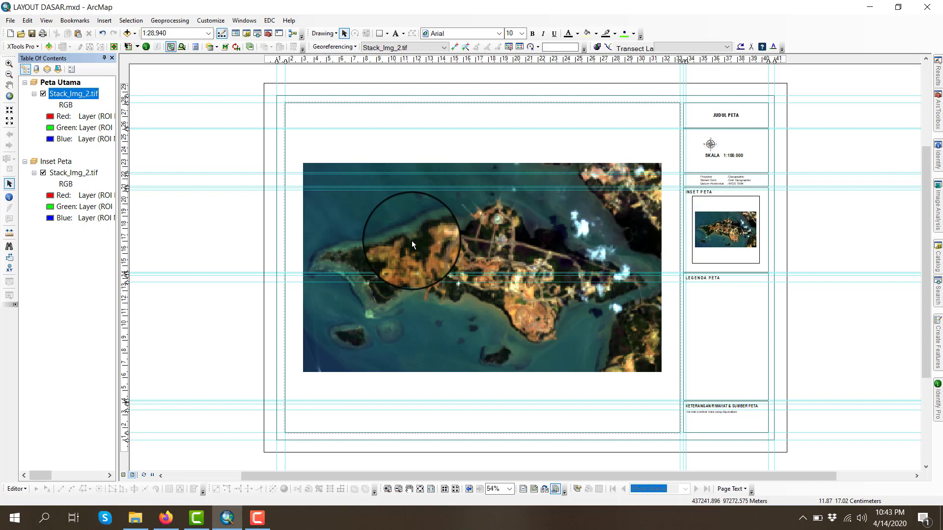
{"action": "right_click", "coordinate": [69, 161]}
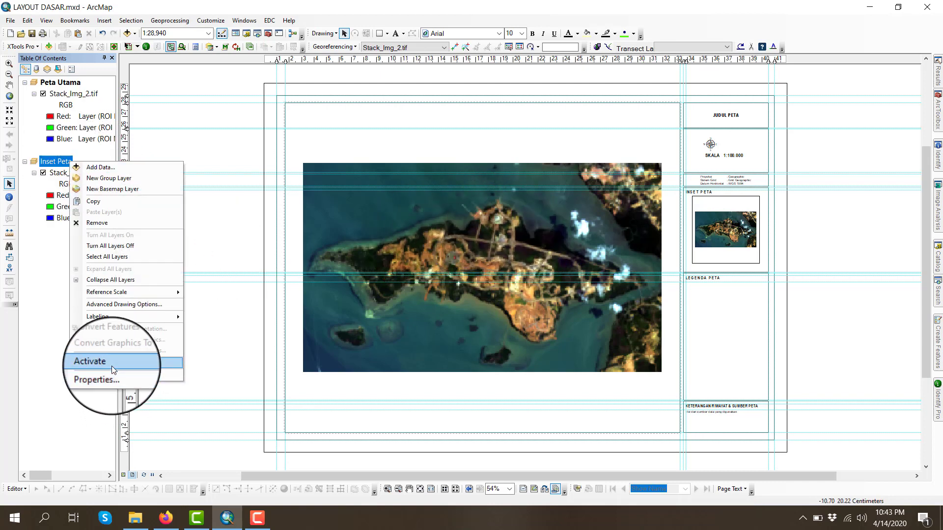
{"action": "left_click", "coordinate": [41, 275]}
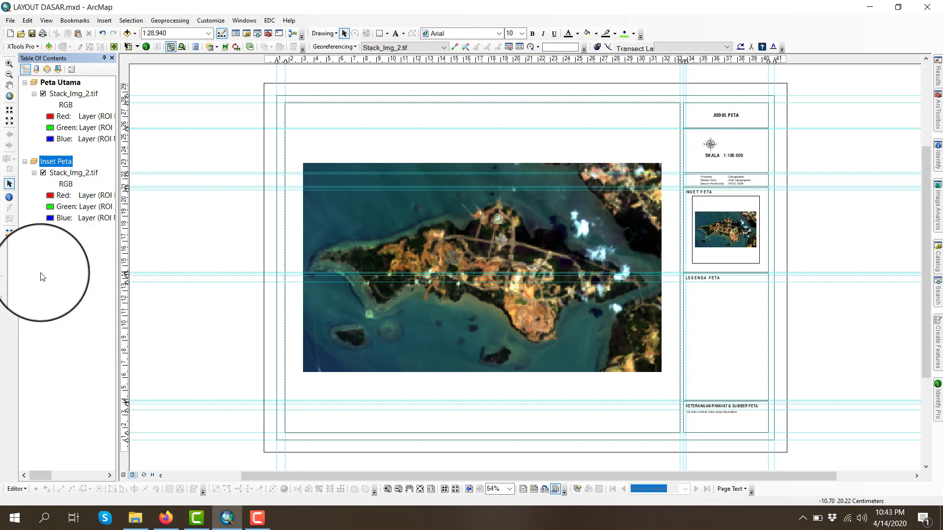
{"action": "double_click", "coordinate": [62, 160]}
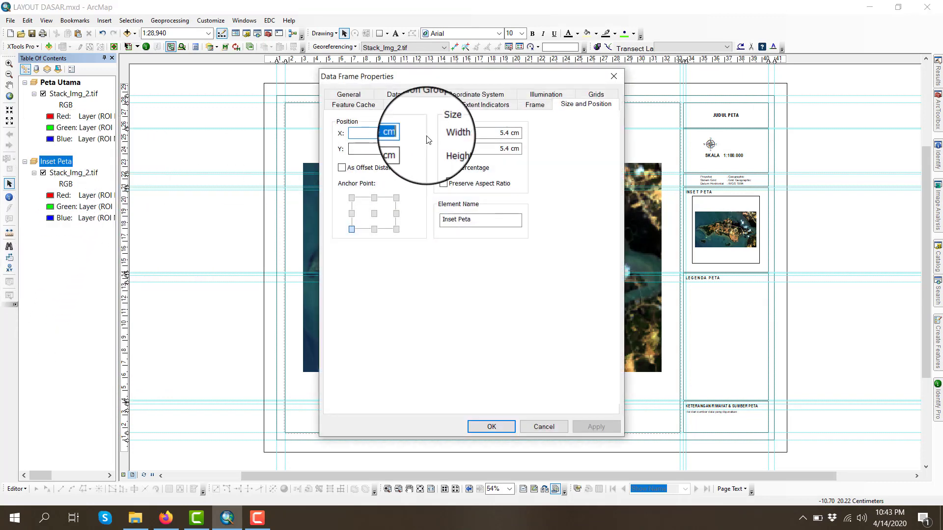
{"action": "left_click", "coordinate": [613, 77]}
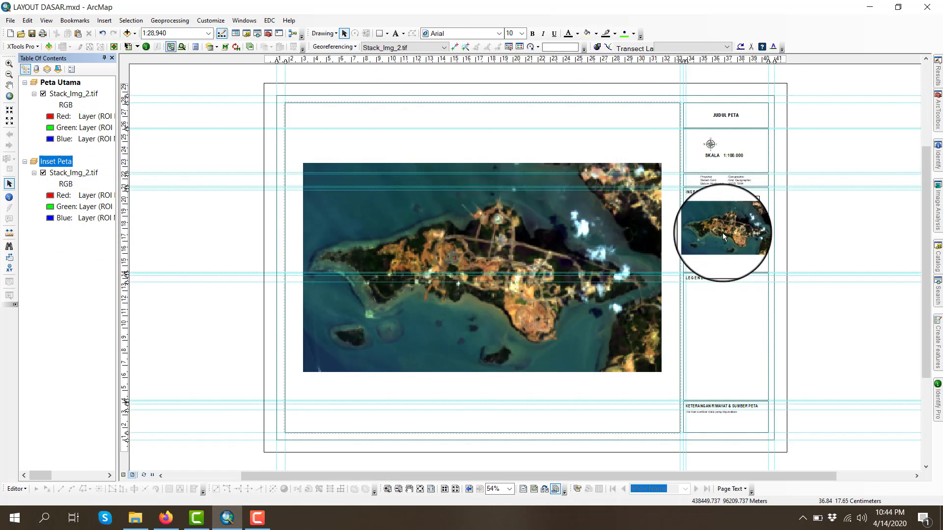
- Select the inset frame and the main map frame in turn on the layout page, and save the map document
{"action": "left_click", "coordinate": [712, 212]}
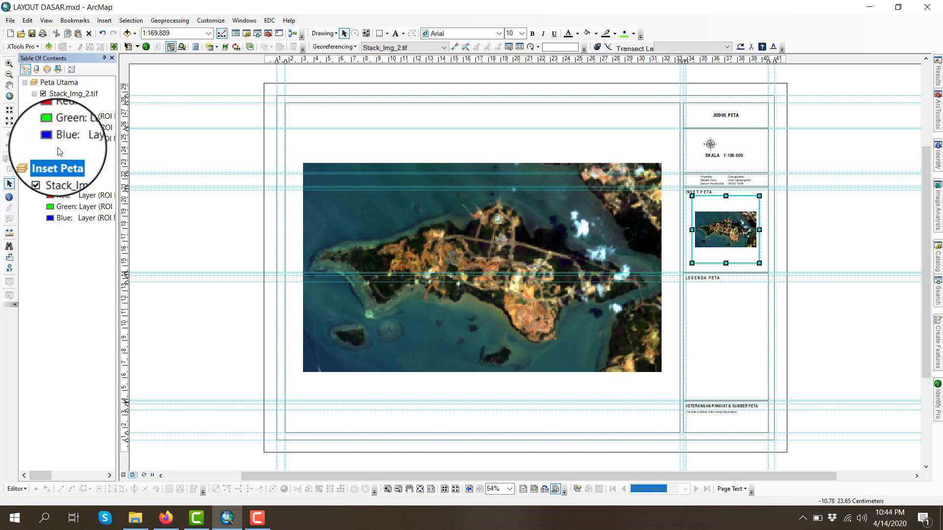
{"action": "left_click", "coordinate": [58, 148]}
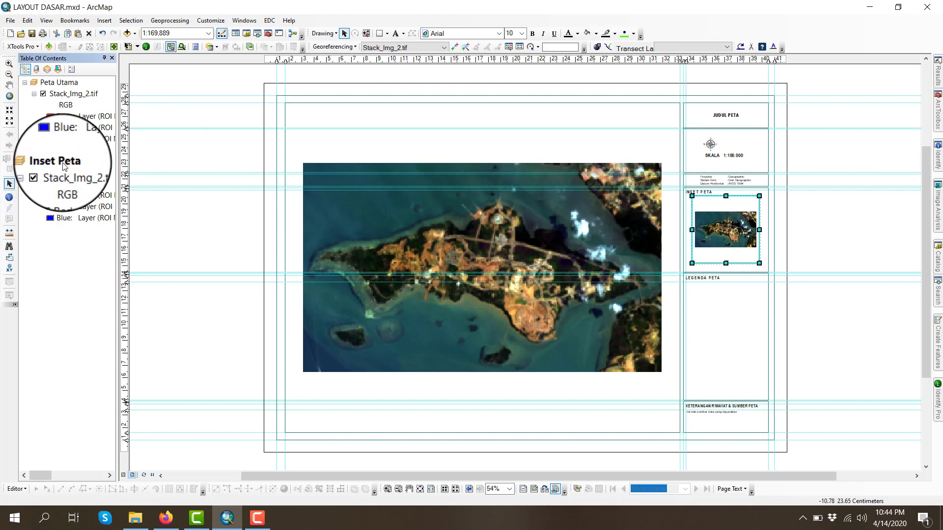
{"action": "left_click", "coordinate": [317, 135]}
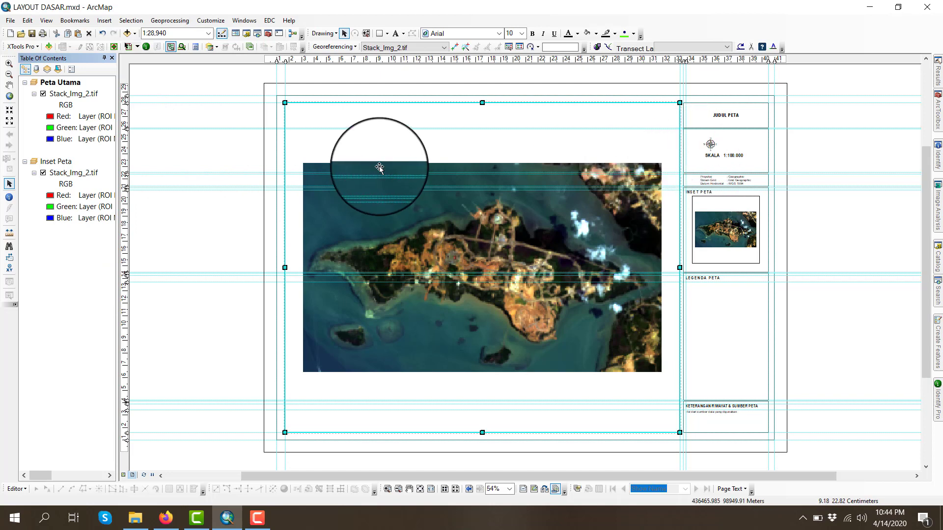
{"action": "left_click", "coordinate": [230, 196]}
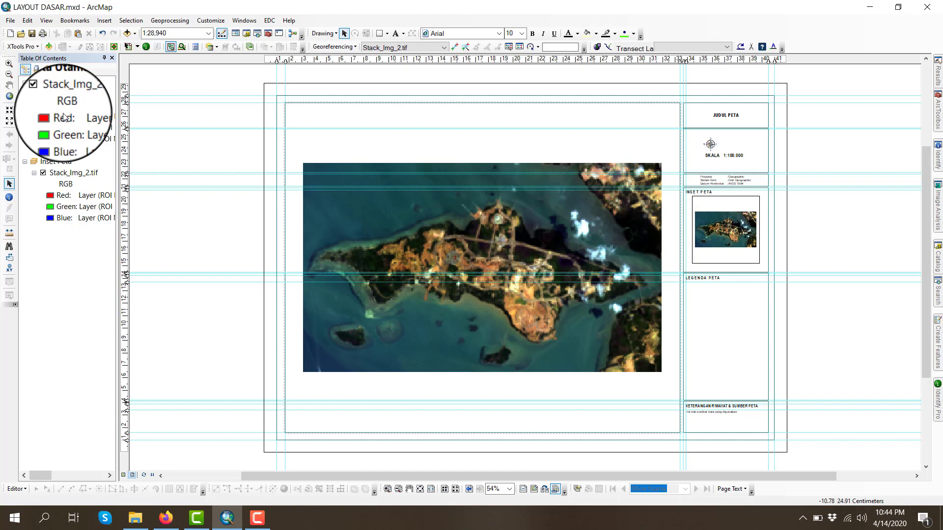
{"action": "left_click", "coordinate": [32, 35]}
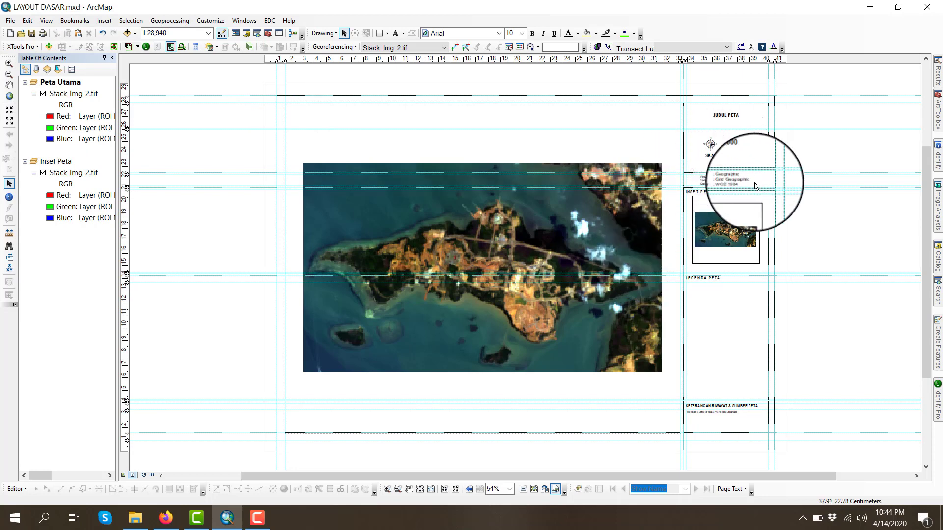
- Remove the Stack_Img_2.tif layer from the Inset Peta data frame
{"action": "scroll", "coordinate": [777, 146], "scroll_direction": "up", "scroll_amount": 2}
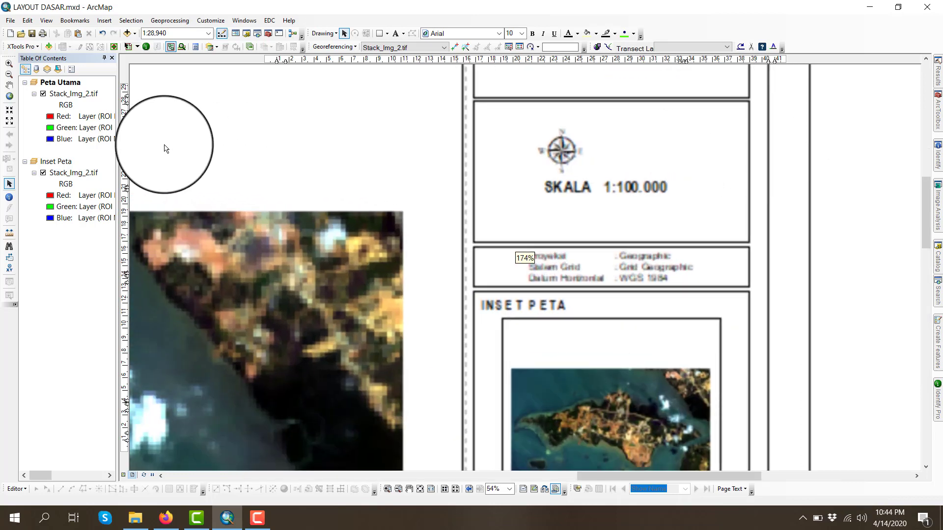
{"action": "right_click", "coordinate": [84, 175]}
{"action": "left_click", "coordinate": [96, 190]}
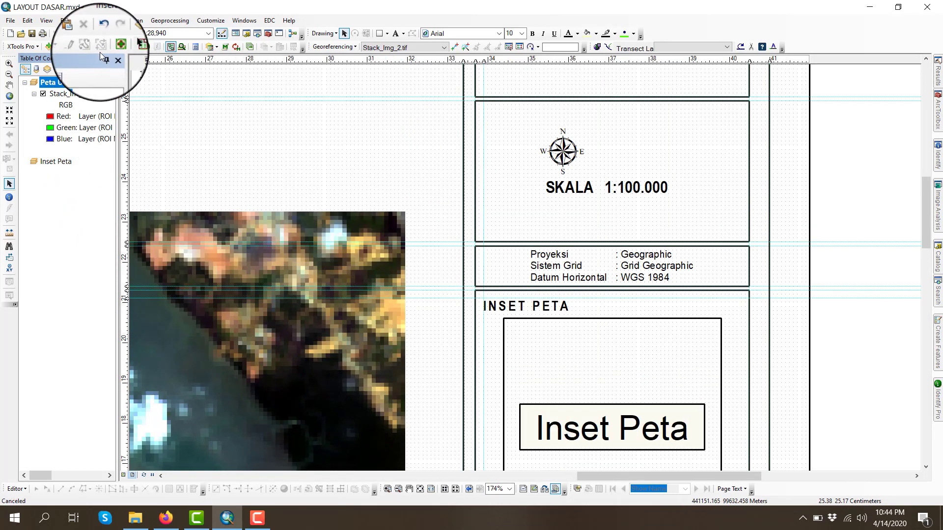
- Insert an Alternating Scale Bar 1 for the main map and move it to the blank area above the imagery
{"action": "left_click", "coordinate": [105, 21]}
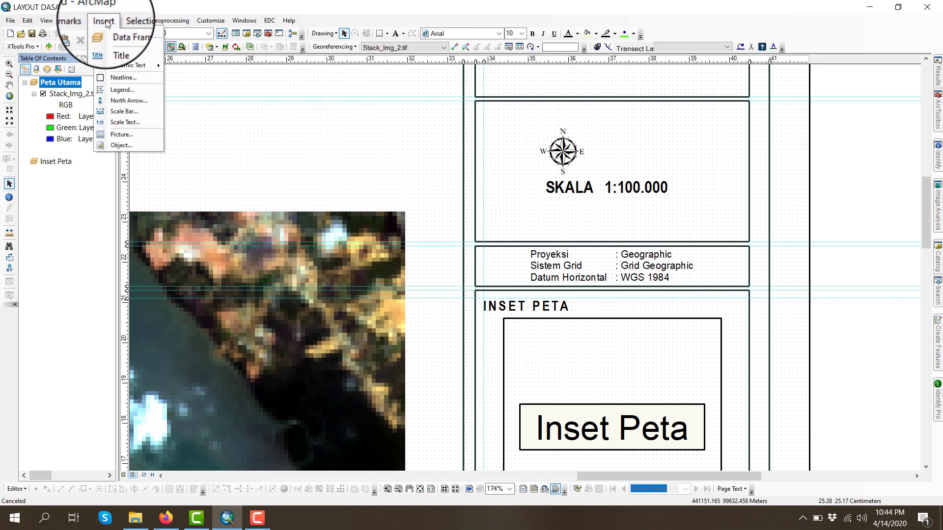
{"action": "left_click", "coordinate": [118, 113]}
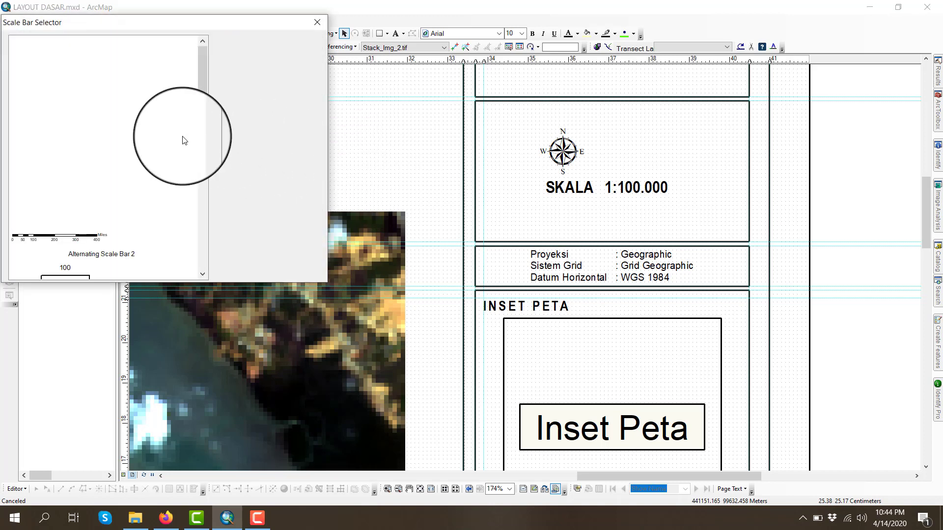
{"action": "scroll", "coordinate": [141, 137], "scroll_direction": "down", "scroll_amount": 5}
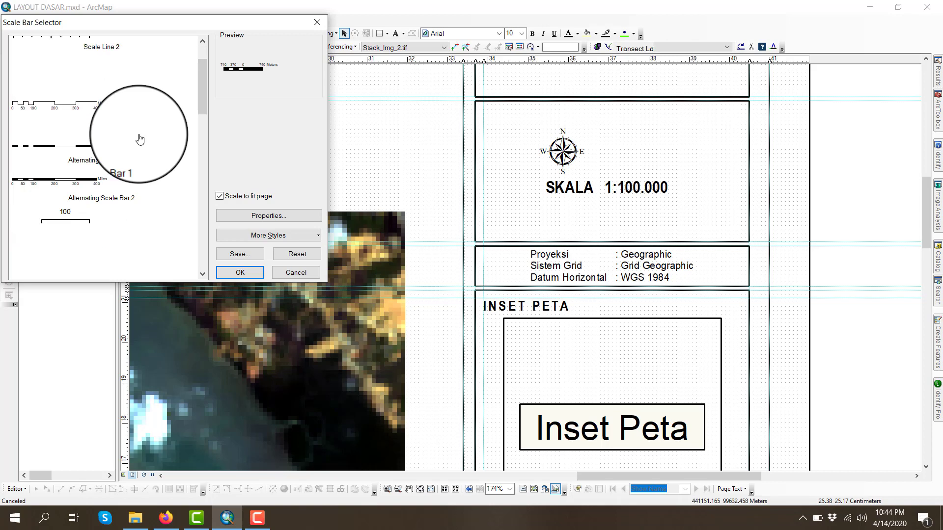
{"action": "scroll", "coordinate": [139, 139], "scroll_direction": "down", "scroll_amount": 3}
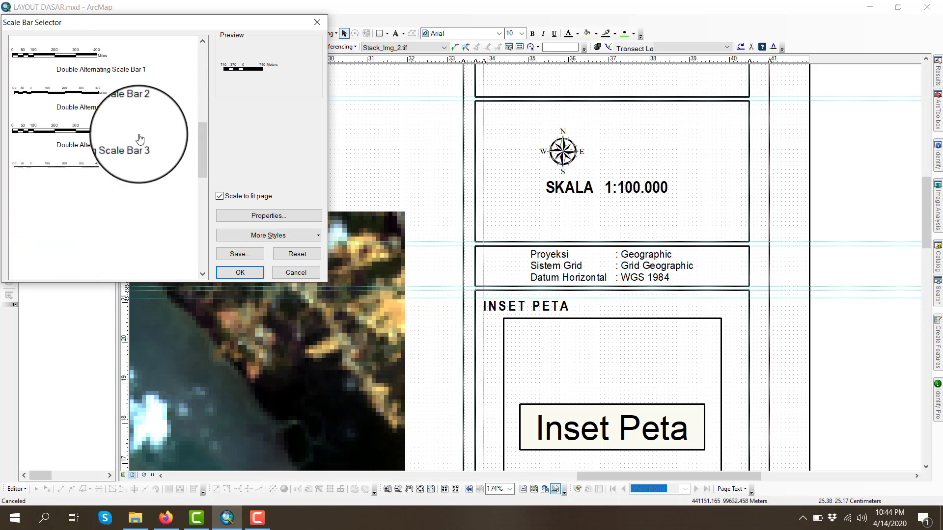
{"action": "scroll", "coordinate": [132, 146], "scroll_direction": "down", "scroll_amount": 10}
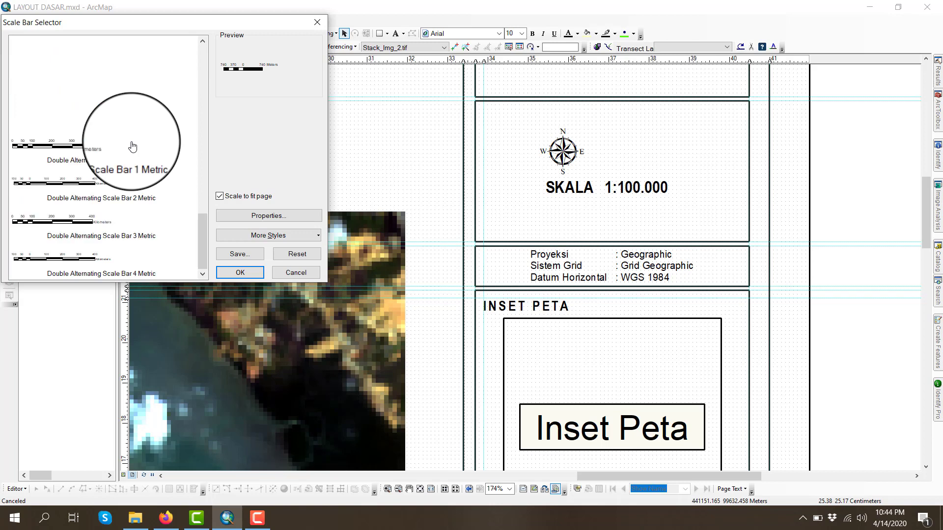
{"action": "scroll", "coordinate": [132, 146], "scroll_direction": "up", "scroll_amount": 15}
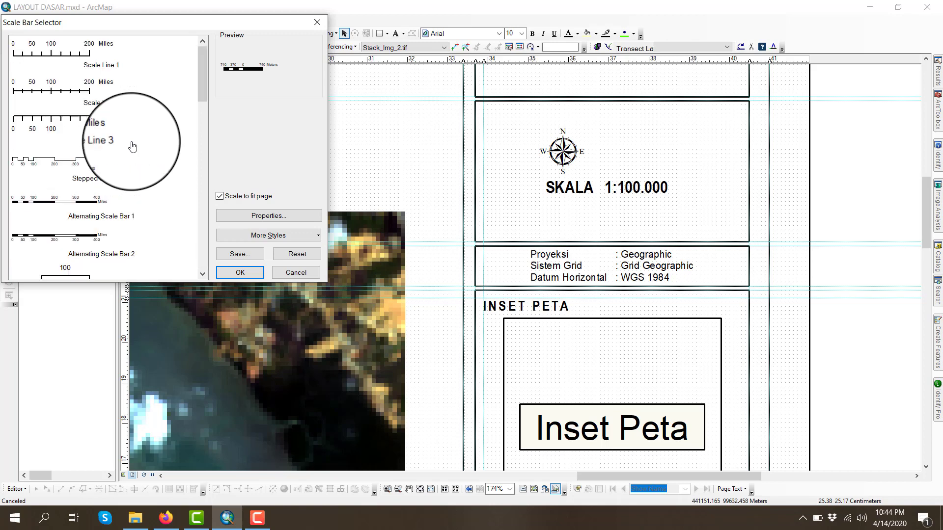
{"action": "left_click", "coordinate": [96, 206]}
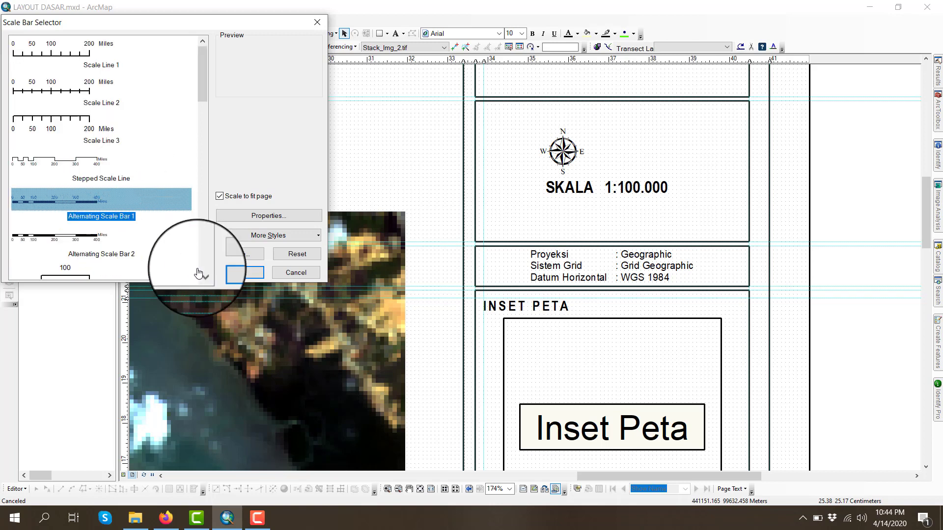
{"action": "left_click", "coordinate": [245, 272]}
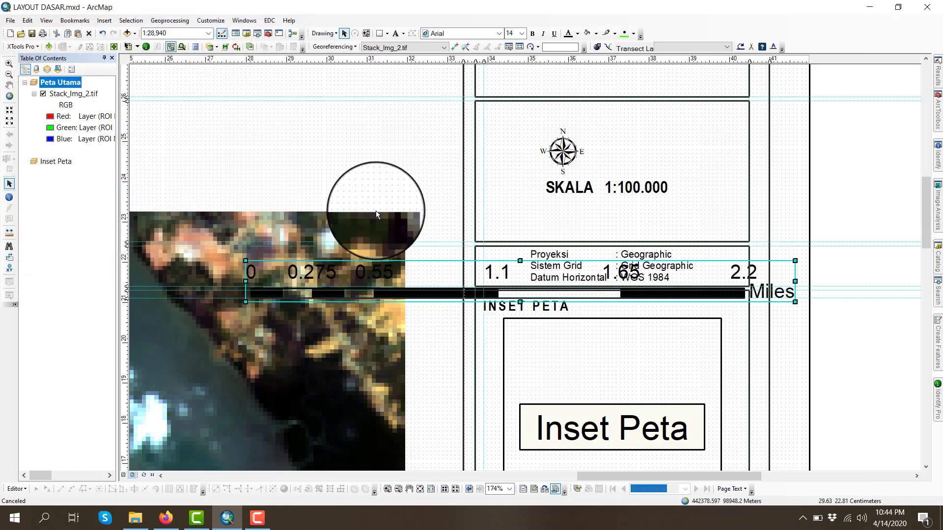
{"action": "scroll", "coordinate": [678, 169], "scroll_direction": "up", "scroll_amount": 3}
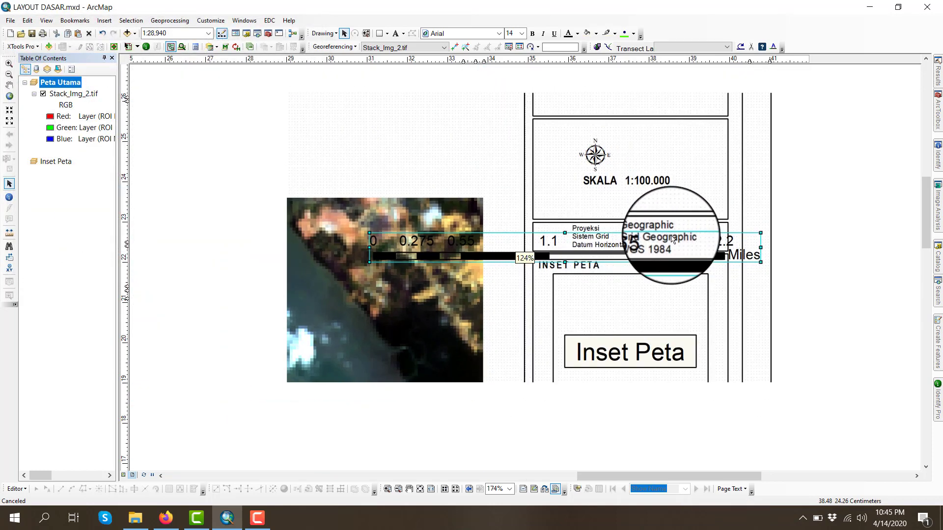
{"action": "left_click_drag", "start_coordinate": [666, 255], "coordinate": [484, 152]}
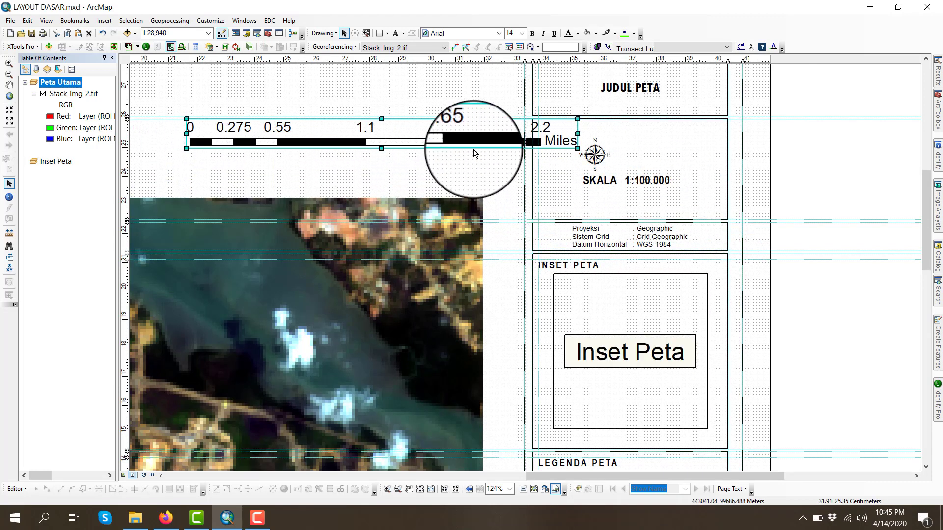
- Set the scale bar's division units to Kilometers in its properties
{"action": "right_click", "coordinate": [458, 139]}
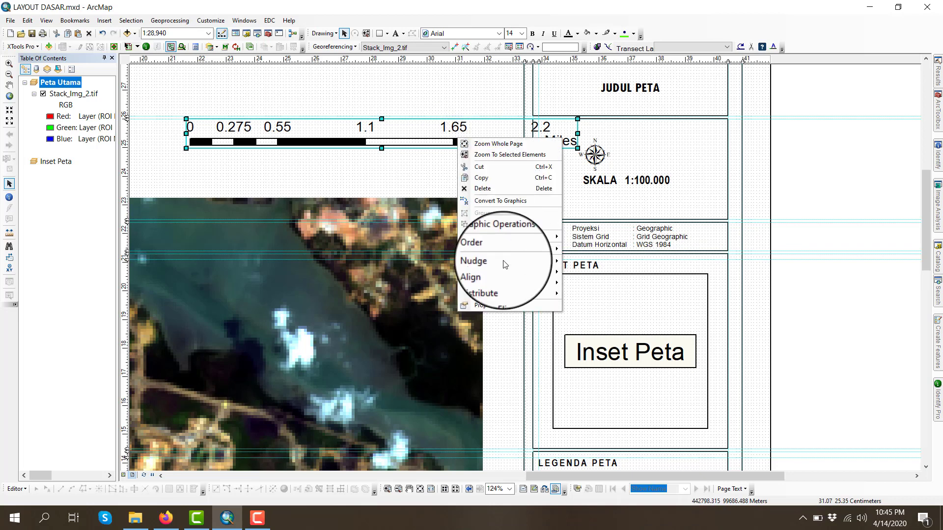
{"action": "left_click", "coordinate": [502, 315]}
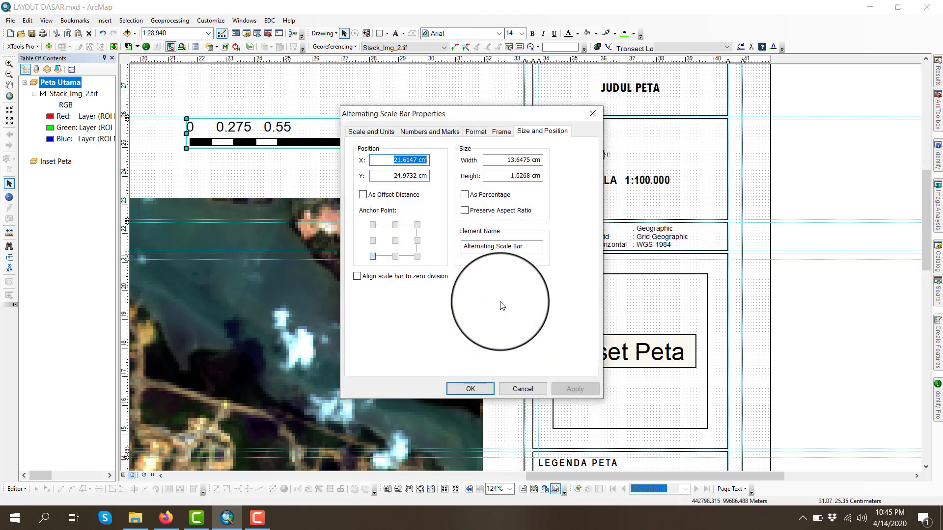
{"action": "left_click", "coordinate": [371, 133]}
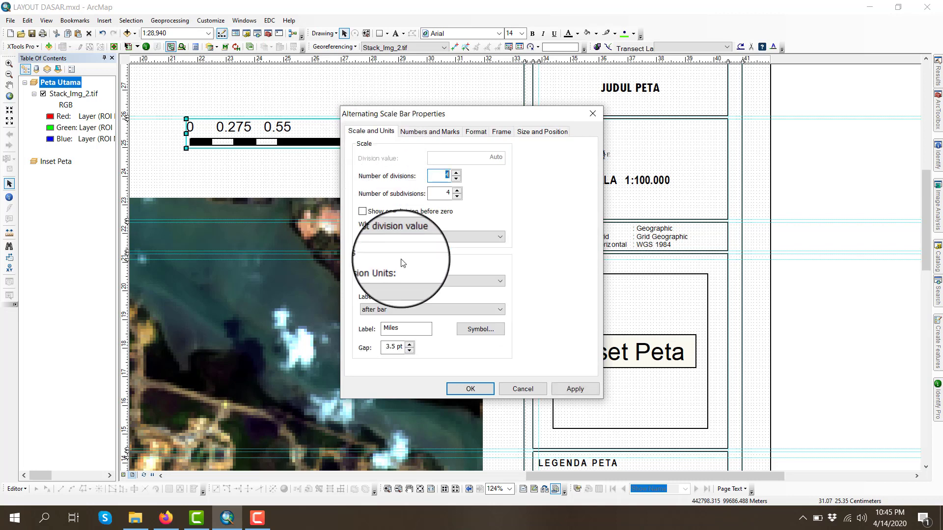
{"action": "left_click", "coordinate": [403, 281]}
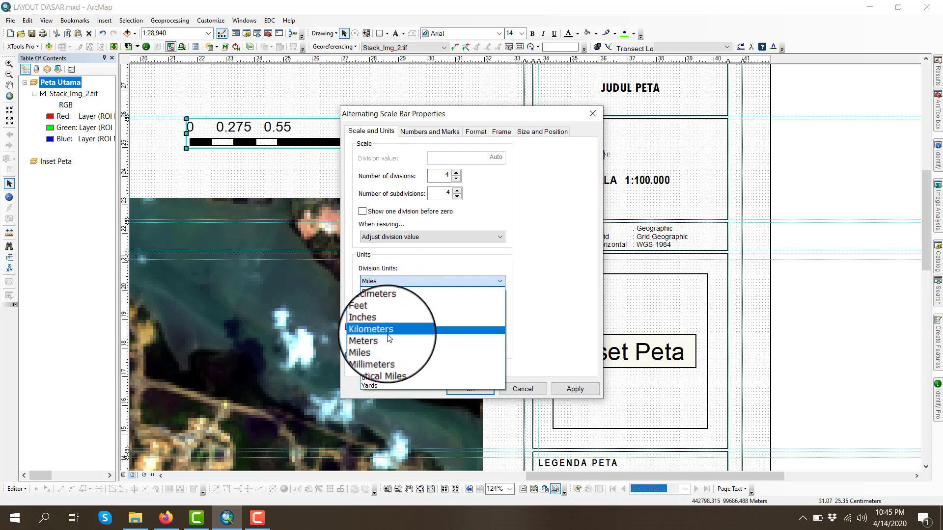
{"action": "left_click", "coordinate": [390, 332]}
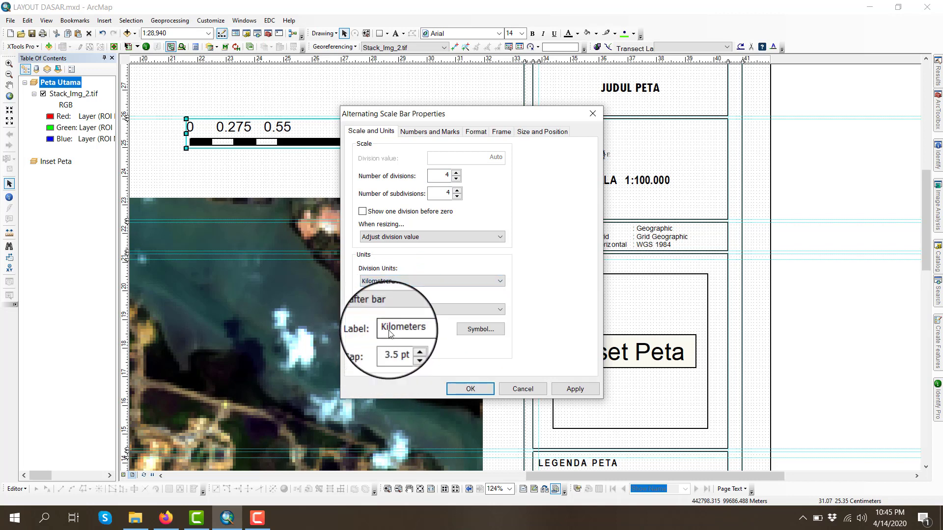
- Set the scale bar's unit label position to below center, keeping the properties dialog clear of the scale bar
{"action": "left_click", "coordinate": [406, 309]}
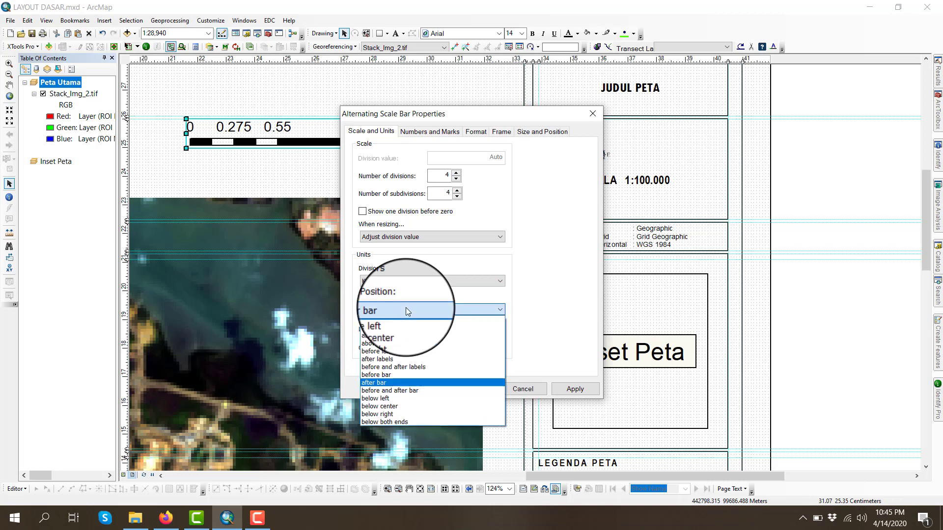
{"action": "left_click", "coordinate": [488, 114]}
{"action": "left_click_drag", "start_coordinate": [527, 115], "coordinate": [797, 101]}
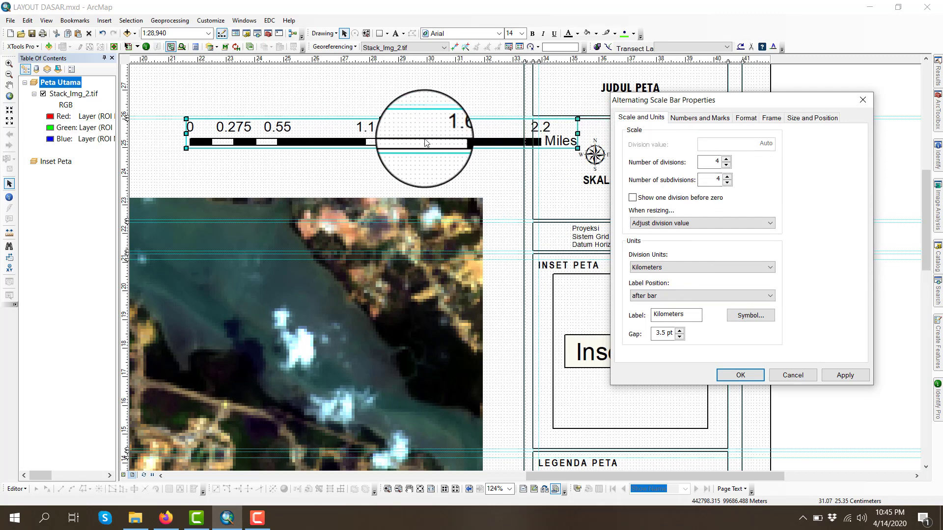
{"action": "left_click", "coordinate": [705, 298]}
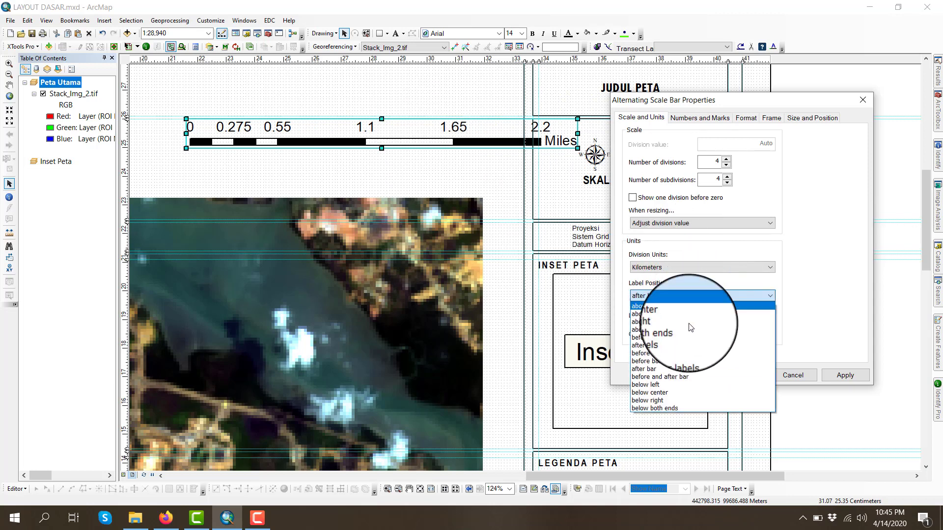
{"action": "left_click", "coordinate": [671, 393]}
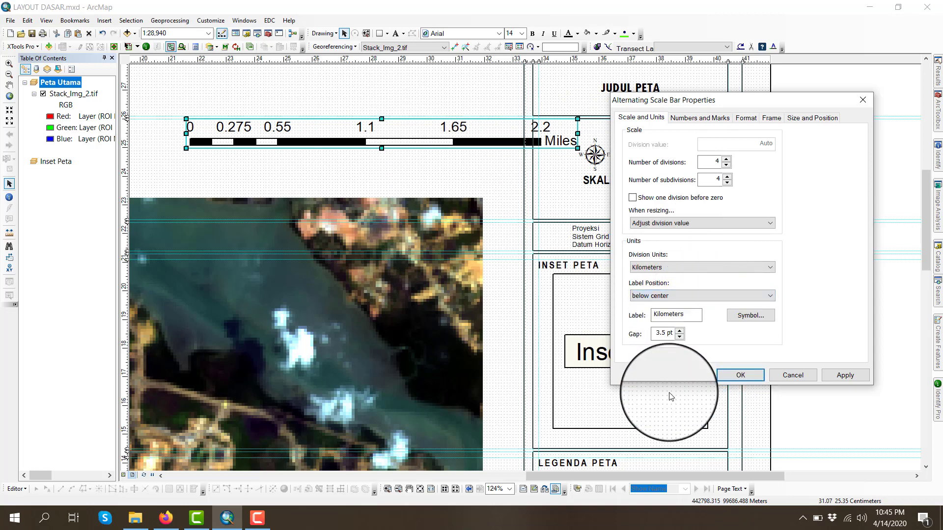
- Set the frequency of the scale bar's numbers to divisions
{"action": "left_click", "coordinate": [690, 121]}
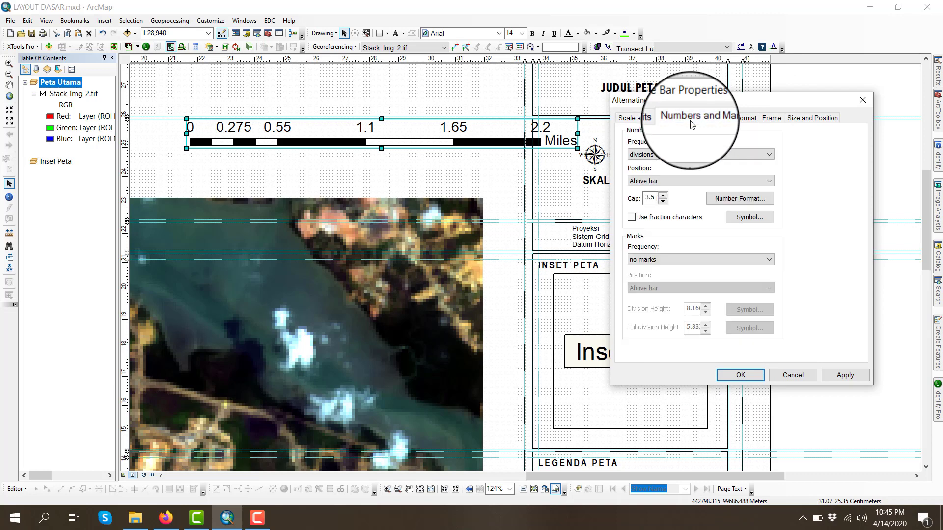
{"action": "left_click", "coordinate": [658, 155]}
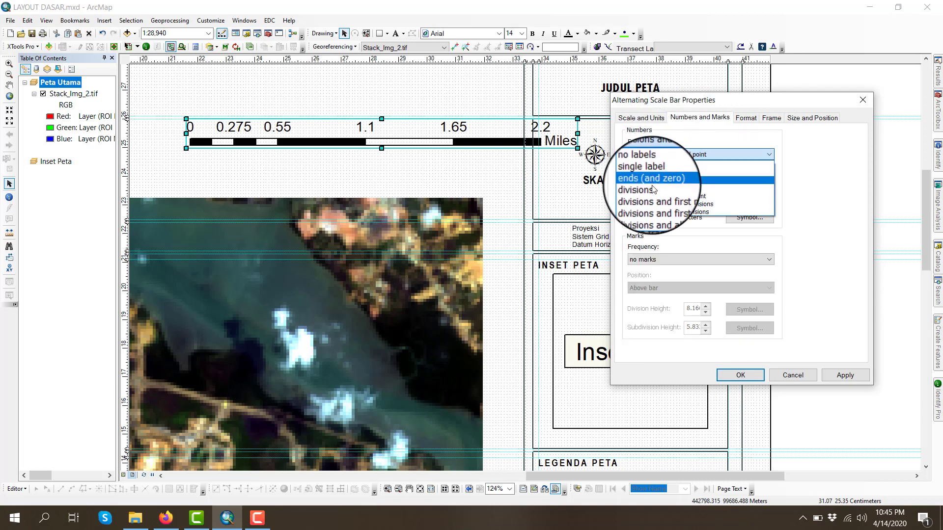
{"action": "left_click", "coordinate": [652, 189]}
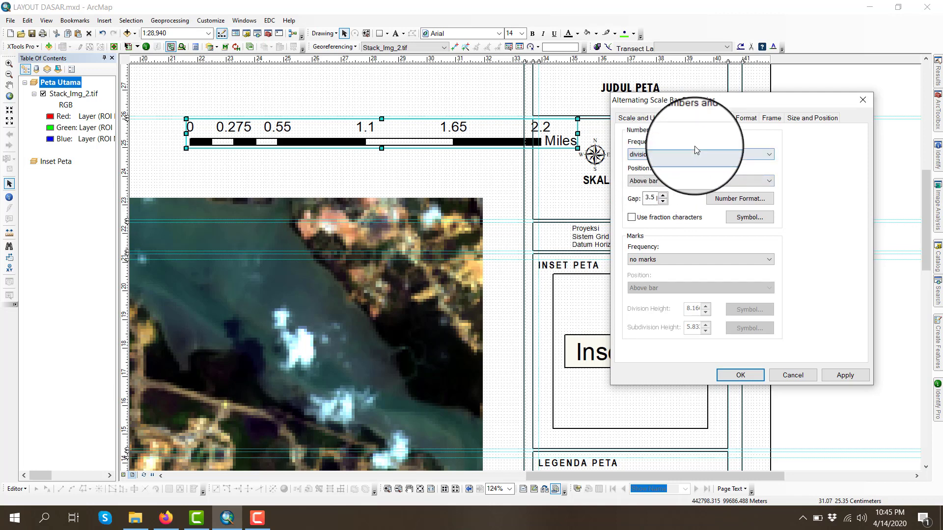
- Set the scale bar's text size to 7
{"action": "left_click", "coordinate": [742, 122]}
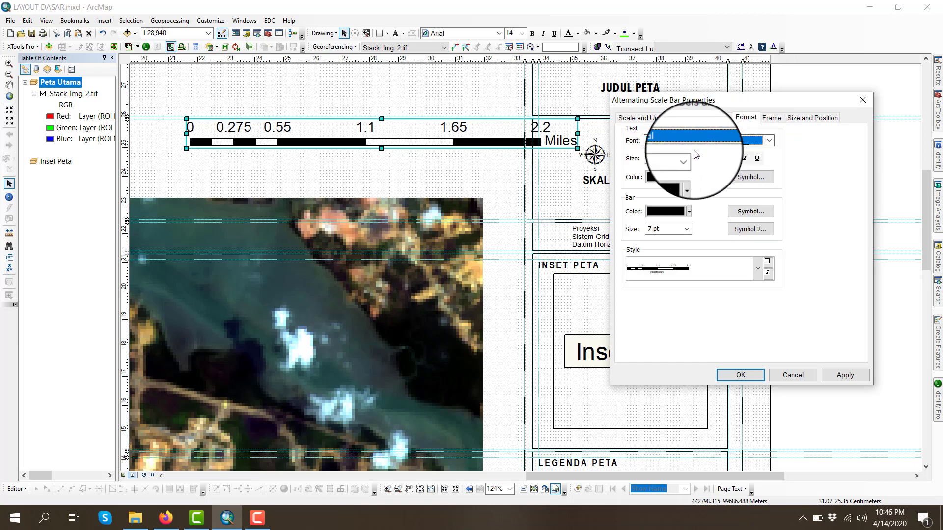
{"action": "left_click", "coordinate": [685, 157]}
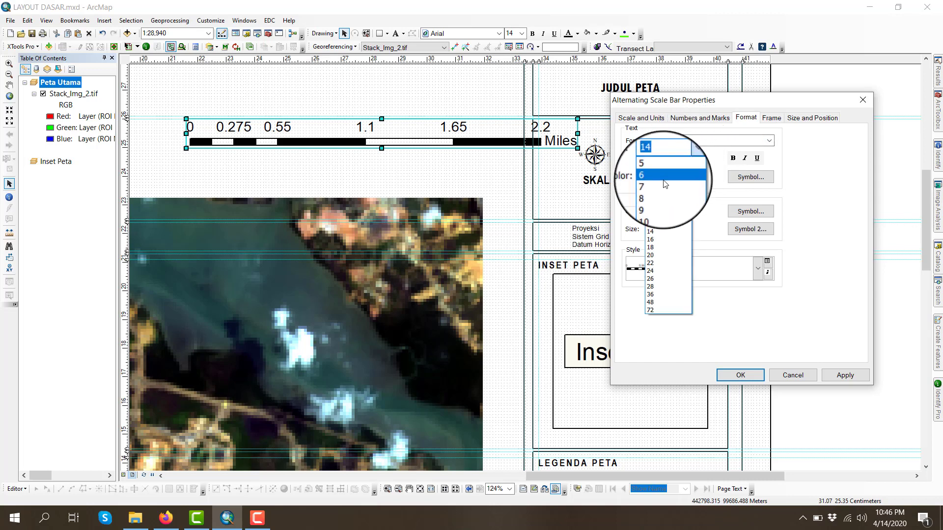
{"action": "left_click", "coordinate": [658, 184]}
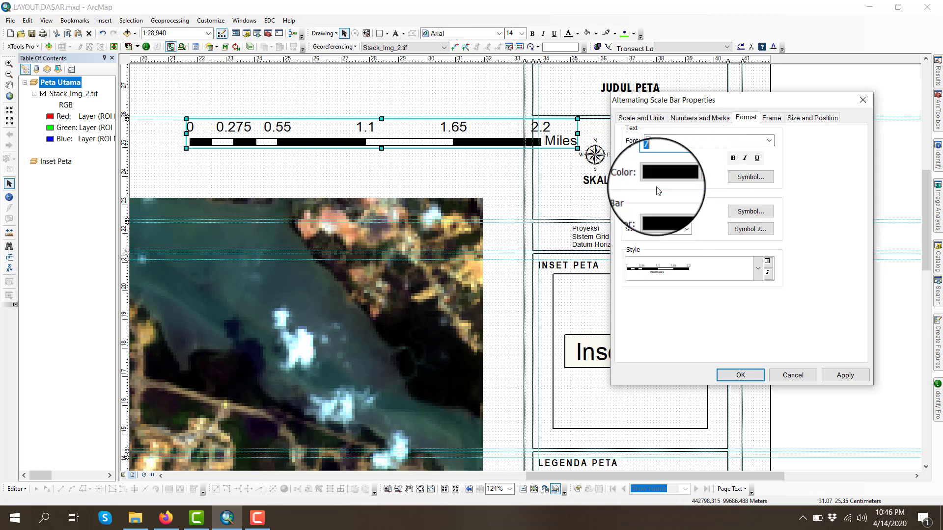
- Set the scale bar's width to 6.3 cm and close its properties
{"action": "left_click", "coordinate": [761, 118]}
{"action": "left_click", "coordinate": [792, 118]}
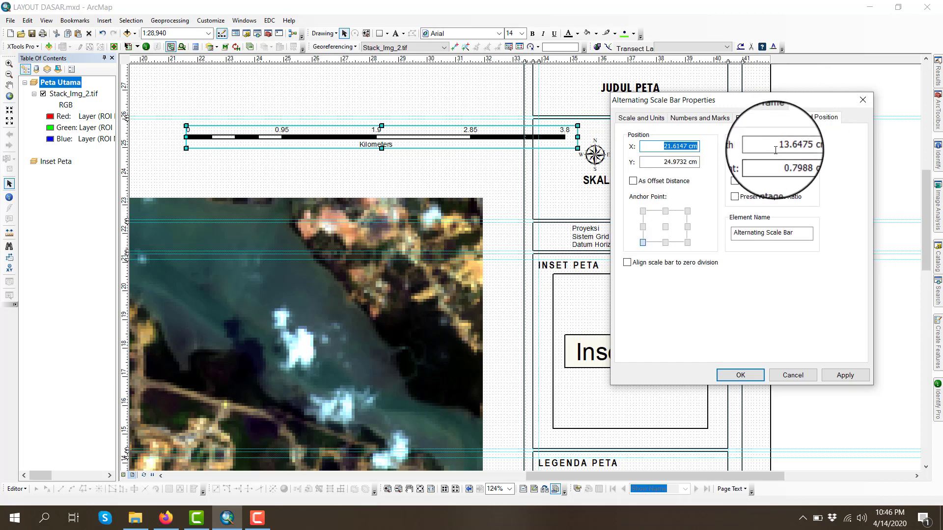
{"action": "left_click_drag", "start_coordinate": [774, 150], "coordinate": [815, 151]}
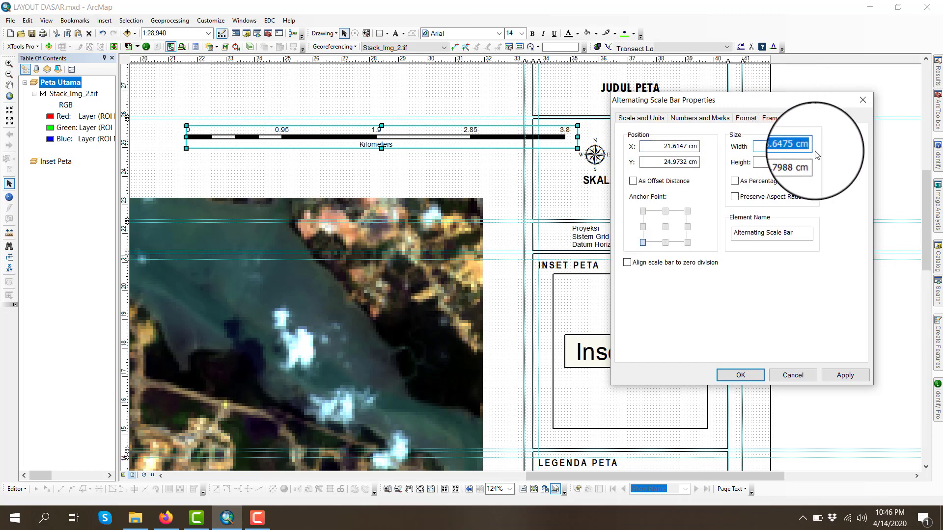
{"action": "type", "text": "6.3"}
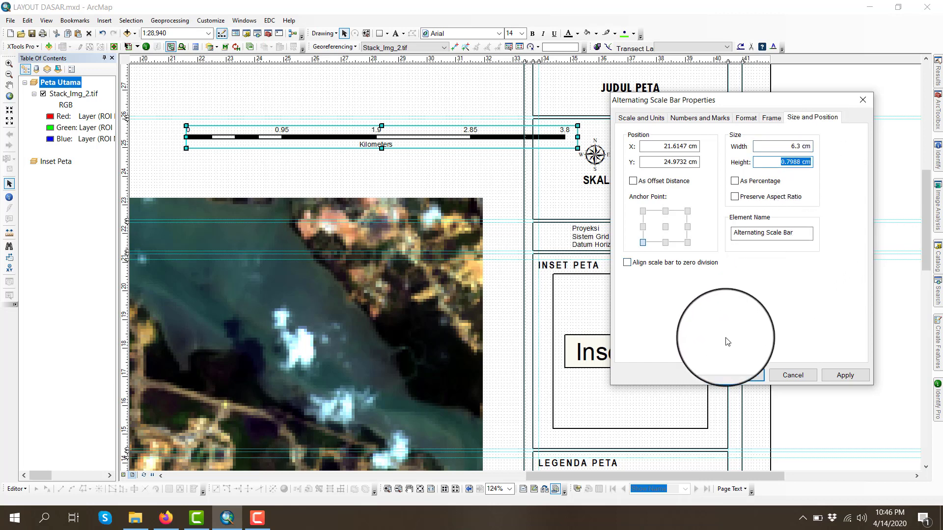
{"action": "left_click", "coordinate": [727, 379]}
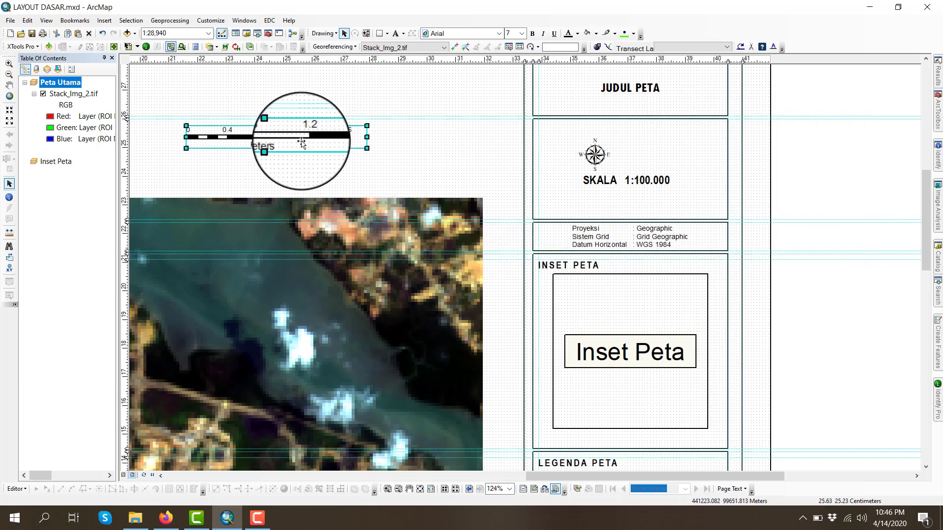
- Move the scale bar closer to the side panel and convert it to graphics
{"action": "left_click_drag", "start_coordinate": [301, 143], "coordinate": [429, 184]}
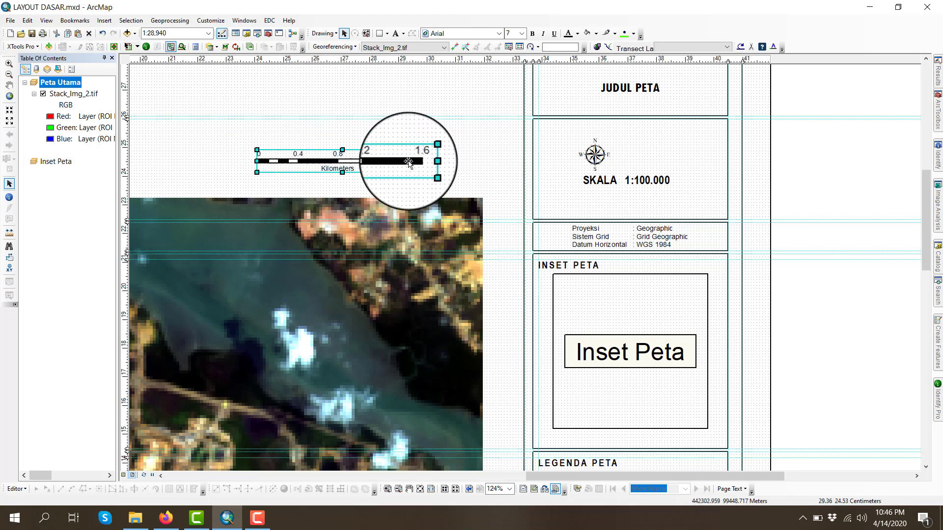
{"action": "right_click", "coordinate": [408, 162]}
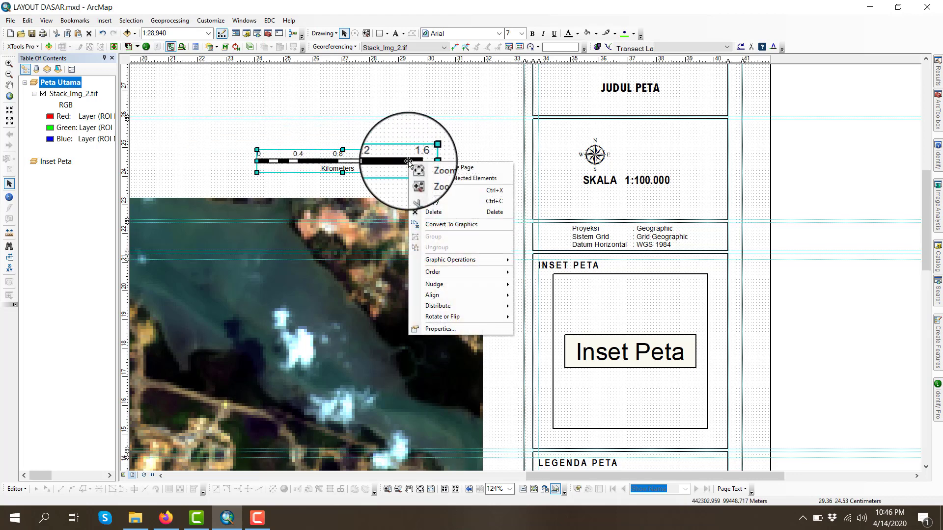
{"action": "left_click", "coordinate": [439, 224]}
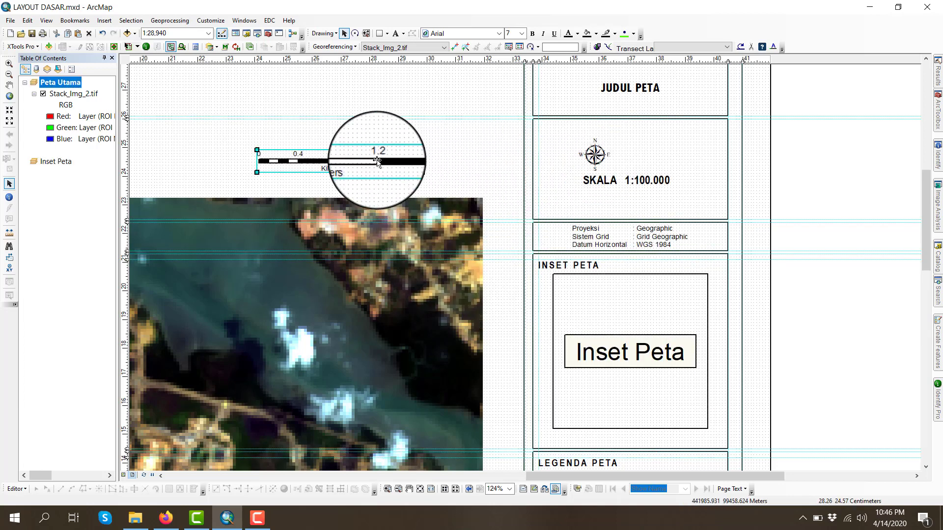
- Place the scale bar graphic in the scale box, beneath the SKALA 1:100.000 text
{"action": "left_click_drag", "start_coordinate": [377, 161], "coordinate": [661, 207]}
{"action": "scroll", "coordinate": [660, 206], "scroll_direction": "down", "scroll_amount": 5}
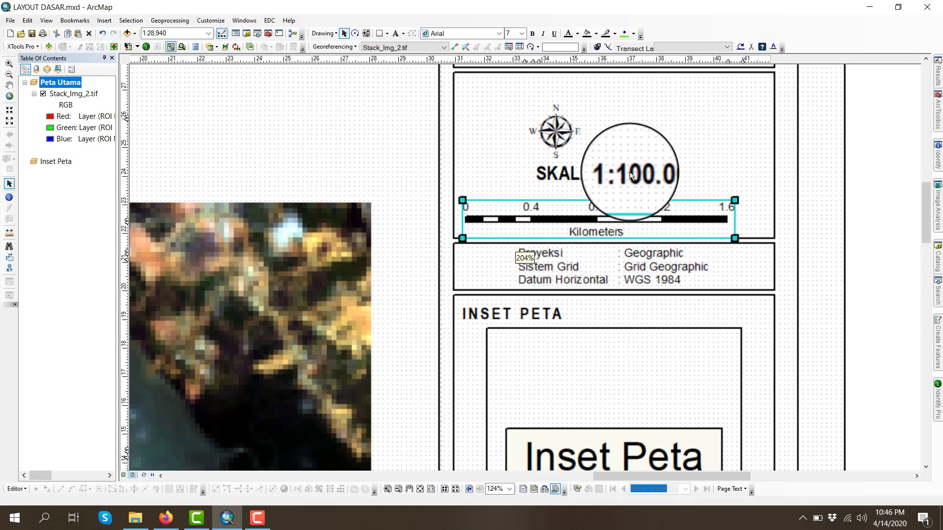
{"action": "left_click", "coordinate": [894, 145]}
- Nudge the north arrow up toward the top edge of the scale box
{"action": "left_click_drag", "start_coordinate": [544, 171], "coordinate": [567, 138]}
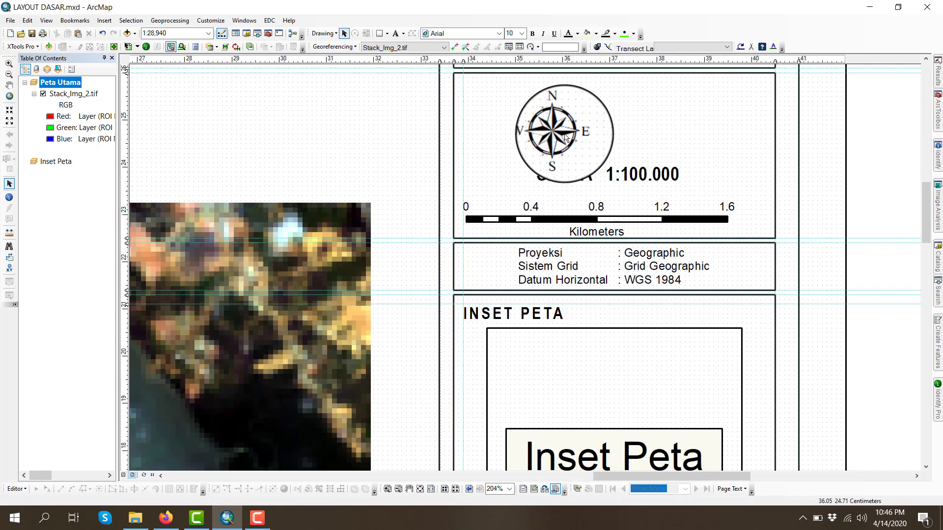
{"action": "key", "text": "Up"}
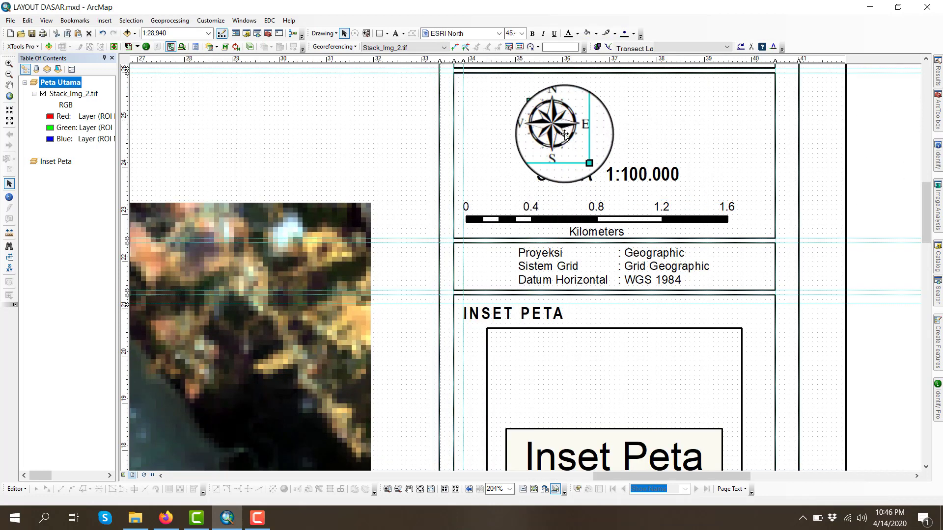
{"action": "key", "text": "Up"}
{"action": "key", "text": "Up"}
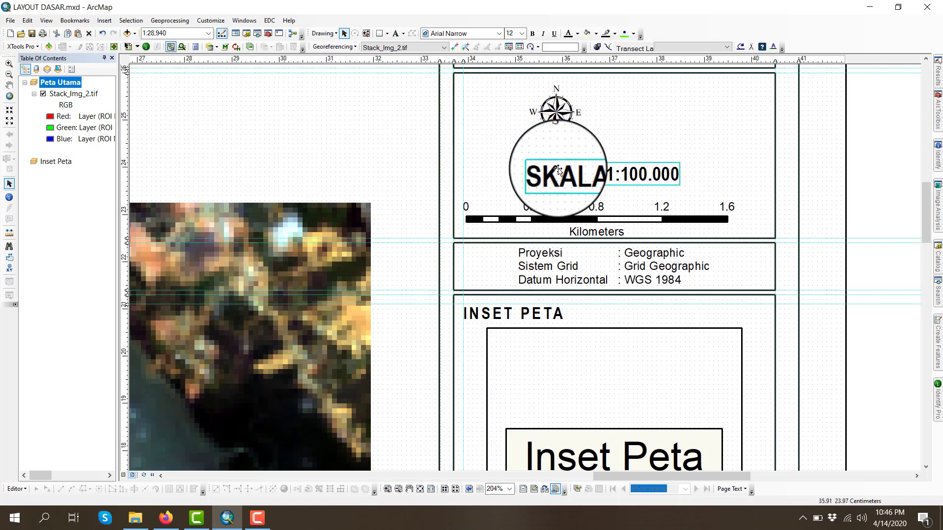
- Move the SKALA 1:100.000 text slightly up, between the north arrow and the scale bar
{"action": "left_click_drag", "start_coordinate": [557, 169], "coordinate": [555, 164]}
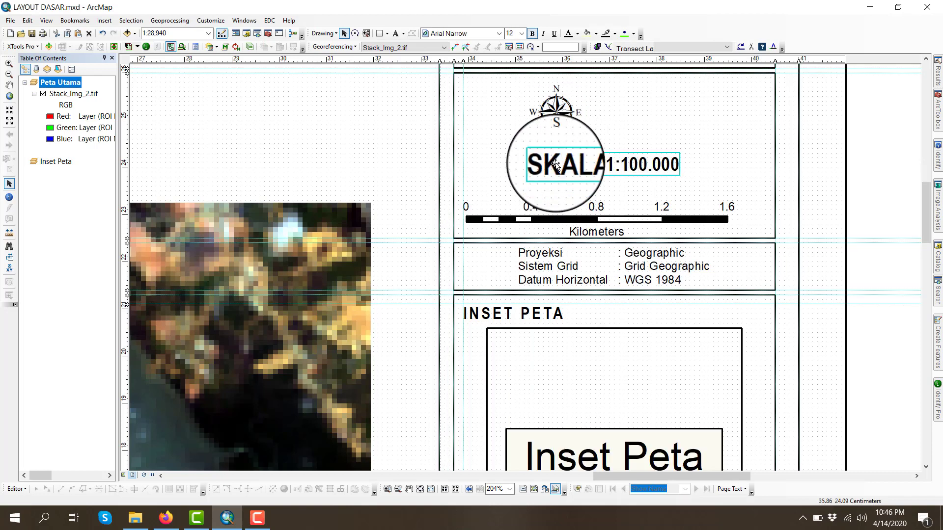
{"action": "key", "text": "Down"}
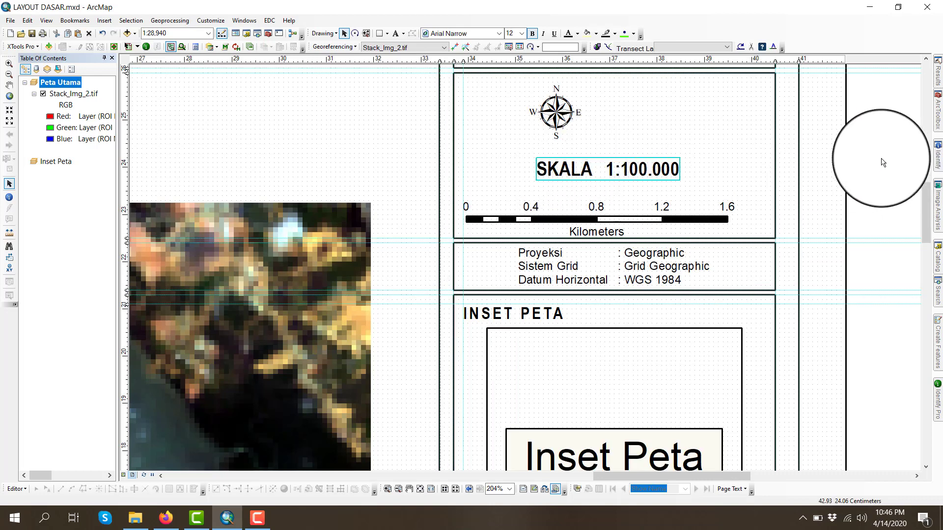
{"action": "left_click", "coordinate": [860, 163]}
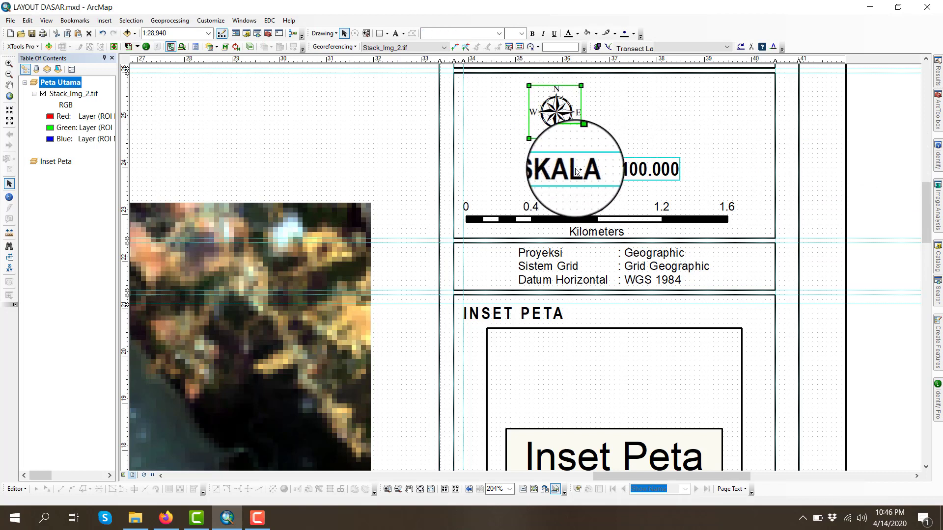
- Distribute the north arrow, SKALA text and scale bar vertically
{"action": "left_click", "coordinate": [551, 215], "text": "shift"}
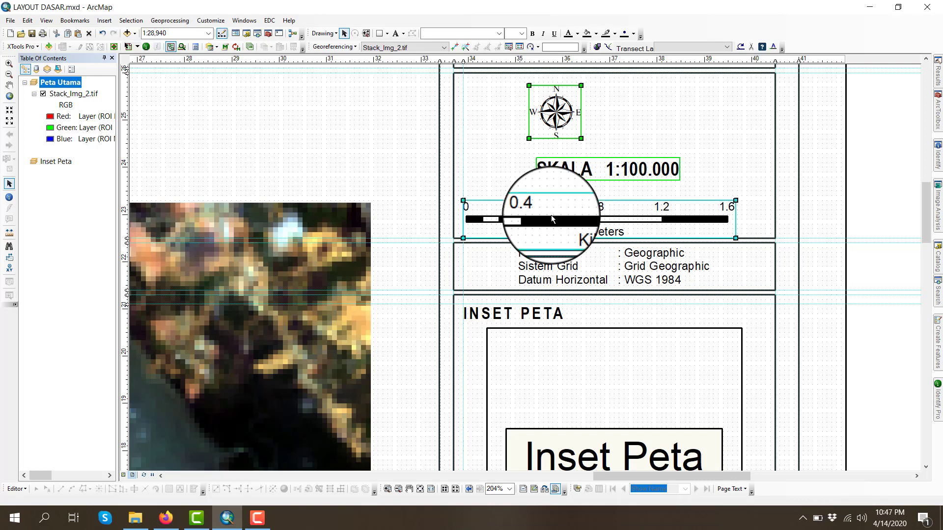
{"action": "right_click", "coordinate": [551, 215]}
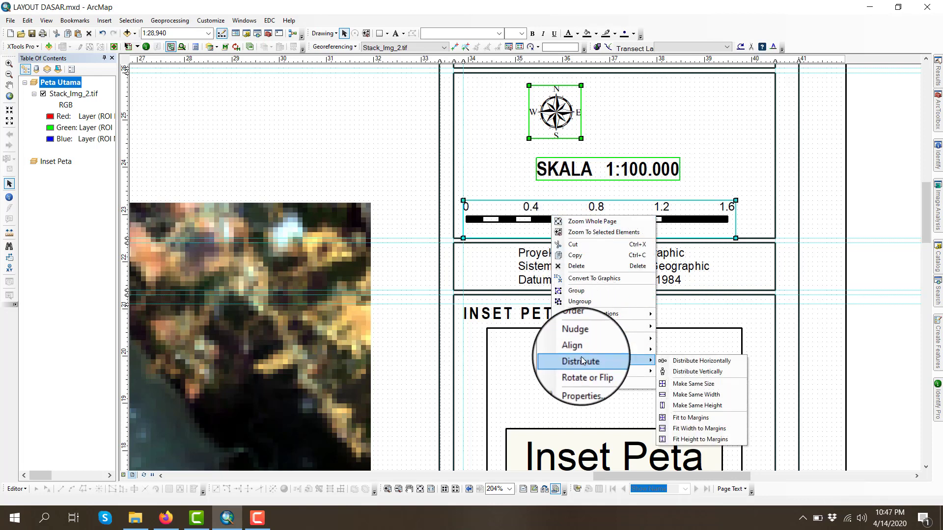
{"action": "left_click", "coordinate": [693, 372]}
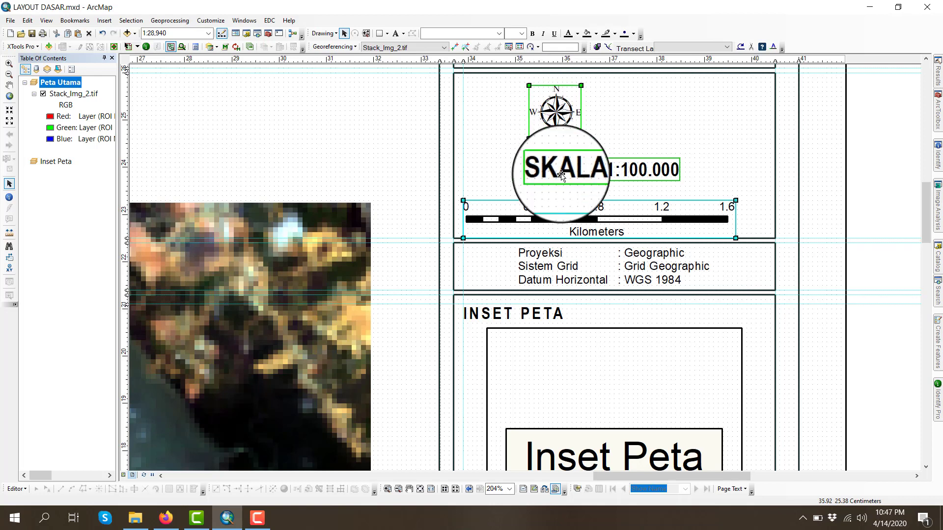
- Align the centers of the north arrow, SKALA text and scale bar with each other
{"action": "right_click", "coordinate": [560, 118]}
{"action": "mouse_move", "coordinate": [593, 255]}
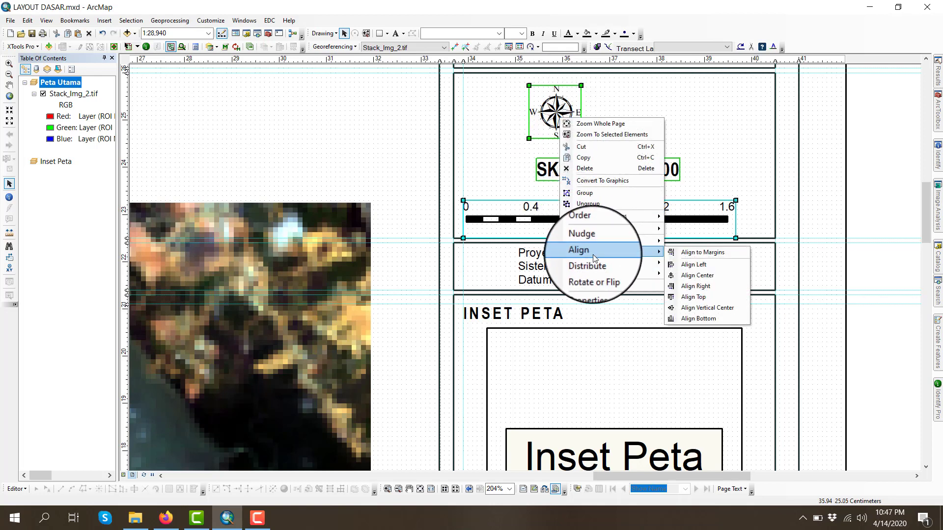
{"action": "left_click", "coordinate": [696, 279]}
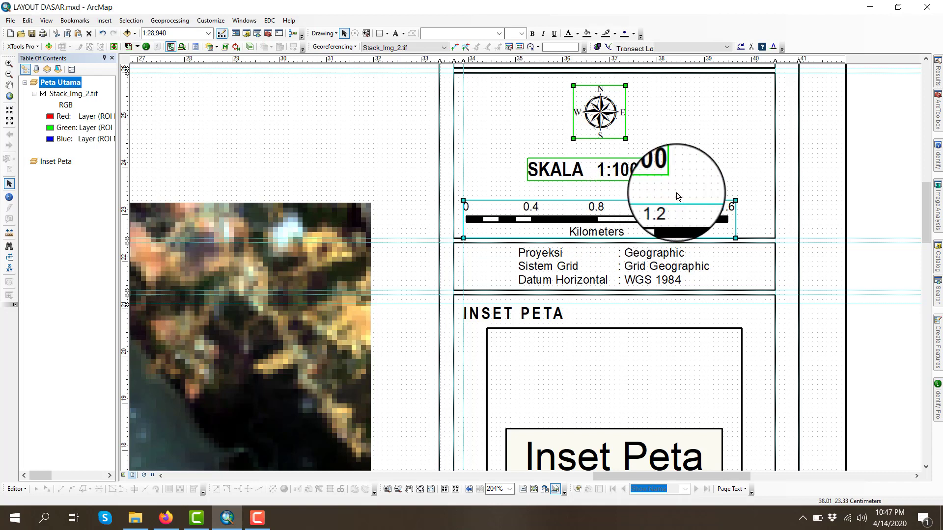
- Center the north arrow, SKALA text and scale bar horizontally on the surrounding scale box
{"action": "left_click", "coordinate": [733, 109], "text": "shift"}
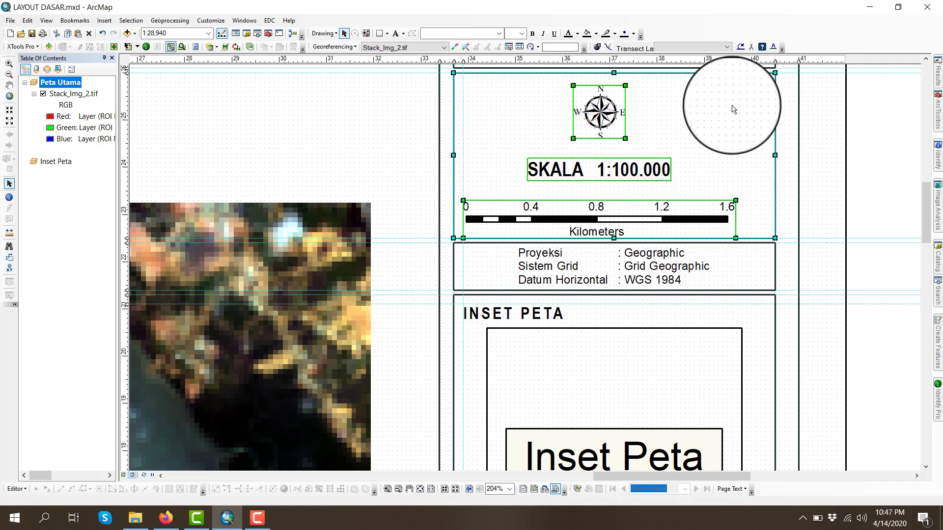
{"action": "right_click", "coordinate": [661, 111]}
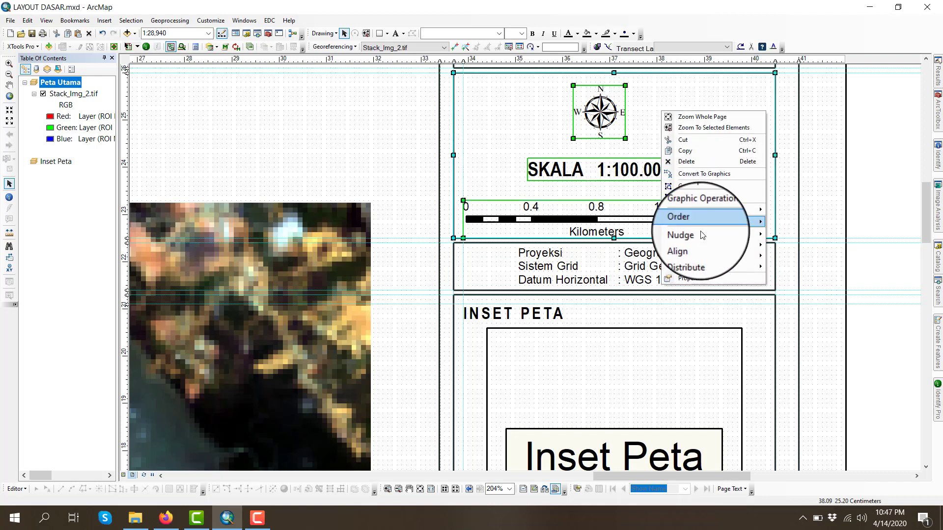
{"action": "mouse_move", "coordinate": [700, 243]}
{"action": "left_click", "coordinate": [812, 264]}
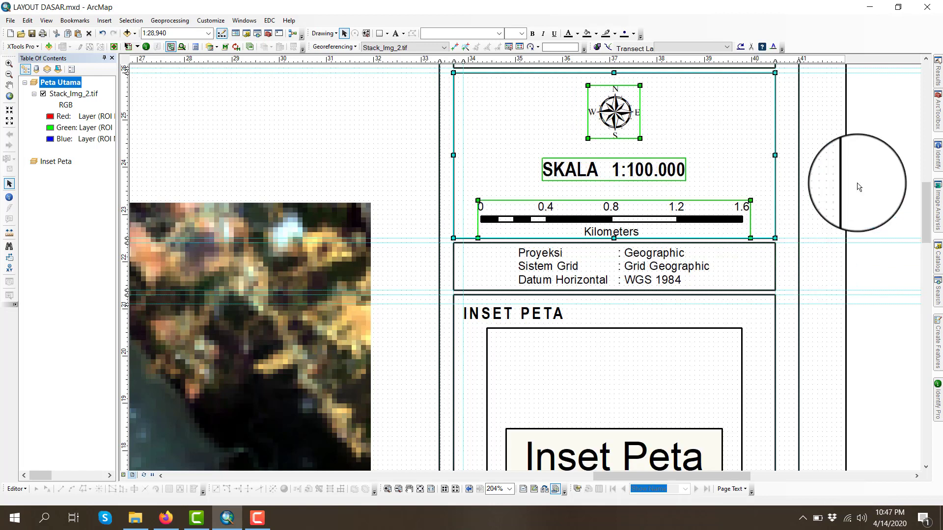
{"action": "left_click", "coordinate": [865, 169]}
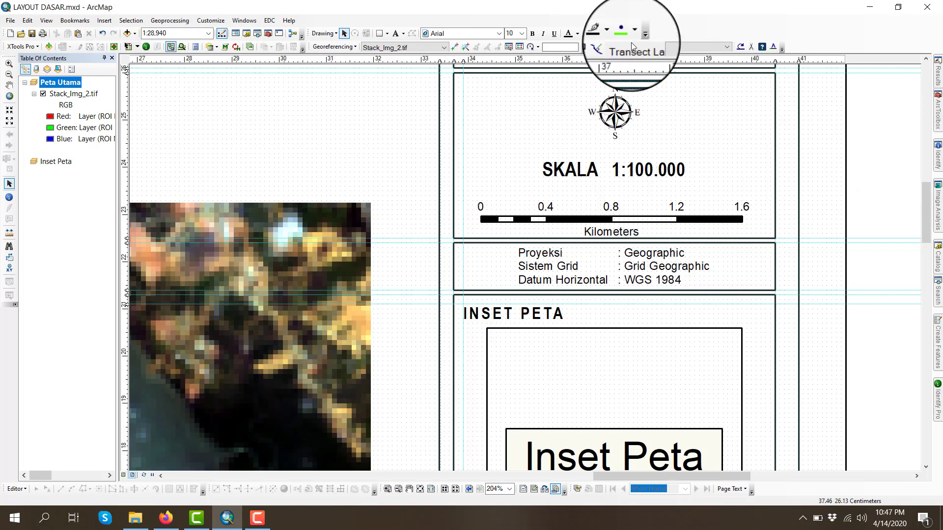
- Group the north arrow, SKALA text and scale bar
{"action": "left_click", "coordinate": [616, 113]}
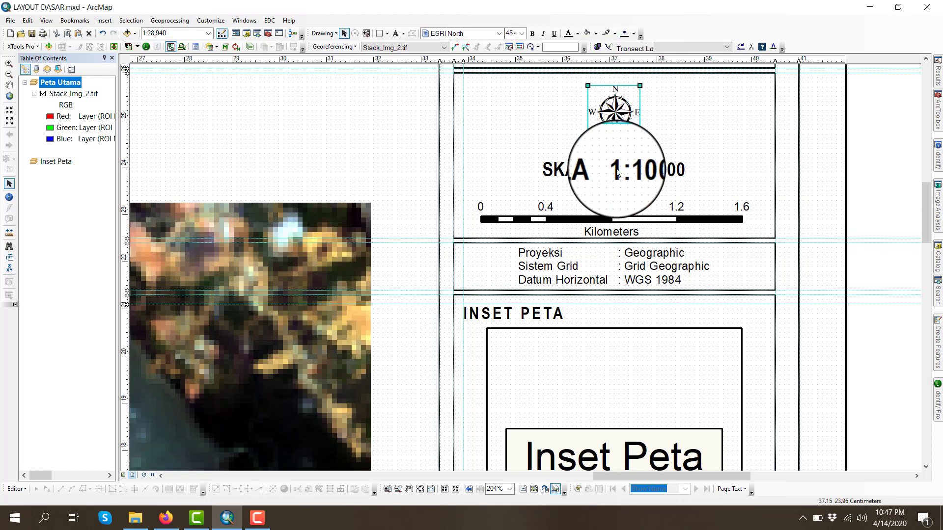
{"action": "left_click", "coordinate": [617, 220], "text": "shift"}
{"action": "right_click", "coordinate": [628, 111]}
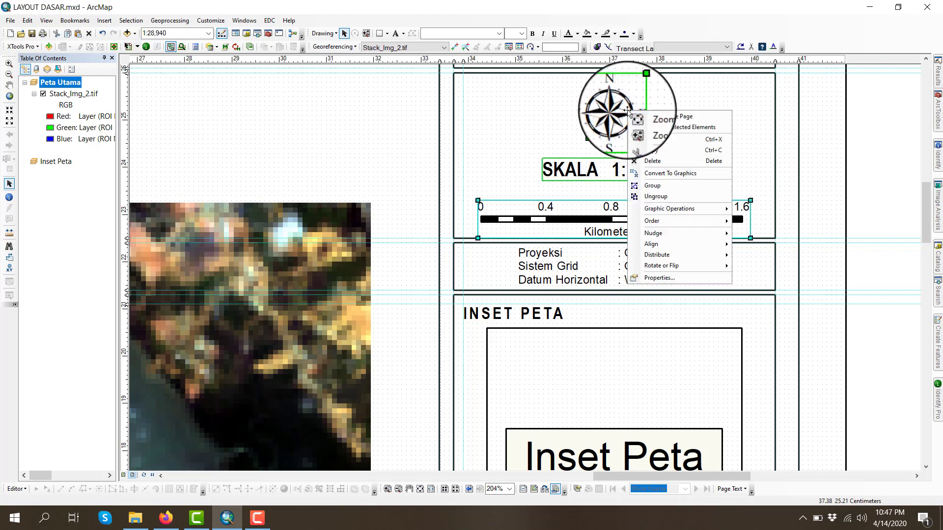
{"action": "left_click", "coordinate": [648, 186]}
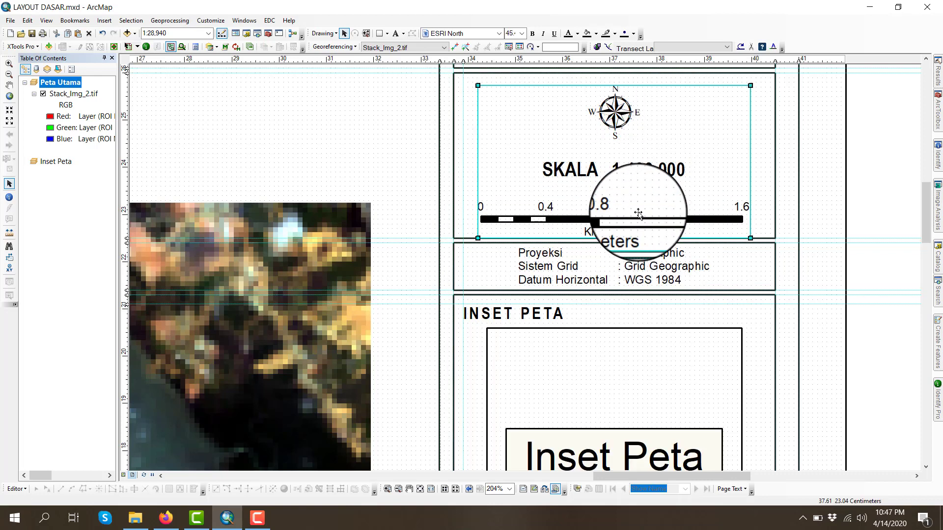
- Align the north arrow and scale group to the right edge of the scale box
{"action": "left_click", "coordinate": [760, 109], "text": "shift"}
{"action": "right_click", "coordinate": [760, 109]}
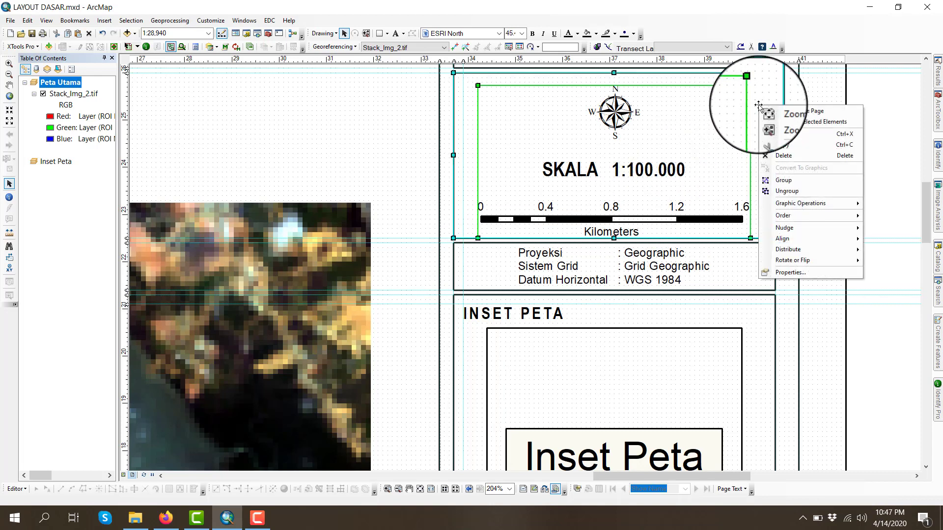
{"action": "mouse_move", "coordinate": [783, 240]}
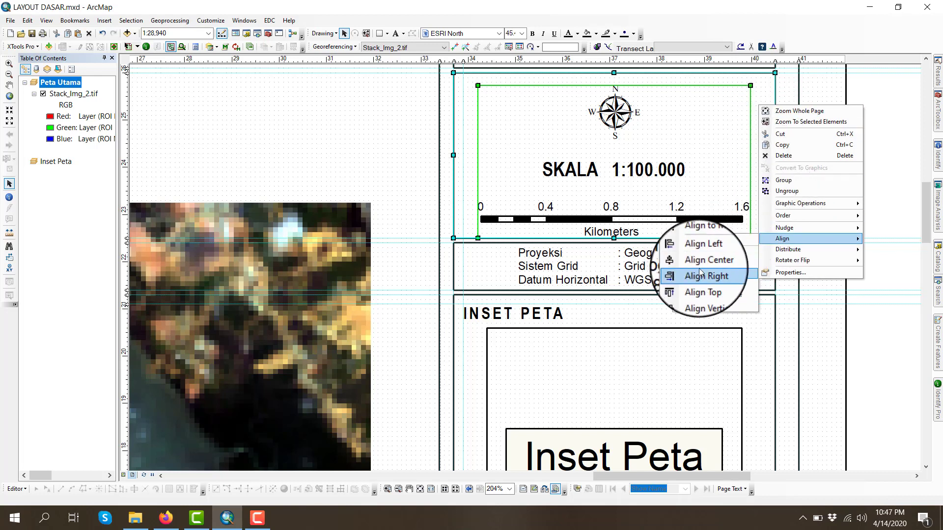
{"action": "left_click", "coordinate": [700, 268]}
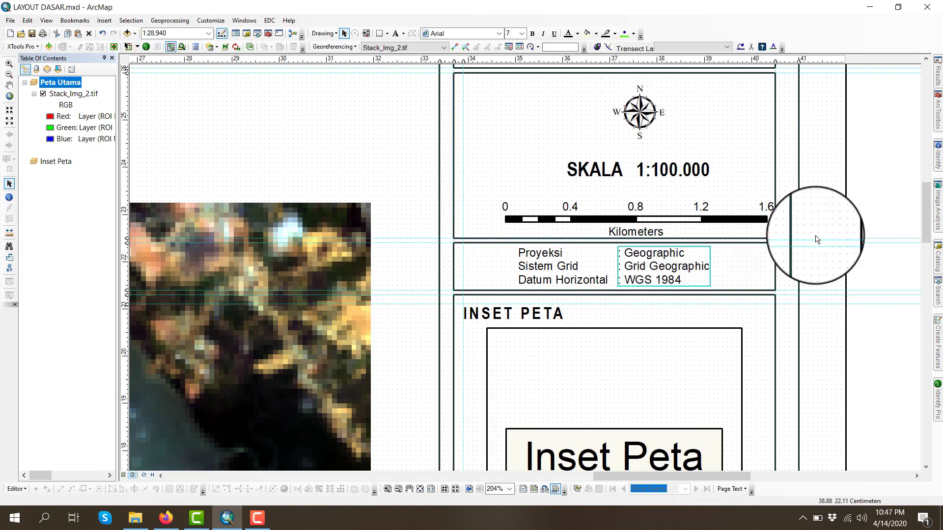
- Center the north arrow and scale group horizontally and vertically on the surrounding scale box
{"action": "left_click", "coordinate": [639, 114]}
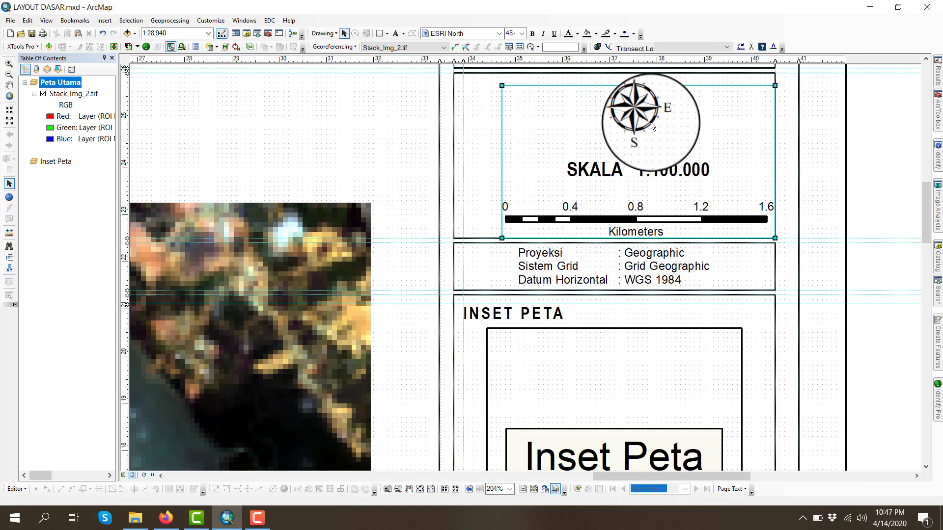
{"action": "left_click", "coordinate": [480, 132], "text": "shift"}
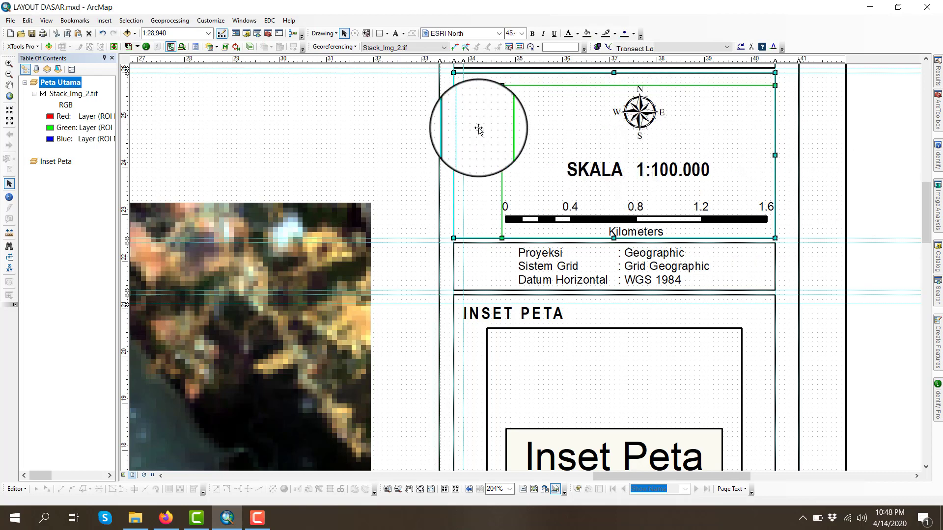
{"action": "right_click", "coordinate": [479, 129]}
{"action": "mouse_move", "coordinate": [535, 262]}
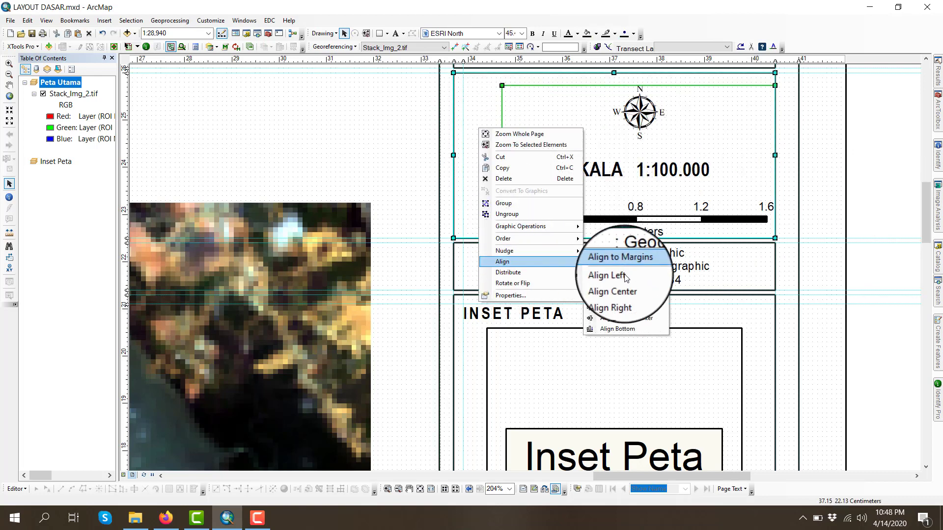
{"action": "left_click", "coordinate": [622, 275]}
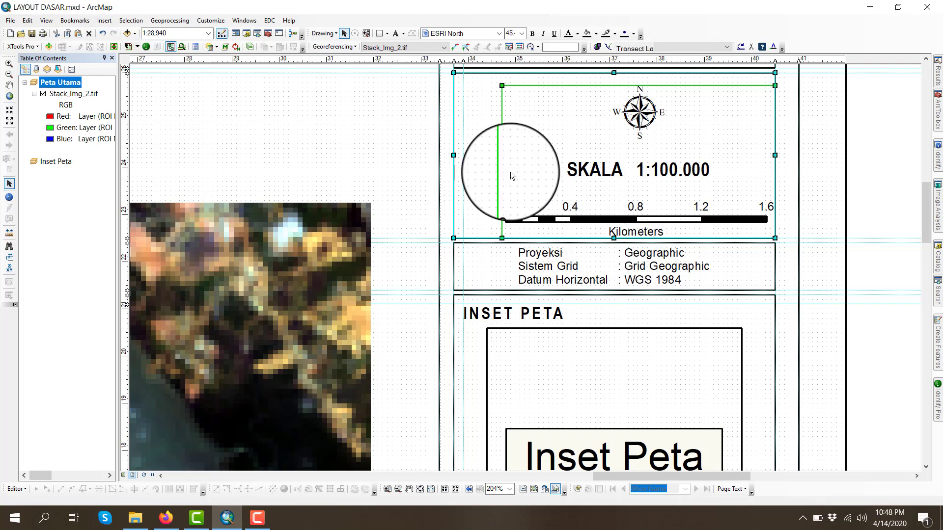
{"action": "right_click", "coordinate": [472, 133]}
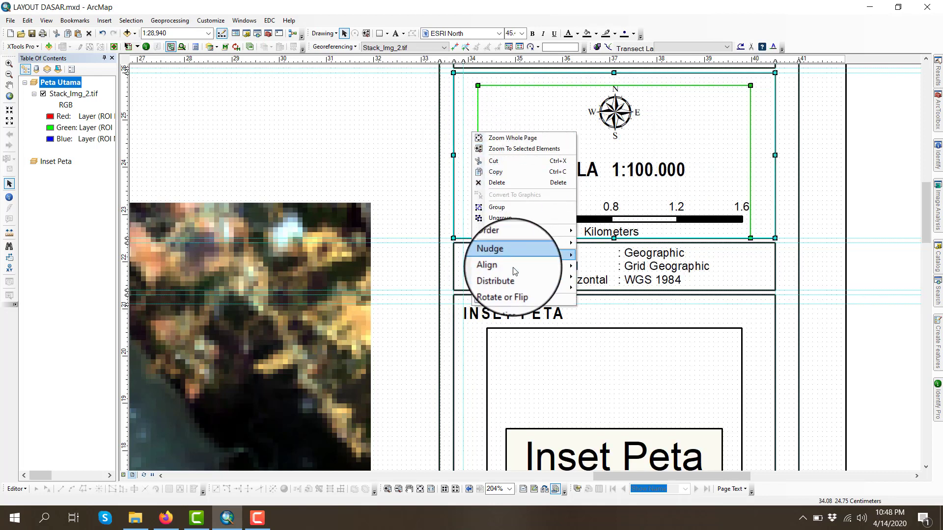
{"action": "mouse_move", "coordinate": [512, 264]}
{"action": "left_click", "coordinate": [620, 323]}
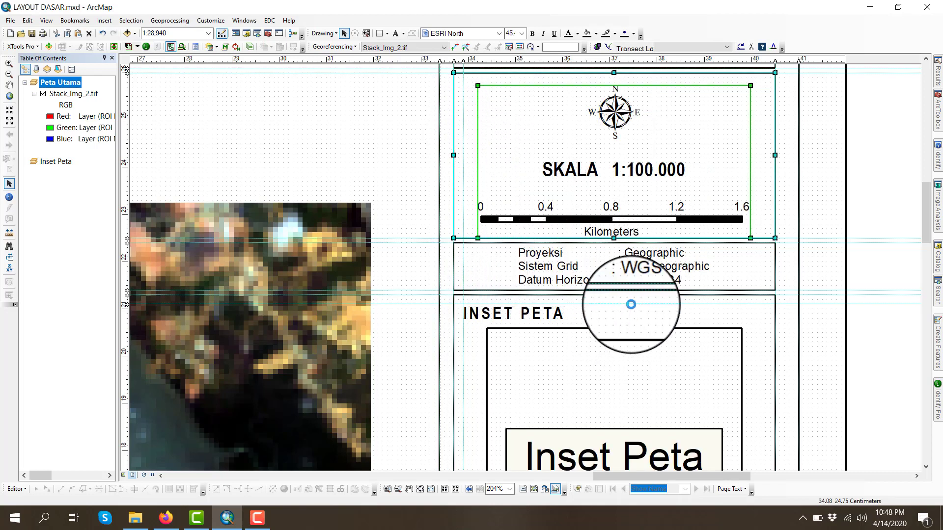
- Ungroup the north arrow, SKALA text and scale bar, and save the map document
{"action": "right_click", "coordinate": [550, 119]}
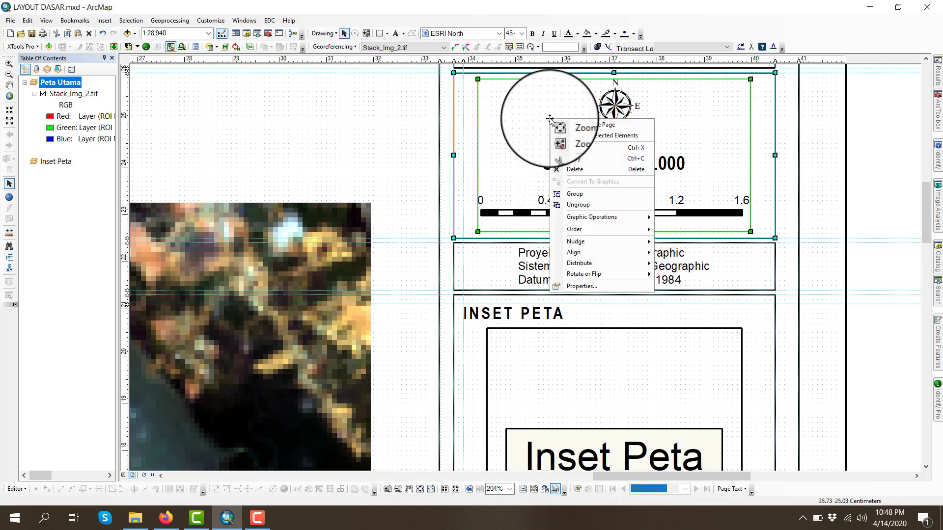
{"action": "left_click", "coordinate": [582, 205]}
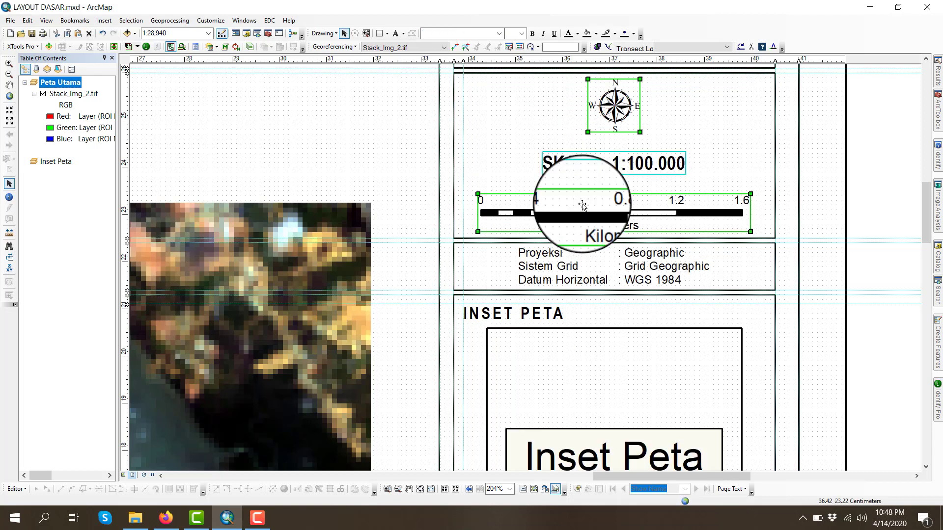
{"action": "left_click", "coordinate": [865, 155]}
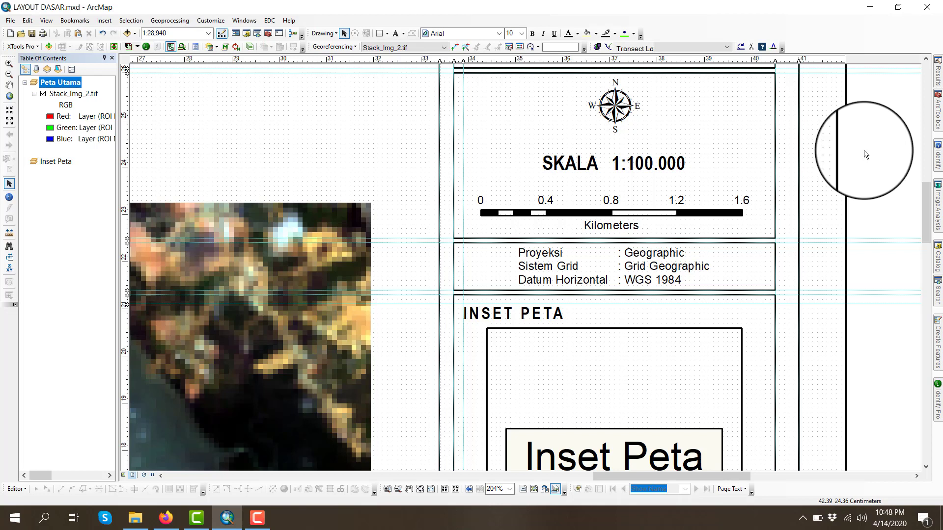
{"action": "left_click", "coordinate": [433, 493]}
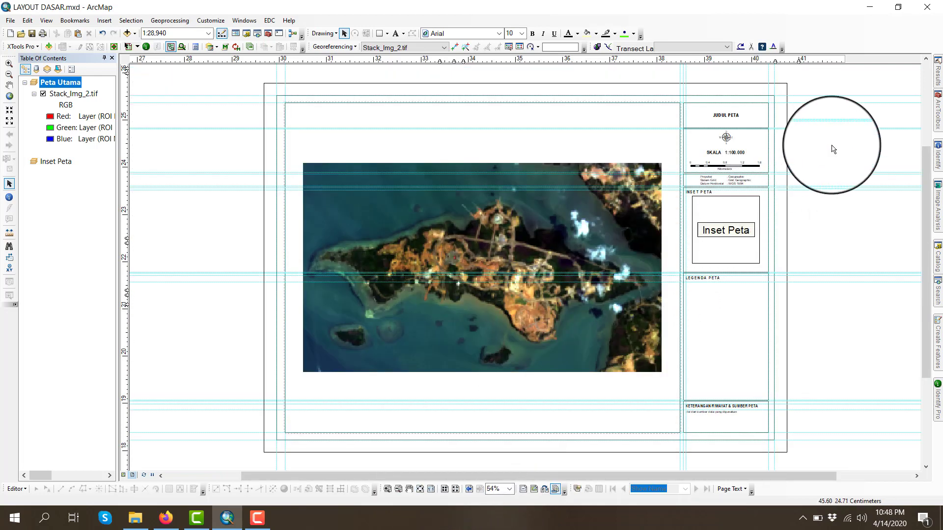
{"action": "left_click", "coordinate": [34, 35]}
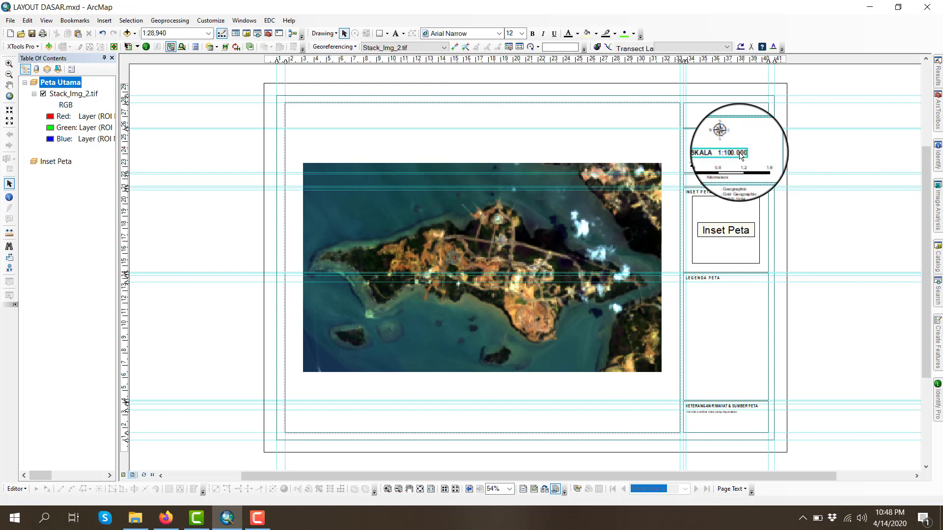
{"action": "left_click", "coordinate": [805, 160]}
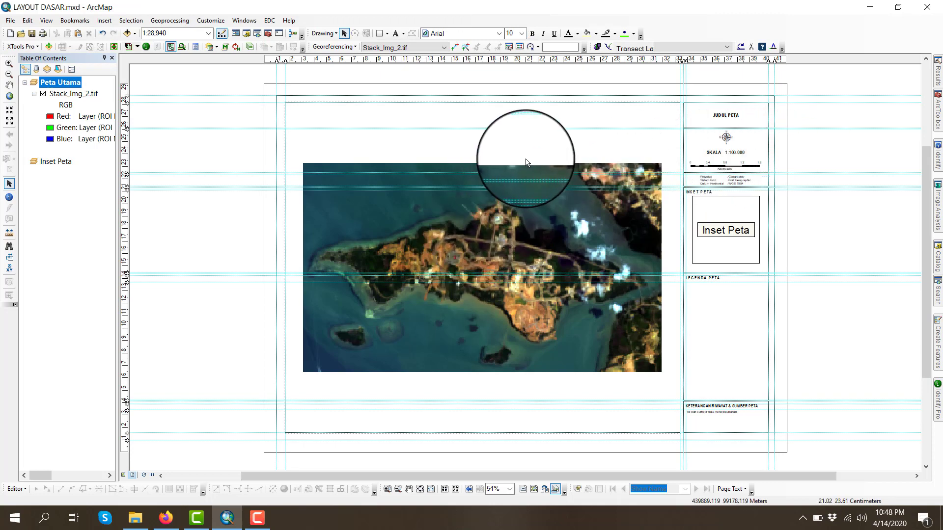
{"action": "left_click", "coordinate": [170, 33]}
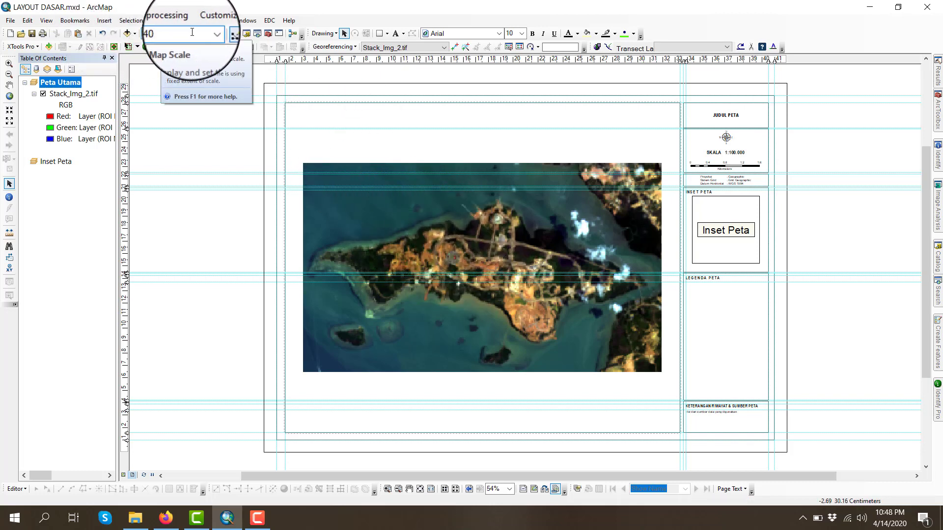
{"action": "right_click", "coordinate": [735, 156]}
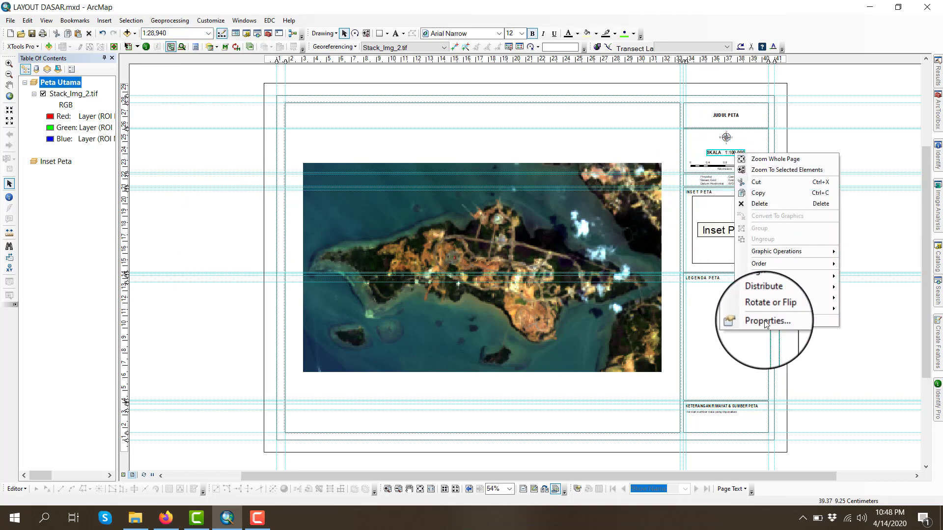
{"action": "left_click", "coordinate": [759, 320]}
{"action": "left_click", "coordinate": [425, 192]}
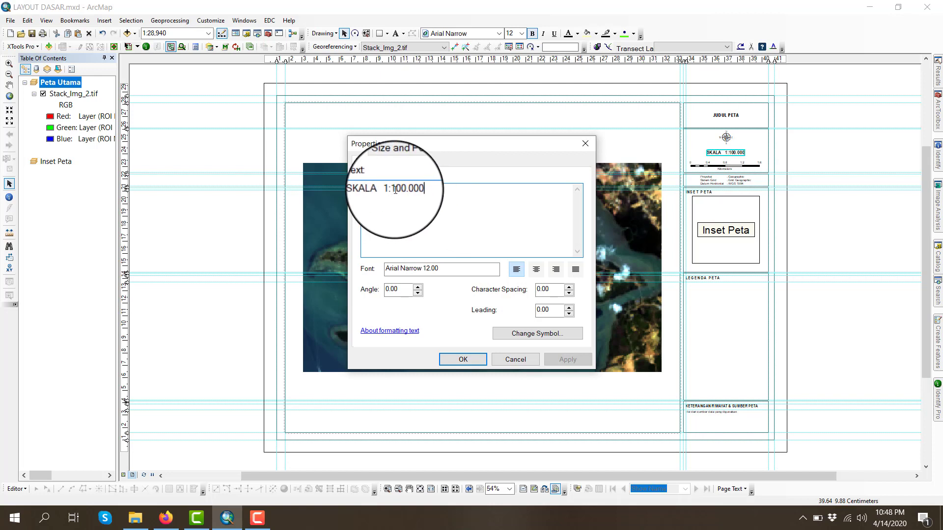
{"action": "left_click_drag", "start_coordinate": [392, 187], "coordinate": [432, 189]}
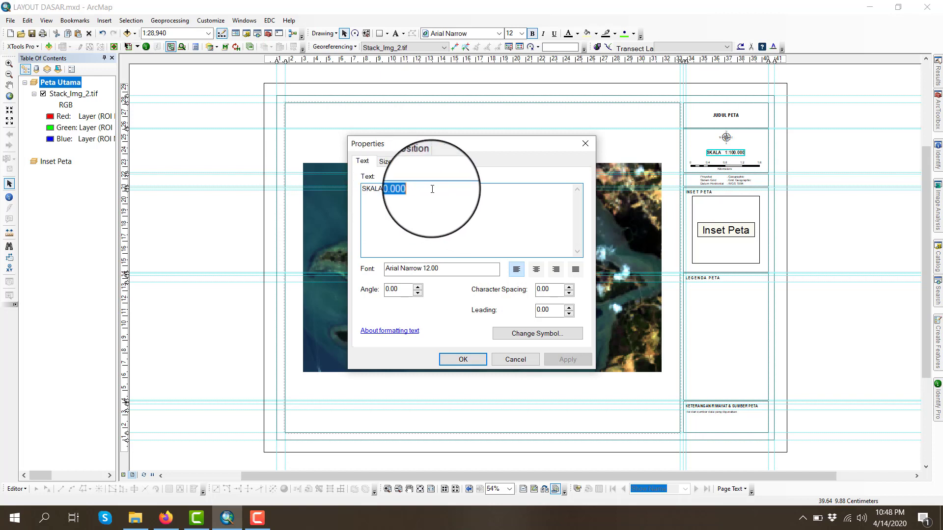
{"action": "left_click", "coordinate": [520, 358]}
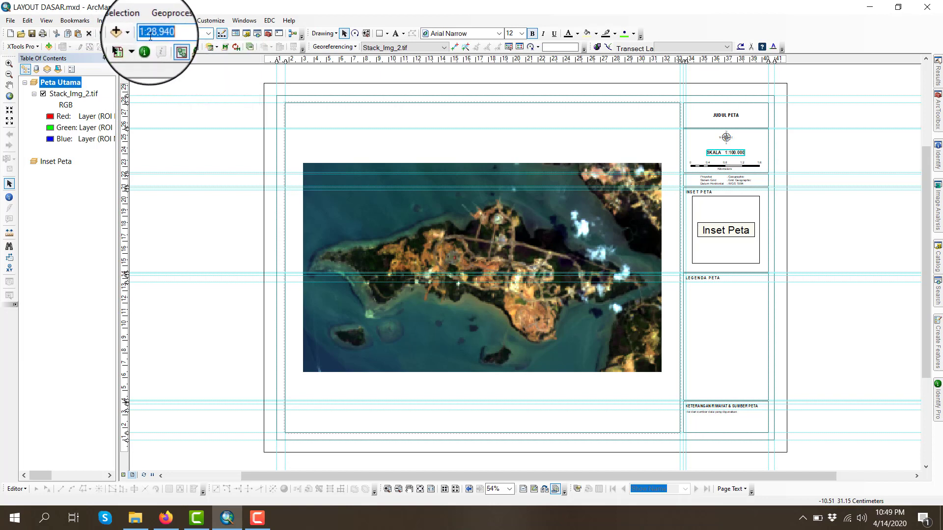
- Set the main map's display scale to 1:29,000
{"action": "left_click", "coordinate": [182, 138]}
{"action": "left_click", "coordinate": [172, 34]}
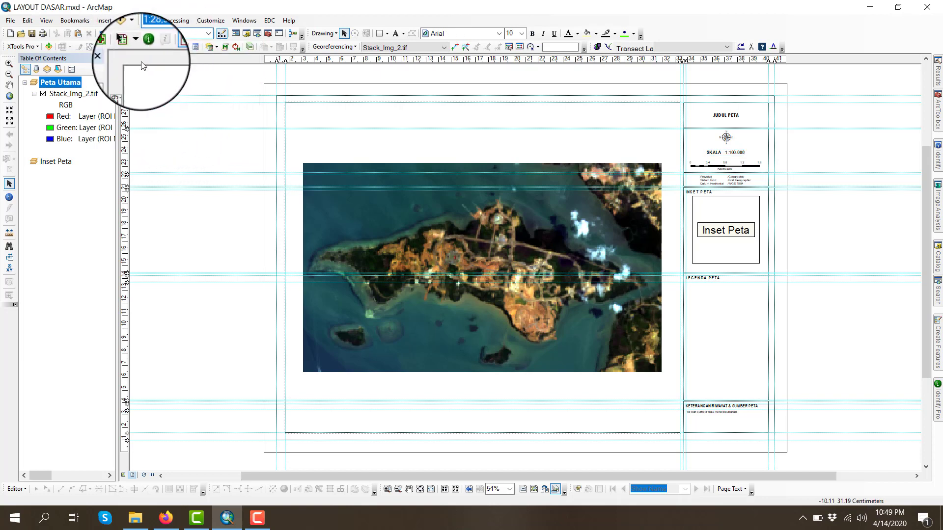
{"action": "left_click", "coordinate": [180, 34]}
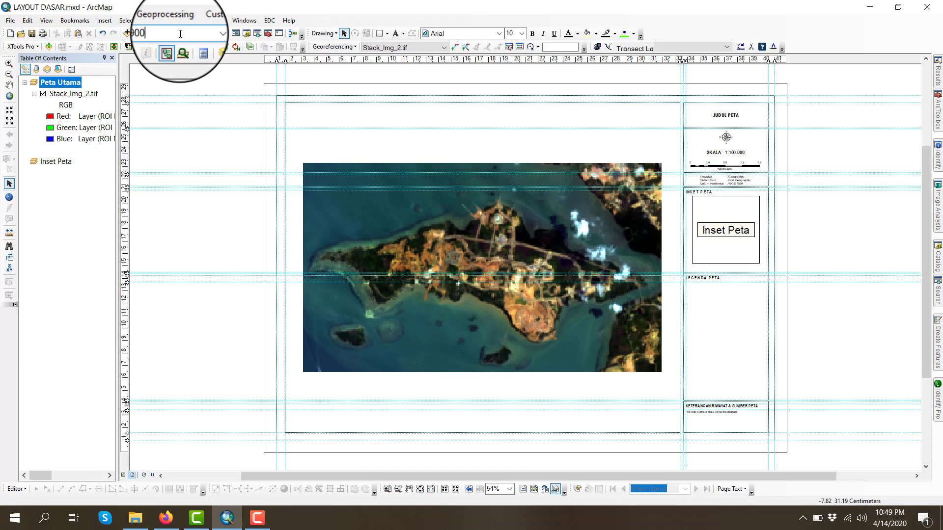
{"action": "key", "text": "Return"}
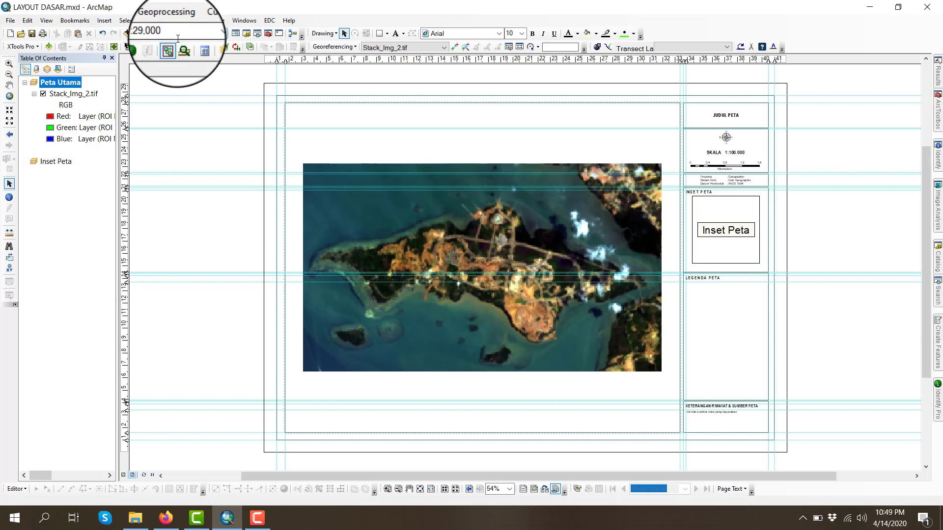
- Change the scale text in the side panel to "SKALA 1:29.000"
{"action": "right_click", "coordinate": [736, 156]}
{"action": "left_click", "coordinate": [767, 322]}
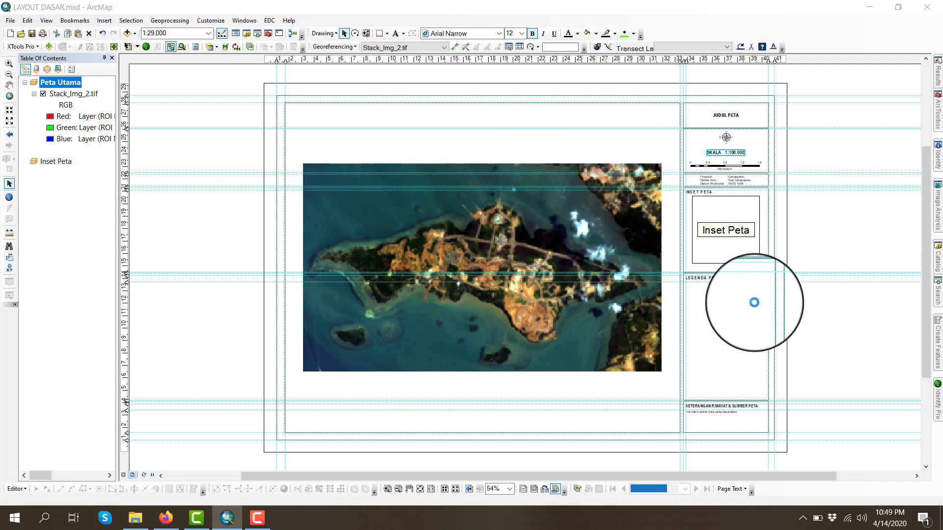
{"action": "left_click", "coordinate": [458, 200]}
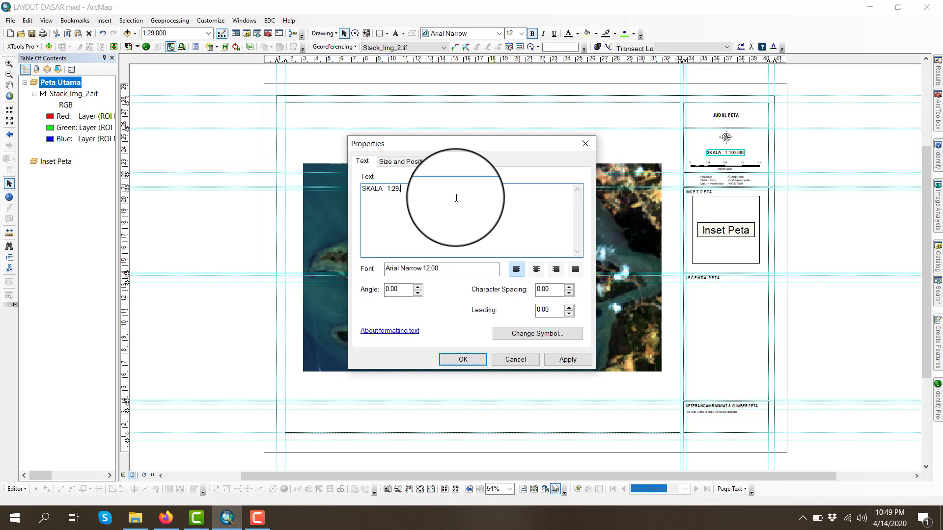
{"action": "left_click", "coordinate": [463, 360]}
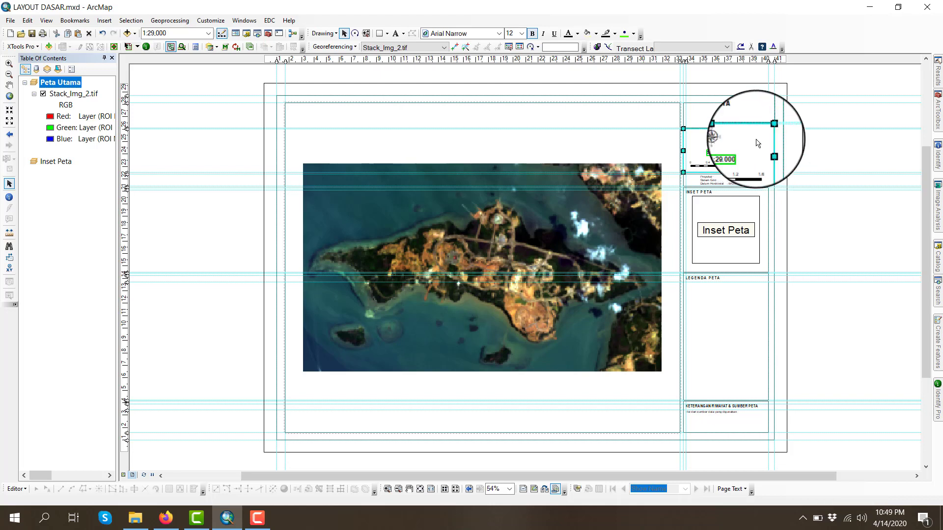
- Center the SKALA text horizontally on the scale box and save the map document
{"action": "right_click", "coordinate": [756, 141]}
{"action": "mouse_move", "coordinate": [794, 276]}
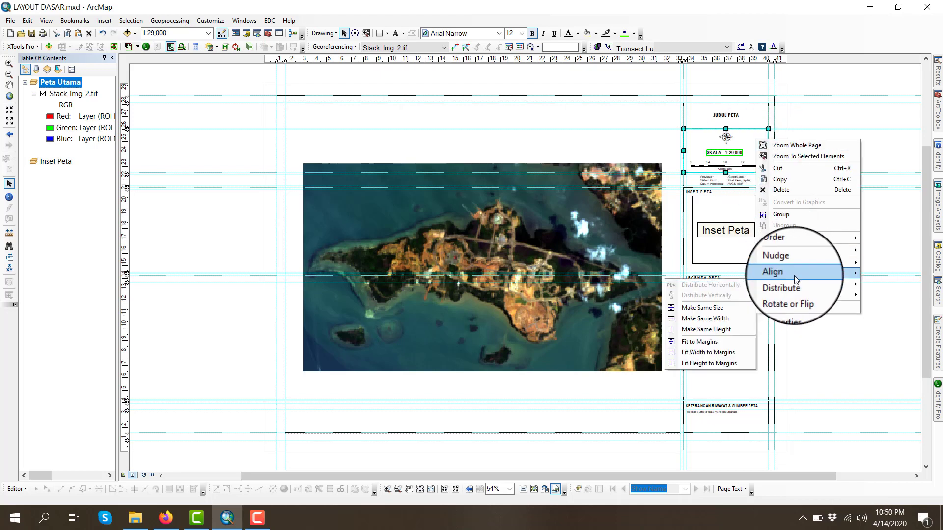
{"action": "left_click", "coordinate": [726, 296]}
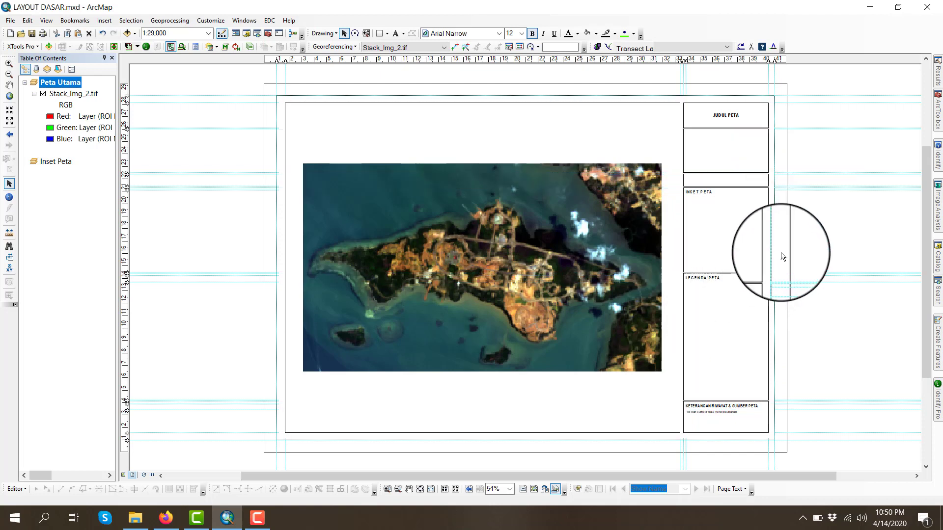
{"action": "left_click", "coordinate": [824, 206]}
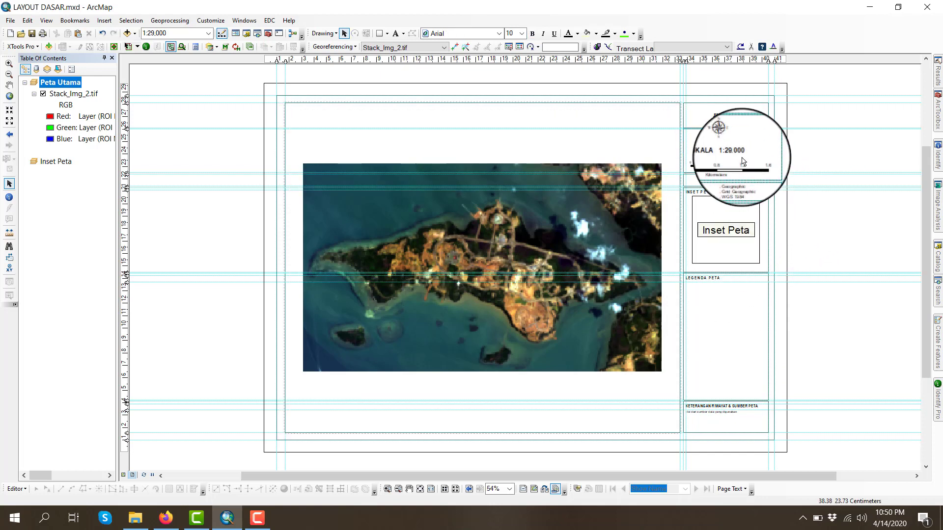
{"action": "left_click", "coordinate": [34, 35]}
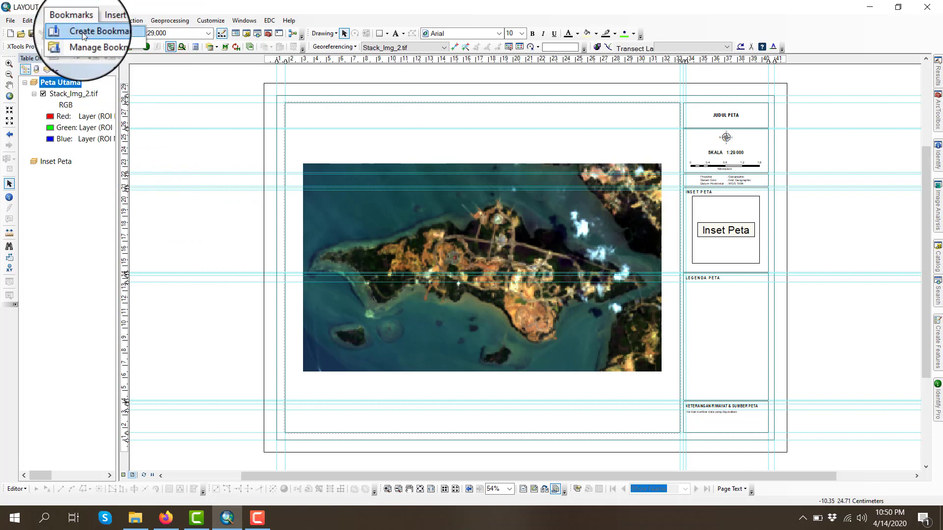
- Create a bookmark of the main map's current extent, keeping the default name
{"action": "left_click", "coordinate": [85, 33]}
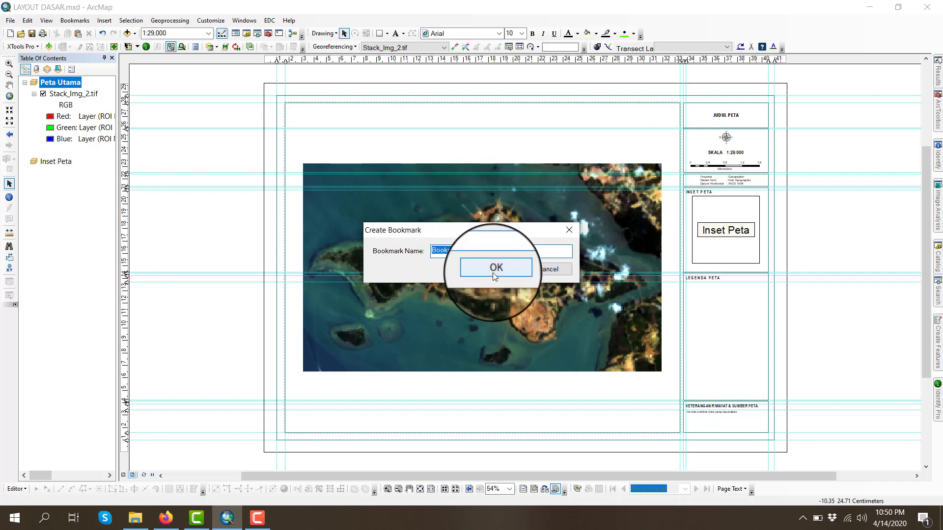
{"action": "left_click", "coordinate": [494, 273]}
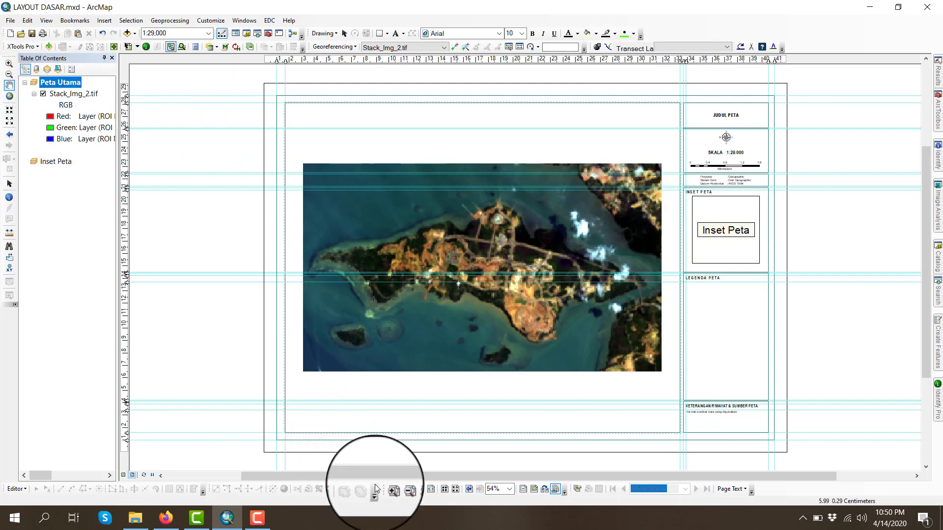
- Pan the whole layout page sideways and restore the whole-page view
{"action": "left_click", "coordinate": [409, 488]}
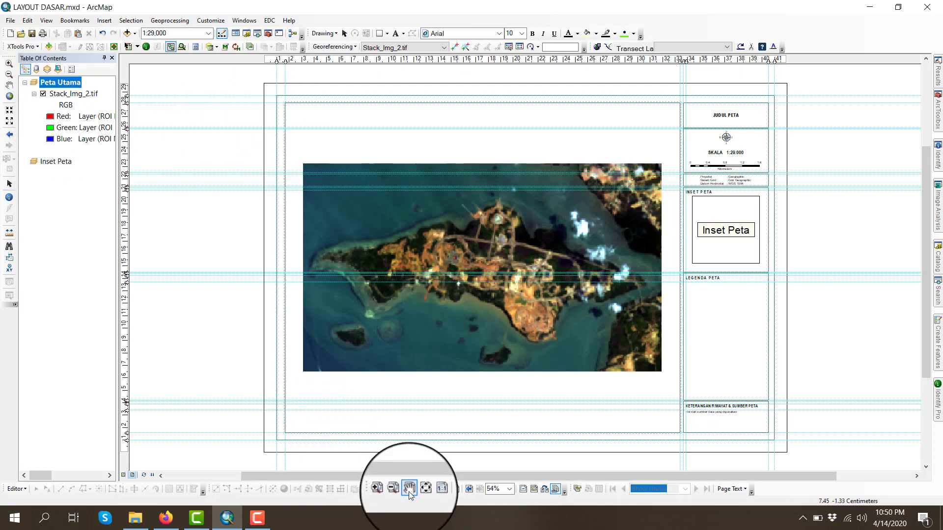
{"action": "left_click_drag", "start_coordinate": [407, 303], "coordinate": [542, 285]}
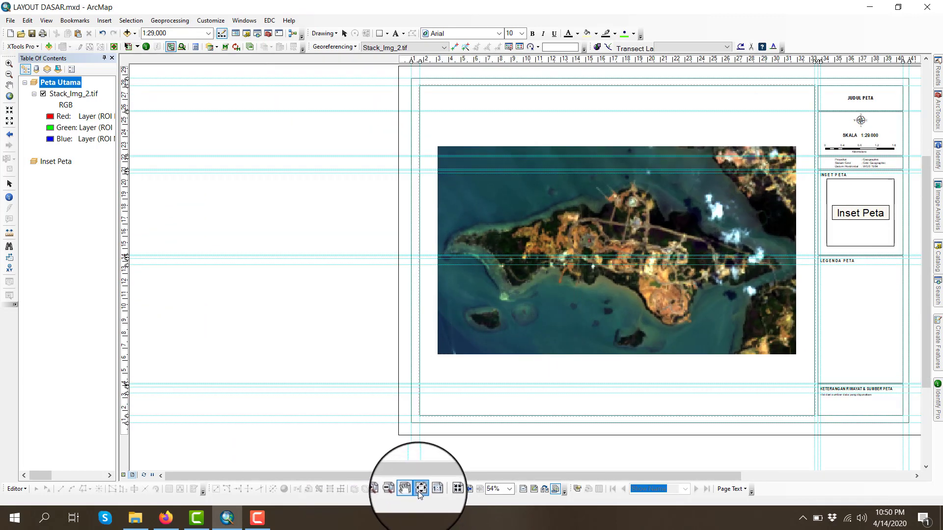
{"action": "left_click", "coordinate": [421, 488]}
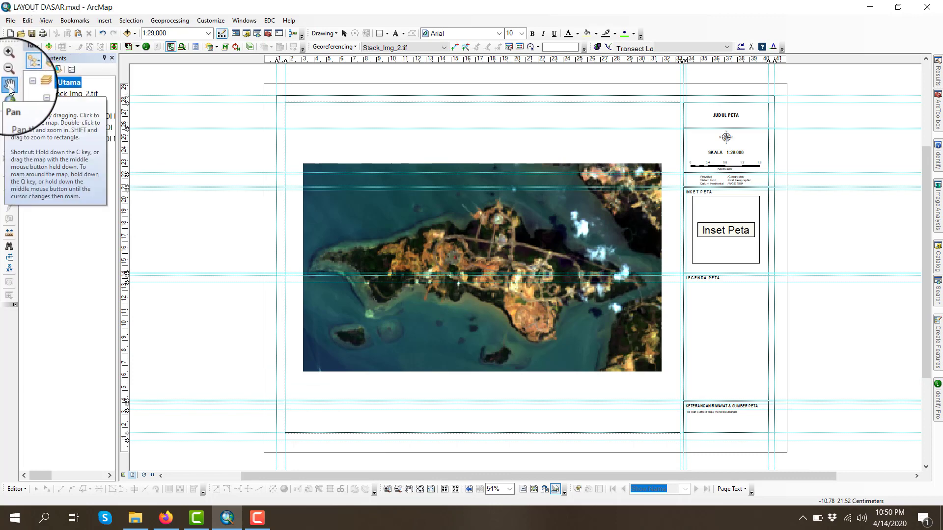
- Pan the main map out of position, set its scale to 1:750,000, and return to the Bookmark 1 extent
{"action": "left_click_drag", "start_coordinate": [428, 274], "coordinate": [365, 163]}
{"action": "left_click_drag", "start_coordinate": [431, 256], "coordinate": [456, 306]}
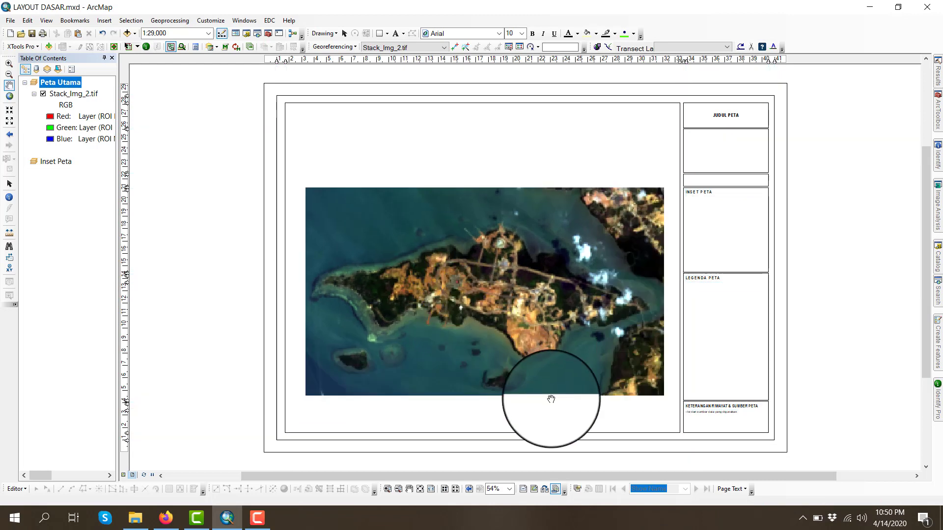
{"action": "left_click_drag", "start_coordinate": [551, 399], "coordinate": [596, 150]}
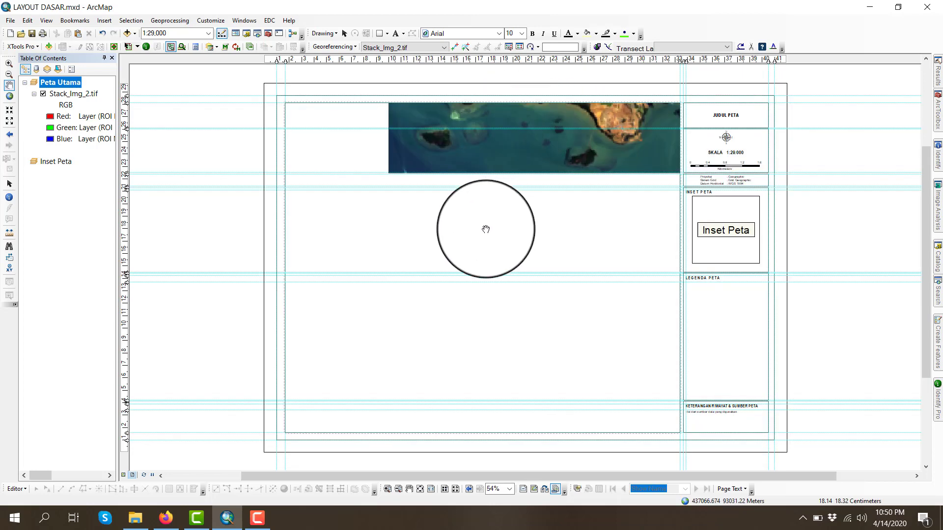
{"action": "left_click", "coordinate": [208, 33]}
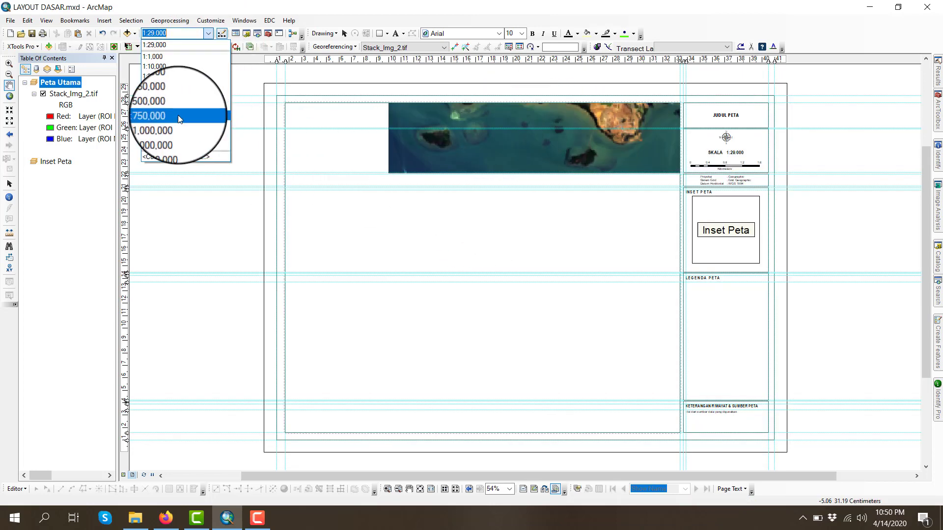
{"action": "left_click", "coordinate": [179, 116]}
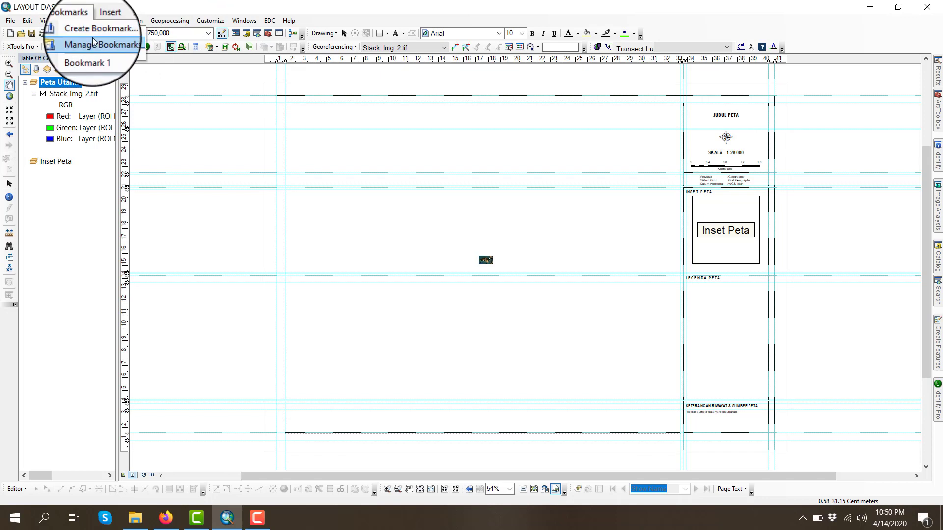
{"action": "left_click", "coordinate": [92, 54]}
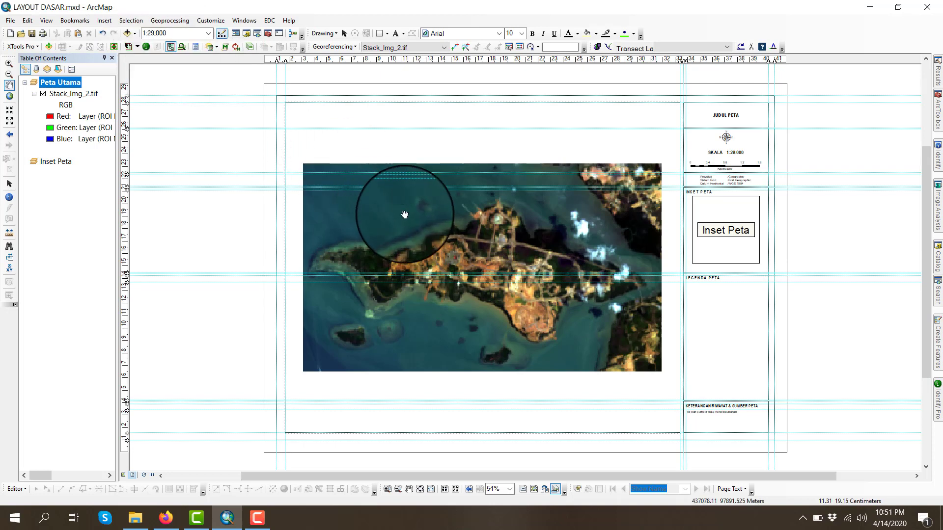
{"action": "left_click", "coordinate": [61, 20]}
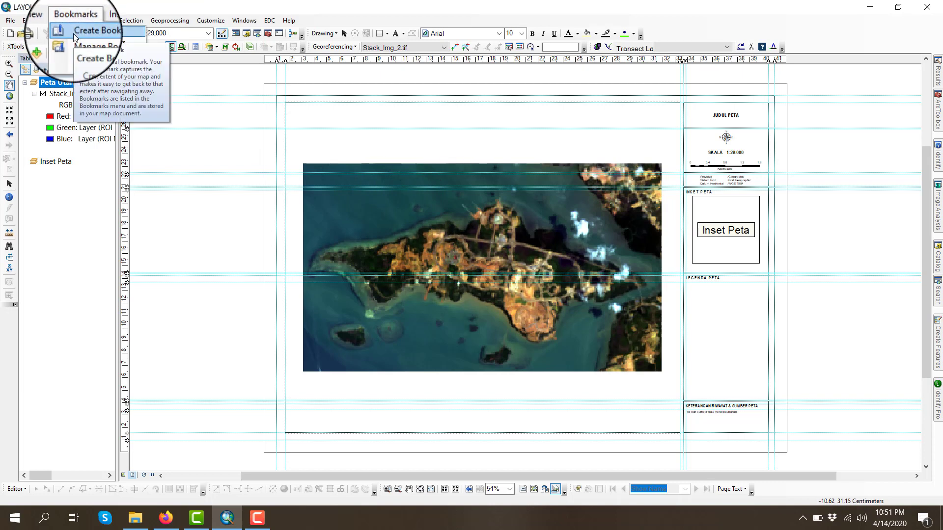
{"action": "left_click", "coordinate": [73, 34]}
{"action": "left_click", "coordinate": [551, 273]}
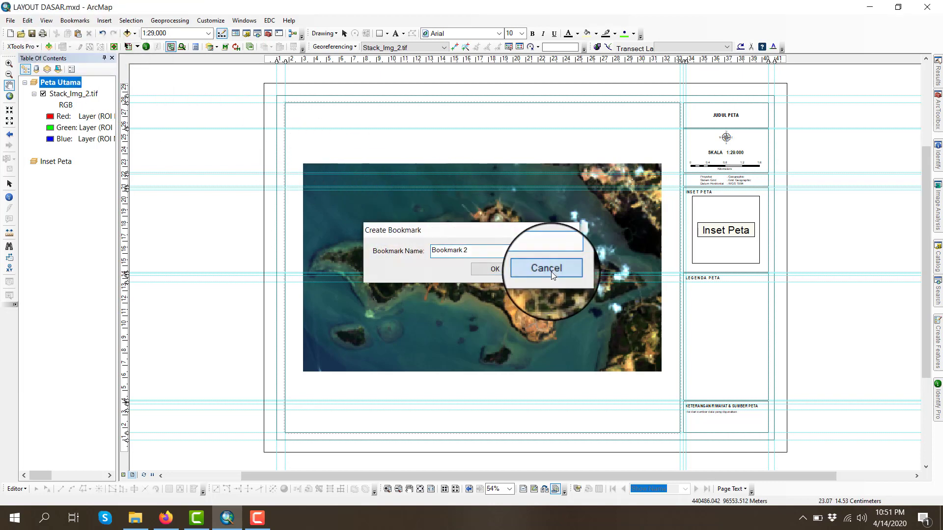
- Pan the satellite image out of the main map frame and restore the Bookmark 1 extent
{"action": "left_click_drag", "start_coordinate": [555, 298], "coordinate": [540, 275]}
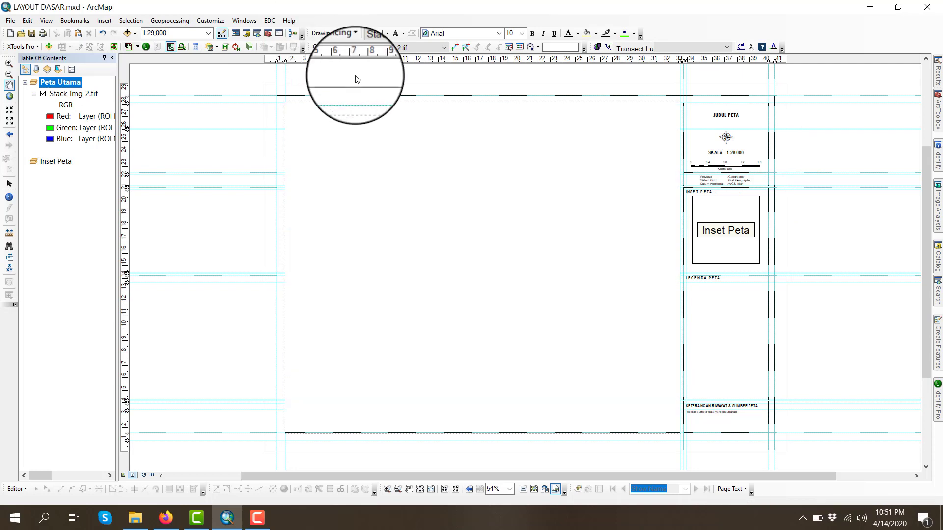
{"action": "left_click", "coordinate": [76, 20]}
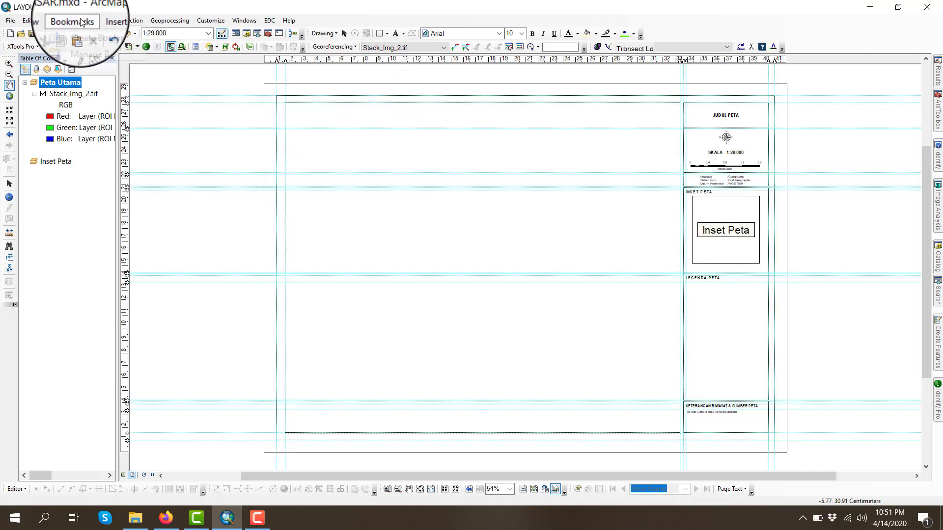
{"action": "left_click", "coordinate": [94, 55]}
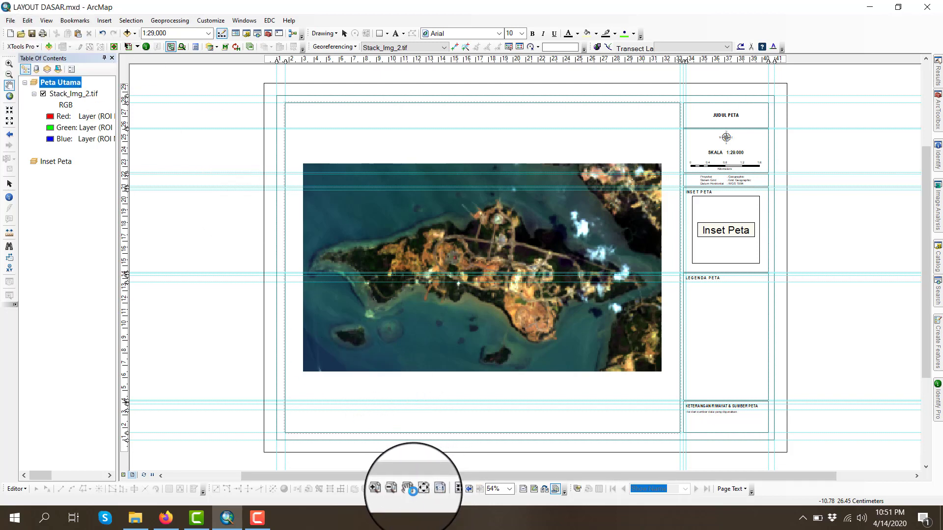
- Remove the Stack_Img_2.tif layer from the Peta Utama data frame
{"action": "left_click", "coordinate": [410, 489]}
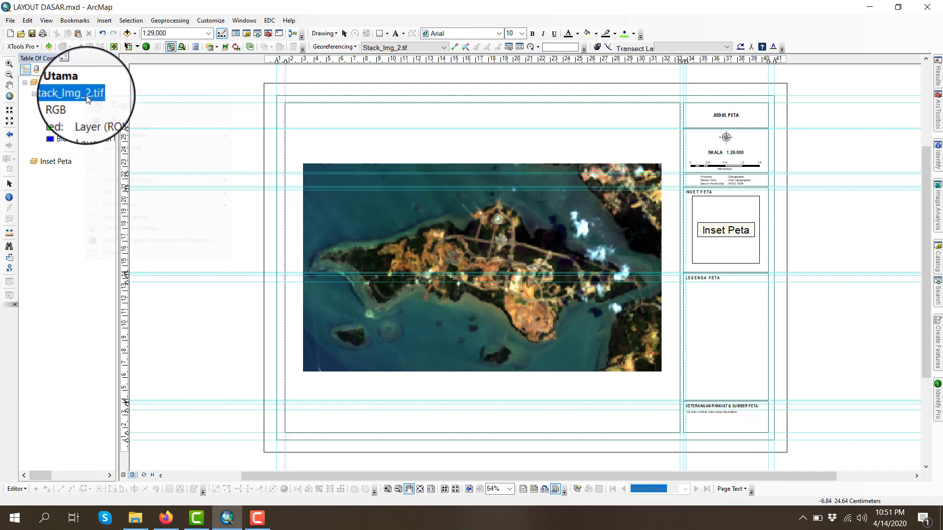
{"action": "left_click", "coordinate": [108, 111]}
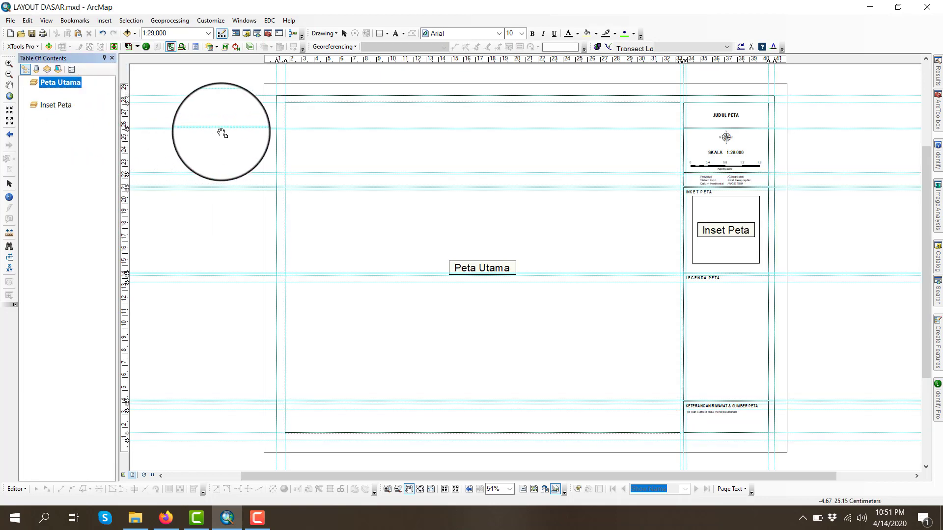
- Draw a rectangle about 19.65 by 14.84 cm inside the main map frame and fill it with blue
{"action": "left_click", "coordinate": [380, 35]}
{"action": "left_click_drag", "start_coordinate": [362, 152], "coordinate": [606, 337]}
{"action": "right_click", "coordinate": [464, 226]}
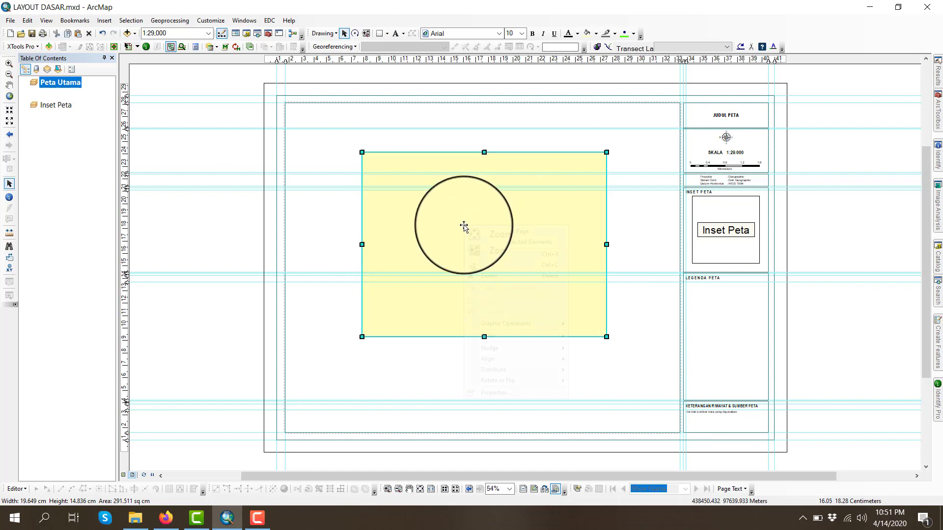
{"action": "left_click", "coordinate": [495, 393]}
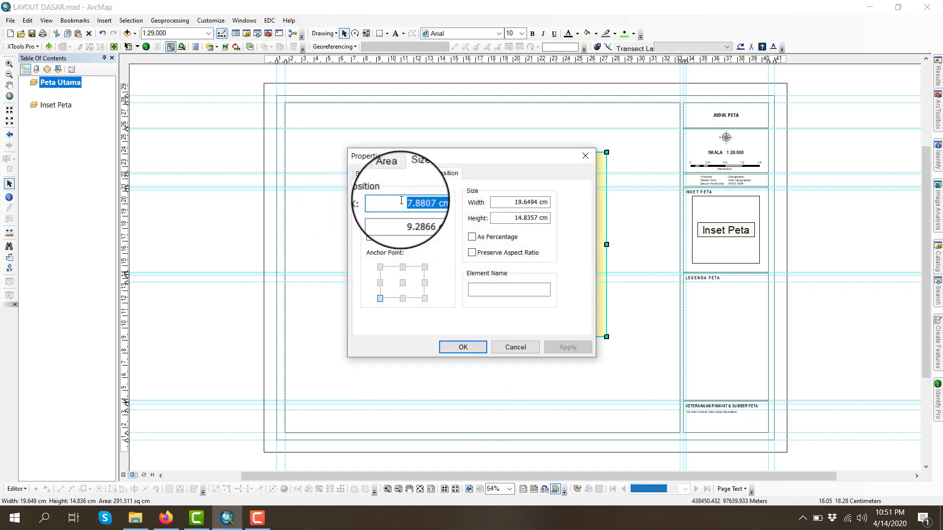
{"action": "left_click", "coordinate": [366, 174]}
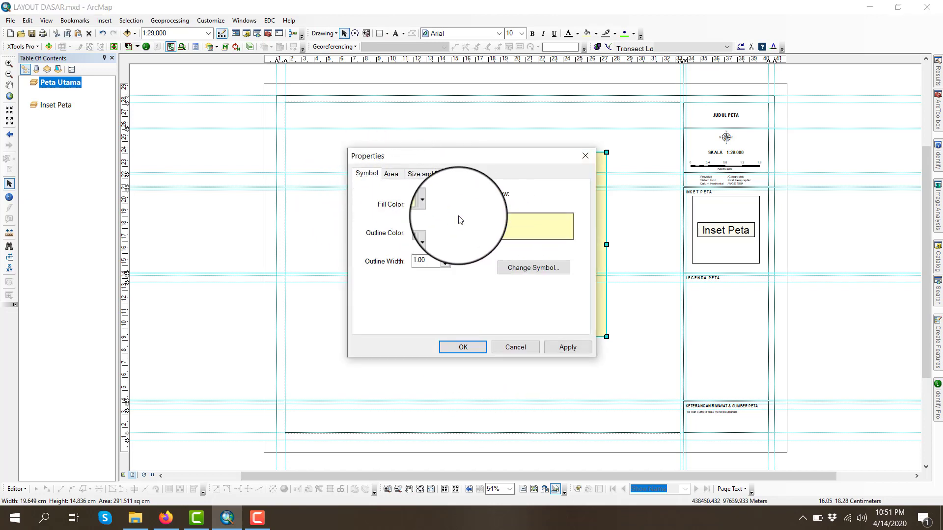
{"action": "left_click", "coordinate": [434, 205]}
{"action": "left_click", "coordinate": [498, 248]}
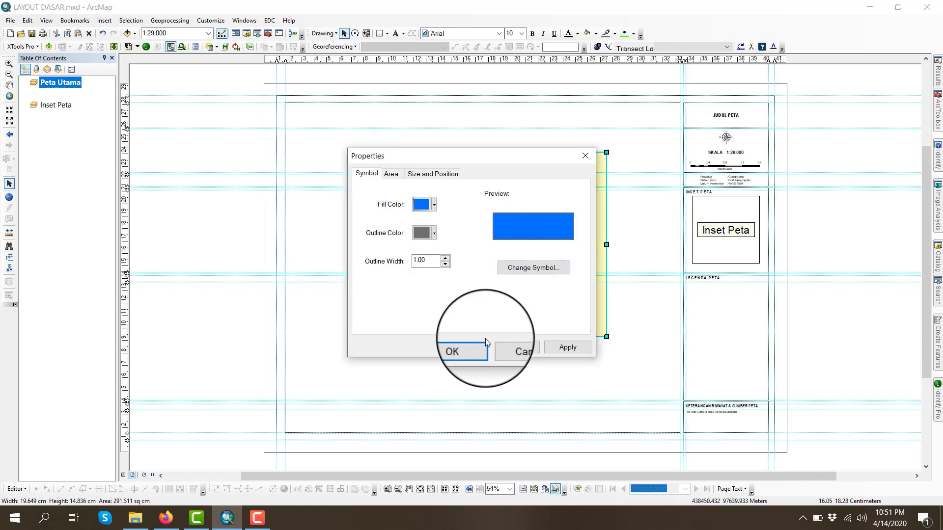
{"action": "left_click", "coordinate": [460, 352]}
- Enlarge the blue rectangle beyond the upper-left corner of the page and delete it
{"action": "left_click_drag", "start_coordinate": [362, 152], "coordinate": [210, 69]}
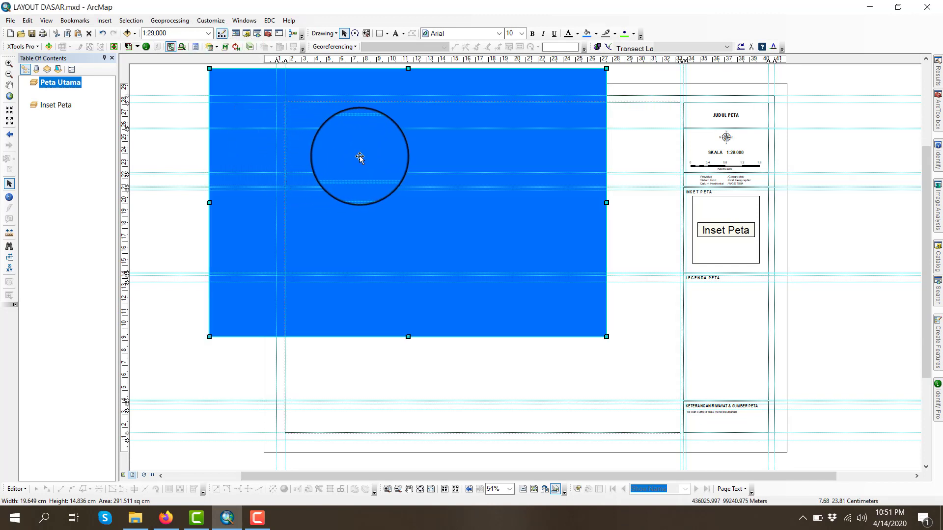
{"action": "key", "text": "Delete"}
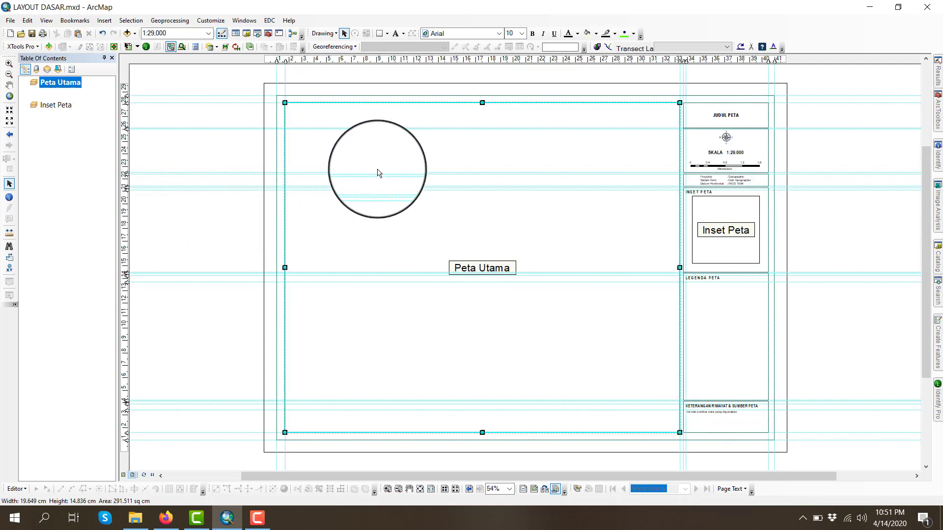
- Set the Peta Utama data frame's background to Lt Blue in its frame properties
{"action": "right_click", "coordinate": [378, 173]}
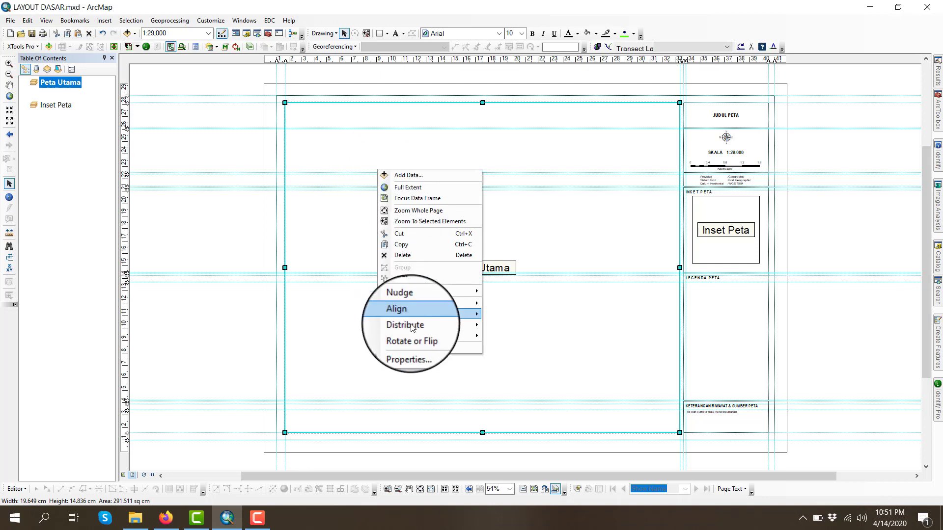
{"action": "left_click", "coordinate": [411, 347]}
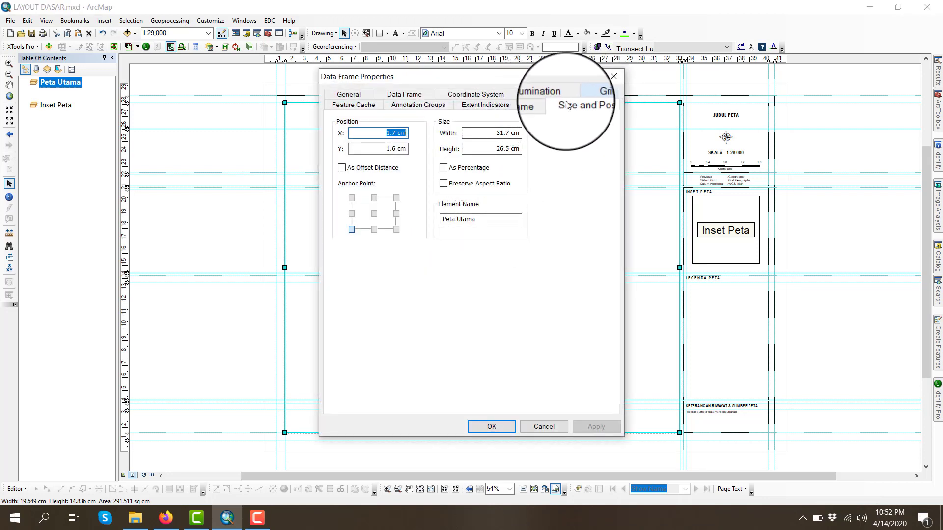
{"action": "left_click", "coordinate": [534, 106]}
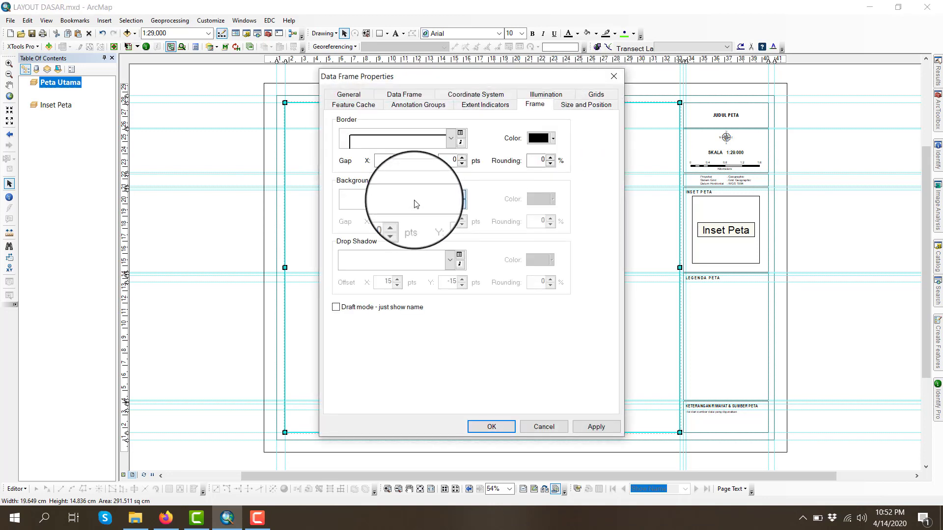
{"action": "left_click", "coordinate": [415, 204]}
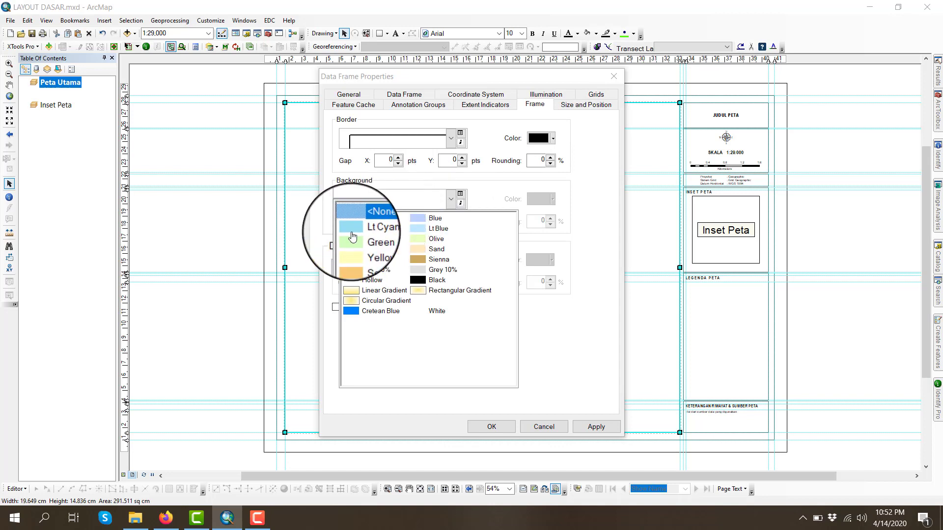
{"action": "left_click", "coordinate": [437, 229]}
{"action": "left_click", "coordinate": [492, 427]}
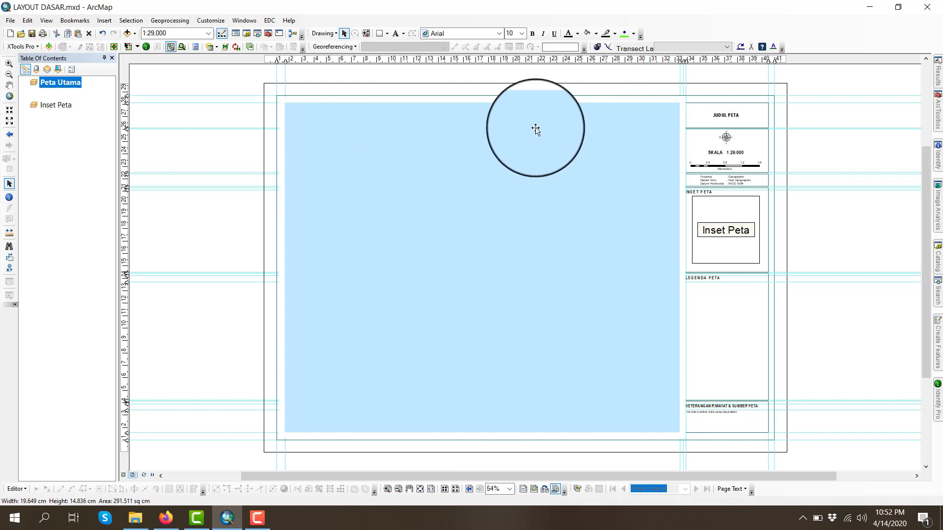
{"action": "left_click", "coordinate": [217, 230]}
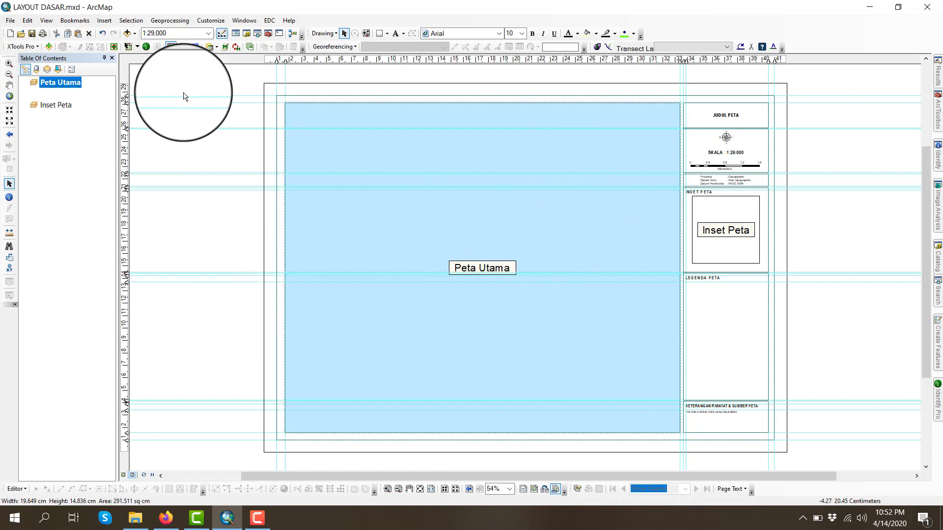
- Add Class_Training_Data.shp from the CLASS folder to the Peta Utama data frame
{"action": "left_click", "coordinate": [128, 33]}
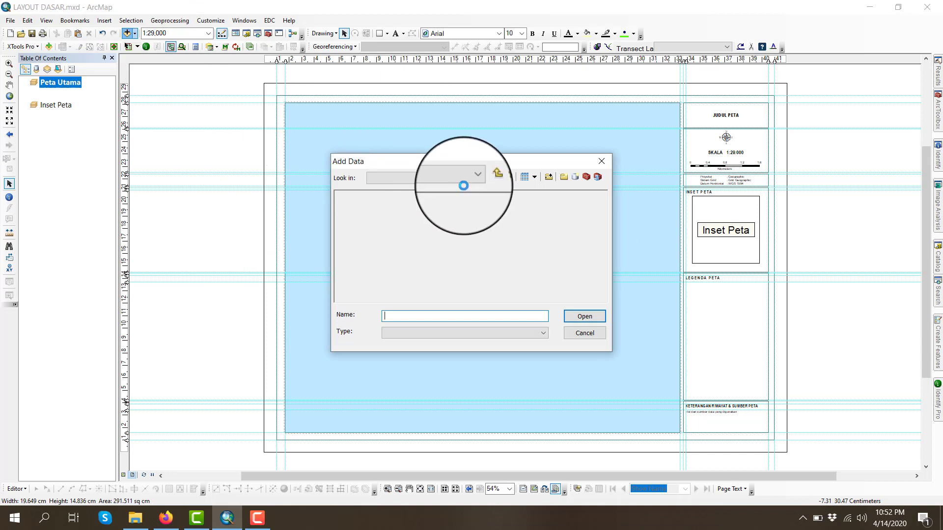
{"action": "left_click", "coordinate": [486, 177]}
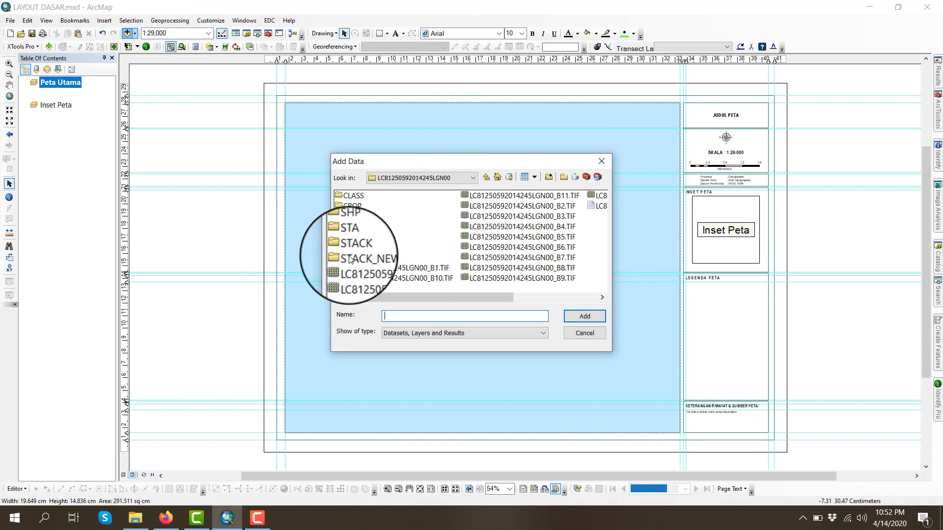
{"action": "double_click", "coordinate": [357, 226]}
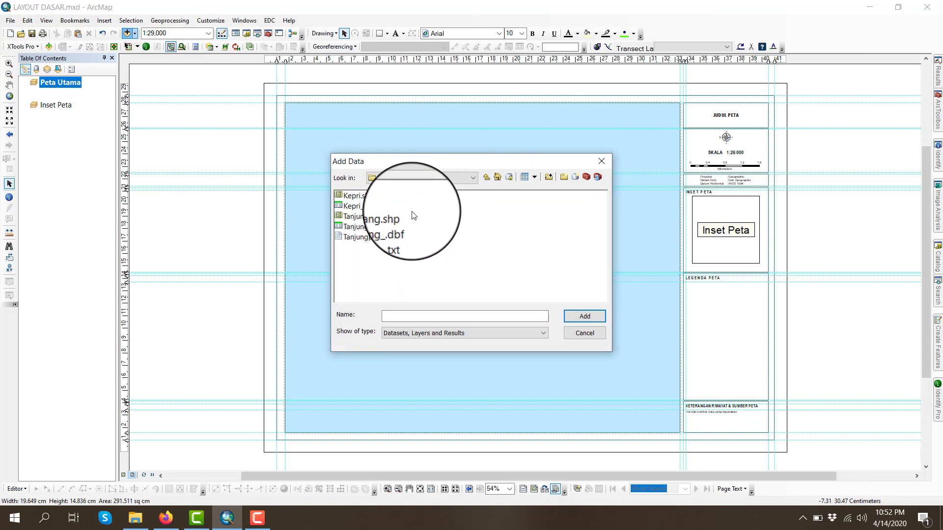
{"action": "left_click", "coordinate": [485, 180]}
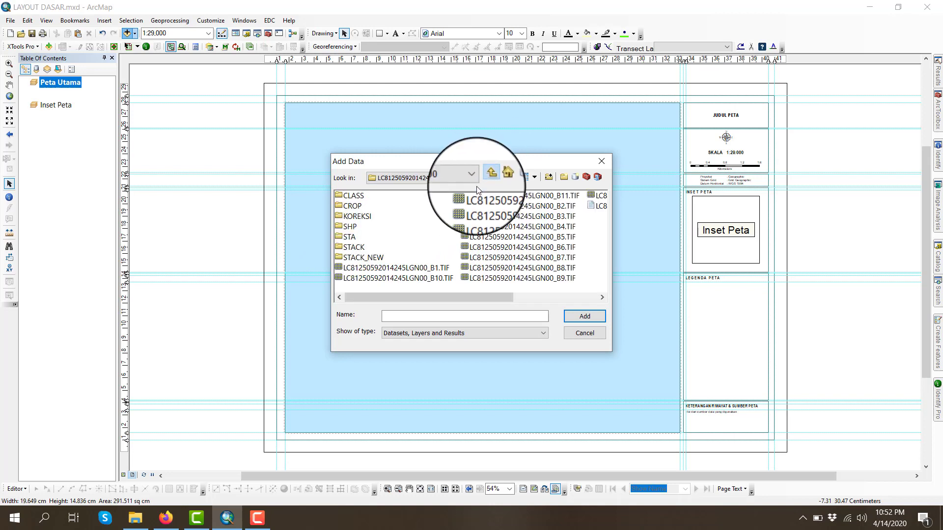
{"action": "double_click", "coordinate": [351, 197]}
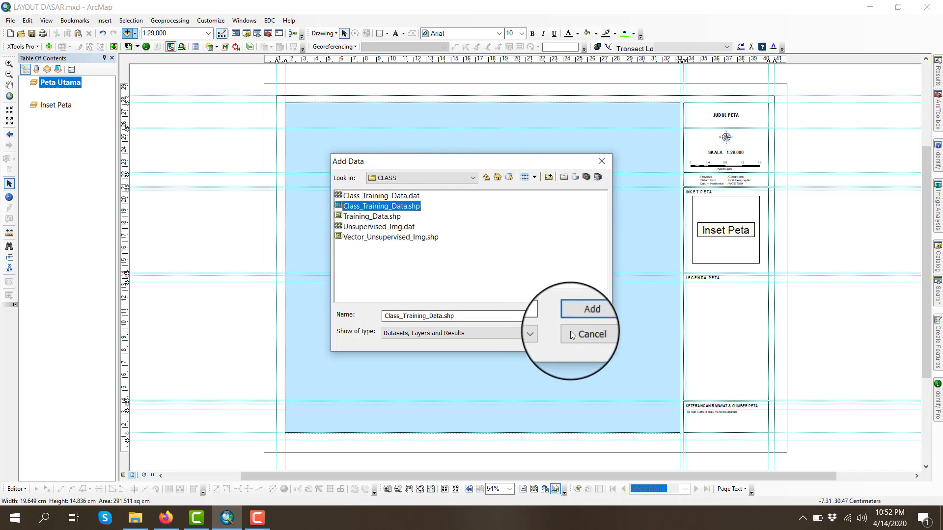
{"action": "left_click", "coordinate": [573, 317]}
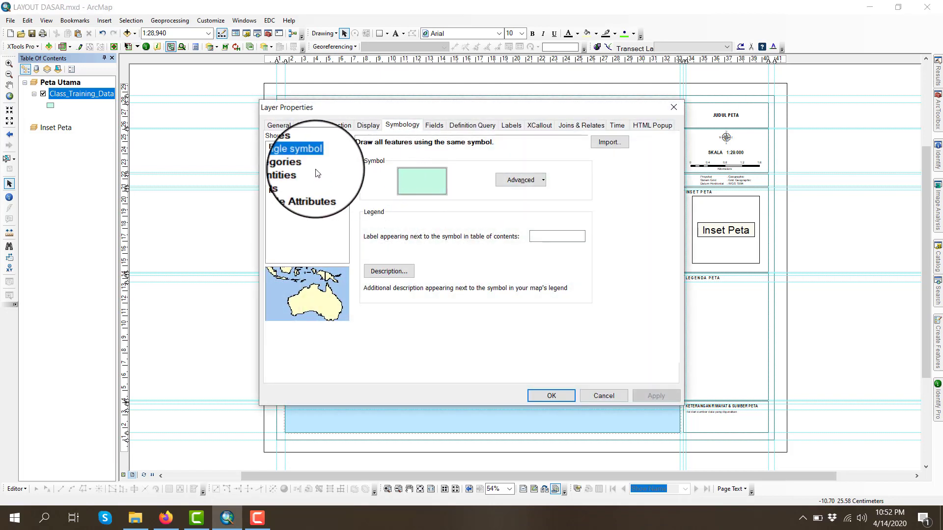
- Symbolize the Class_Training_Data layer by unique CLASS_NAME values, leaving out all other values and the Perairan class
{"action": "left_click", "coordinate": [298, 164]}
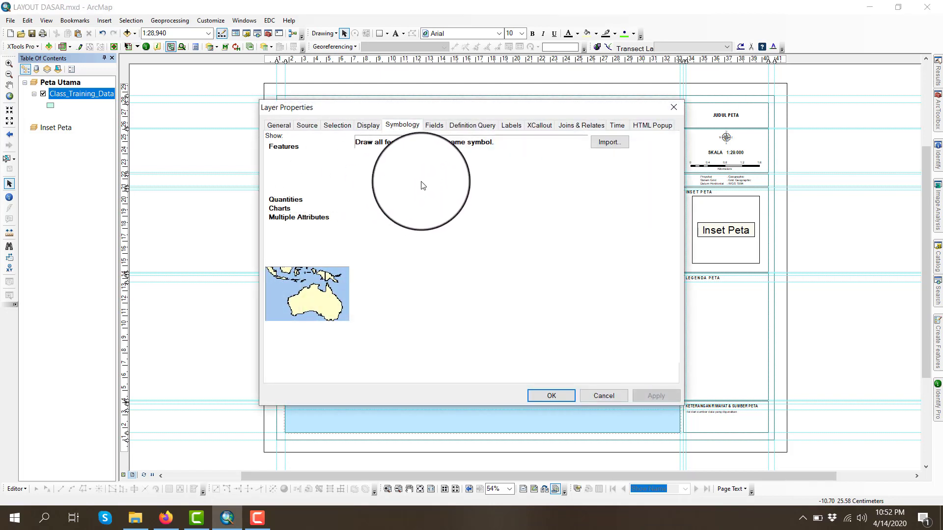
{"action": "left_click", "coordinate": [369, 314]}
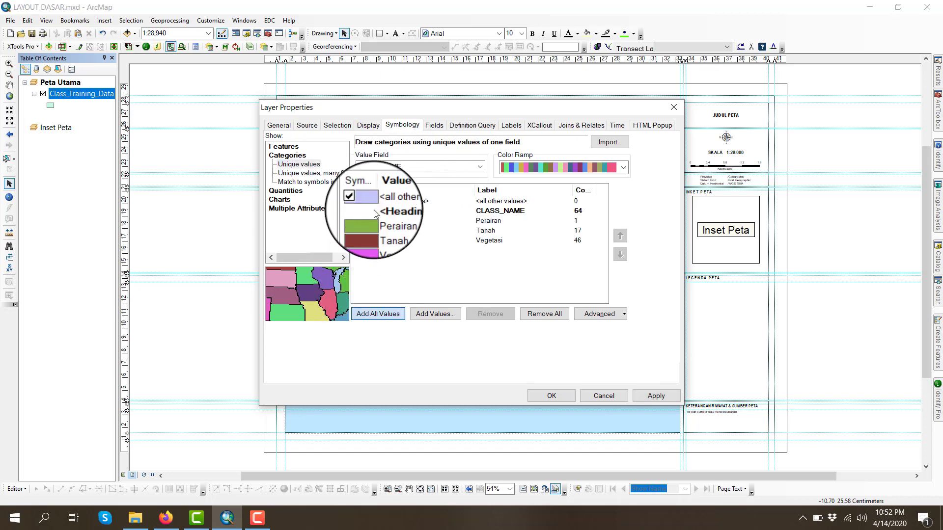
{"action": "left_click", "coordinate": [357, 200]}
{"action": "left_click", "coordinate": [363, 220]}
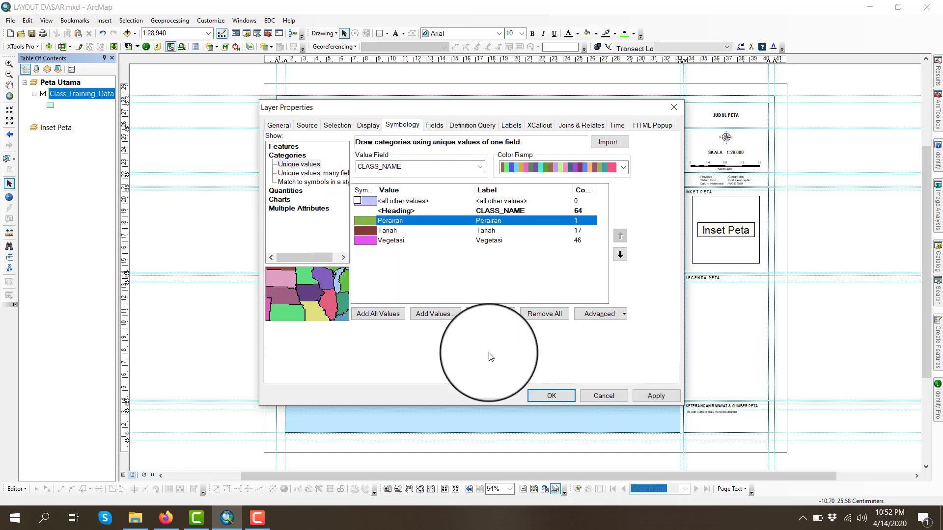
{"action": "left_click", "coordinate": [491, 314]}
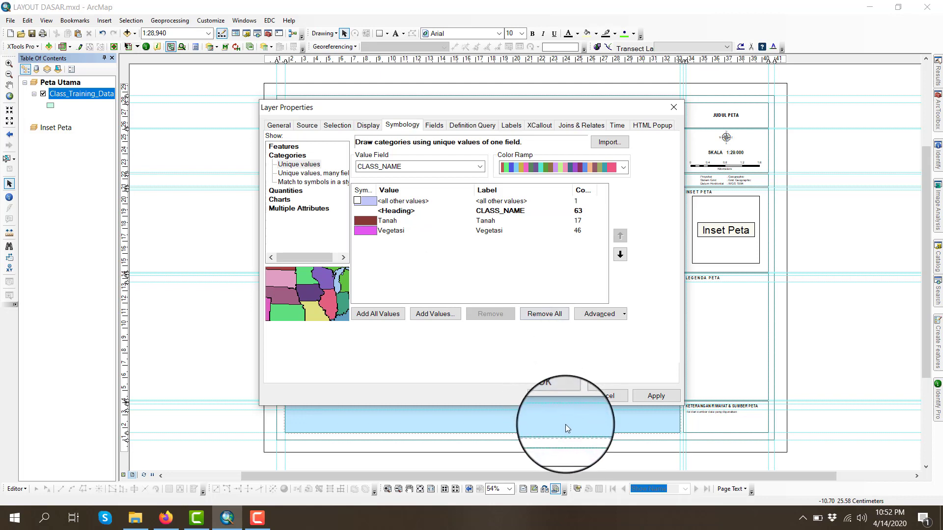
{"action": "left_click", "coordinate": [545, 397]}
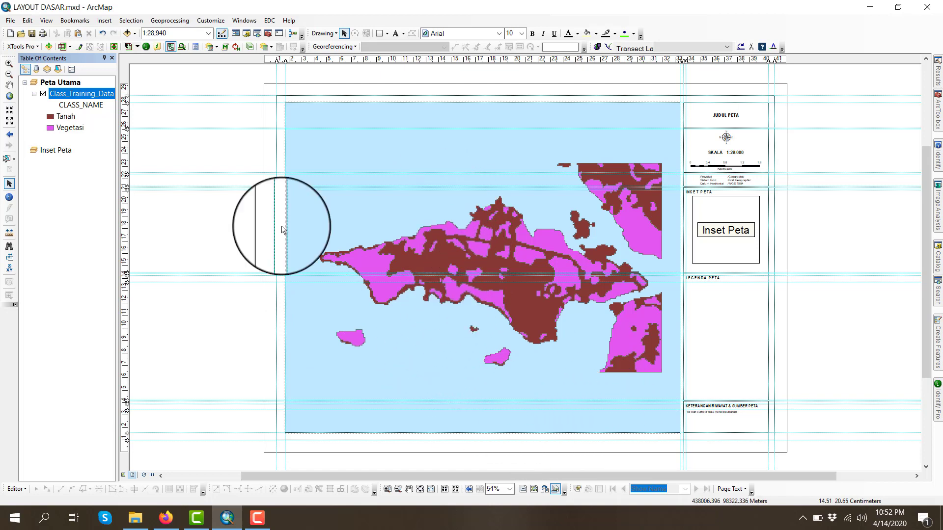
- Remove the Class_Training_Data layer from the Peta Utama data frame
{"action": "right_click", "coordinate": [62, 96]}
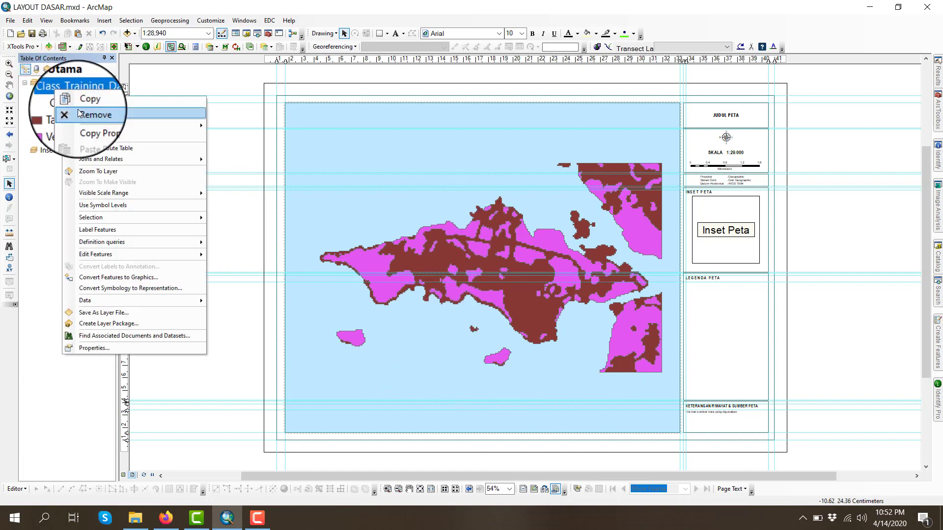
{"action": "left_click", "coordinate": [74, 113]}
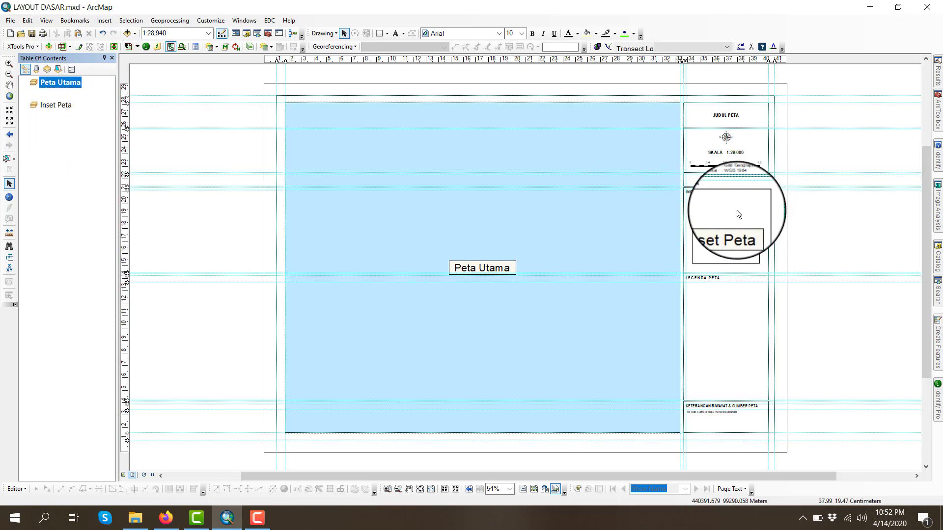
- Set the Inset Peta data frame's background to light blue in its frame properties and save the map document
{"action": "left_click", "coordinate": [736, 211]}
{"action": "right_click", "coordinate": [736, 211]}
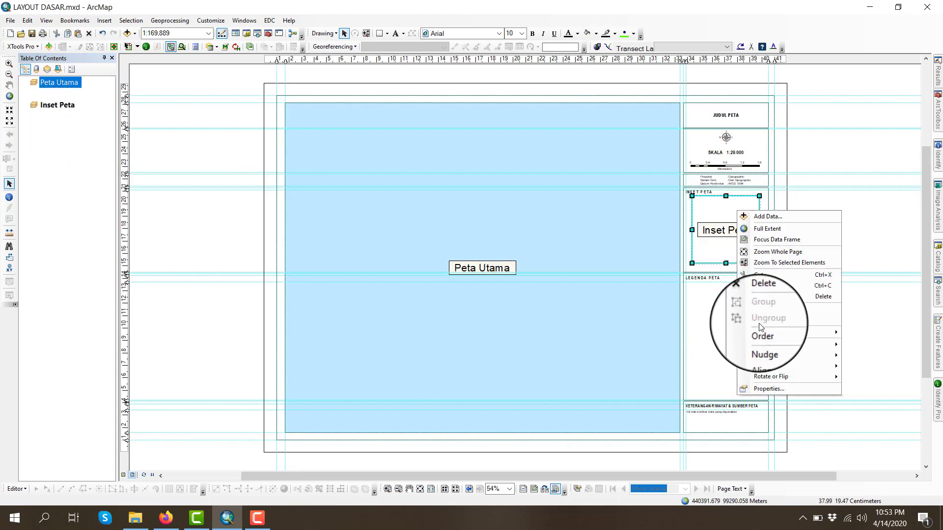
{"action": "left_click", "coordinate": [765, 389]}
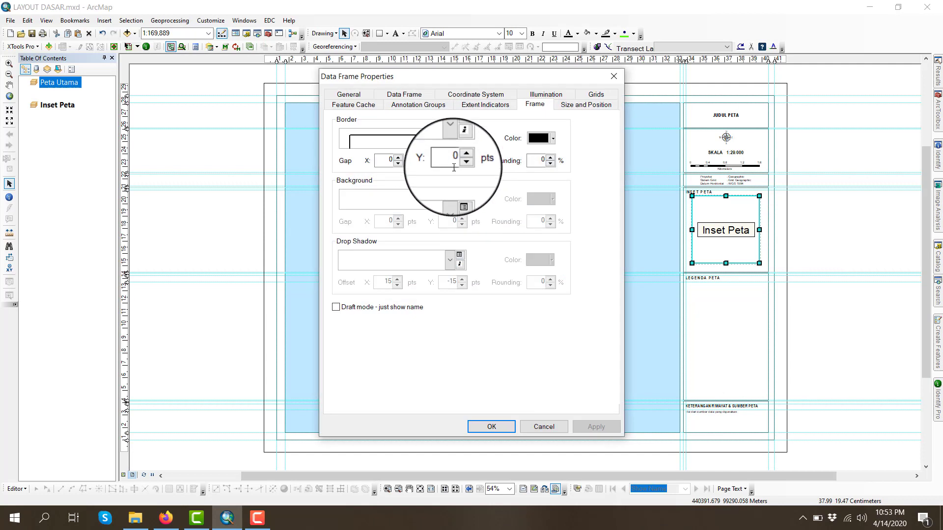
{"action": "left_click", "coordinate": [451, 199]}
{"action": "left_click", "coordinate": [432, 230]}
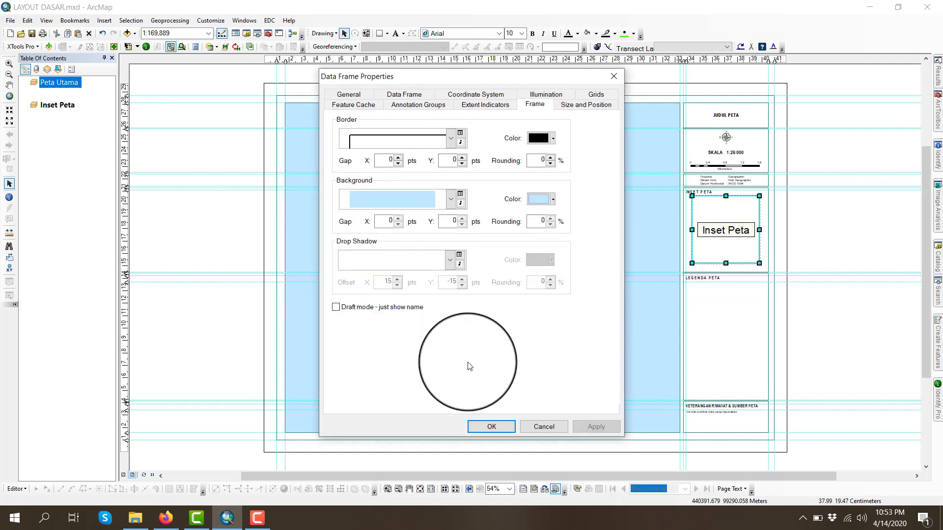
{"action": "left_click", "coordinate": [491, 427]}
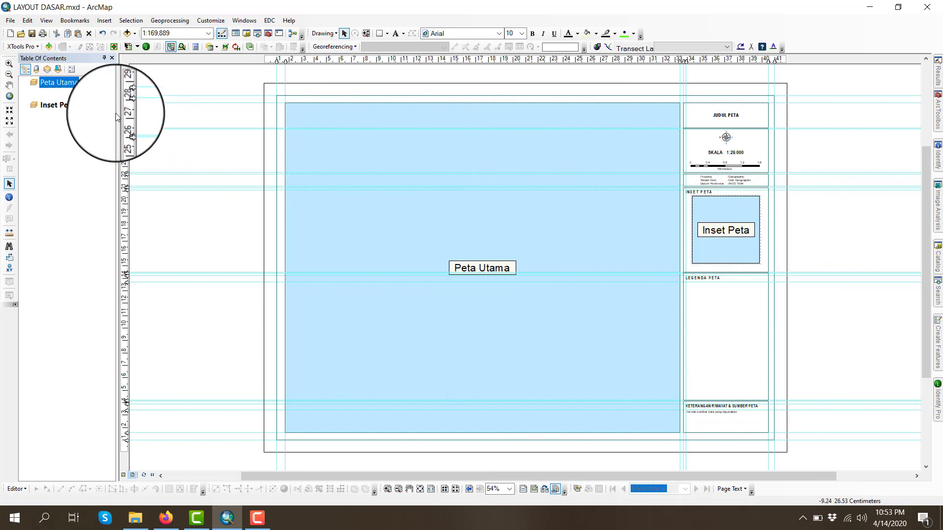
{"action": "left_click", "coordinate": [31, 36]}
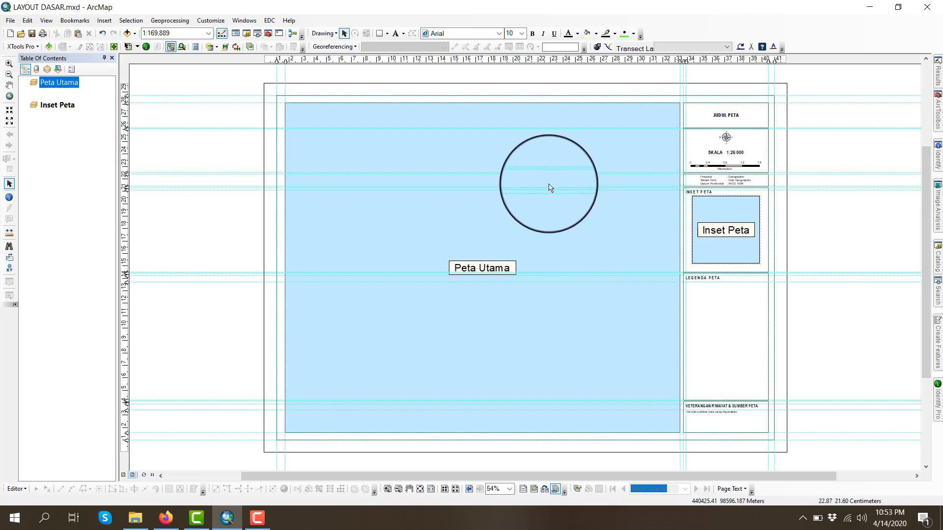
{"action": "left_click", "coordinate": [20, 34]}
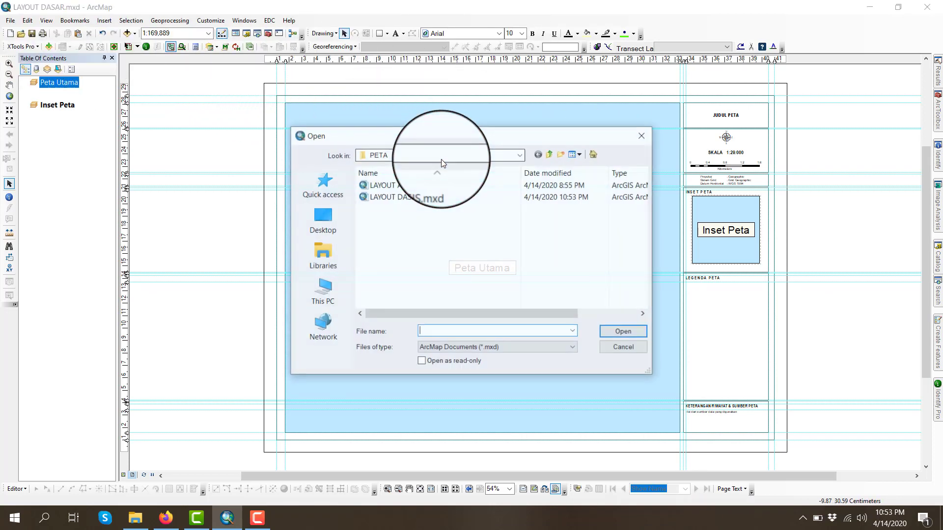
{"action": "left_click", "coordinate": [423, 196]}
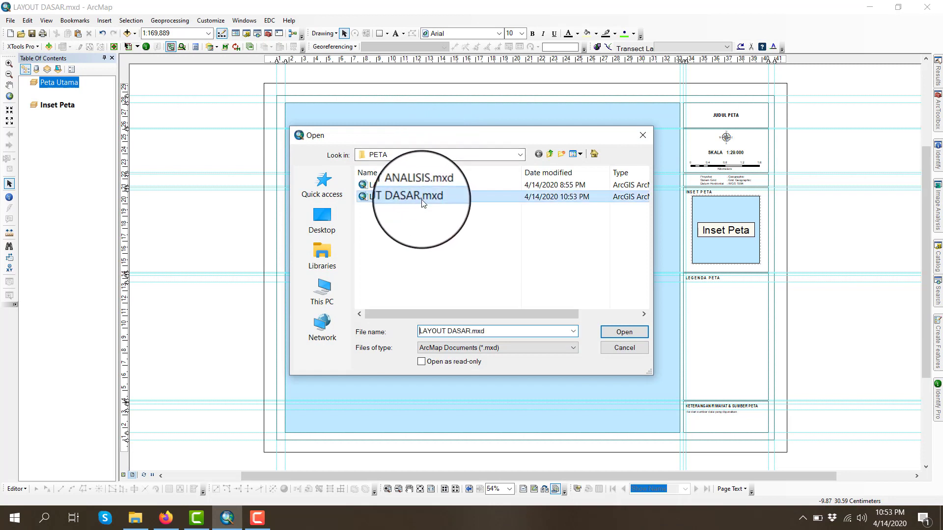
{"action": "left_click", "coordinate": [603, 348]}
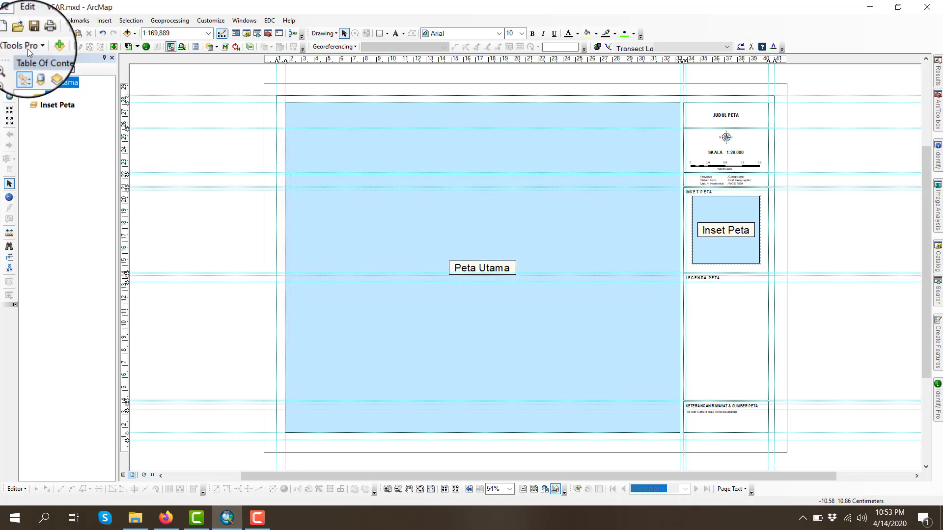
{"action": "left_click", "coordinate": [41, 62]}
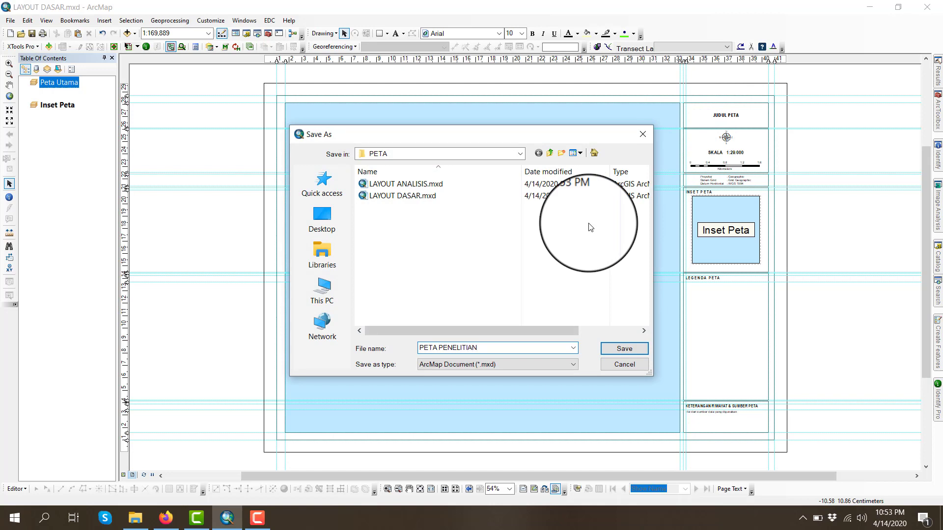
{"action": "left_click", "coordinate": [614, 367]}
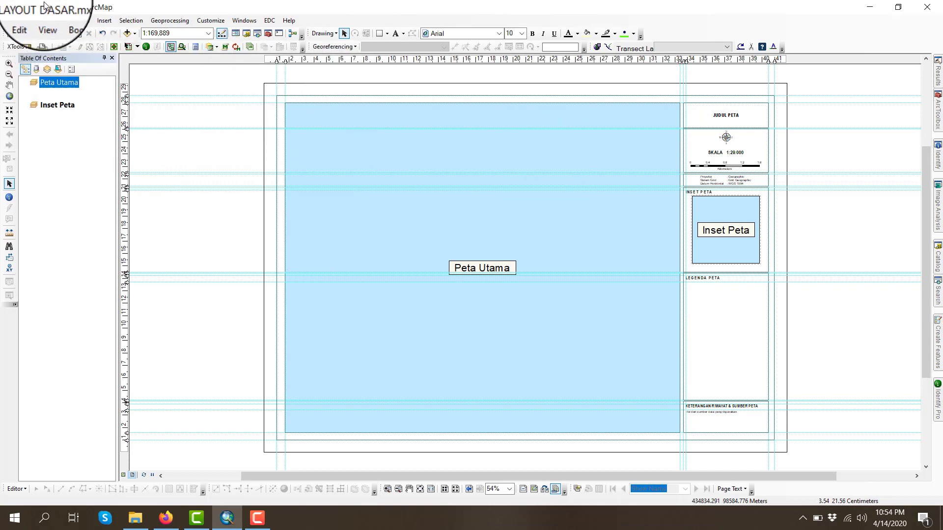
{"action": "left_click", "coordinate": [115, 51]}
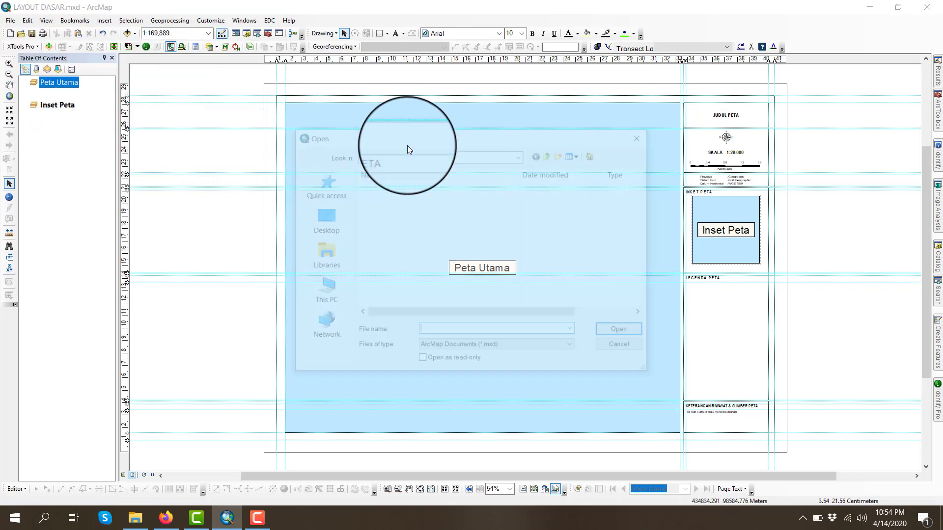
{"action": "left_click", "coordinate": [614, 347]}
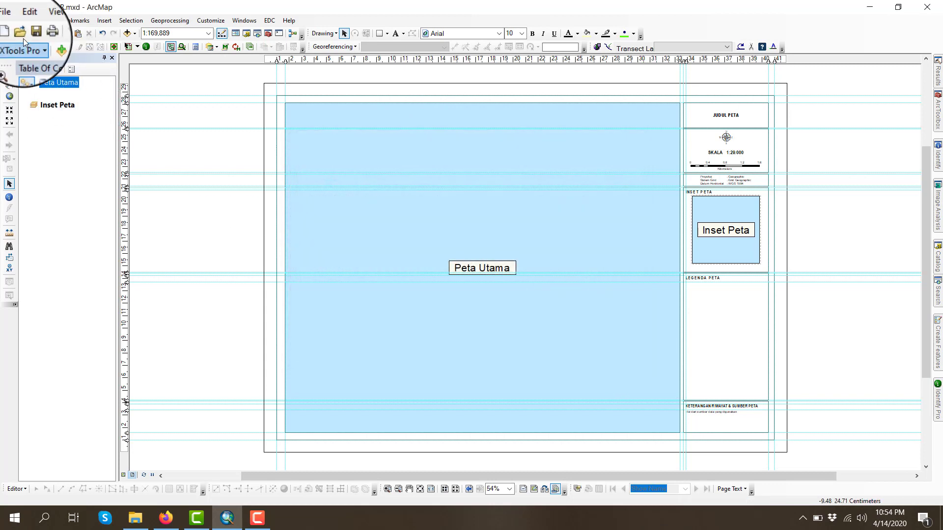
{"action": "left_click", "coordinate": [15, 22]}
{"action": "left_click", "coordinate": [33, 63]}
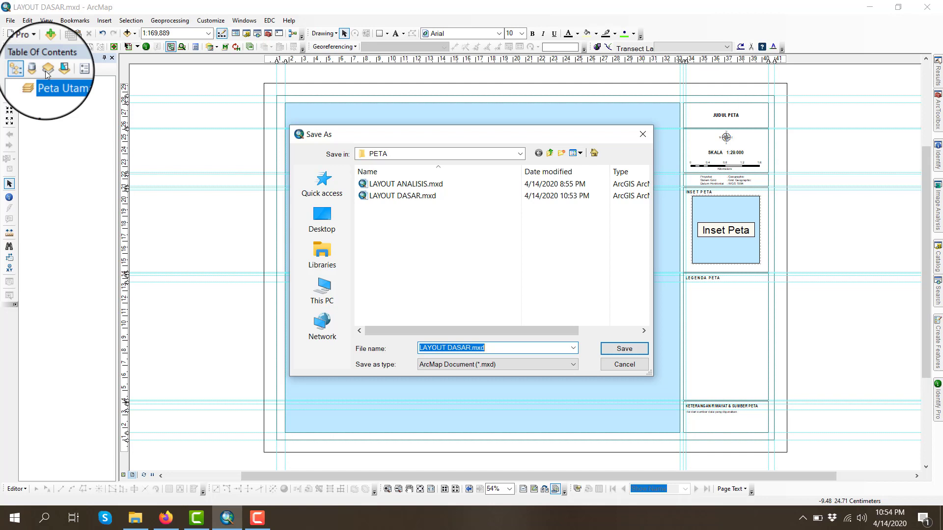
{"action": "left_click", "coordinate": [613, 361]}
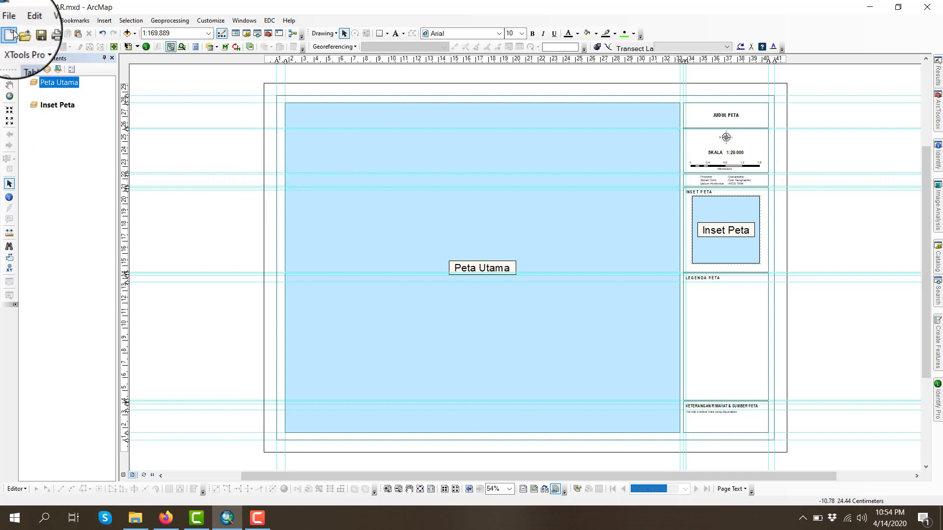
{"action": "key", "text": "ctrl+o"}
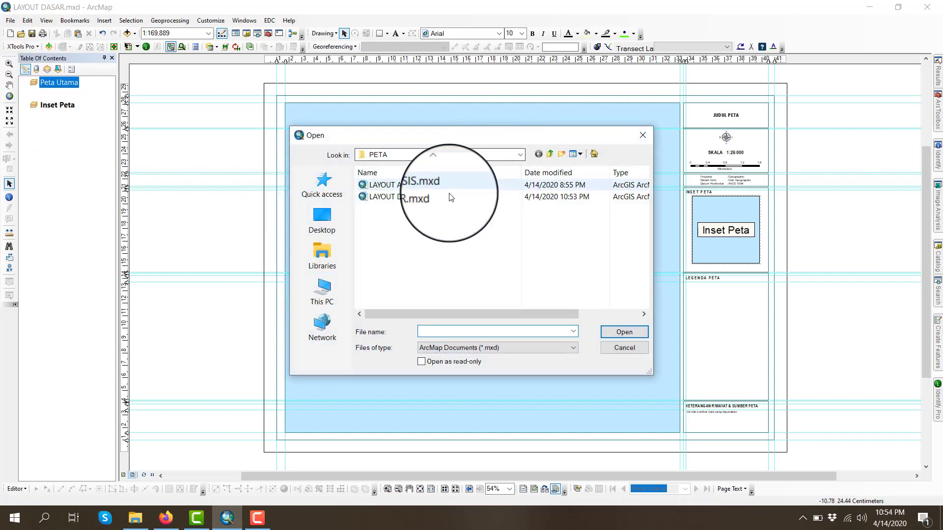
{"action": "left_click", "coordinate": [442, 196]}
{"action": "left_click", "coordinate": [619, 348]}
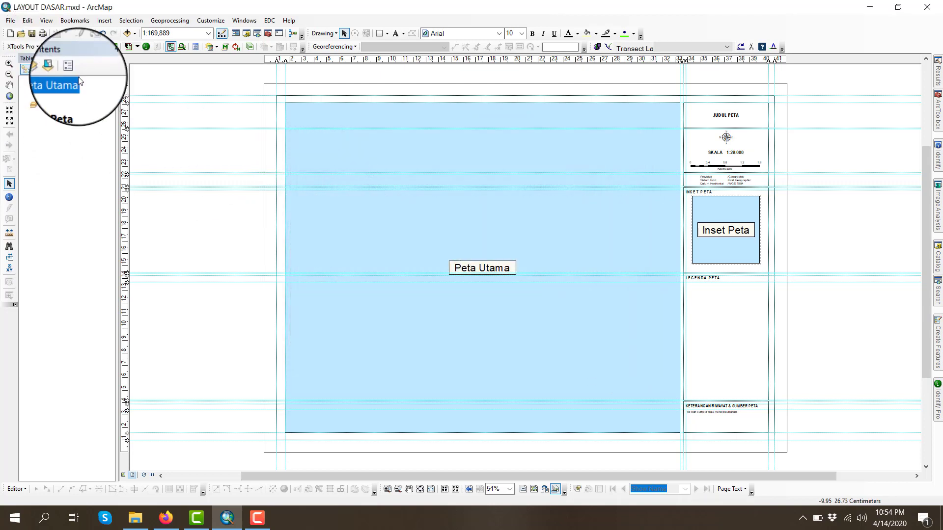
{"action": "left_click", "coordinate": [10, 20]}
{"action": "left_click", "coordinate": [30, 65]}
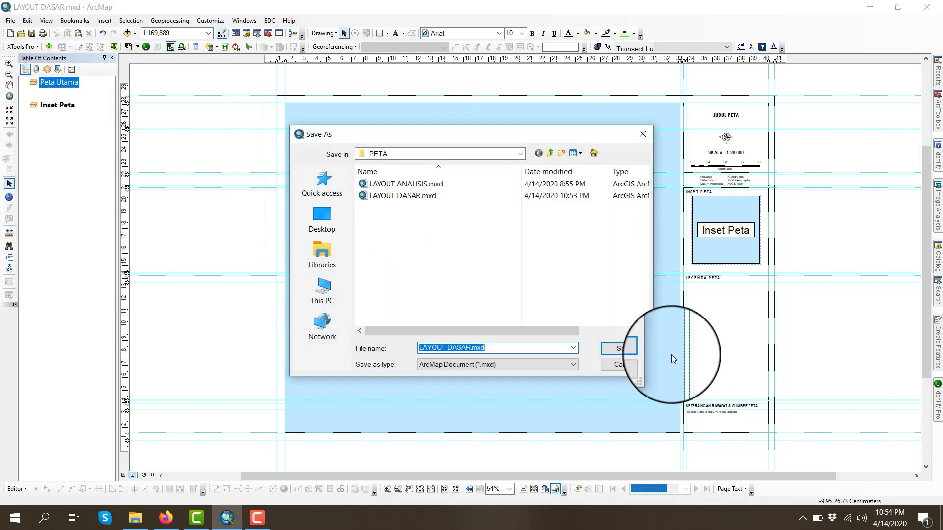
{"action": "left_click", "coordinate": [646, 364]}
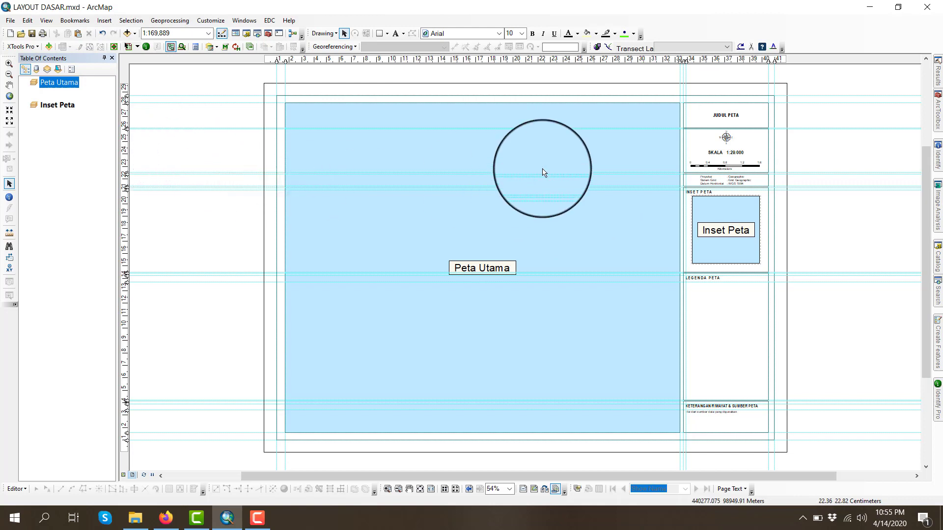
{"action": "left_click", "coordinate": [725, 116]}
{"action": "left_click", "coordinate": [741, 156]}
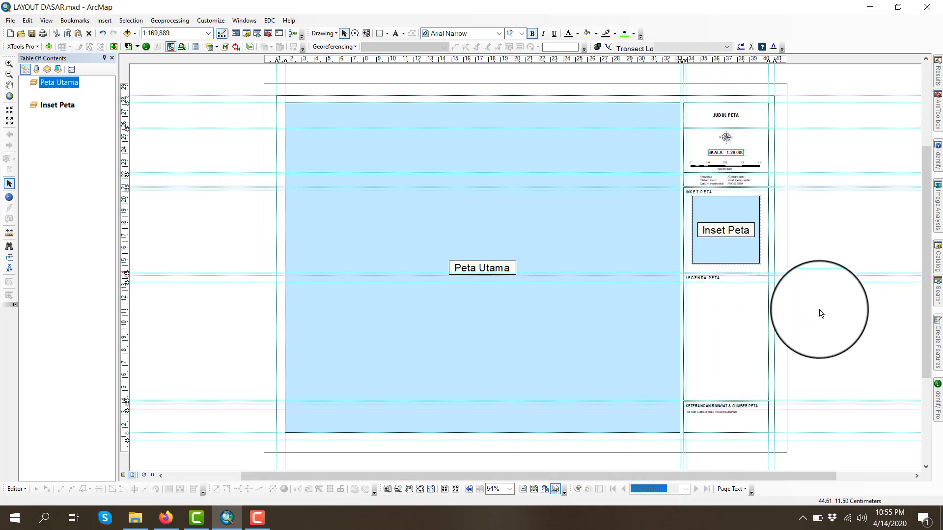
{"action": "left_click", "coordinate": [743, 409]}
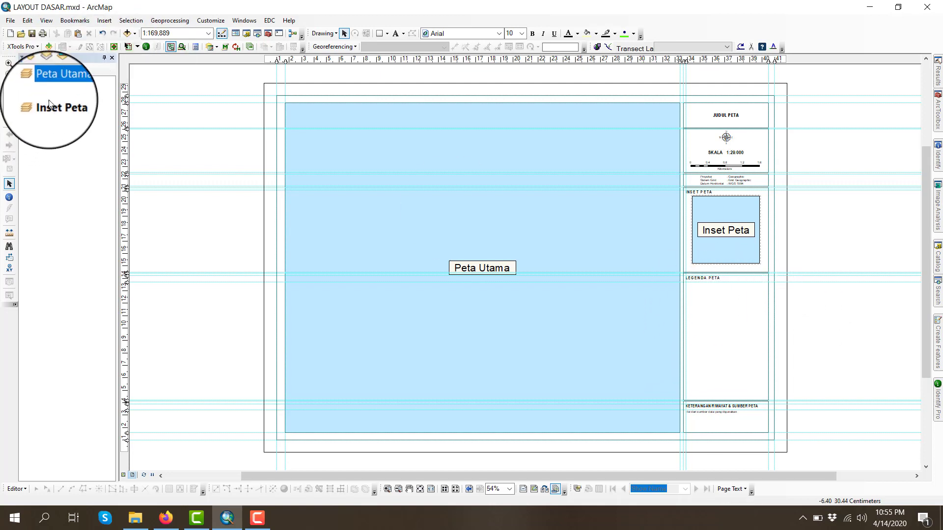
- Activate the Peta Utama data frame and save the map document
{"action": "right_click", "coordinate": [58, 82]}
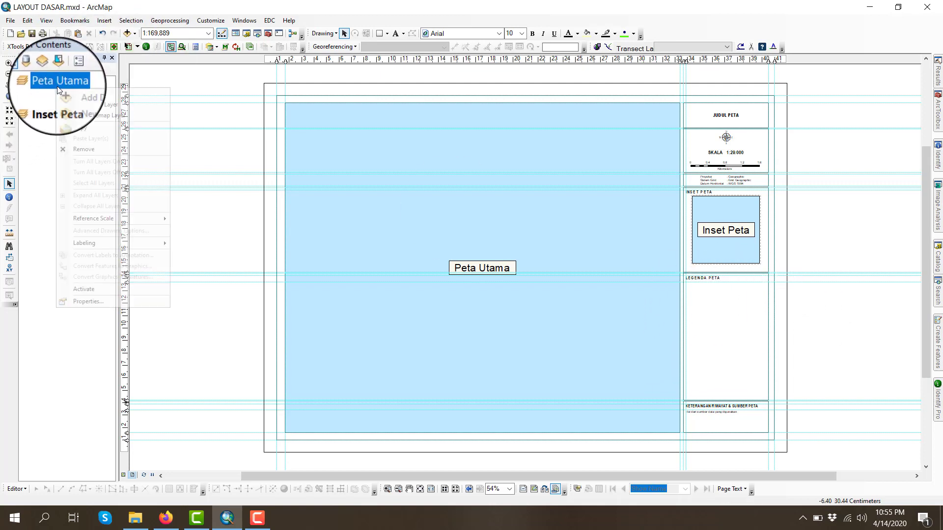
{"action": "left_click", "coordinate": [93, 286]}
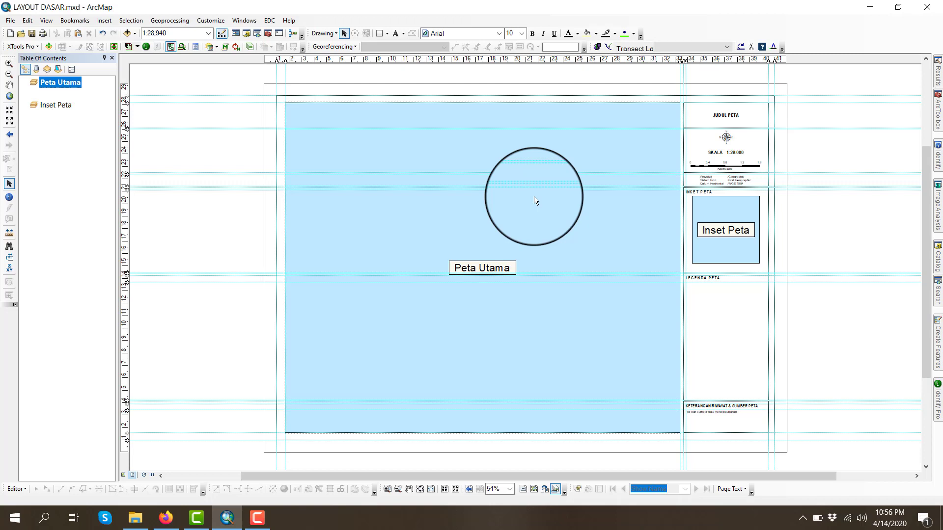
{"action": "left_click_drag", "start_coordinate": [534, 200], "coordinate": [512, 204]}
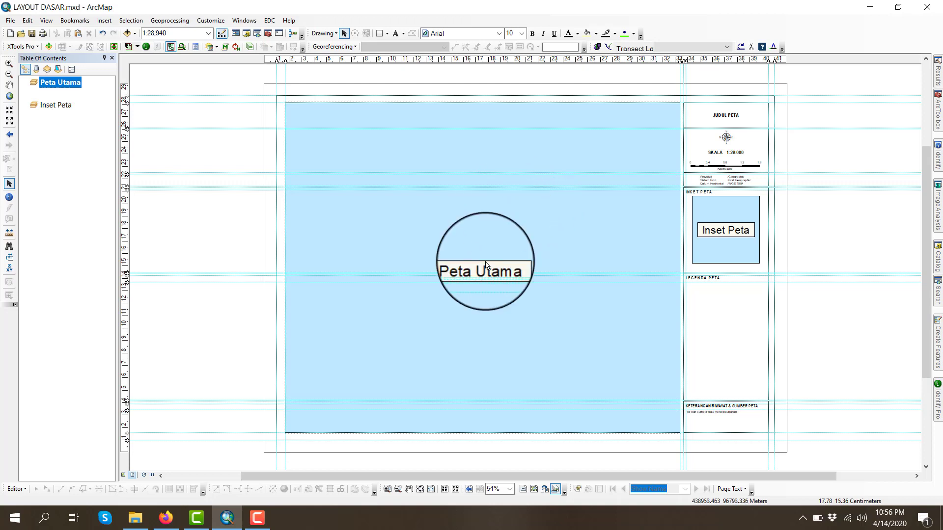
{"action": "left_click", "coordinate": [28, 37]}
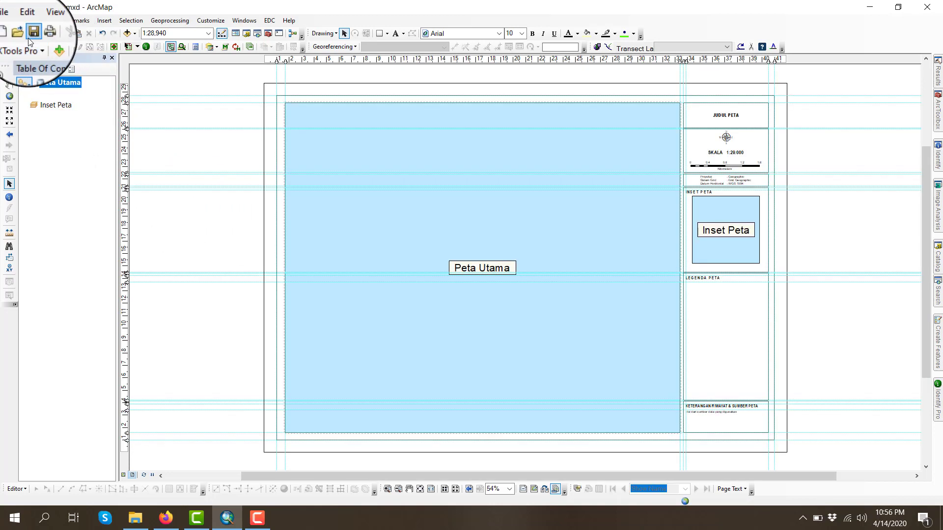